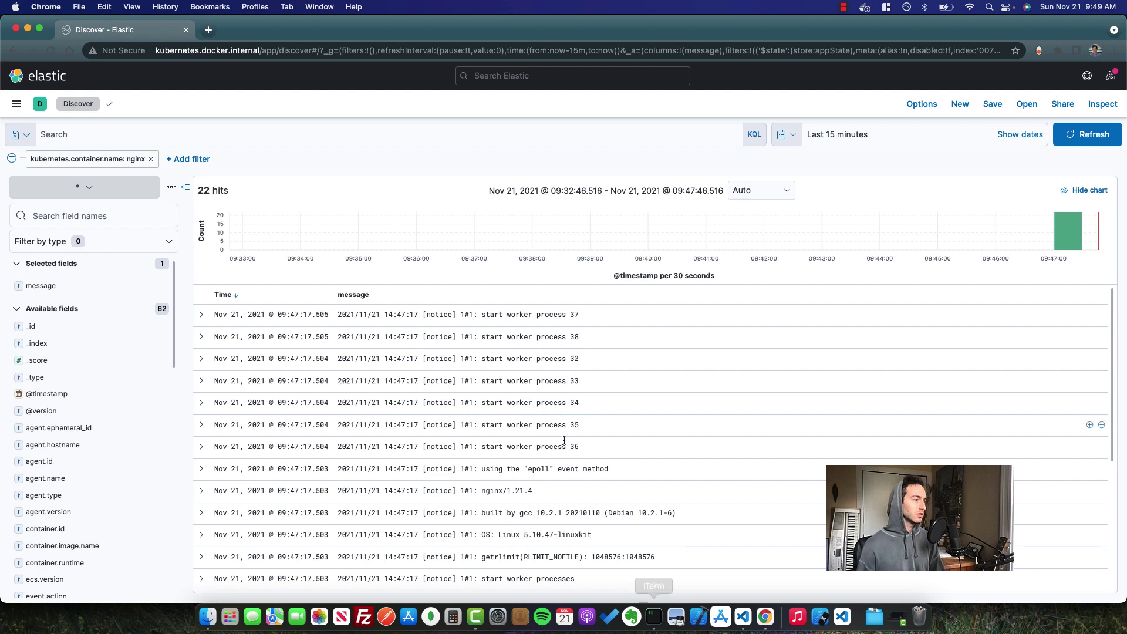
# Step: Review the nginx container's log entries and remove the kubernetes.container.name: nginx filter
pyautogui.scroll(-5, 558, 410)
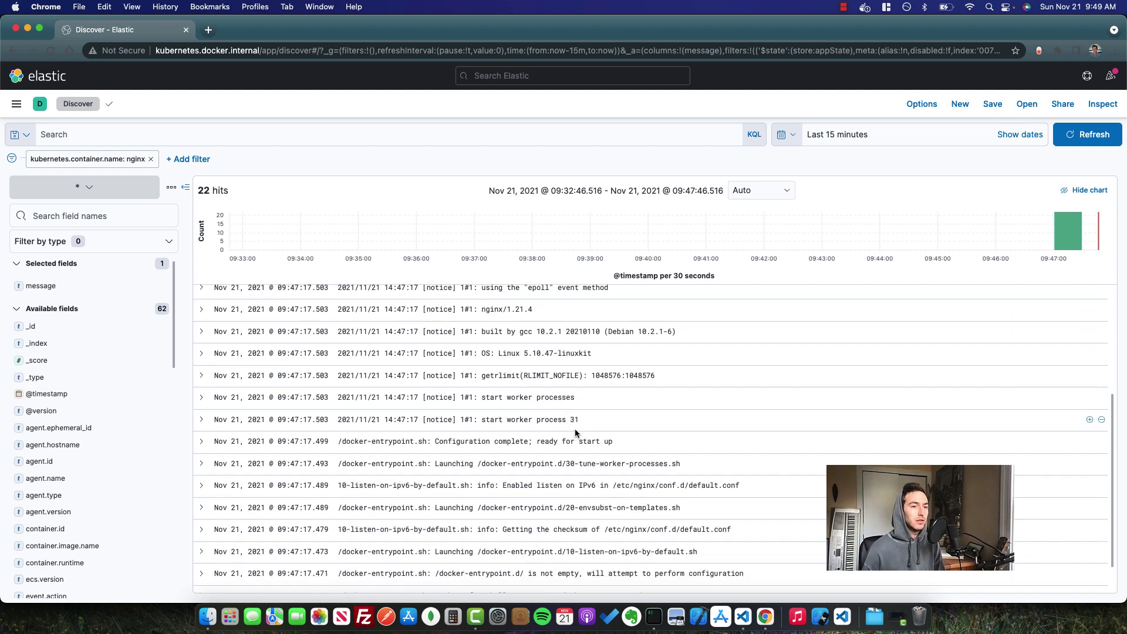
pyautogui.scroll(5, 578, 434)
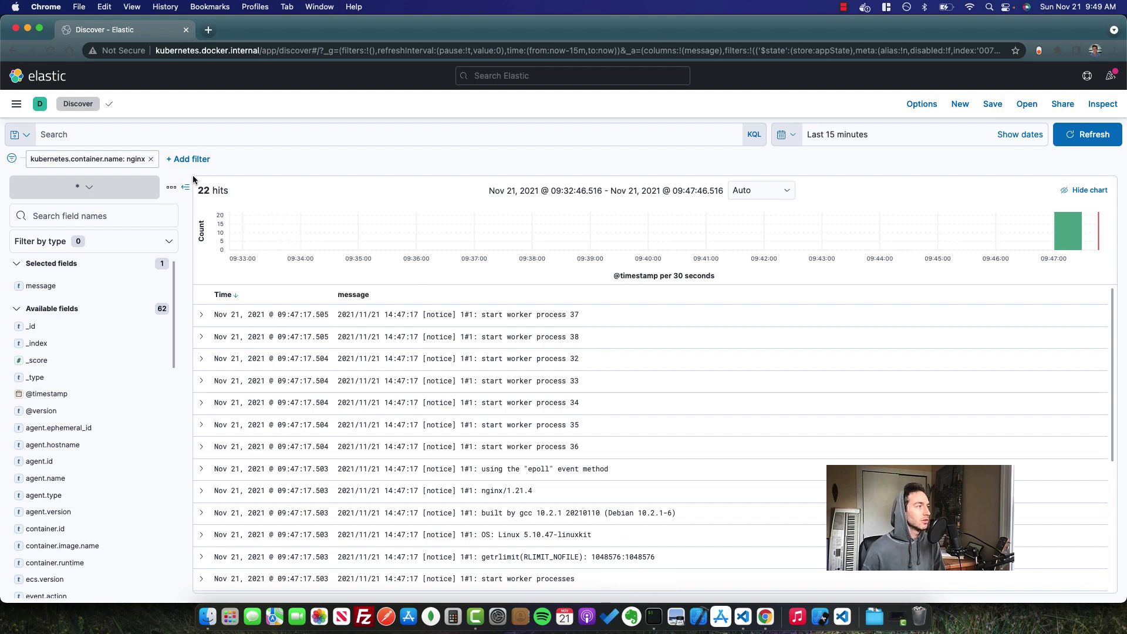
pyautogui.click(150, 159)
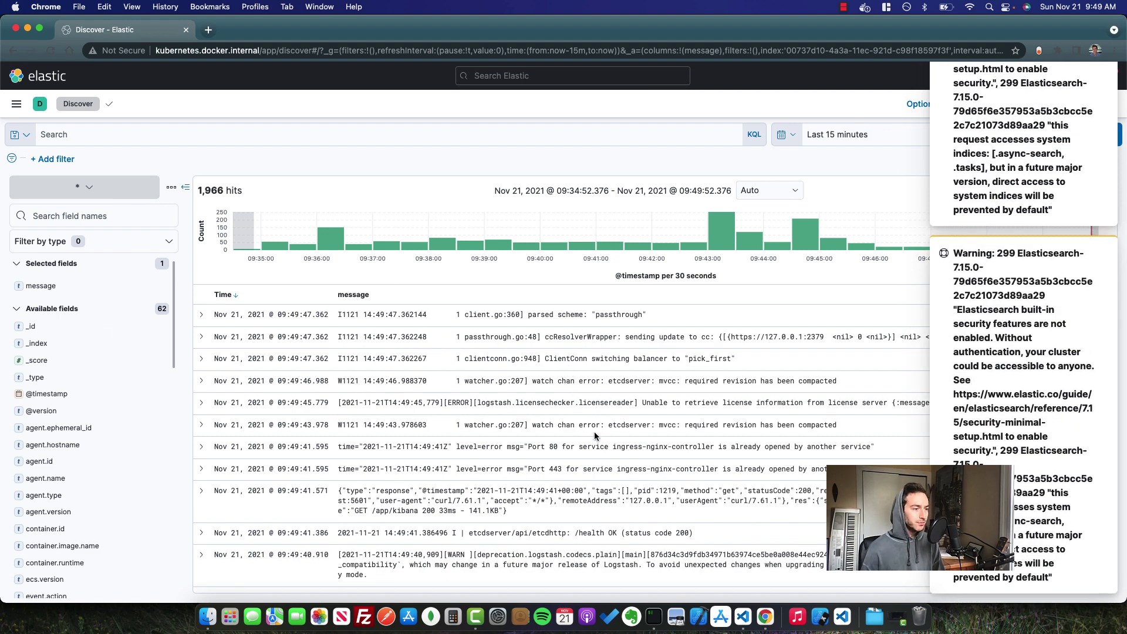
# Step: Switch to iTerm and create a pod named redis from the redis image with kubectl run
pyautogui.click(653, 616)
pyautogui.hotkey('ctrl', 'l')
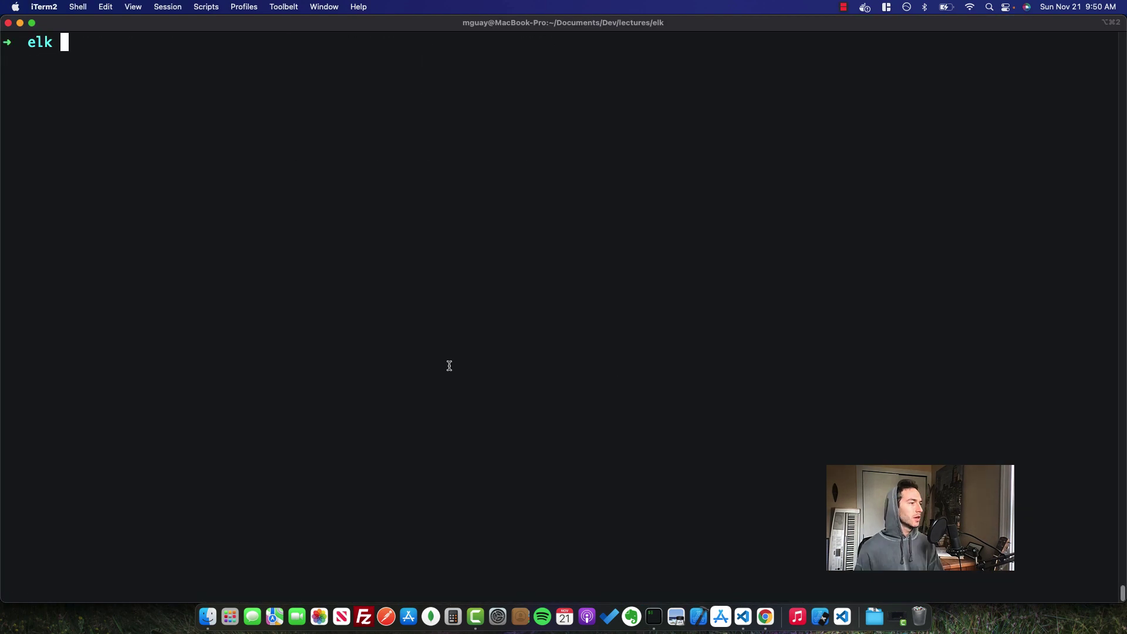
pyautogui.press('super+Tab')
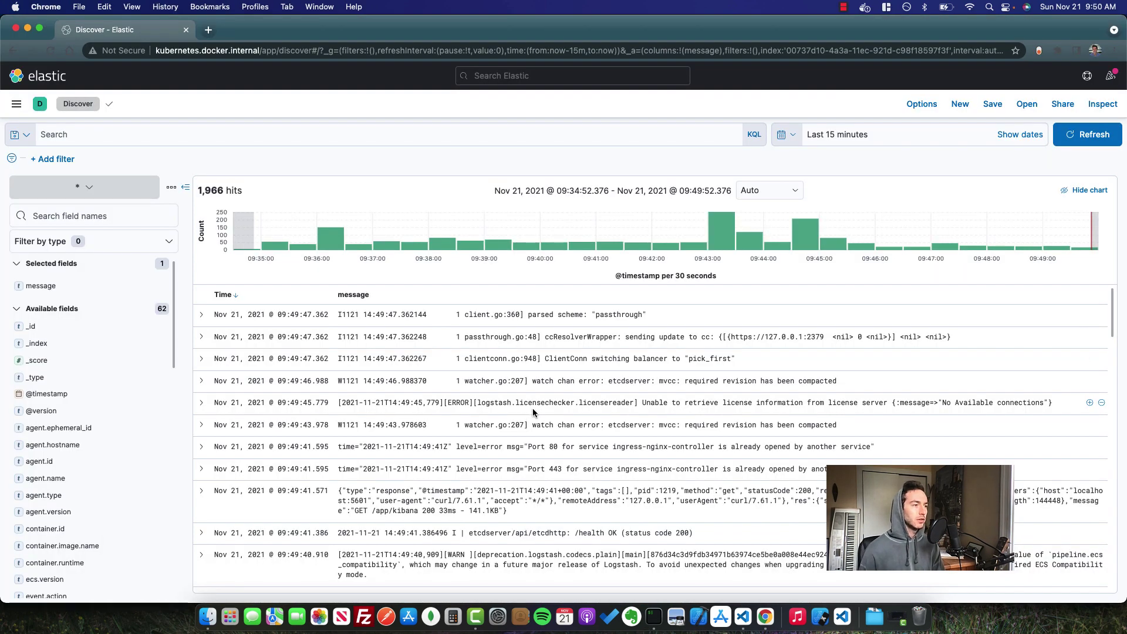
pyautogui.press('super+Tab')
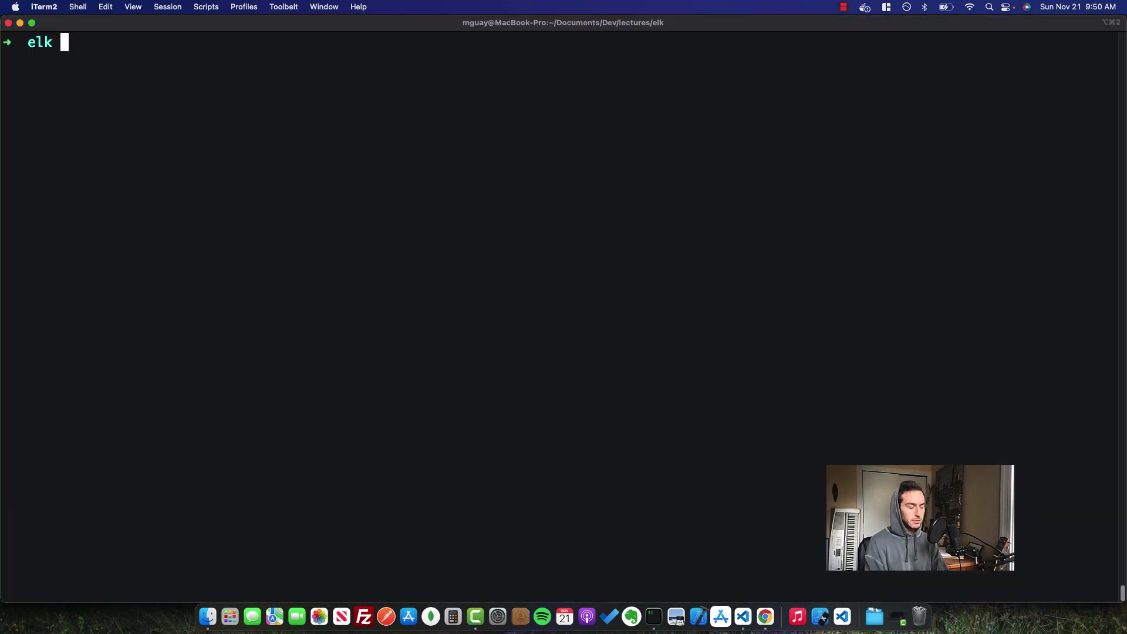
pyautogui.write('kubectl run redis ')
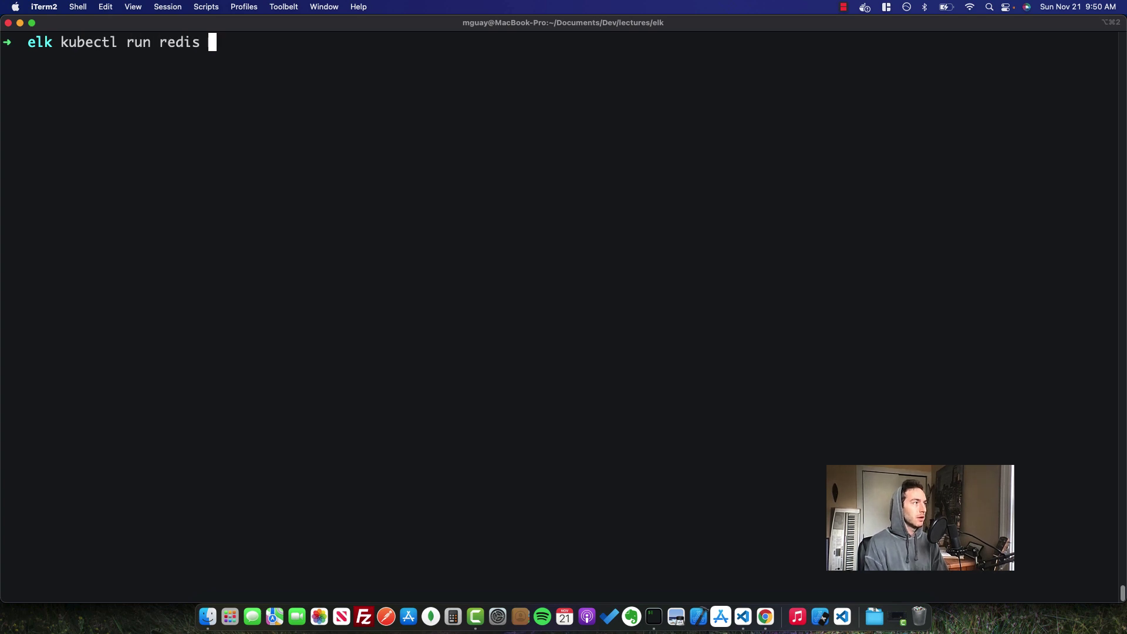
pyautogui.write('--image')
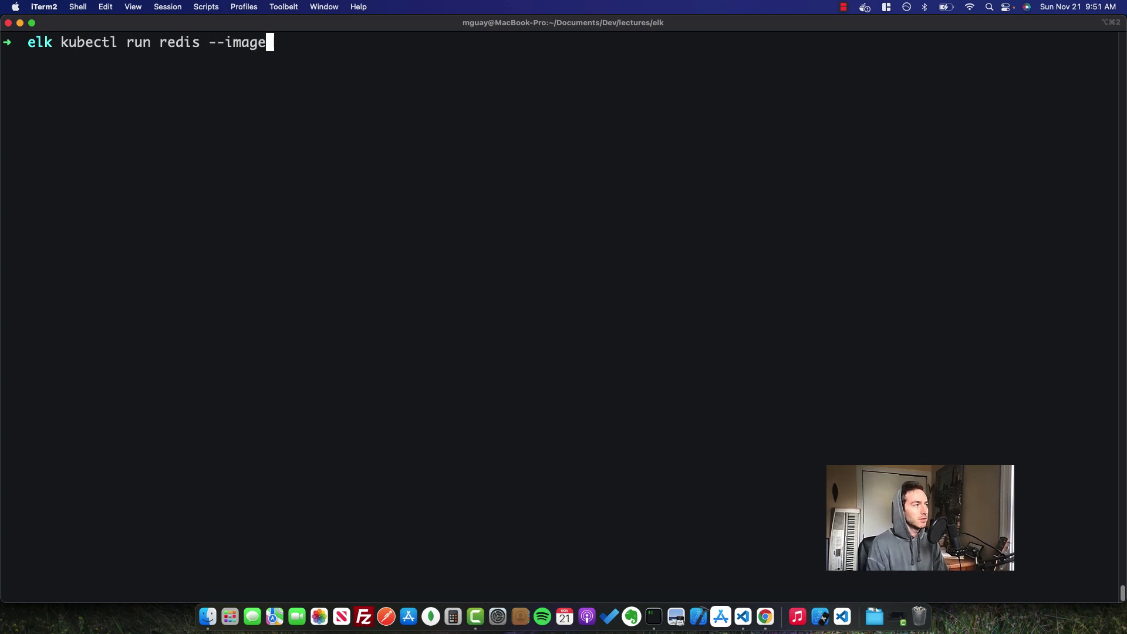
pyautogui.write('=redis')
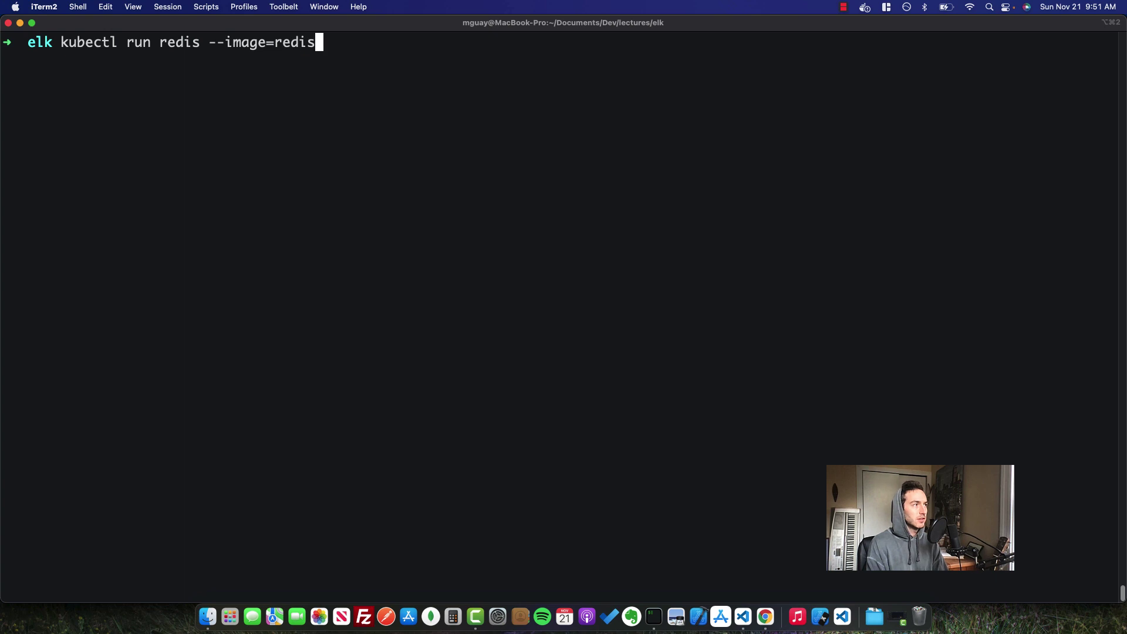
pyautogui.press('Return')
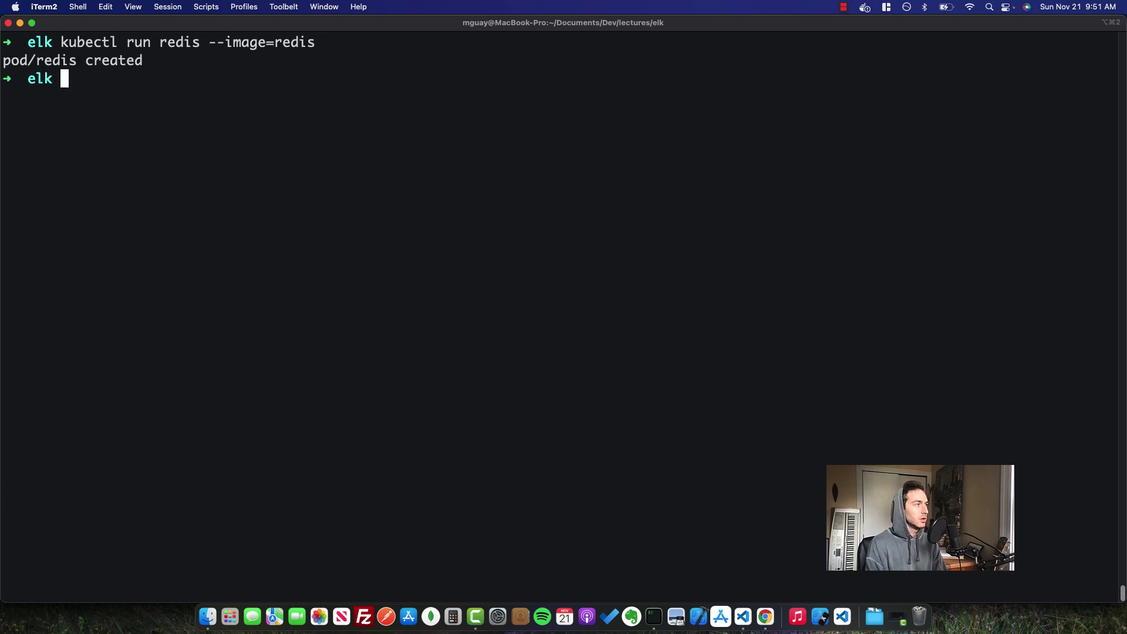
# Step: List the cluster's pods with kubectl and print the logs of the redis pod
pyautogui.write('kubec')
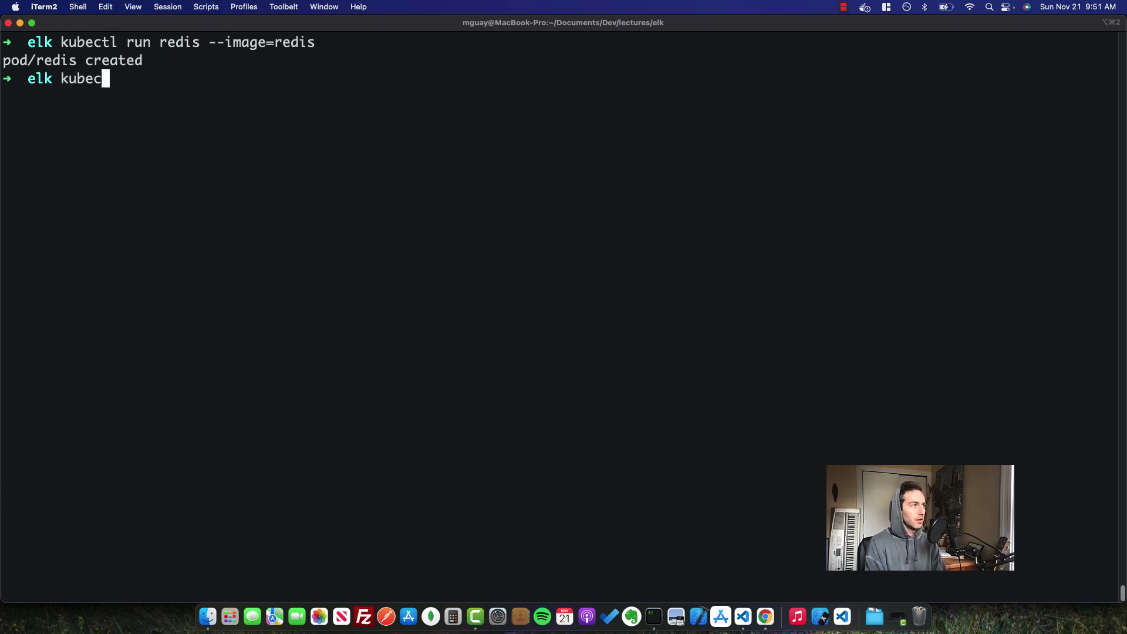
pyautogui.write('tl get pods')
pyautogui.press('Return')
pyautogui.write('kube')
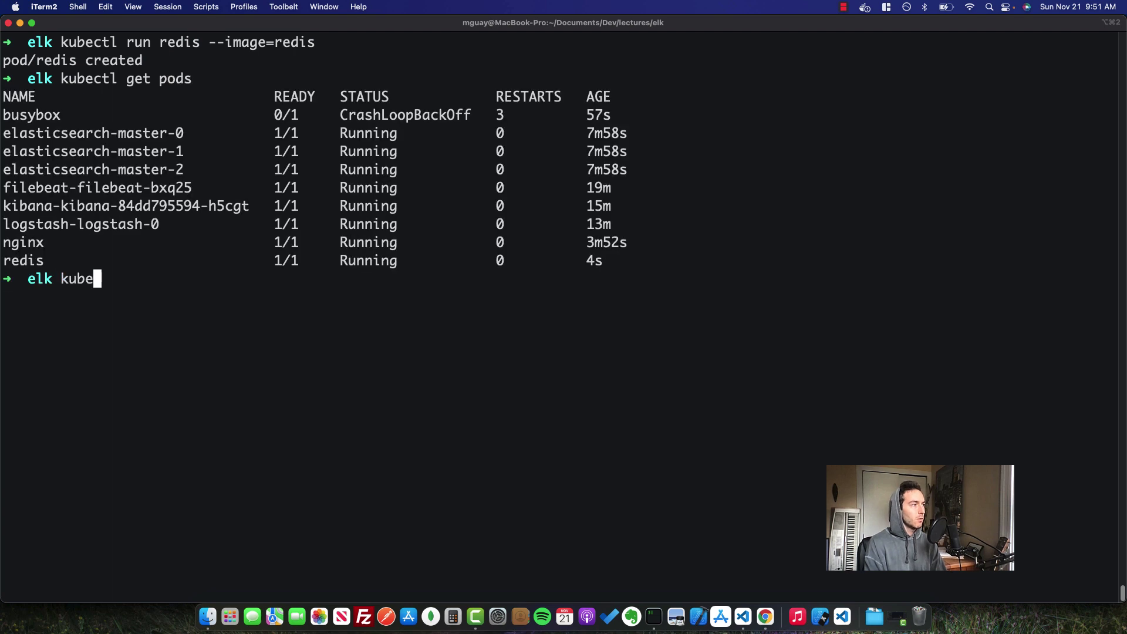
pyautogui.write('ctl logs redis')
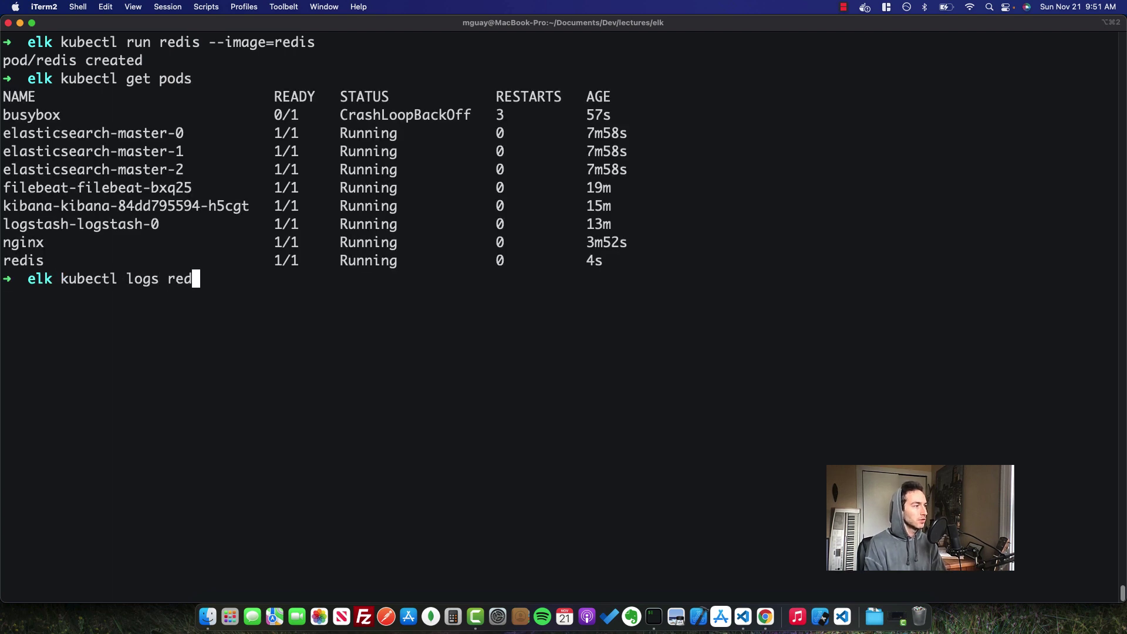
pyautogui.press('Return')
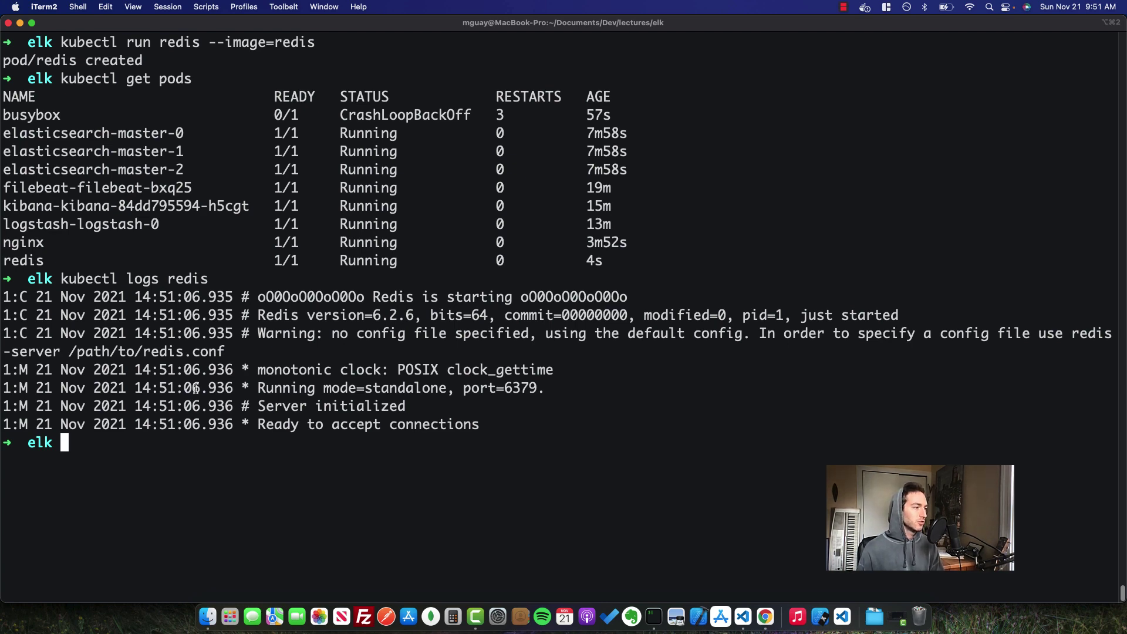
# Step: Switch to Kibana Discover in Chrome and start a new filter on the kubernetes.container.name field
pyautogui.press('super+Tab')
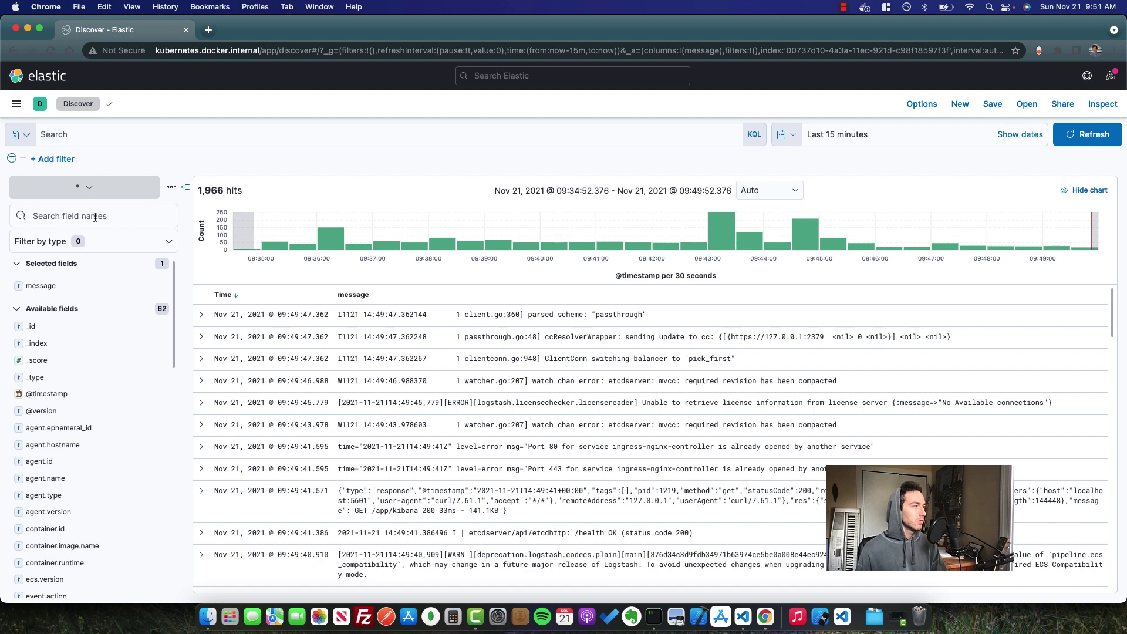
pyautogui.click(54, 159)
pyautogui.click(104, 239)
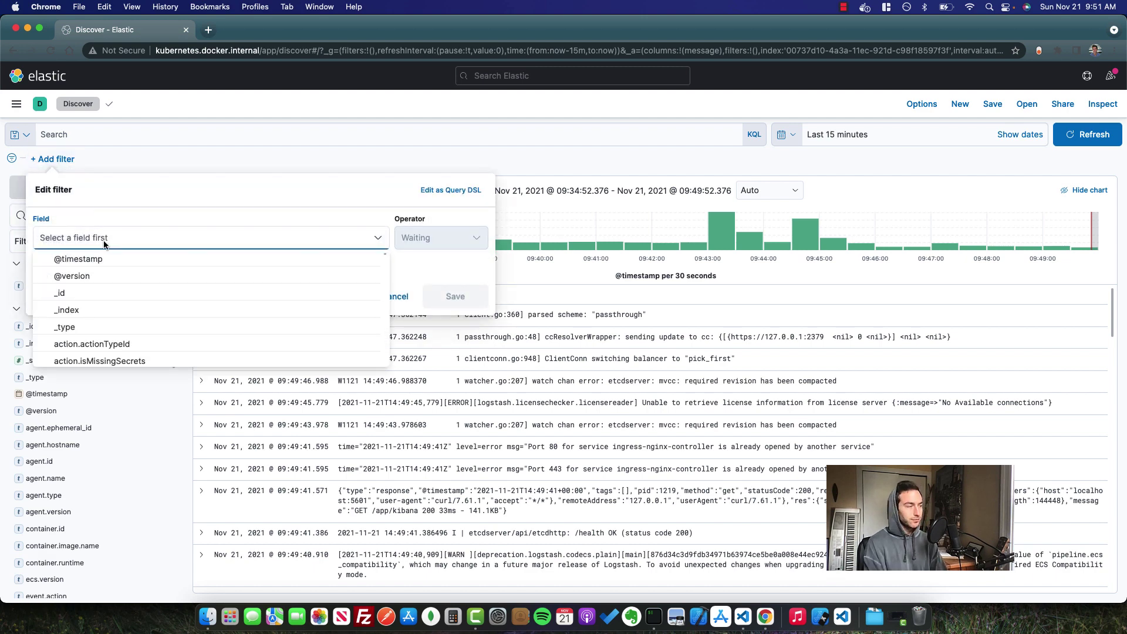
pyautogui.write('container')
pyautogui.press('Down')
pyautogui.press('Down')
pyautogui.press('Down')
pyautogui.press('Down')
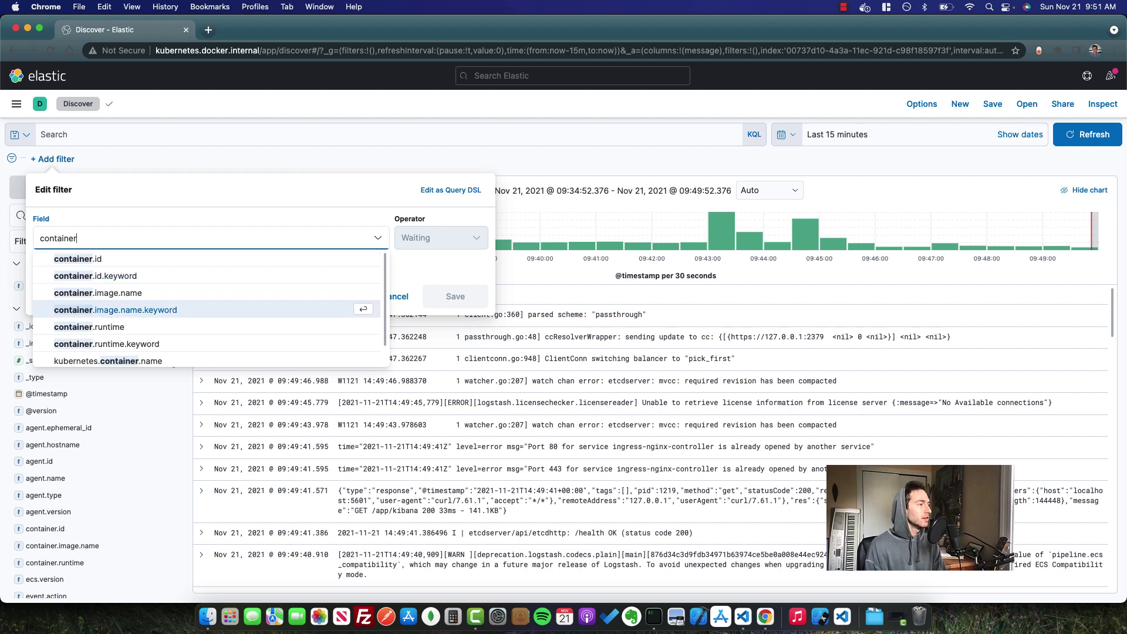
pyautogui.press('Down')
pyautogui.press('Down')
pyautogui.press('Down')
pyautogui.press('Return')
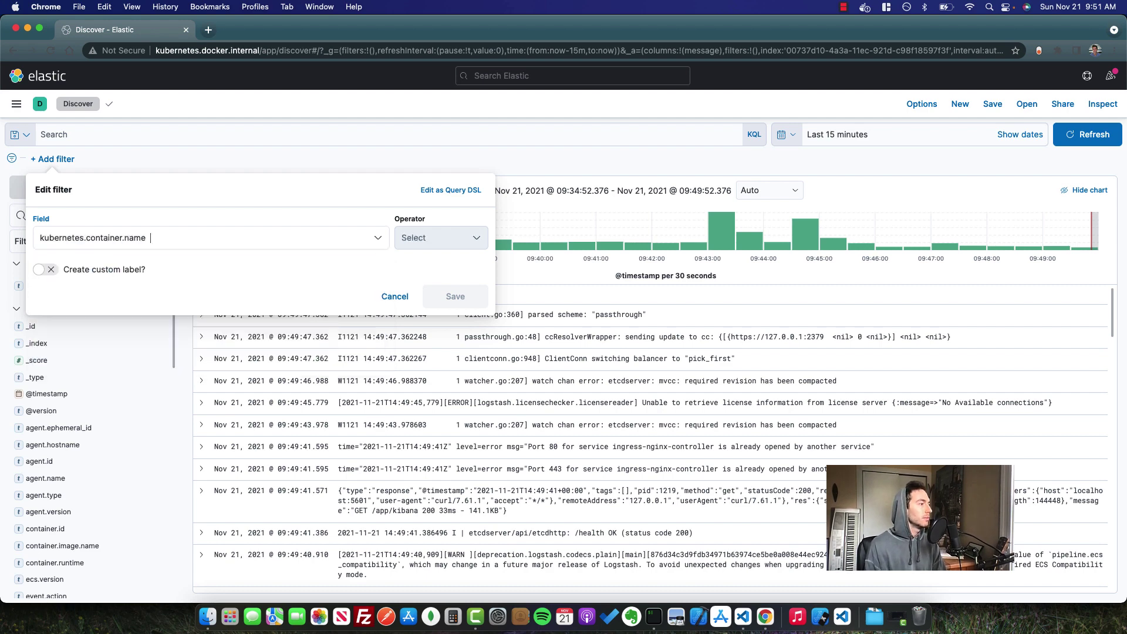
# Step: Set the filter's operator to "is" and its value to redis, and save the filter
pyautogui.click(404, 238)
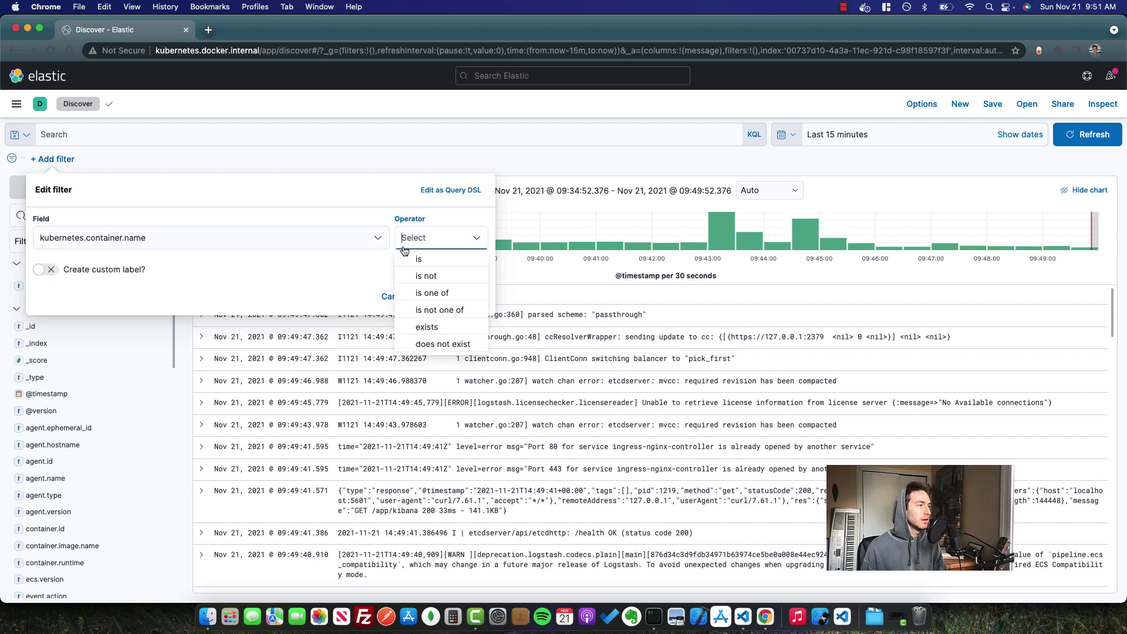
pyautogui.click(406, 259)
pyautogui.click(246, 282)
pyautogui.write('redis')
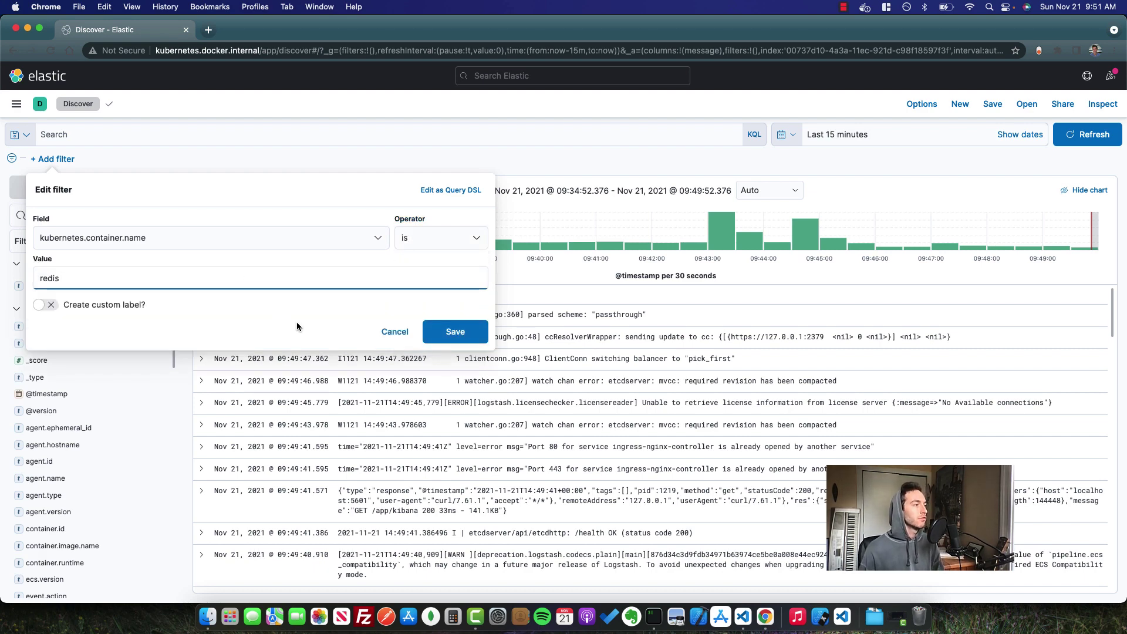
pyautogui.click(442, 332)
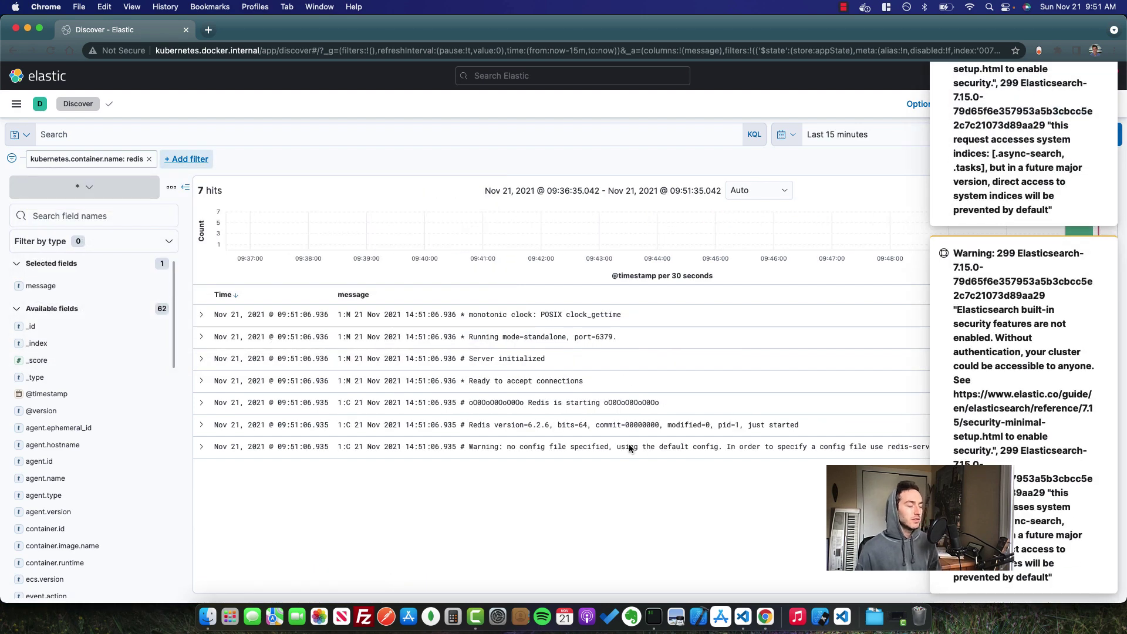
# Step: Compare the filtered entries with the redis pod's log output in iTerm and return to Kibana
pyautogui.press('cmd+Tab')
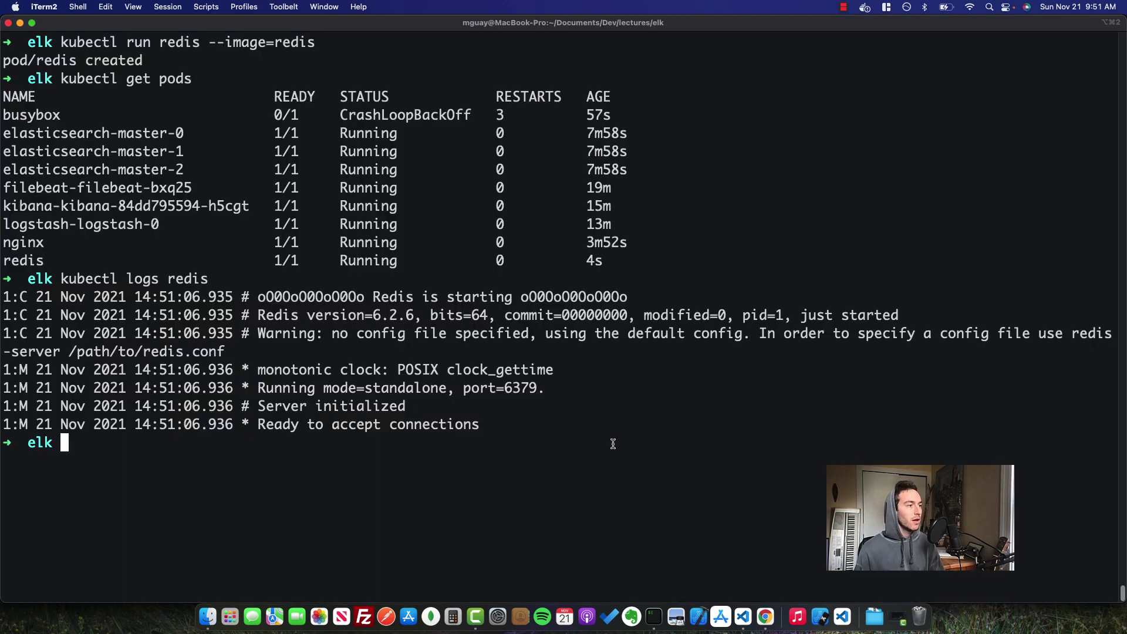
pyautogui.moveTo(563, 449); pyautogui.dragTo(365, 326)
pyautogui.press('cmd+Tab')
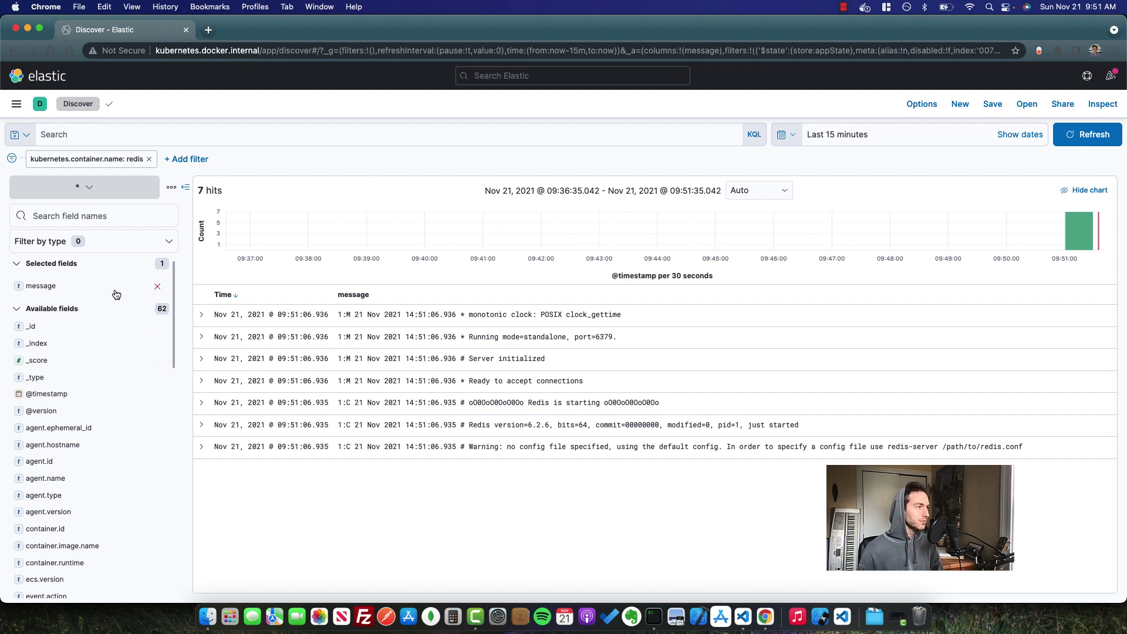
# Step: Remove the message field from the selected fields so the results list full documents
pyautogui.click(152, 290)
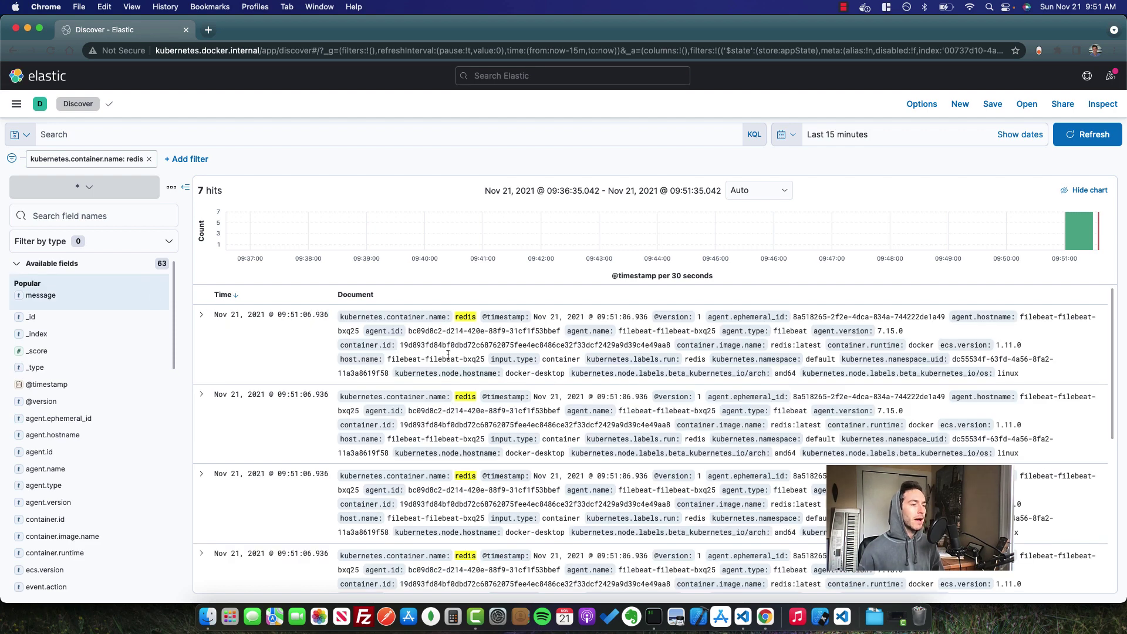
pyautogui.scroll(-1, 587, 409)
pyautogui.scroll(1, 587, 409)
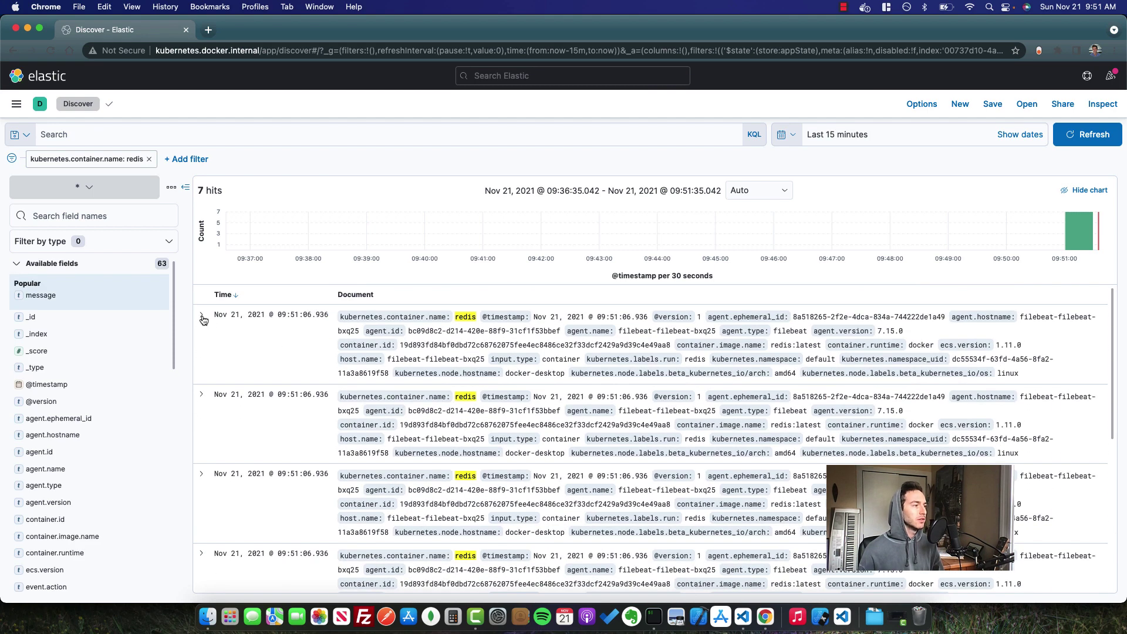
# Step: Expand the first redis document, examine its metadata fields down to the message value, and collapse it again
pyautogui.click(201, 315)
pyautogui.scroll(-4, 587, 381)
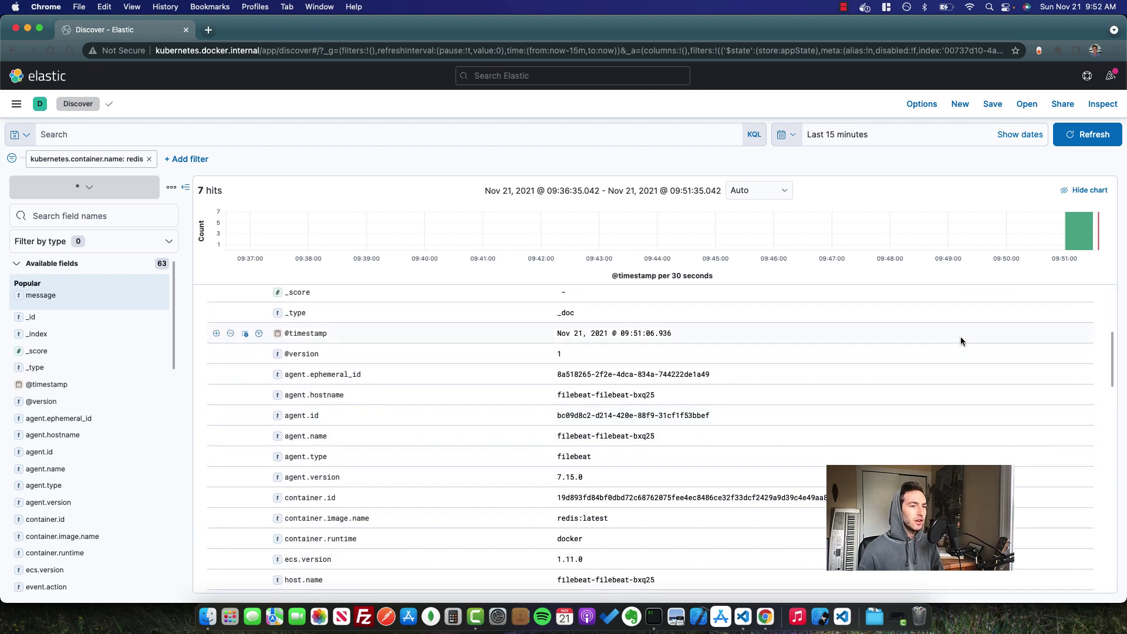
pyautogui.scroll(2, 1108, 350)
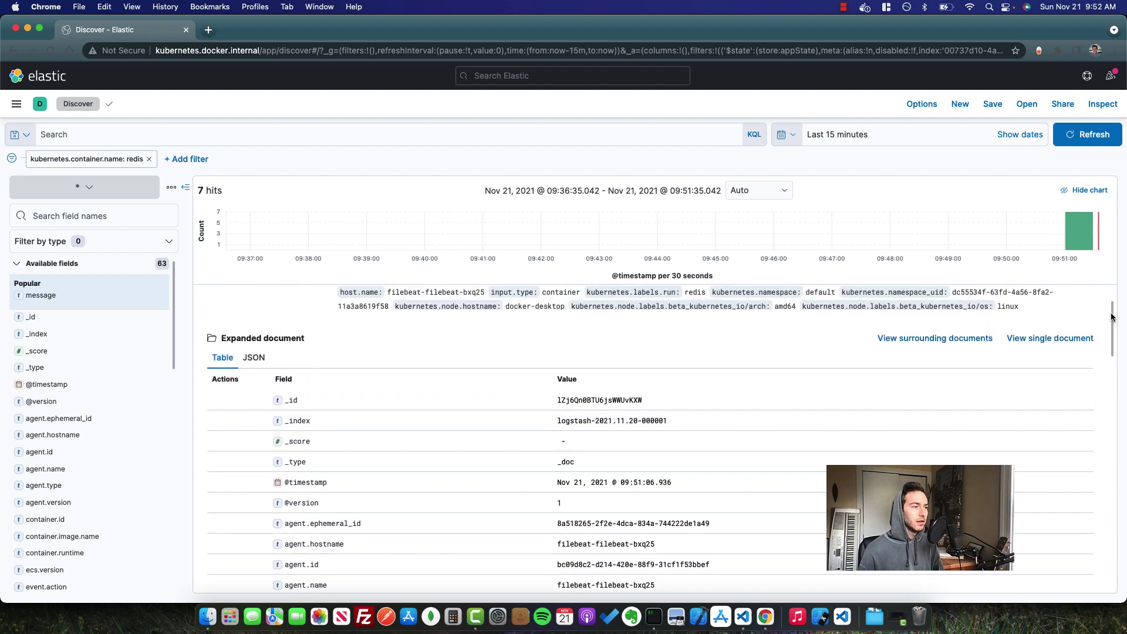
pyautogui.moveTo(1114, 324); pyautogui.dragTo(1121, 456)
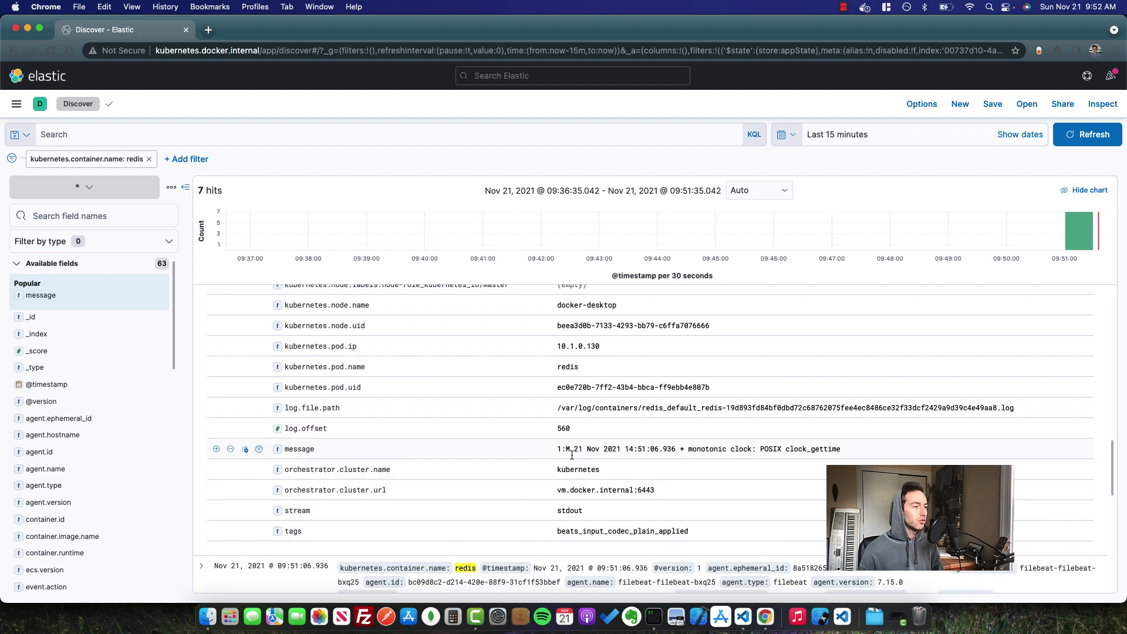
pyautogui.moveTo(558, 449); pyautogui.dragTo(839, 450)
pyautogui.moveTo(1115, 470); pyautogui.dragTo(1119, 317)
pyautogui.click(201, 315)
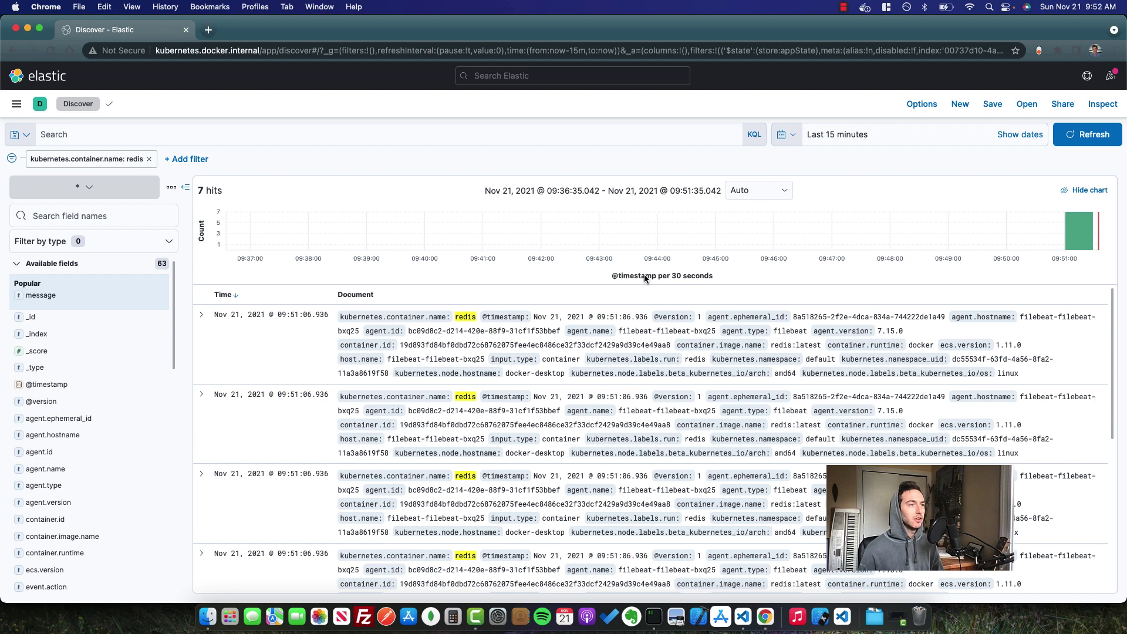
# Step: In VS Code, create a folder named logstash in the elk project
pyautogui.click(843, 7)
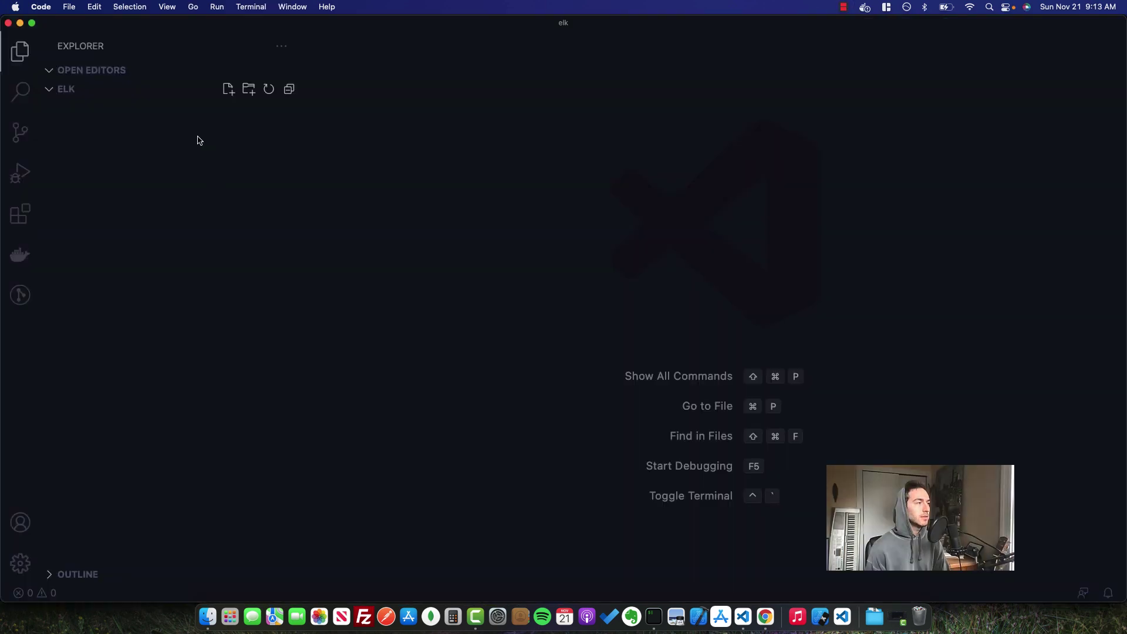
pyautogui.rightClick(199, 140)
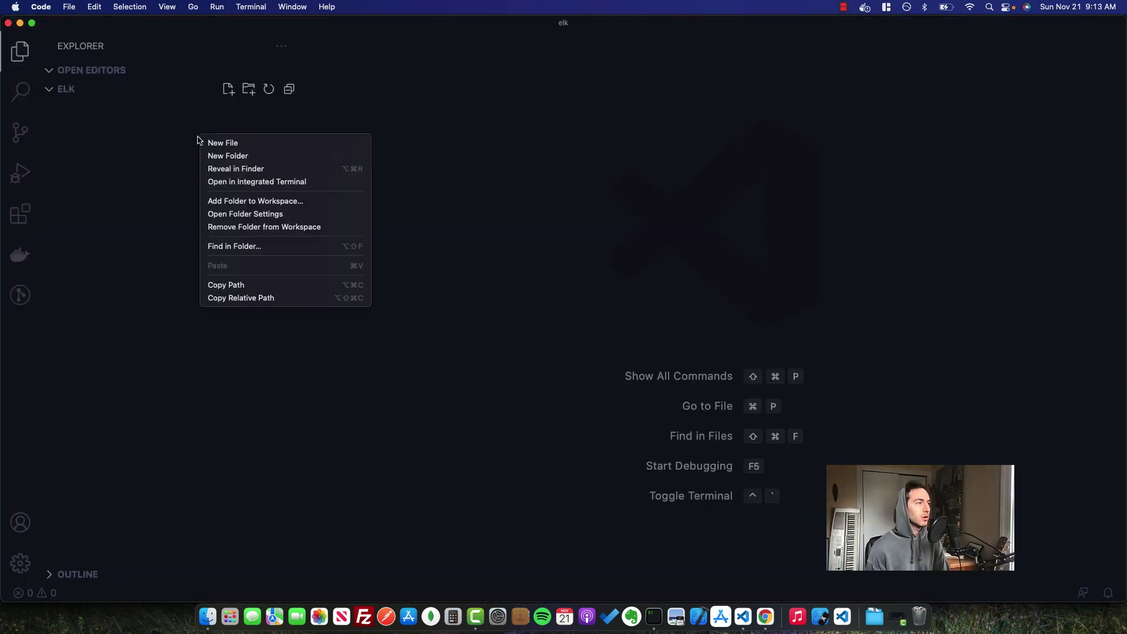
pyautogui.click(209, 155)
pyautogui.write('logstash')
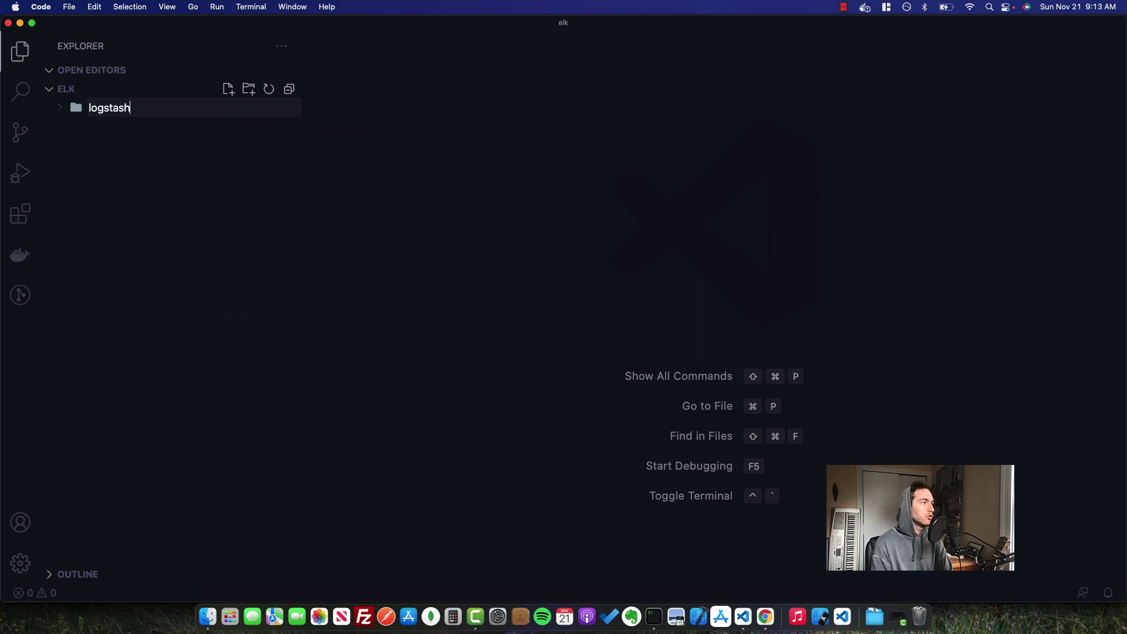
pyautogui.press('Return')
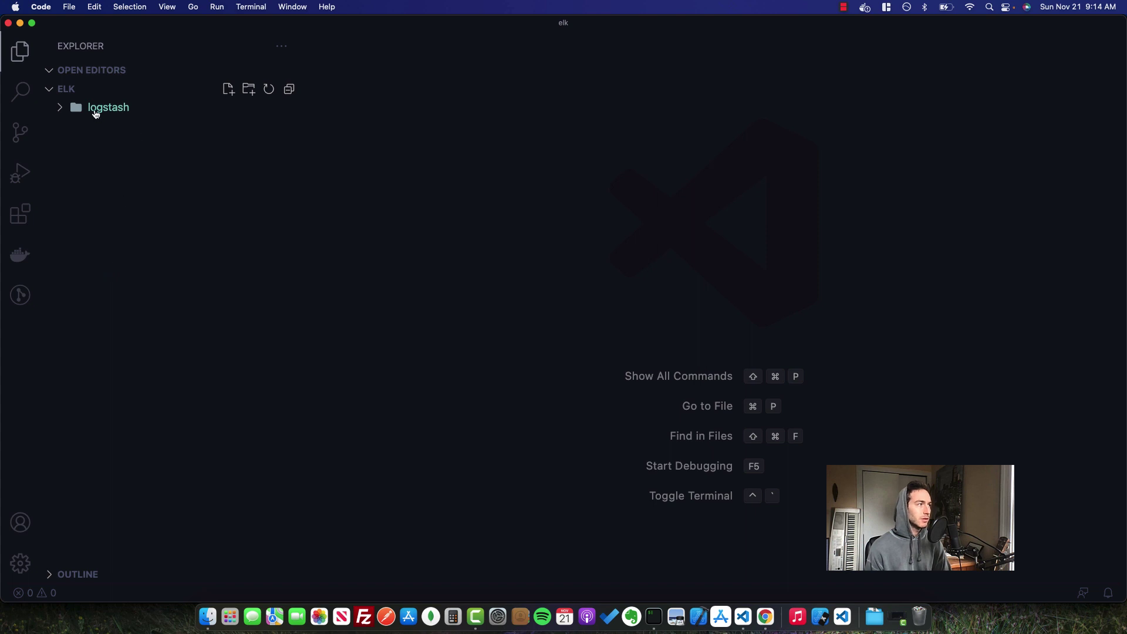
# Step: In Chrome, search Artifact Hub for logstash and open the official Elastic Inc. Helm chart
pyautogui.click(765, 616)
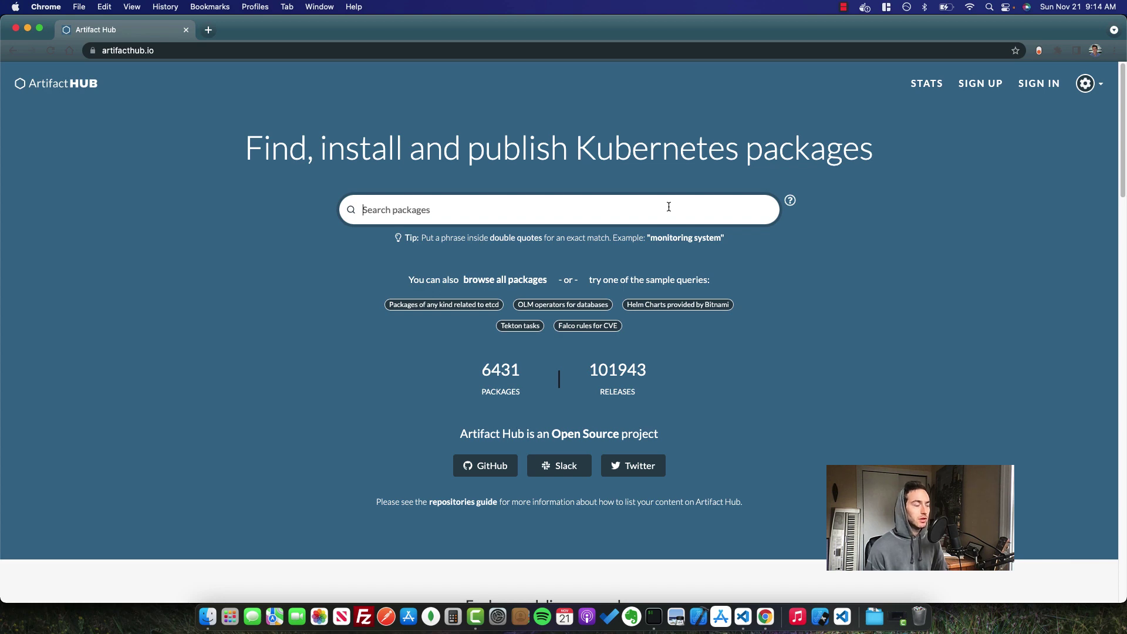
pyautogui.write('log')
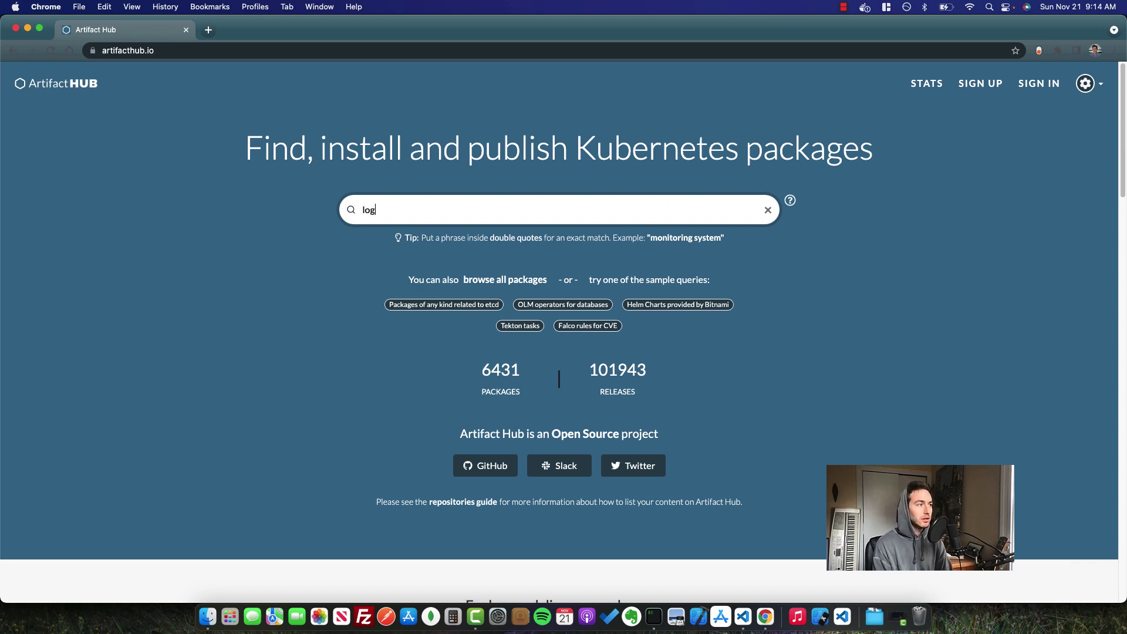
pyautogui.write('stash')
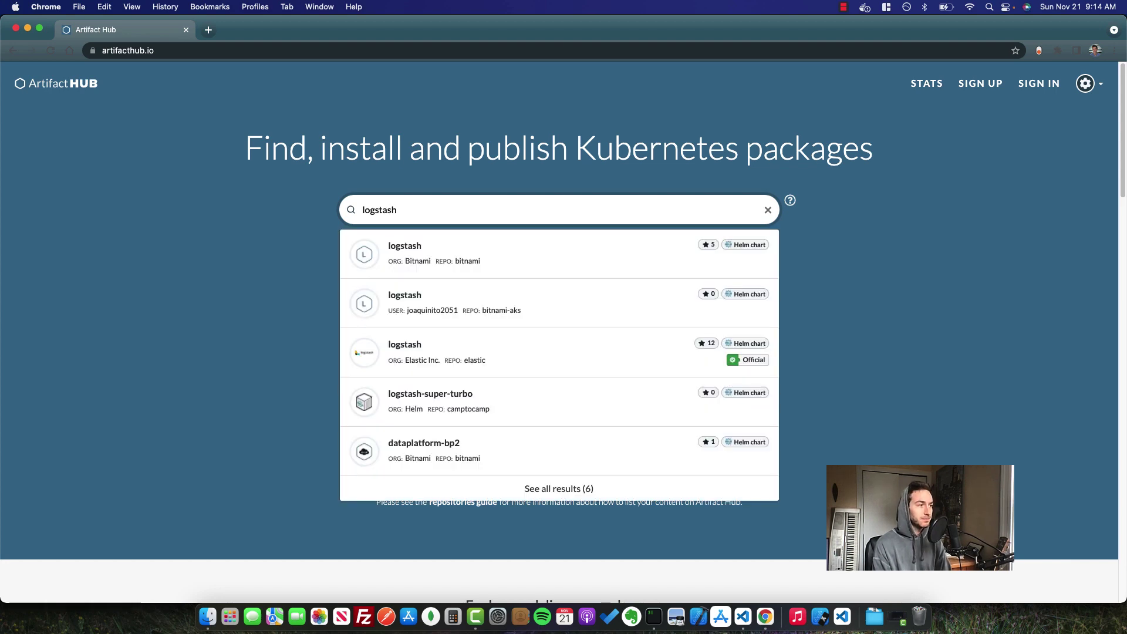
pyautogui.press('Return')
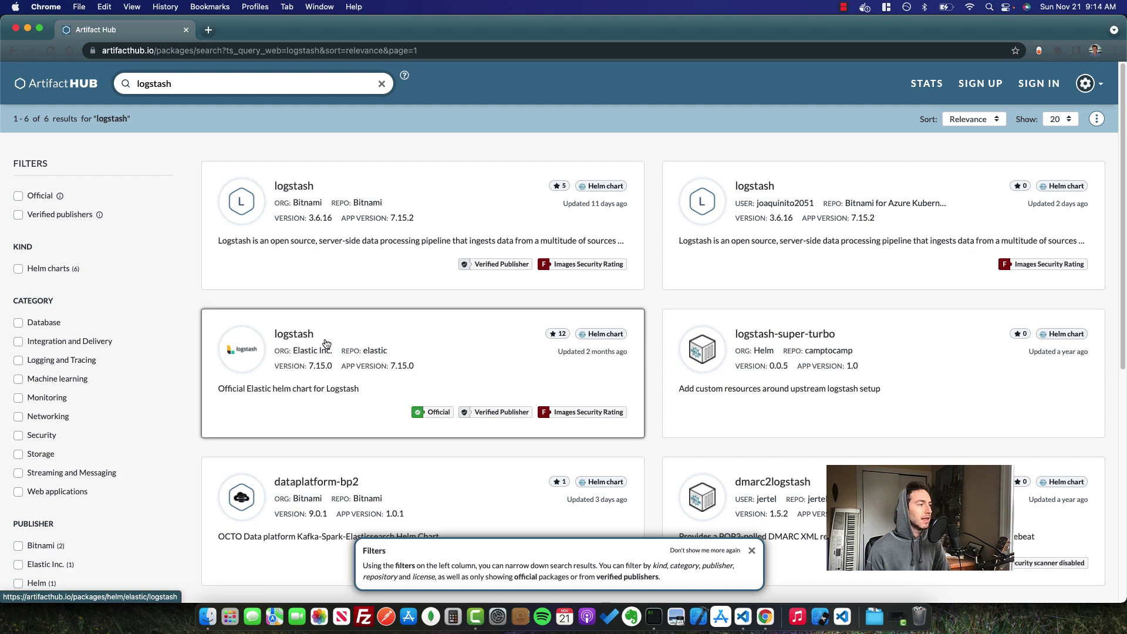
pyautogui.click(298, 335)
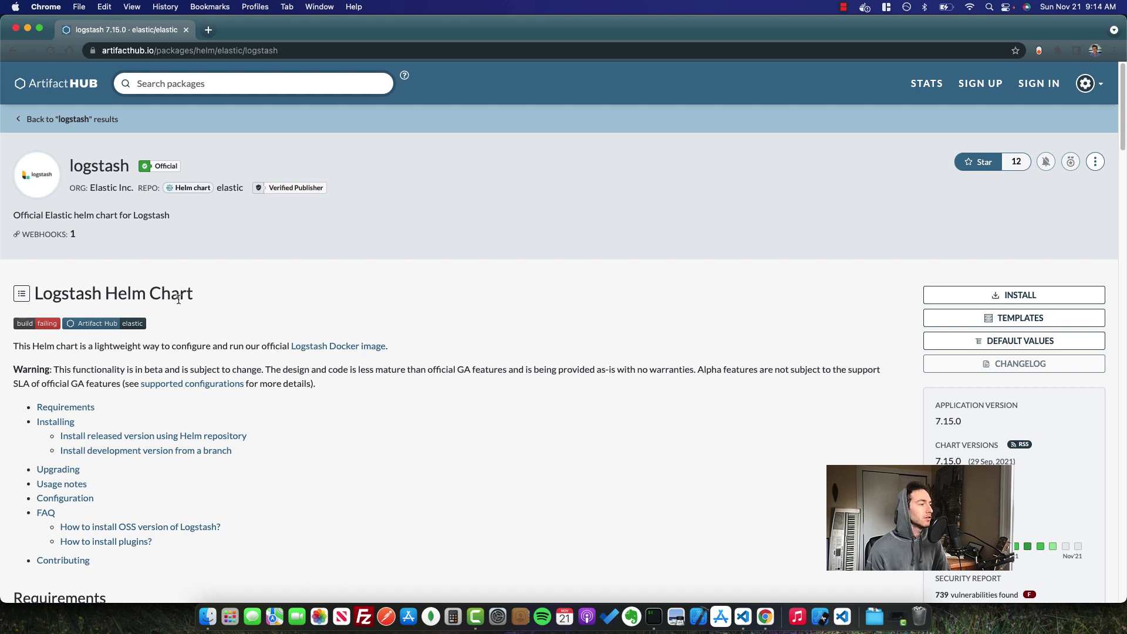
# Step: Download the logstash 7.15.0 chart package through its install options and extract the downloaded archive
pyautogui.click(991, 305)
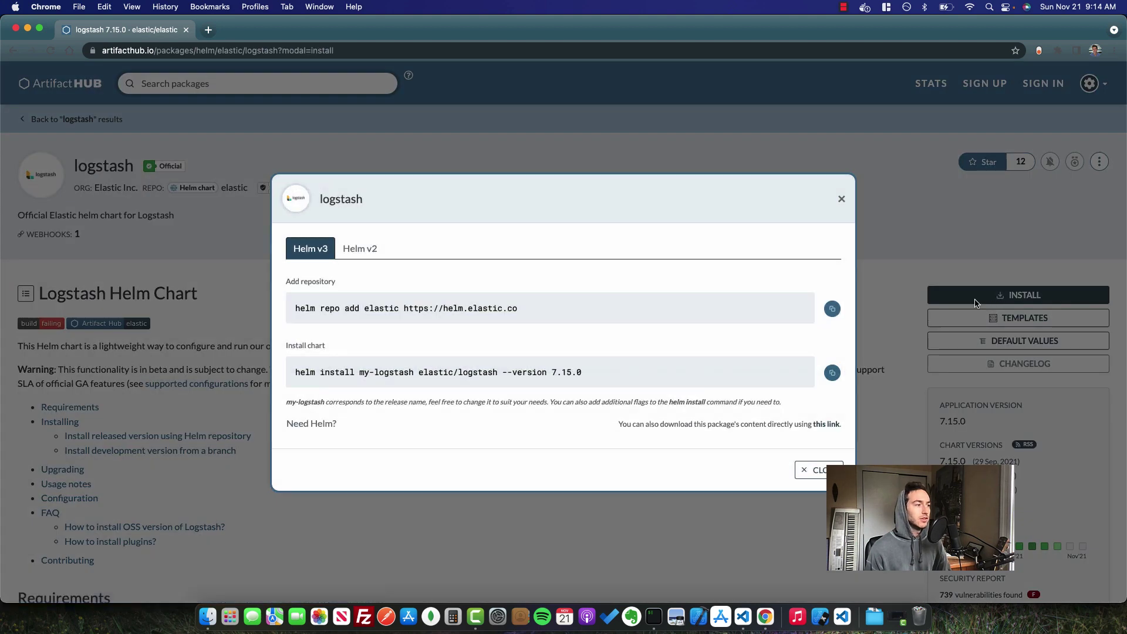
pyautogui.click(825, 425)
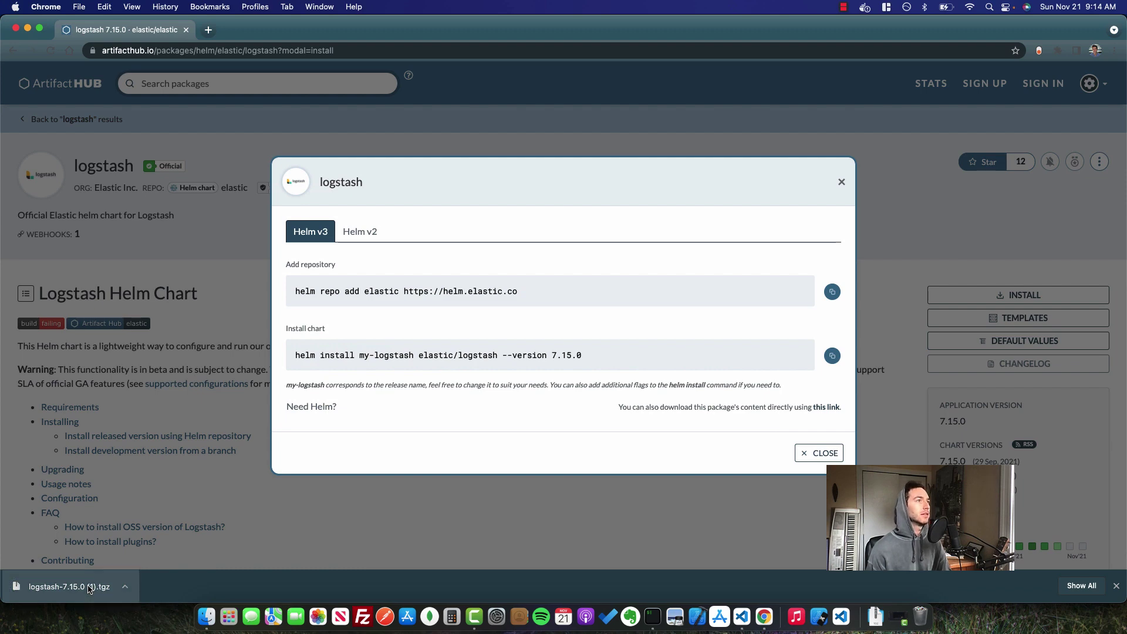
pyautogui.click(90, 588)
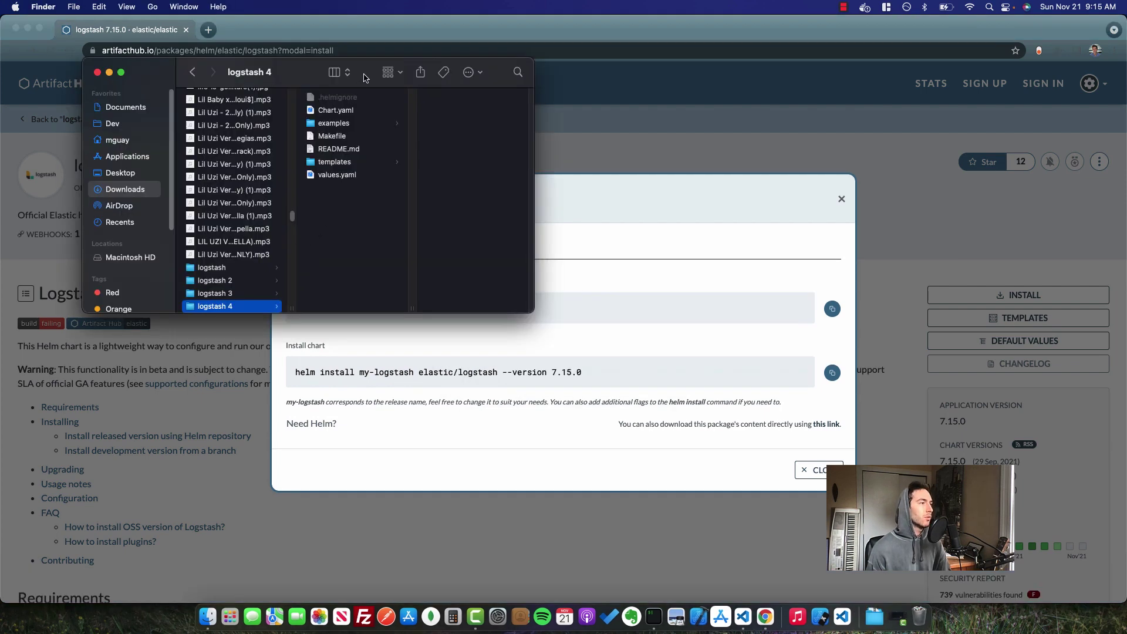
# Step: Copy all files and folders from the extracted logstash 4 folder into the elk project's logstash folder in VS Code
pyautogui.moveTo(364, 77); pyautogui.dragTo(872, 90)
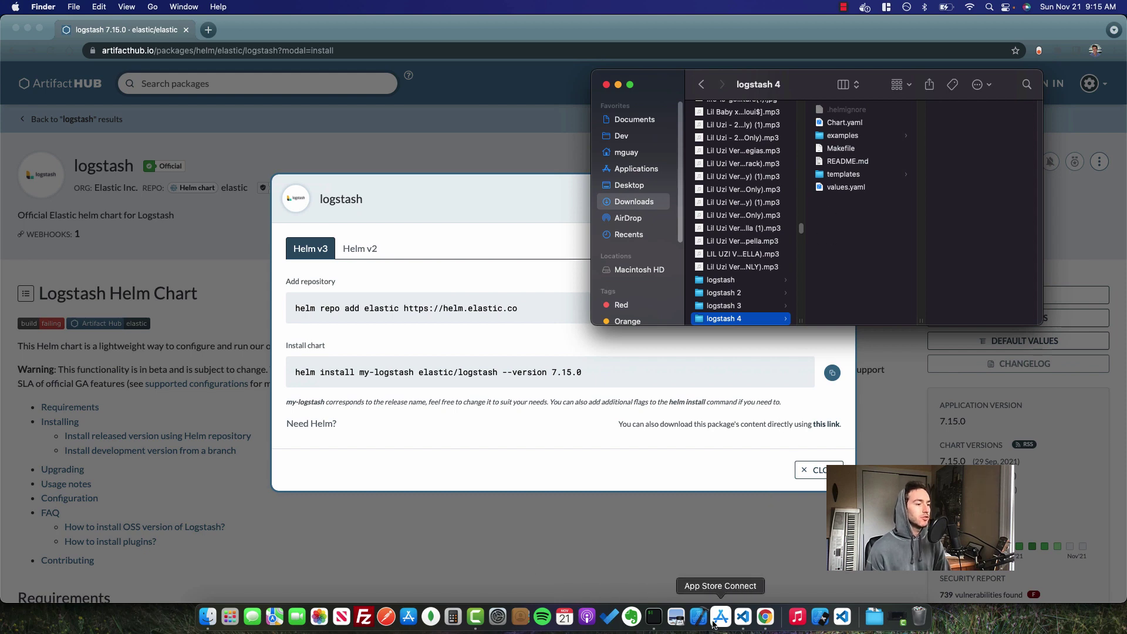
pyautogui.click(743, 617)
pyautogui.press('super+Tab')
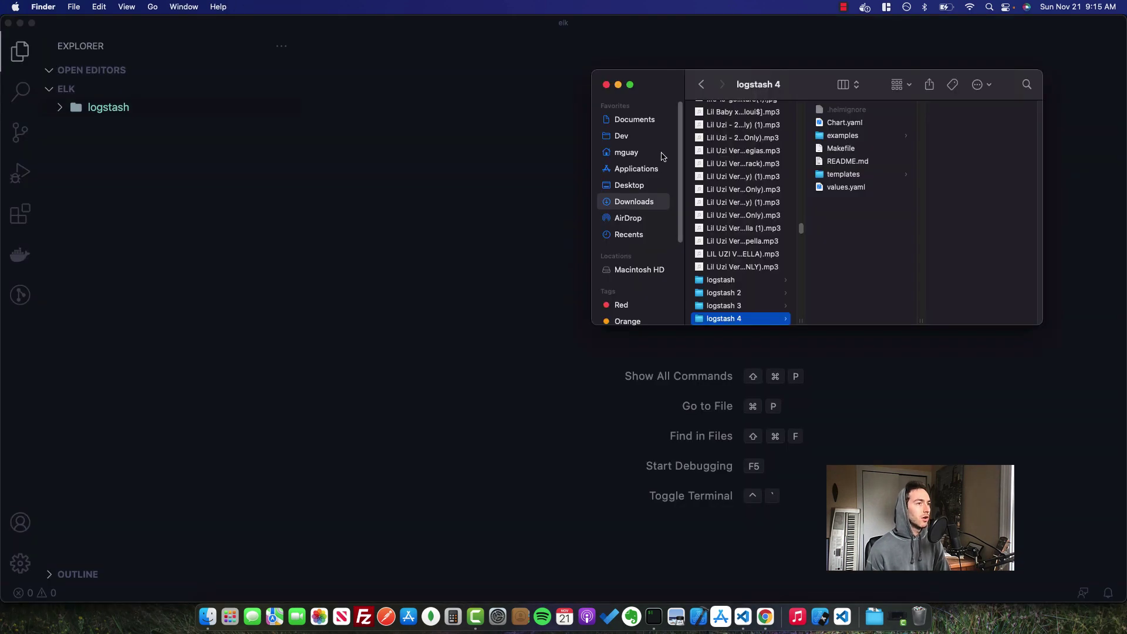
pyautogui.click(828, 112)
pyautogui.keyDown('shift'); pyautogui.click(825, 187); pyautogui.keyUp('shift')
pyautogui.moveTo(825, 187); pyautogui.dragTo(120, 116)
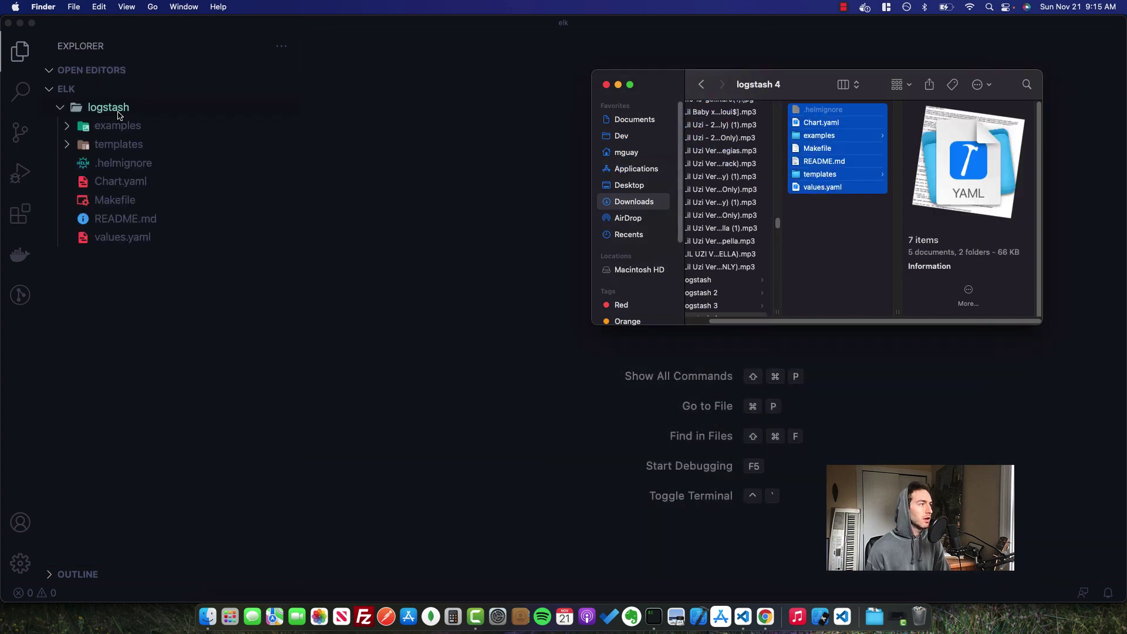
# Step: Delete the examples folder, Makefile and README.md from the project's logstash folder
pyautogui.click(482, 133)
pyautogui.rightClick(152, 126)
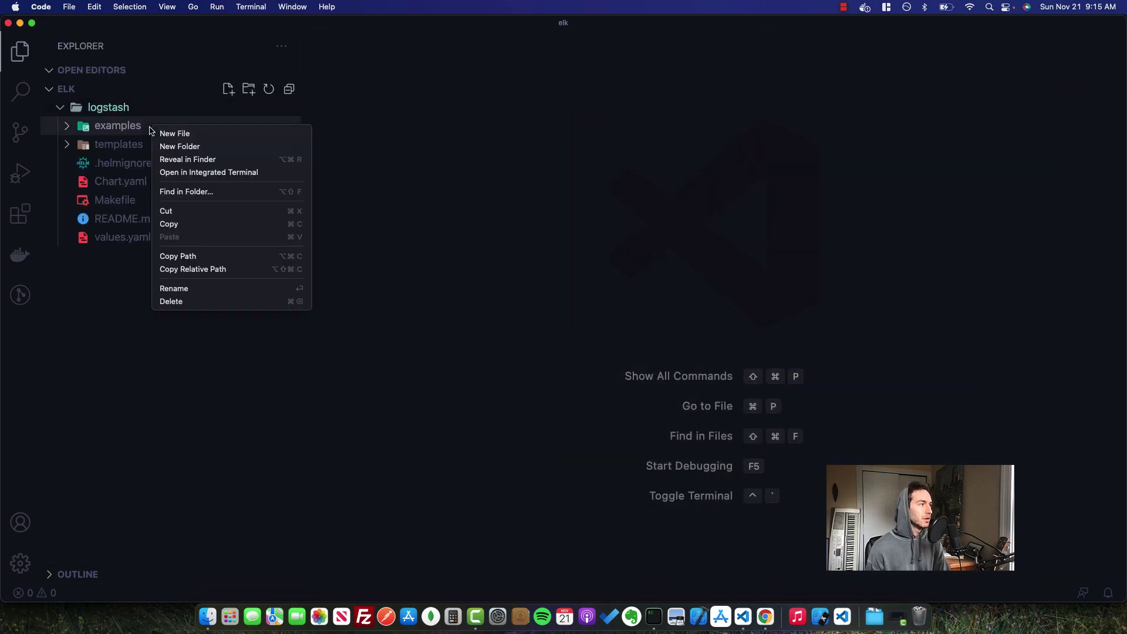
pyautogui.click(183, 302)
pyautogui.press('Return')
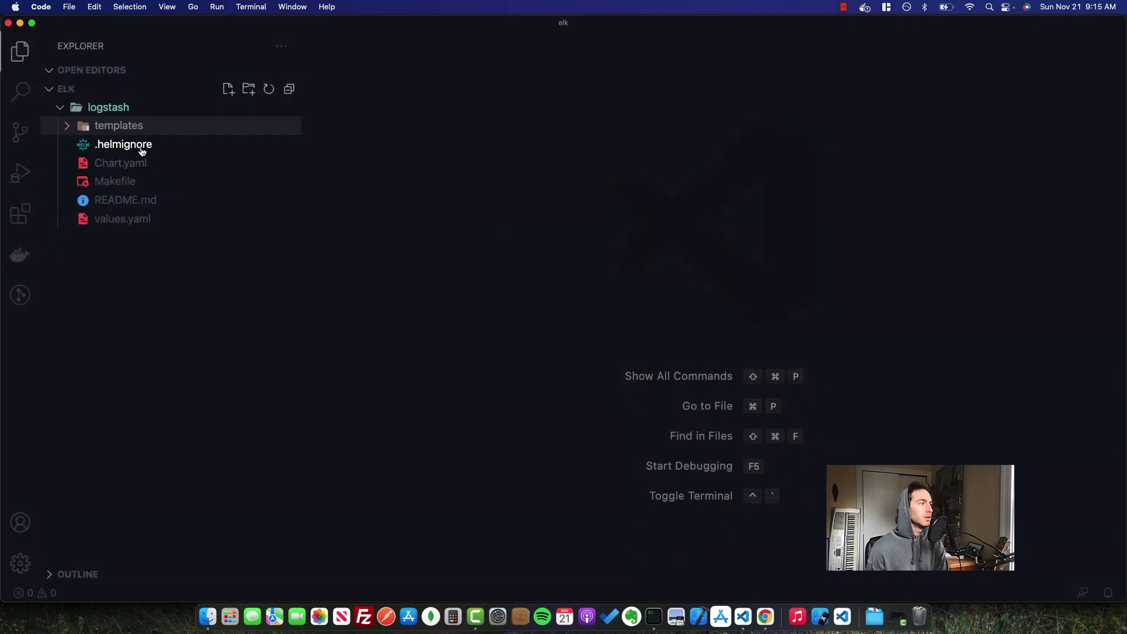
pyautogui.rightClick(142, 179)
pyautogui.click(188, 335)
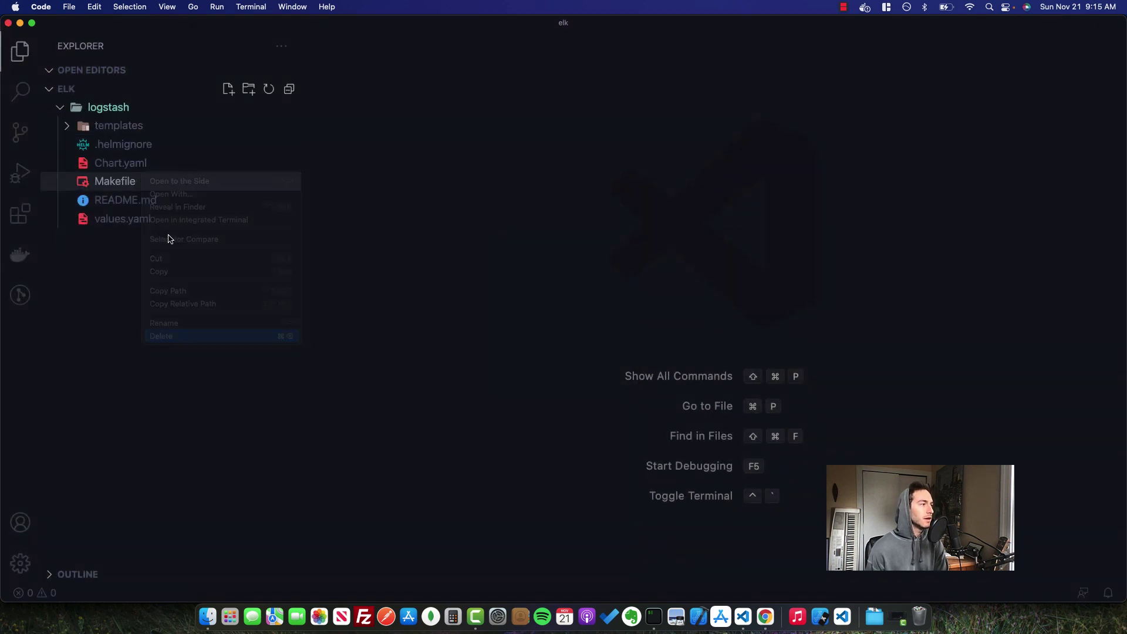
pyautogui.press('Return')
pyautogui.rightClick(153, 183)
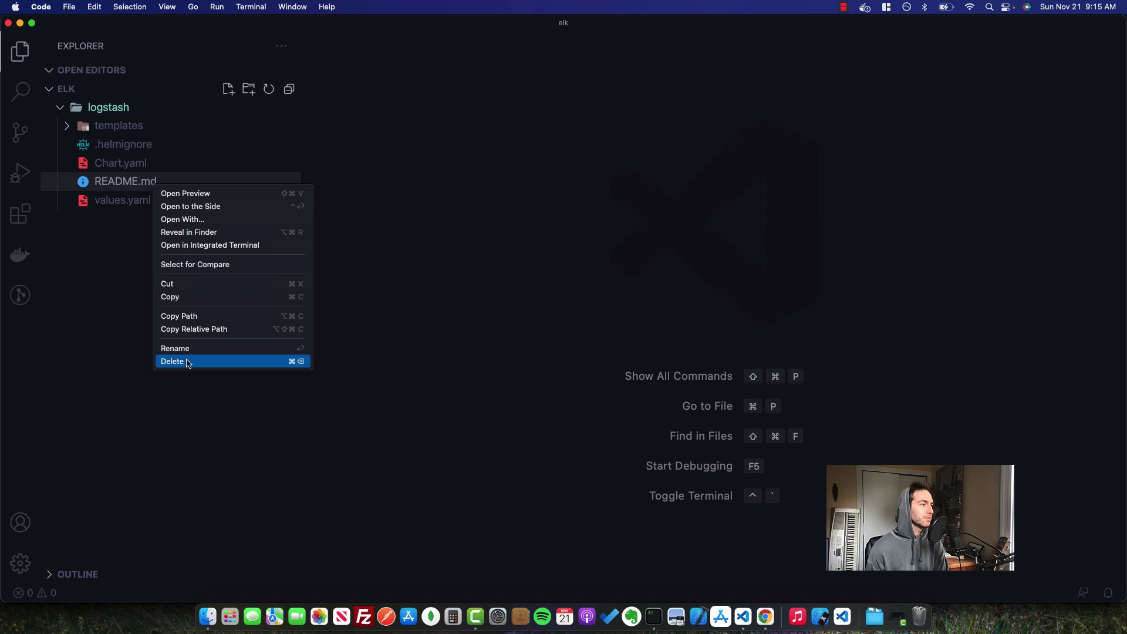
pyautogui.click(186, 361)
pyautogui.press('Return')
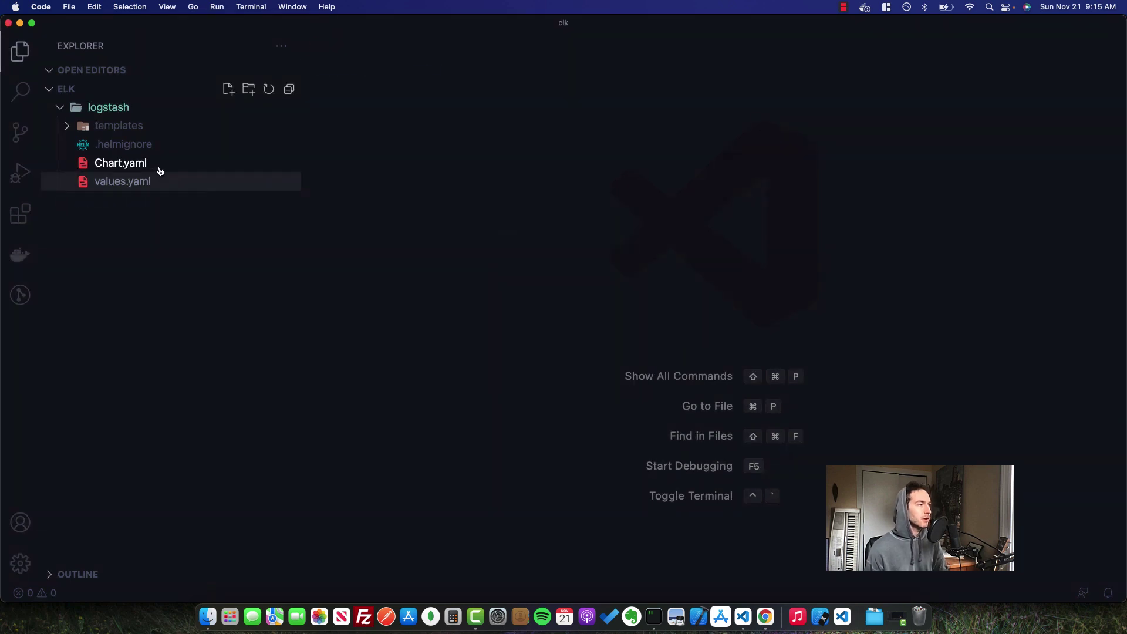
# Step: Review the contents of Chart.yaml and the files in the templates folder, closing both again
pyautogui.click(160, 171)
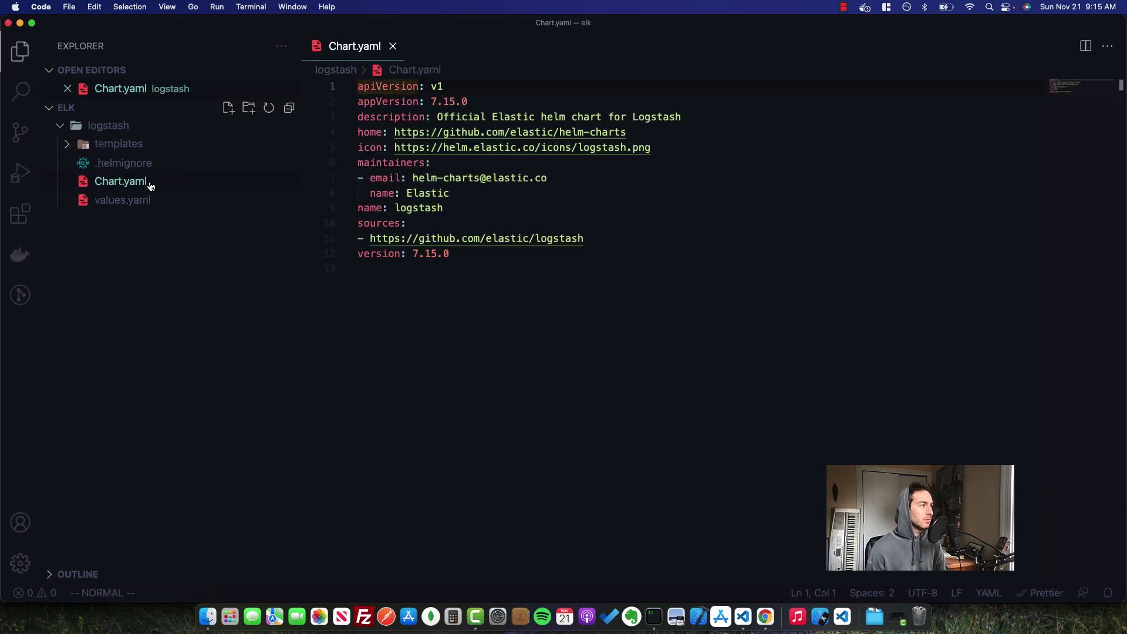
pyautogui.click(391, 45)
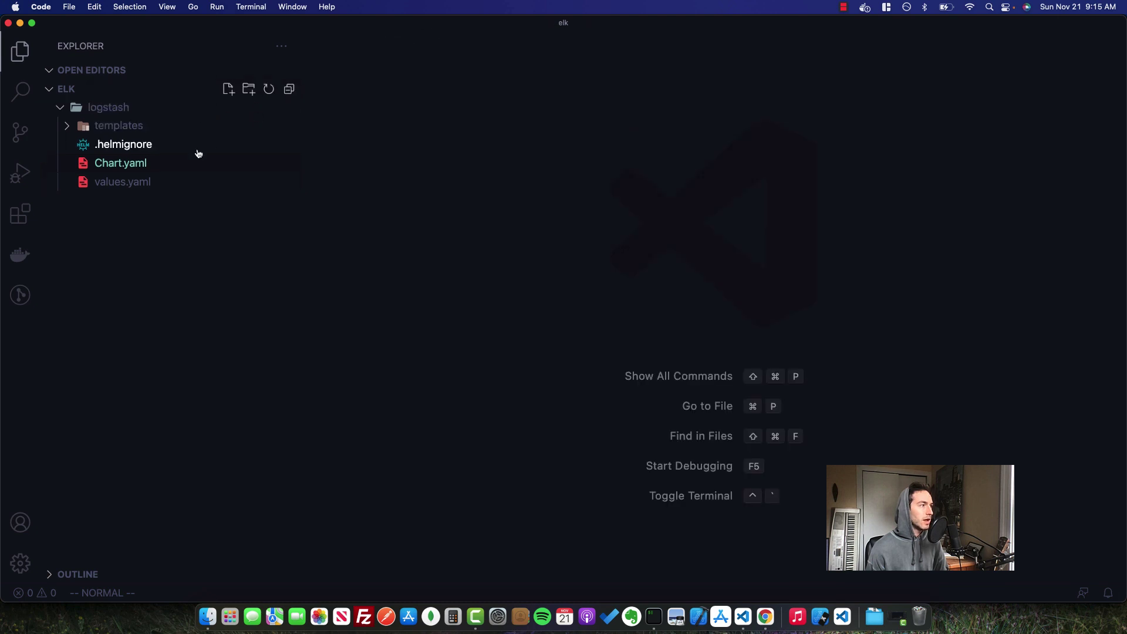
pyautogui.click(181, 130)
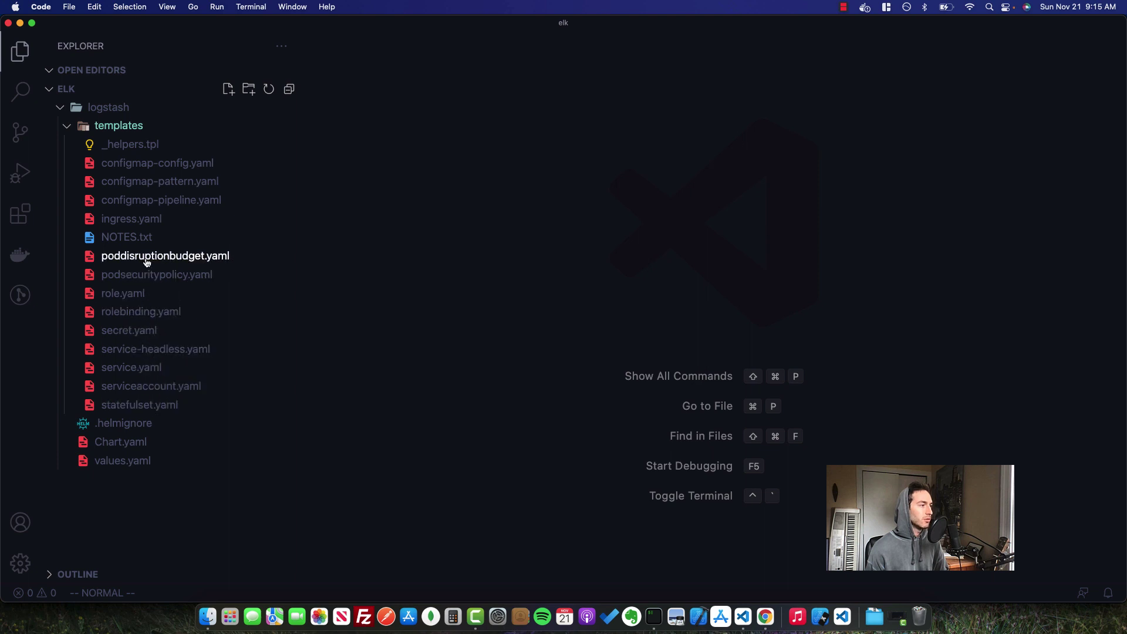
pyautogui.click(126, 129)
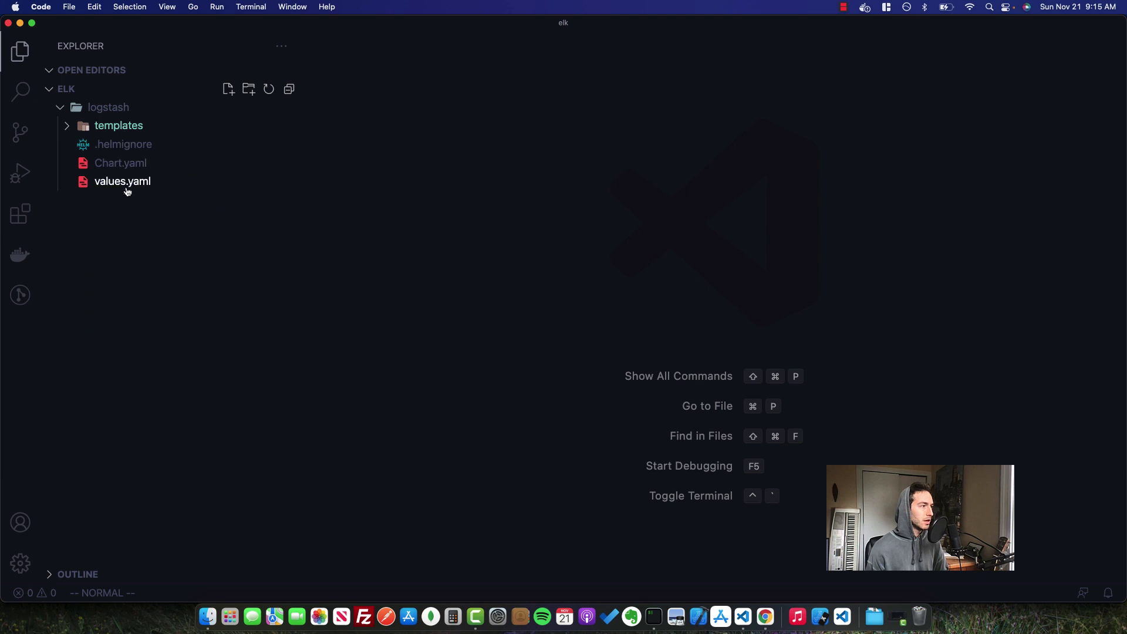
# Step: Open values.yaml and uncomment the logstash.conf block under logstashPipeline, from its key through the output line
pyautogui.click(127, 188)
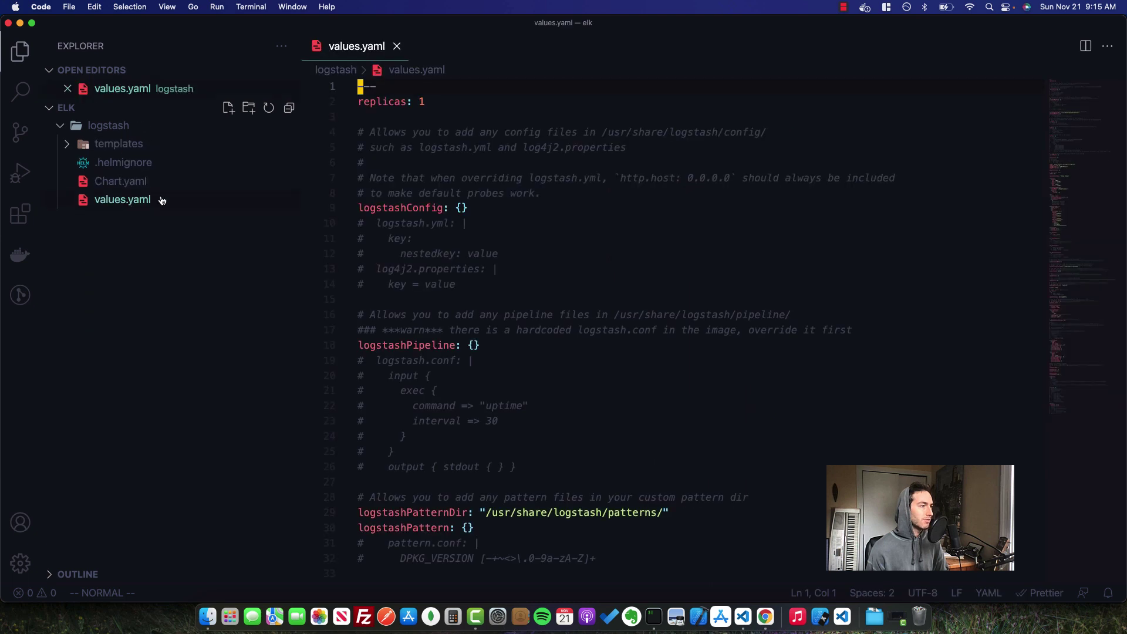
pyautogui.click(472, 178)
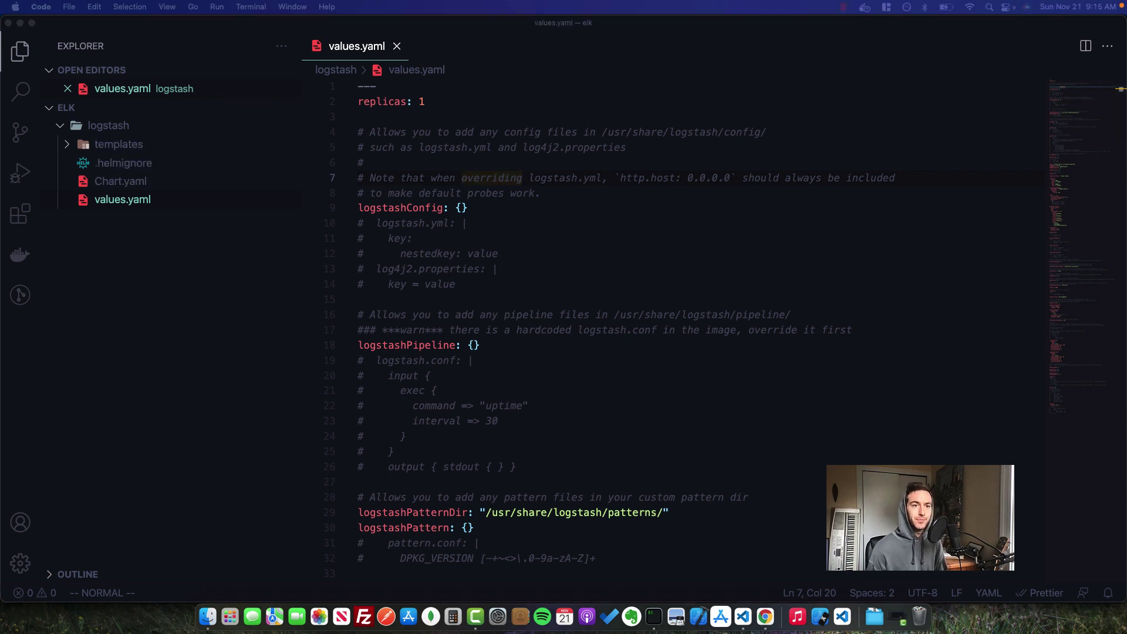
pyautogui.click(466, 235)
pyautogui.click(510, 287)
pyautogui.click(533, 266)
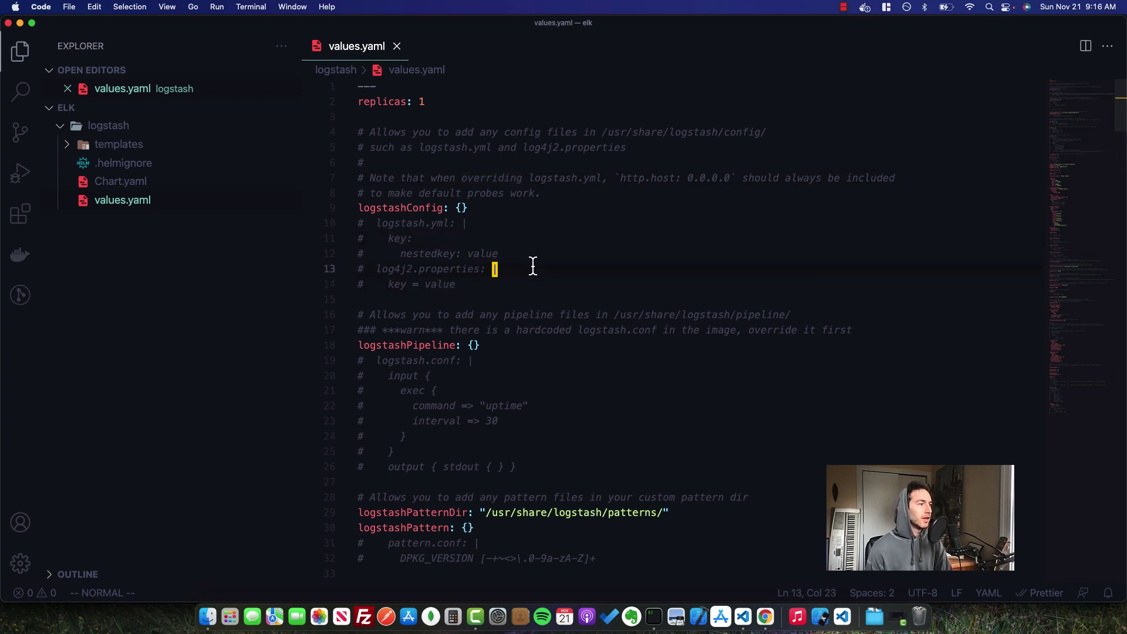
pyautogui.scroll(-3, 518, 296)
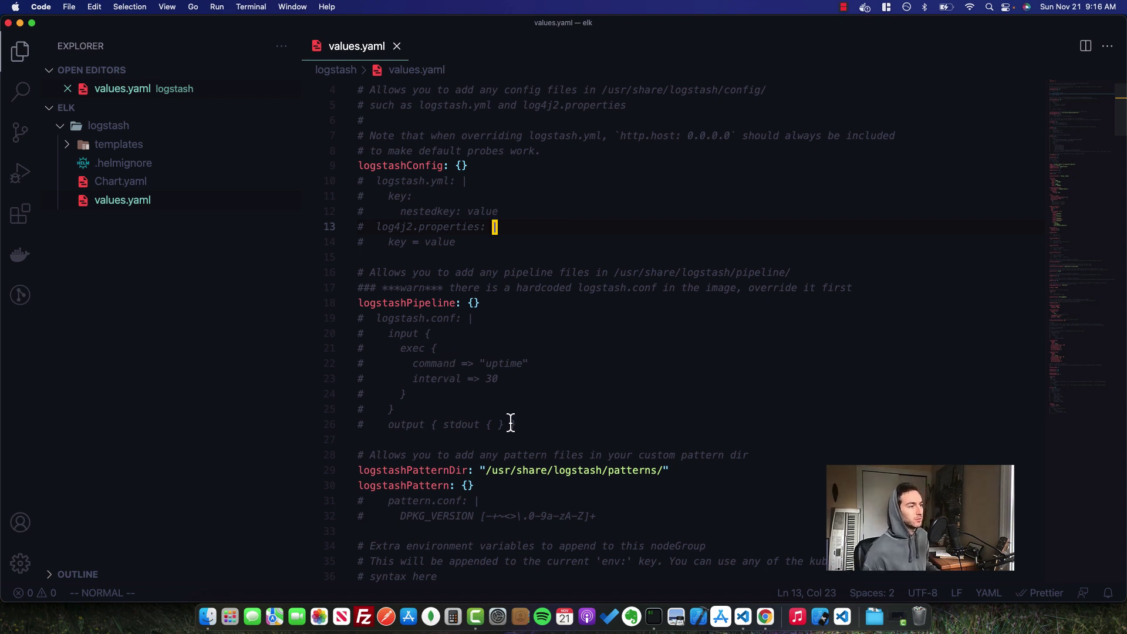
pyautogui.moveTo(525, 424); pyautogui.dragTo(477, 319)
pyautogui.press('super+slash')
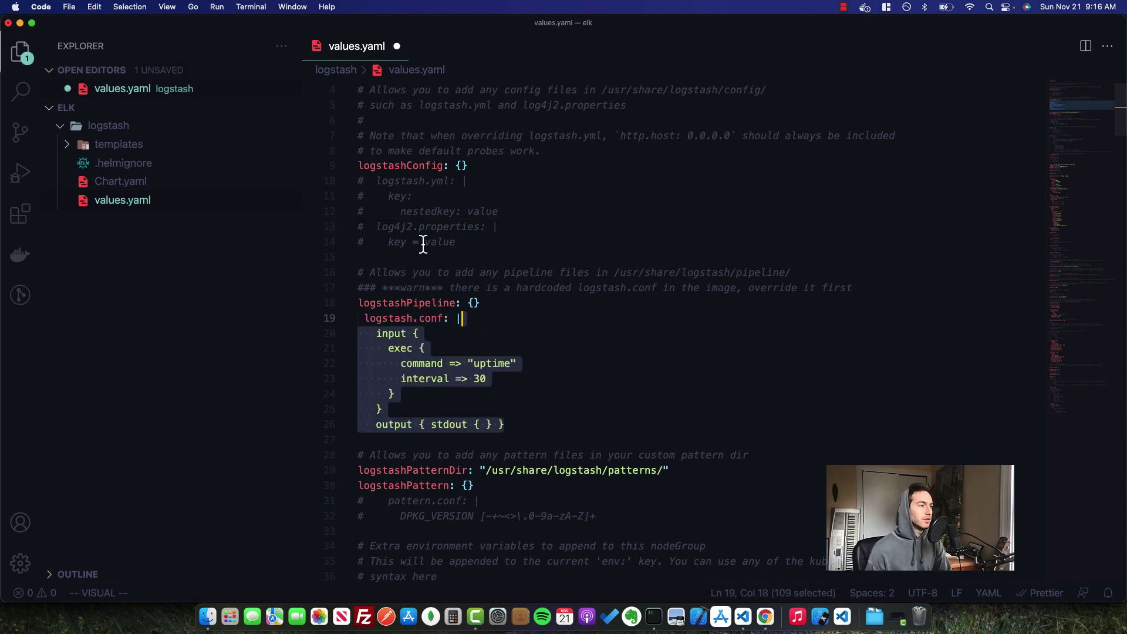
# Step: Remove the empty braces after logstashPipeline and save values.yaml
pyautogui.click(485, 305)
pyautogui.press('a')
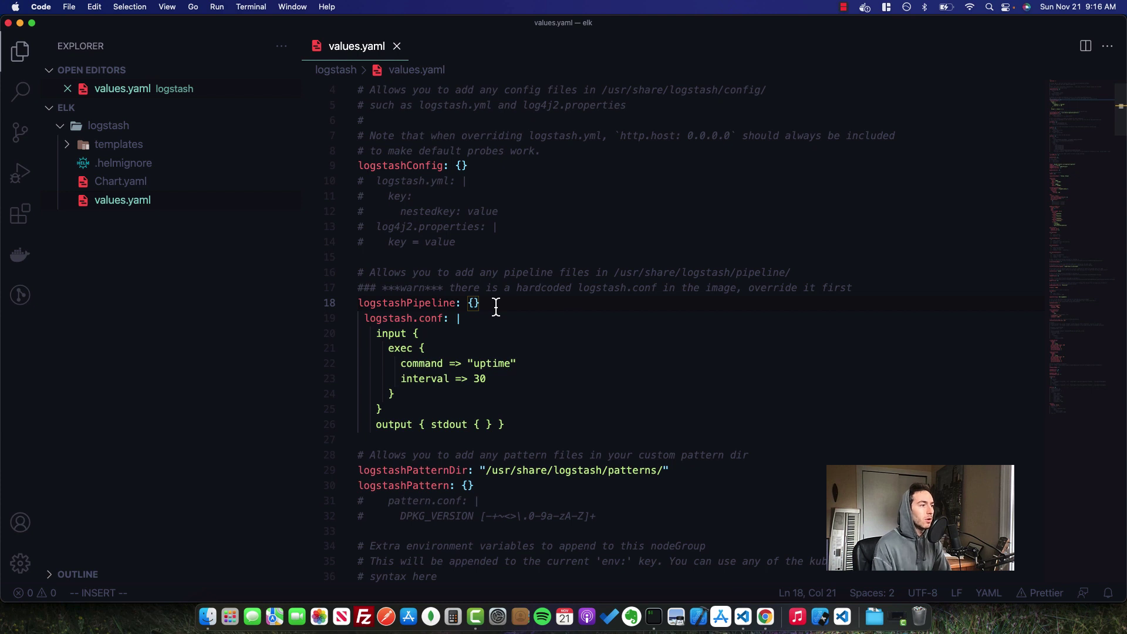
pyautogui.press('BackSpace')
pyautogui.press('BackSpace')
pyautogui.press('BackSpace')
pyautogui.press('super+s')
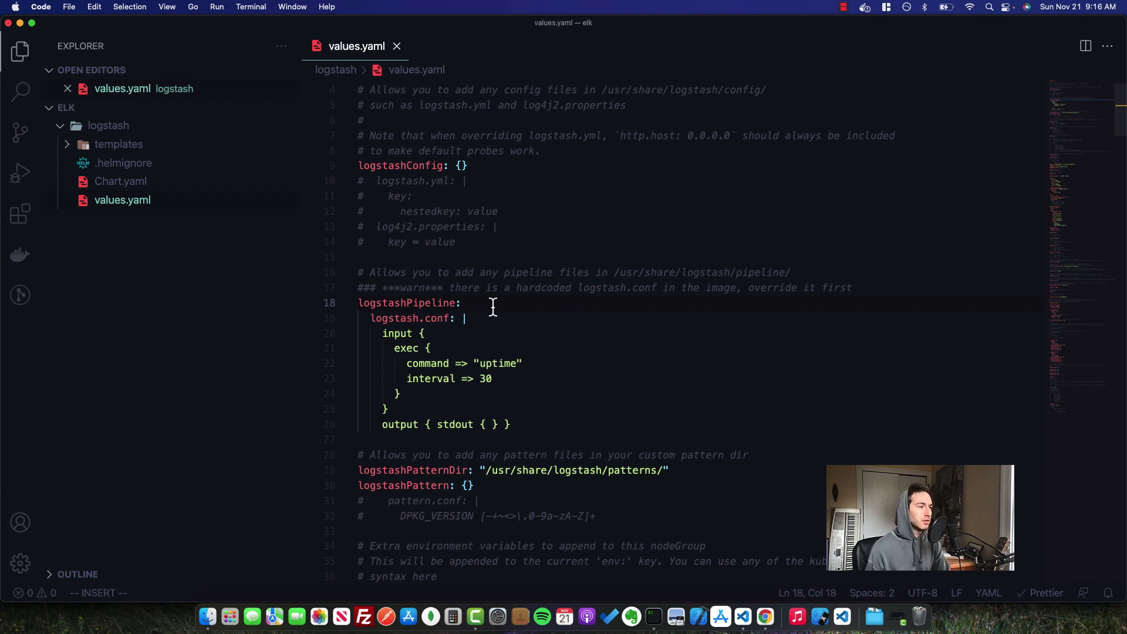
# Step: In the logstash.conf input section, replace the exec plugin with beats and delete the interval line
pyautogui.click(449, 336)
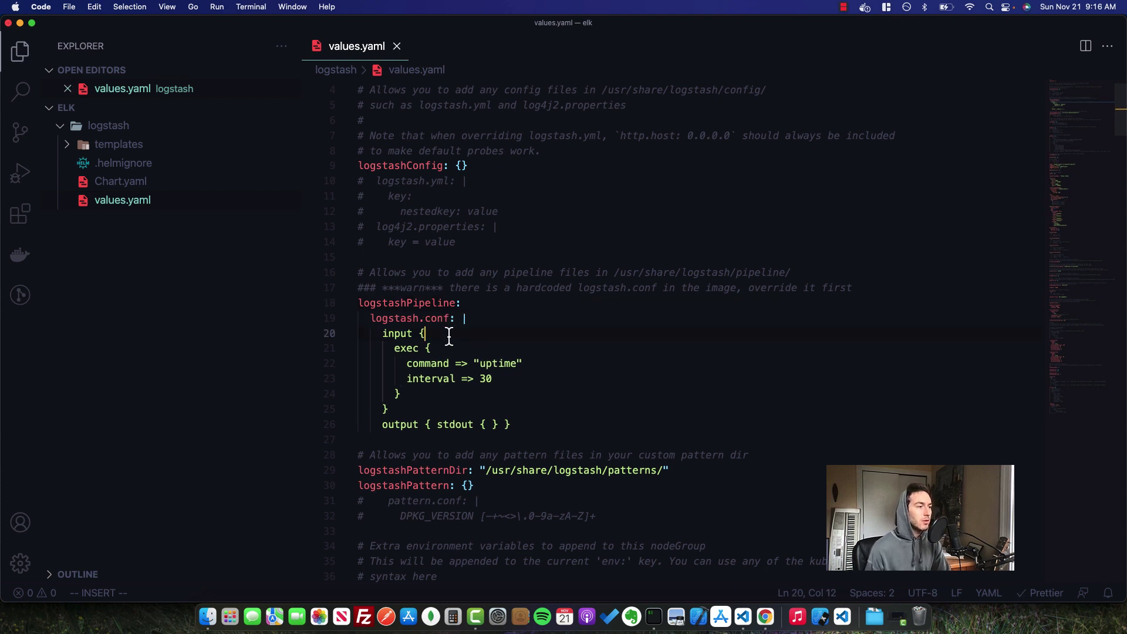
pyautogui.doubleClick(410, 350)
pyautogui.write('beats')
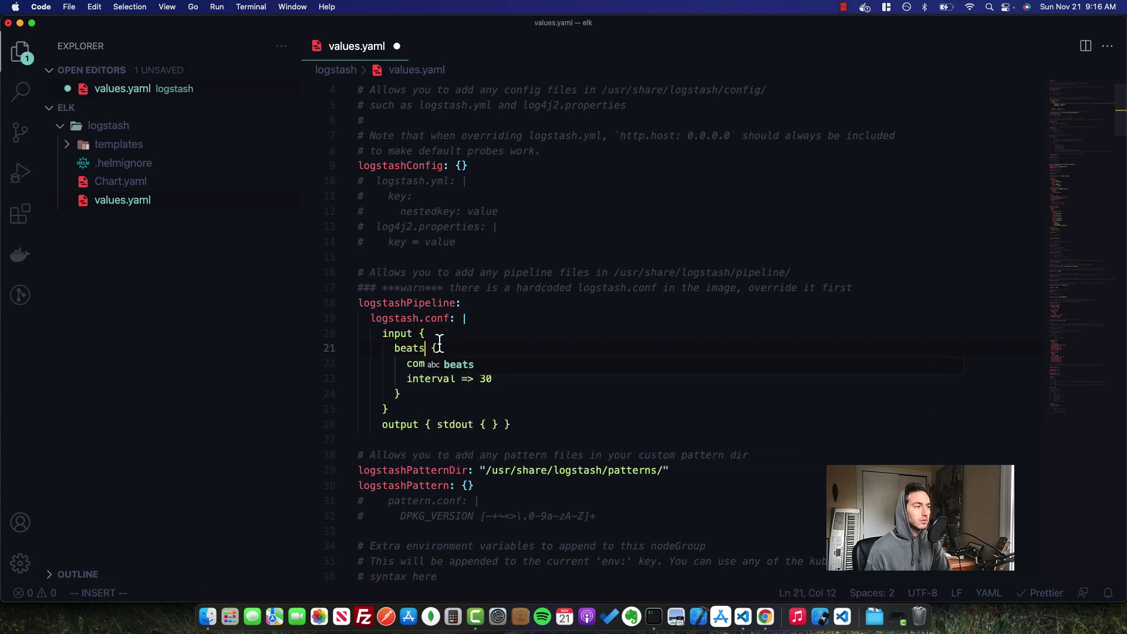
pyautogui.click(434, 335)
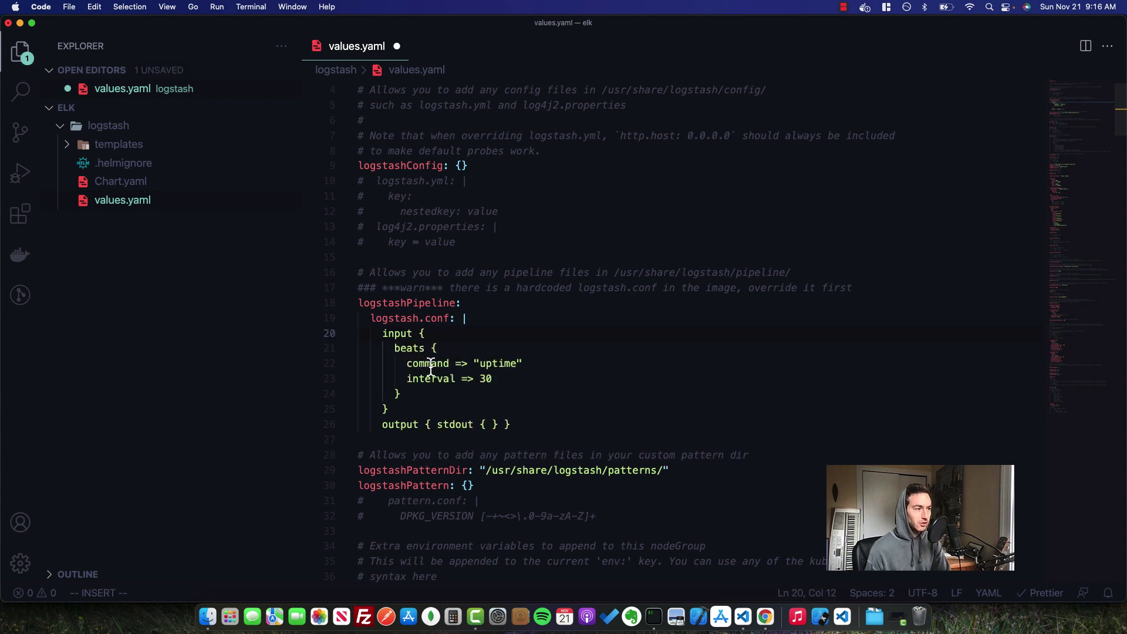
pyautogui.tripleClick(519, 376)
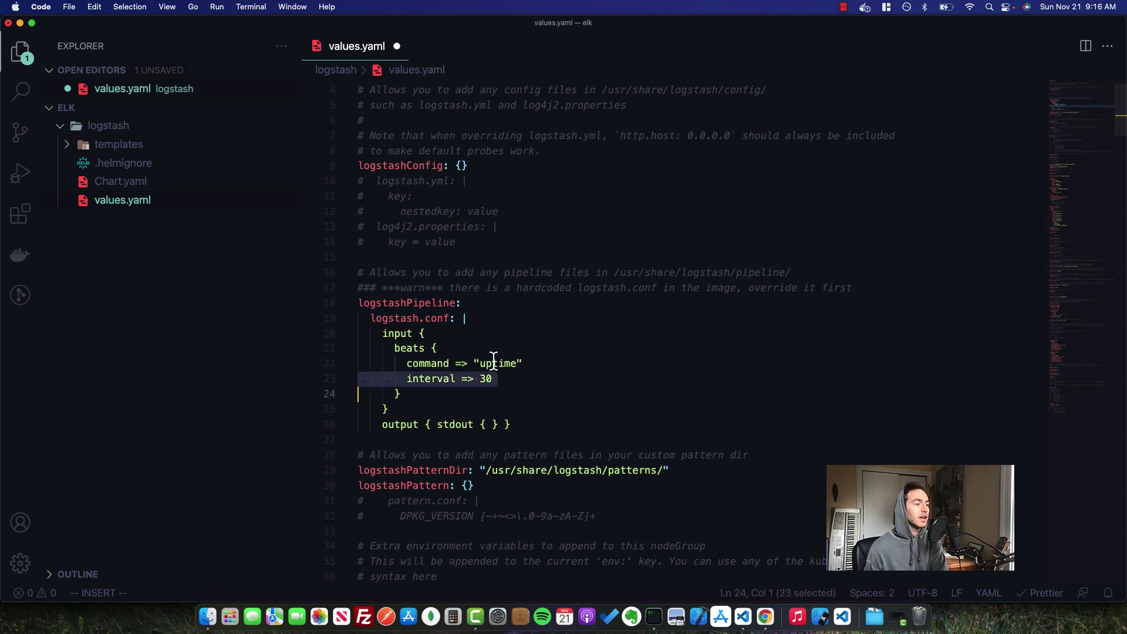
pyautogui.press('BackSpace')
# Step: Replace the command setting inside the beats block with port => 5044
pyautogui.doubleClick(441, 364)
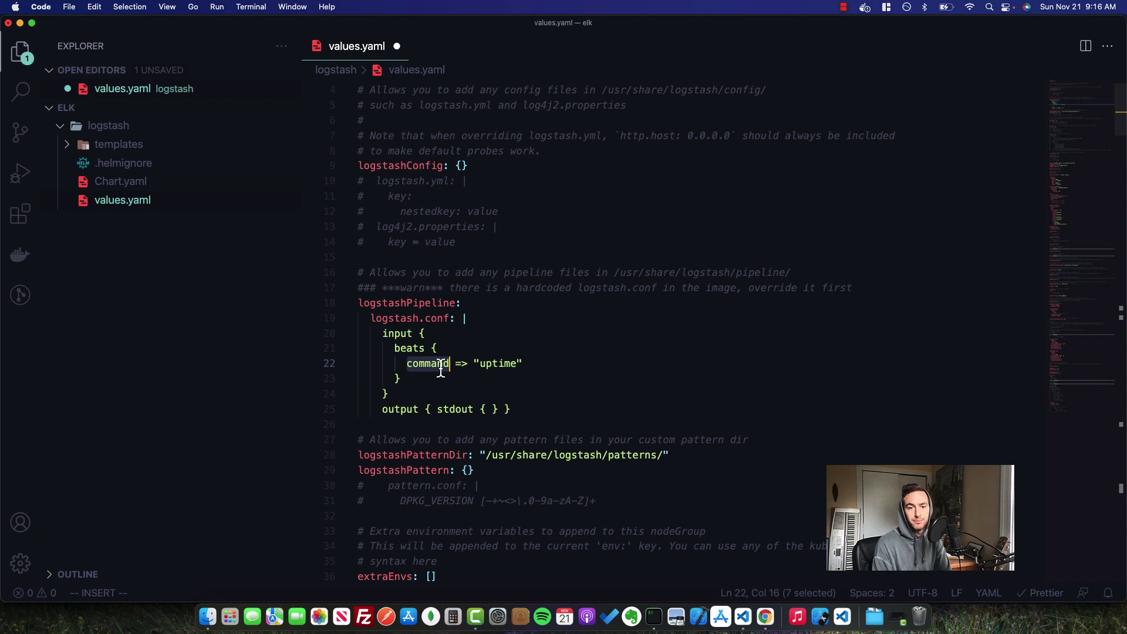
pyautogui.write('port')
pyautogui.press('Right')
pyautogui.press('j')
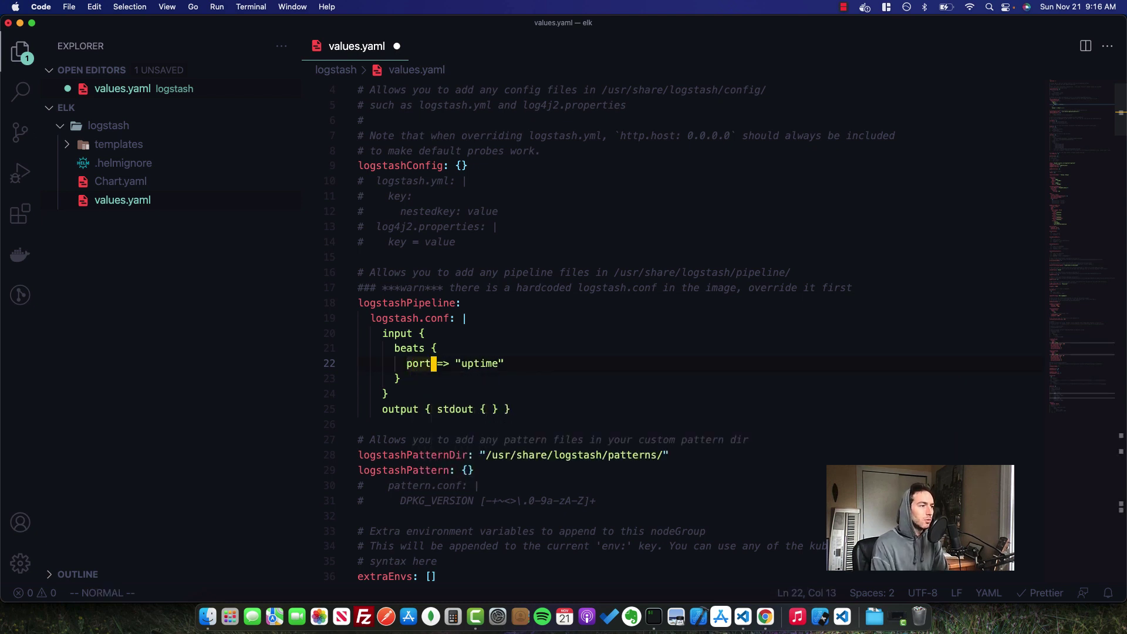
pyautogui.press('l')
pyautogui.press('l')
pyautogui.press('l')
pyautogui.press('l')
pyautogui.press('l')
pyautogui.write('c$')
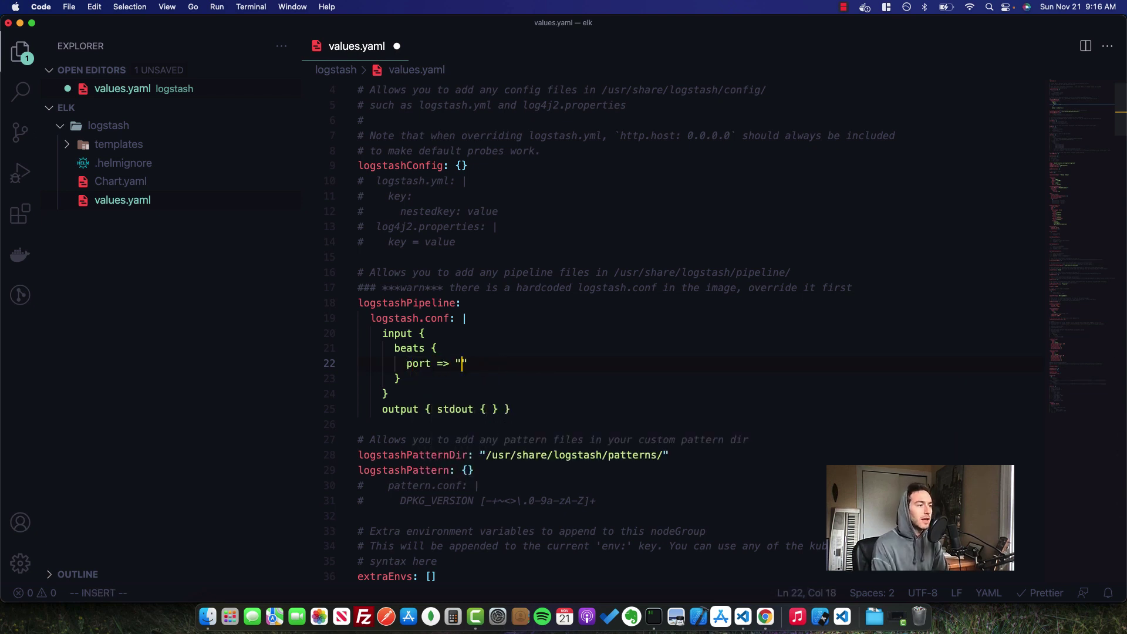
pyautogui.write('a')
pyautogui.press('BackSpace')
pyautogui.press('BackSpace')
pyautogui.write('5044')
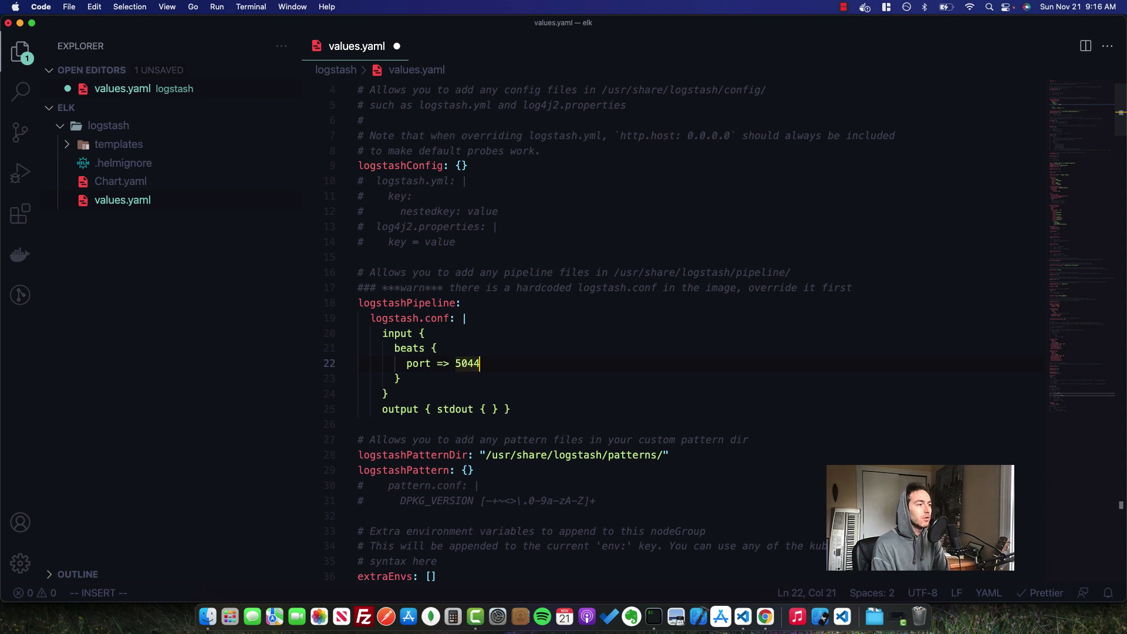
# Step: Save values.yaml with the beats input in place and check the block's port setting
pyautogui.press('super+s')
pyautogui.click(487, 347)
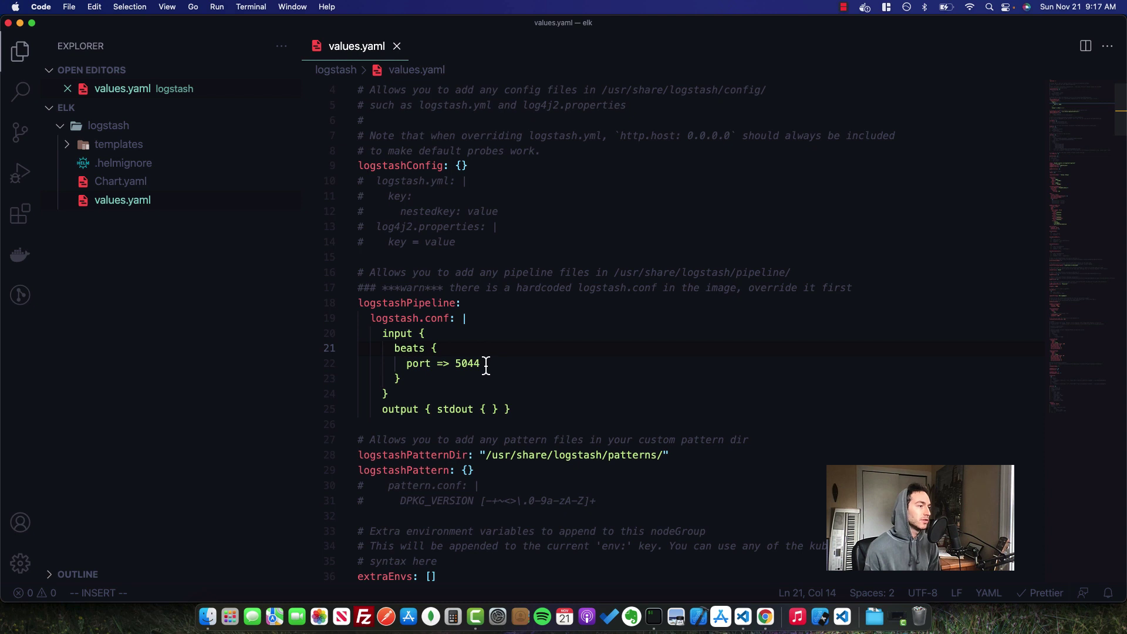
pyautogui.moveTo(483, 364); pyautogui.dragTo(456, 370)
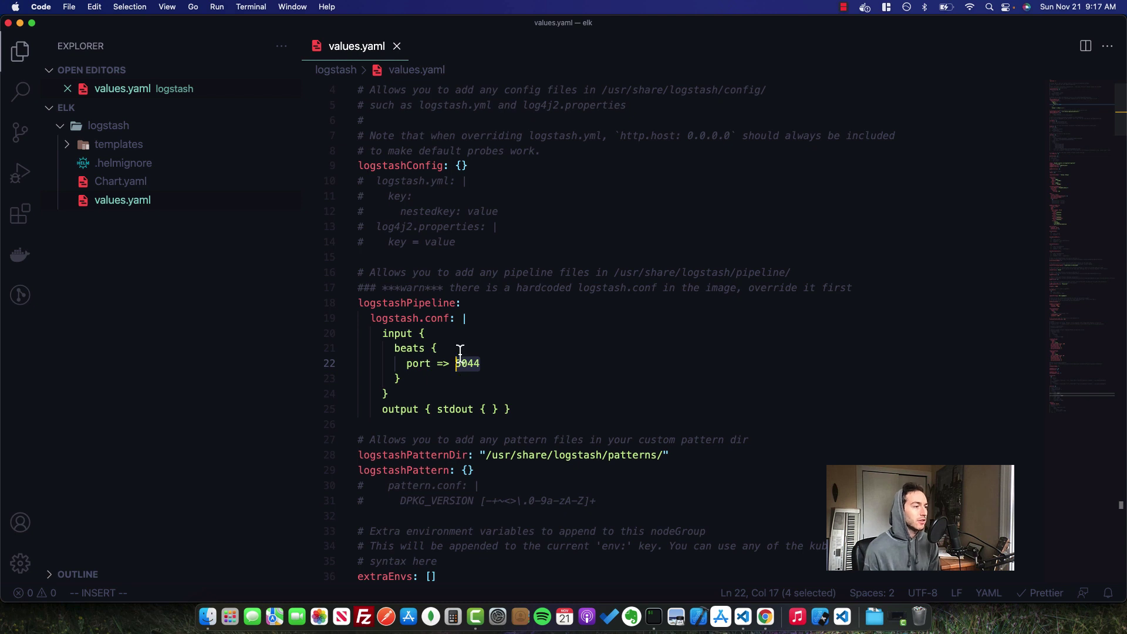
pyautogui.click(460, 350)
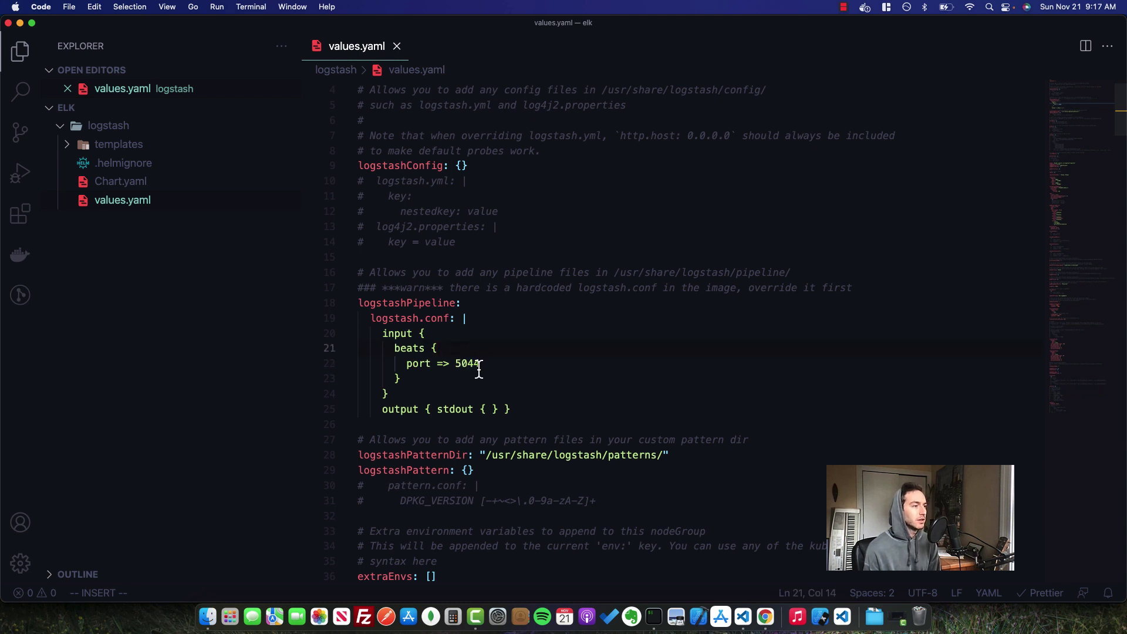
pyautogui.click(461, 319)
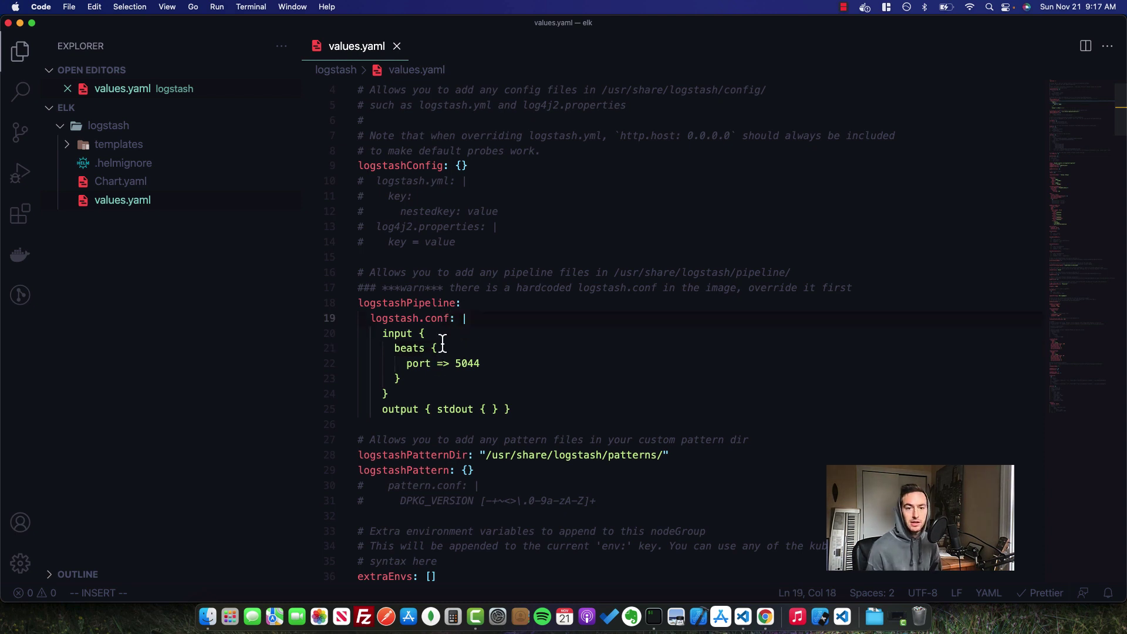
pyautogui.moveTo(497, 409)
pyautogui.mouseDown()
pyautogui.moveTo(464, 409)
pyautogui.moveTo(477, 410)
pyautogui.mouseUp()
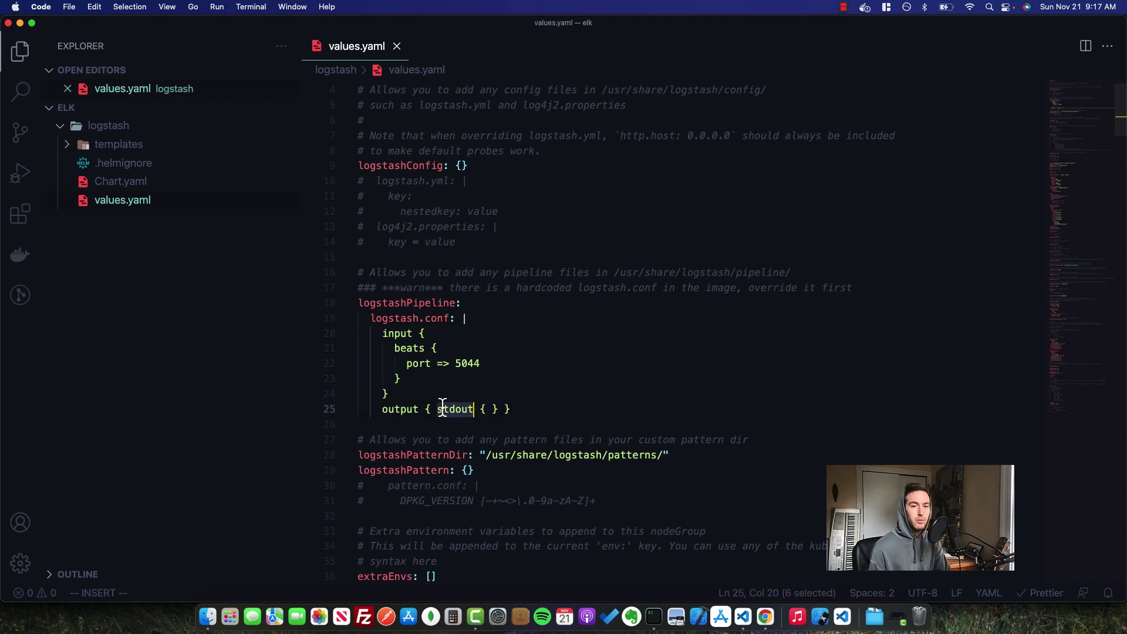
pyautogui.write('elasticsearch')
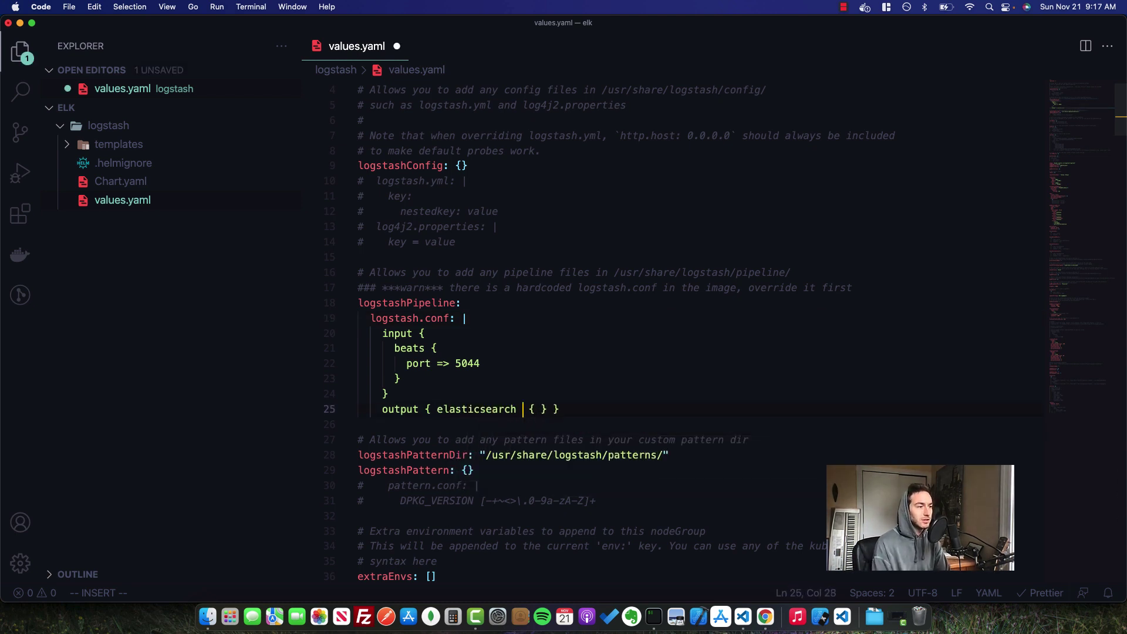
pyautogui.click(535, 409)
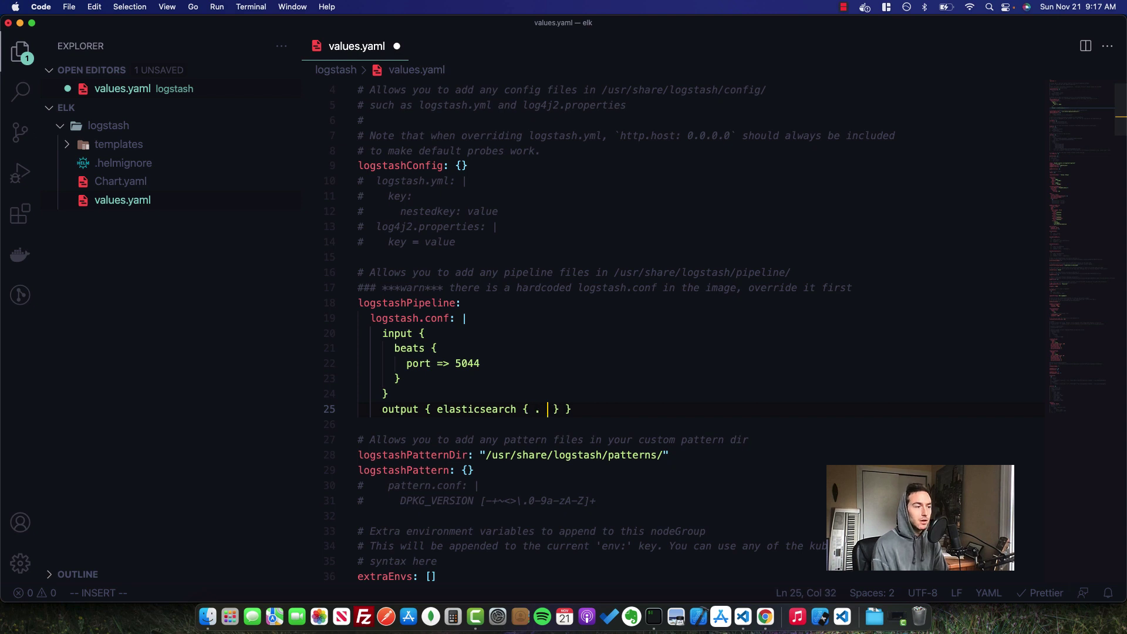
pyautogui.press('BackSpace')
pyautogui.press('BackSpace')
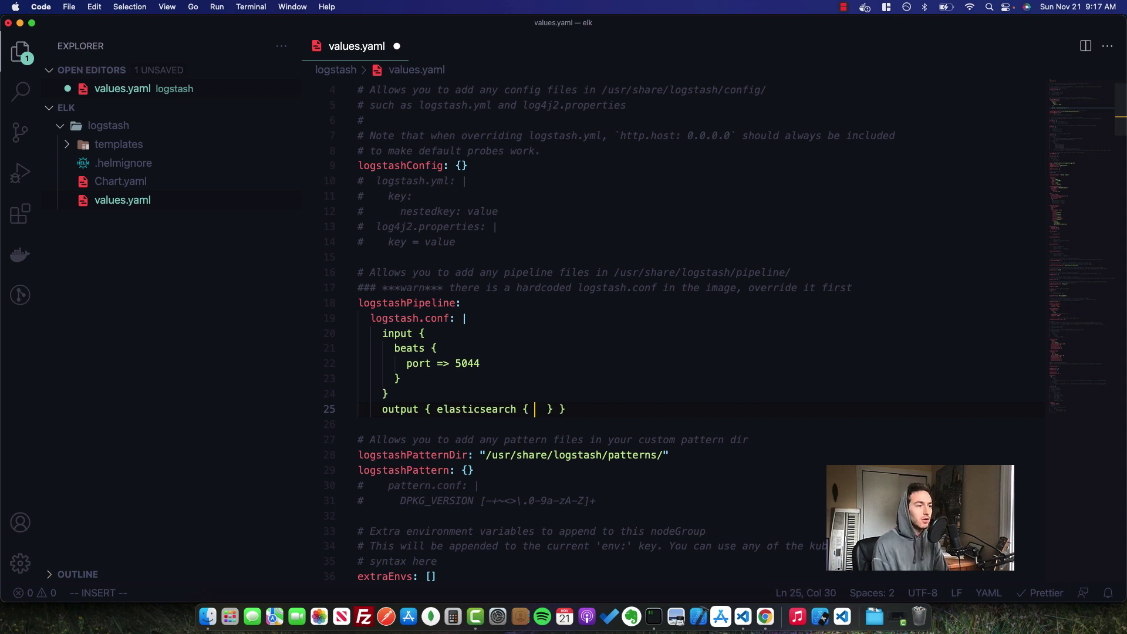
pyautogui.press('BackSpace')
pyautogui.write('hosts =')
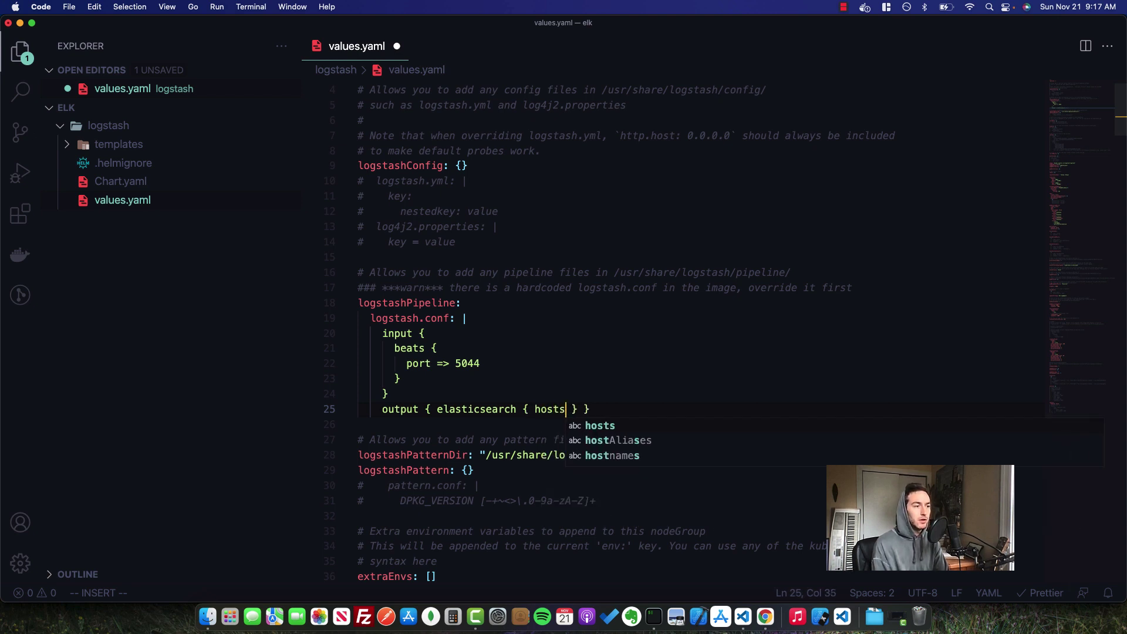
pyautogui.write('> "')
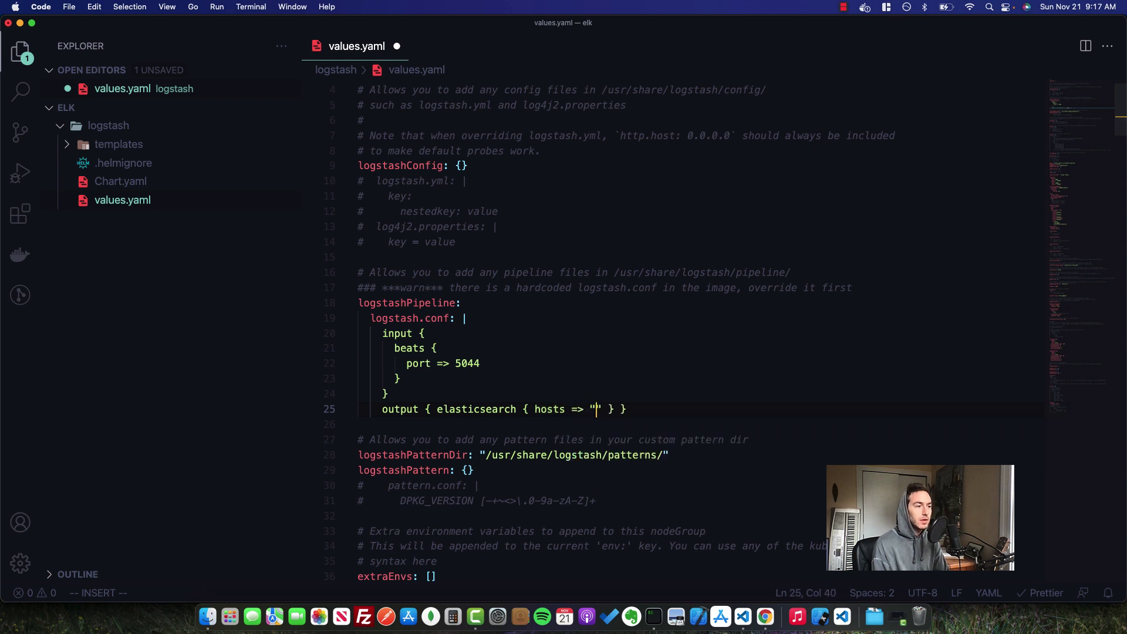
pyautogui.write('http://')
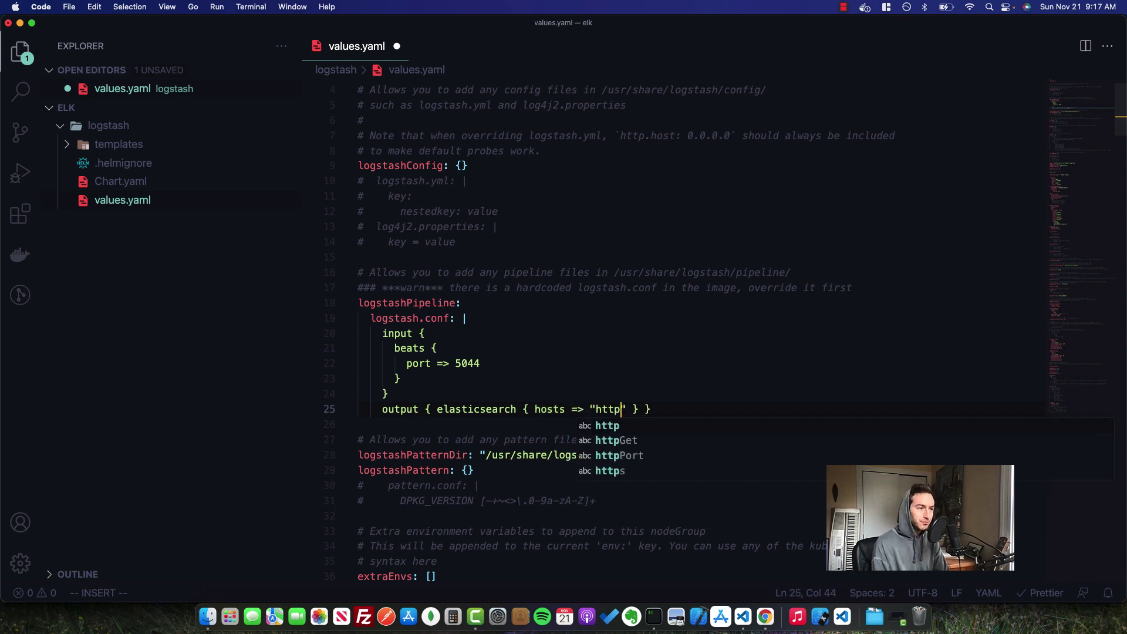
pyautogui.write('elasticsearch')
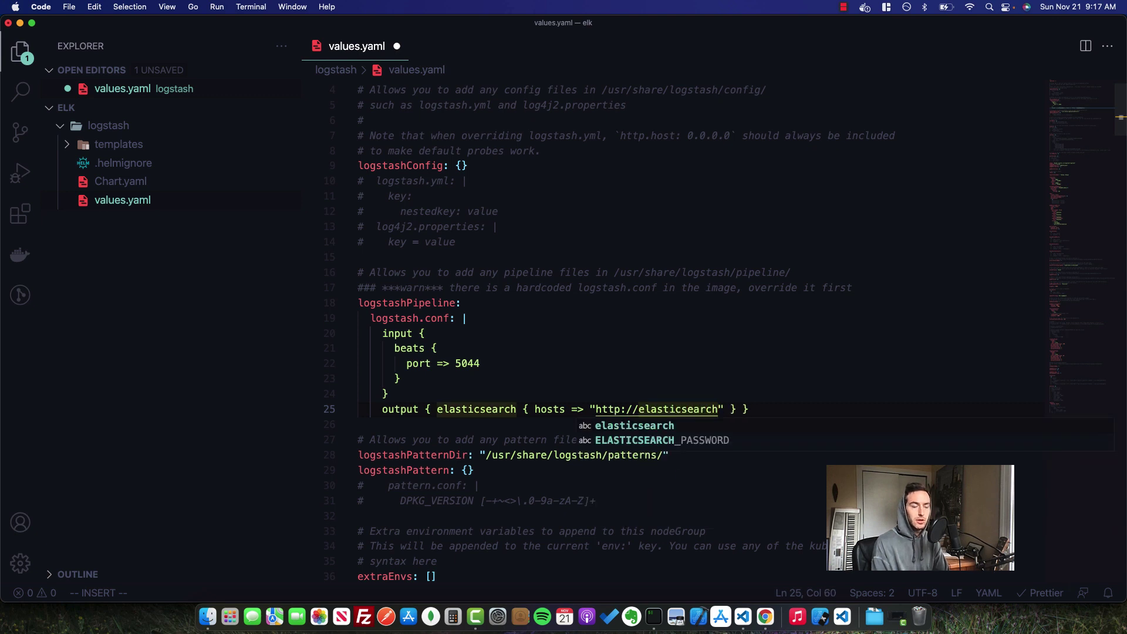
pyautogui.write('-master:9200')
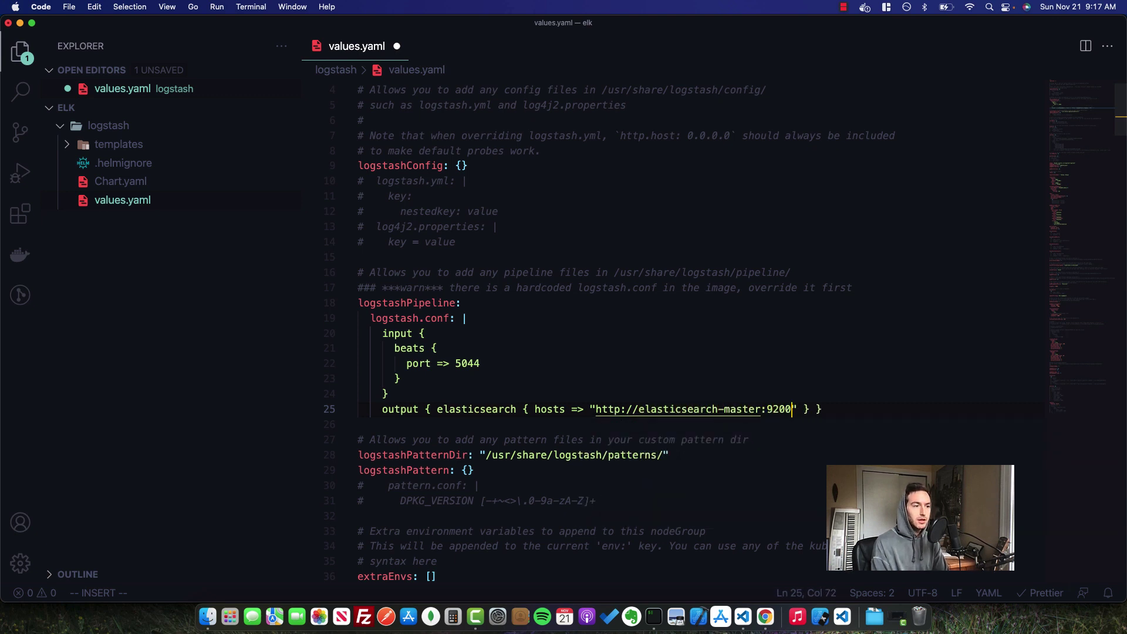
# Step: Save and close the logstash values.yaml, and collapse the logstash folder in the project tree
pyautogui.click(521, 427)
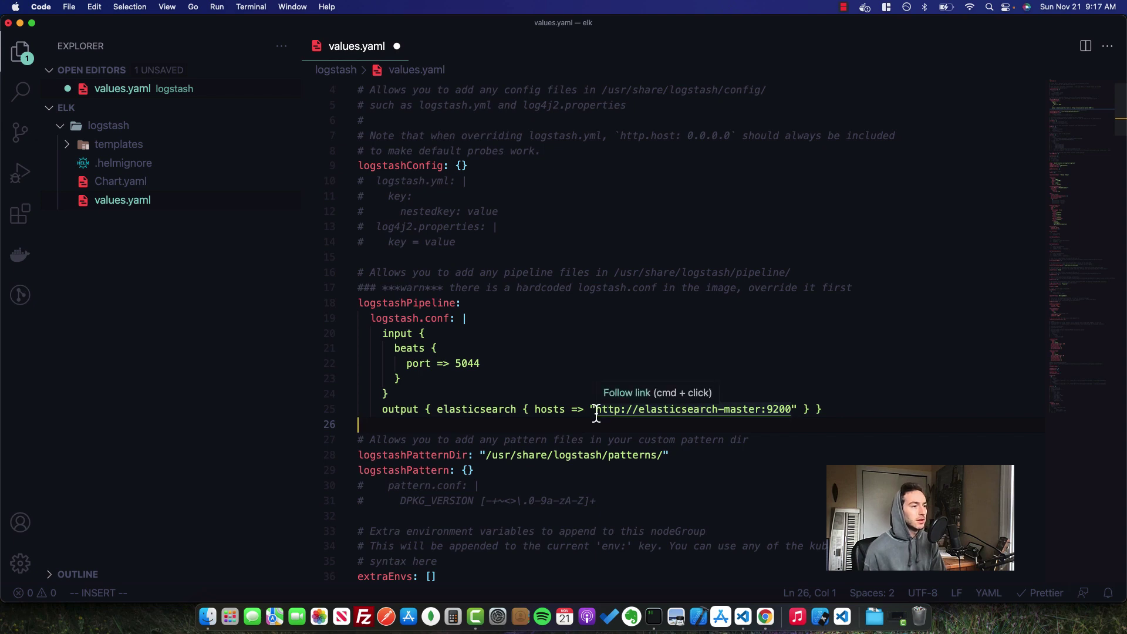
pyautogui.doubleClick(773, 410)
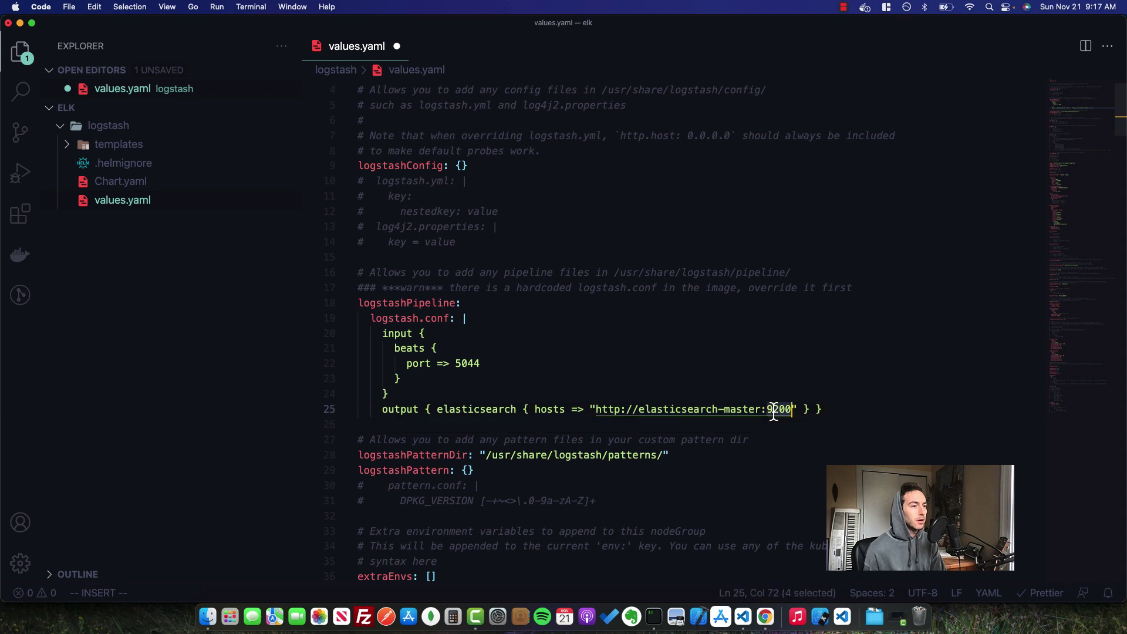
pyautogui.press('Up')
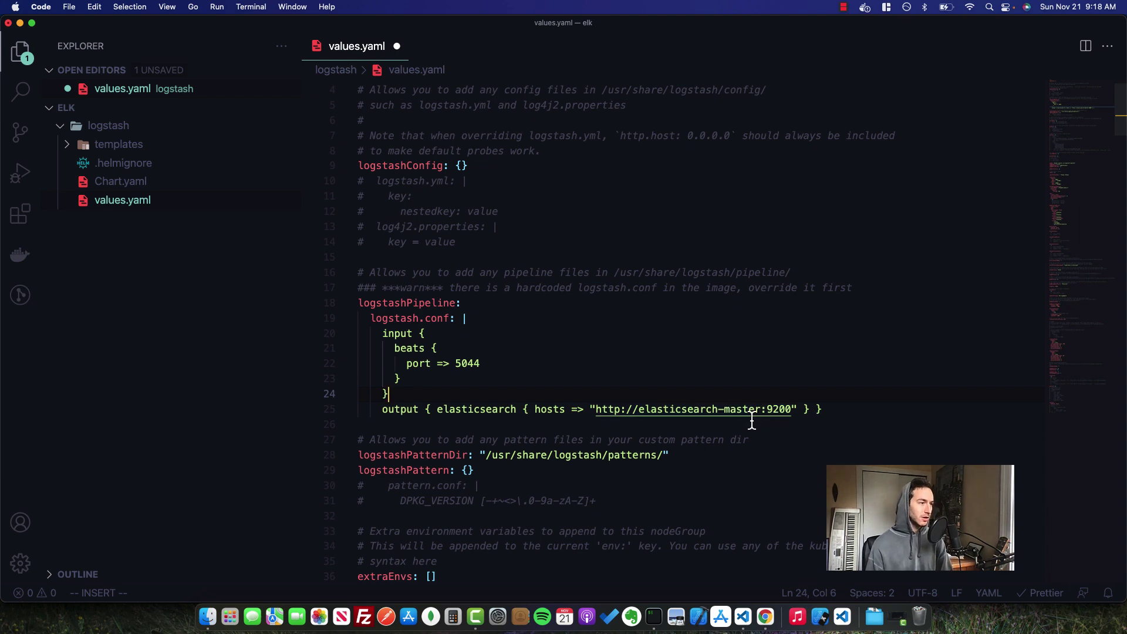
pyautogui.press('super+s')
pyautogui.click(604, 257)
pyautogui.click(218, 126)
pyautogui.press('super+w')
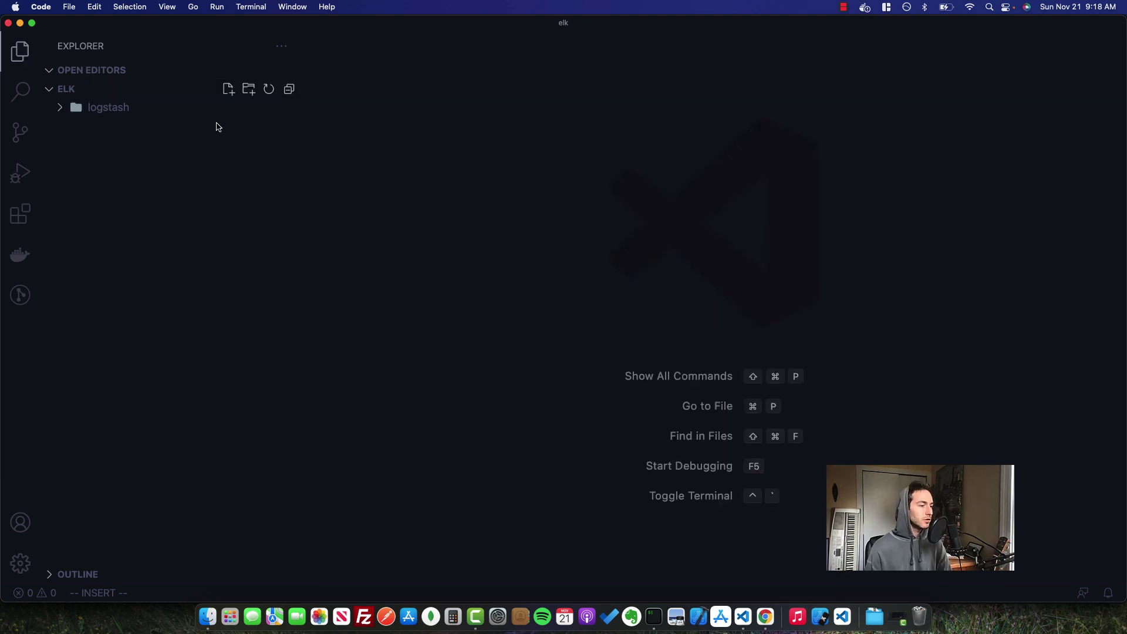
# Step: Create a new folder named filebeat in the ELK project root, beside logstash
pyautogui.rightClick(136, 124)
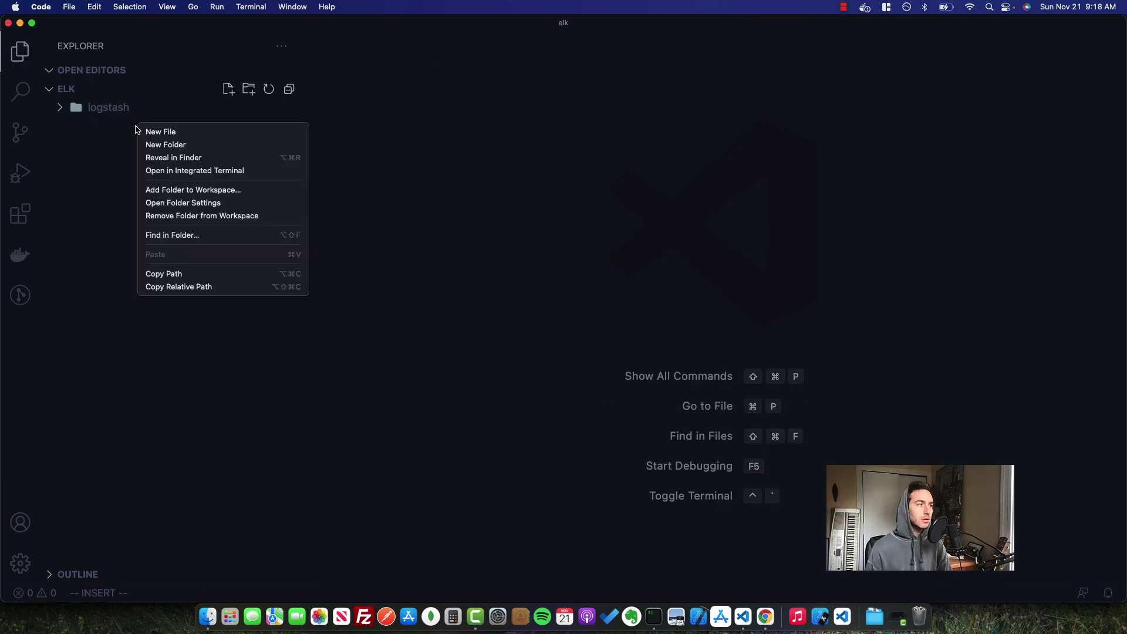
pyautogui.click(142, 144)
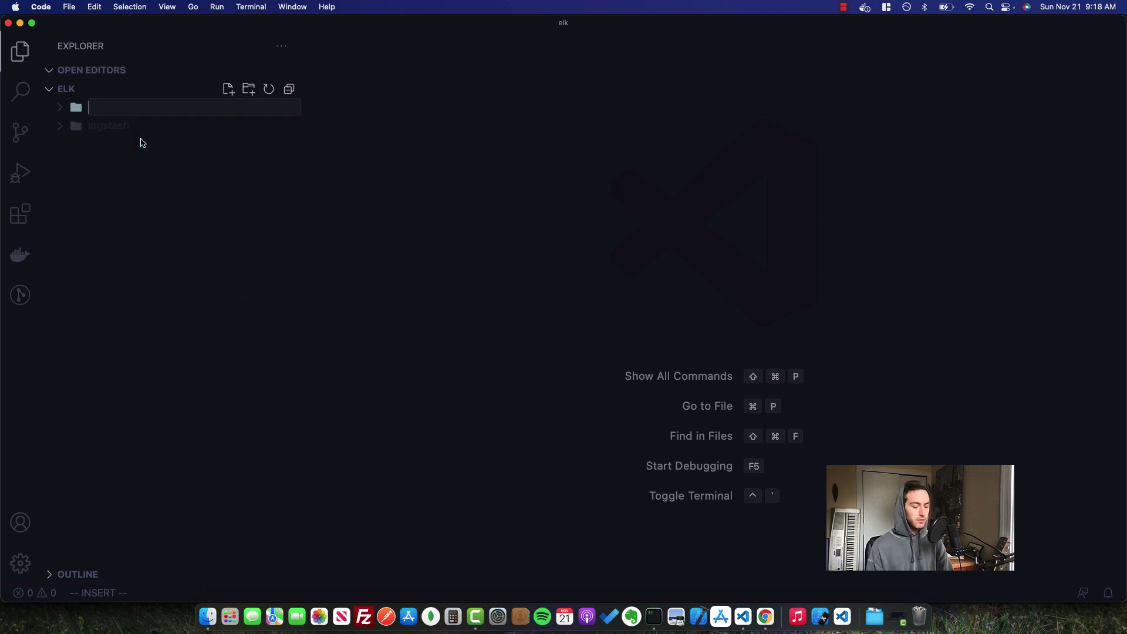
pyautogui.write('filebeat')
pyautogui.press('Return')
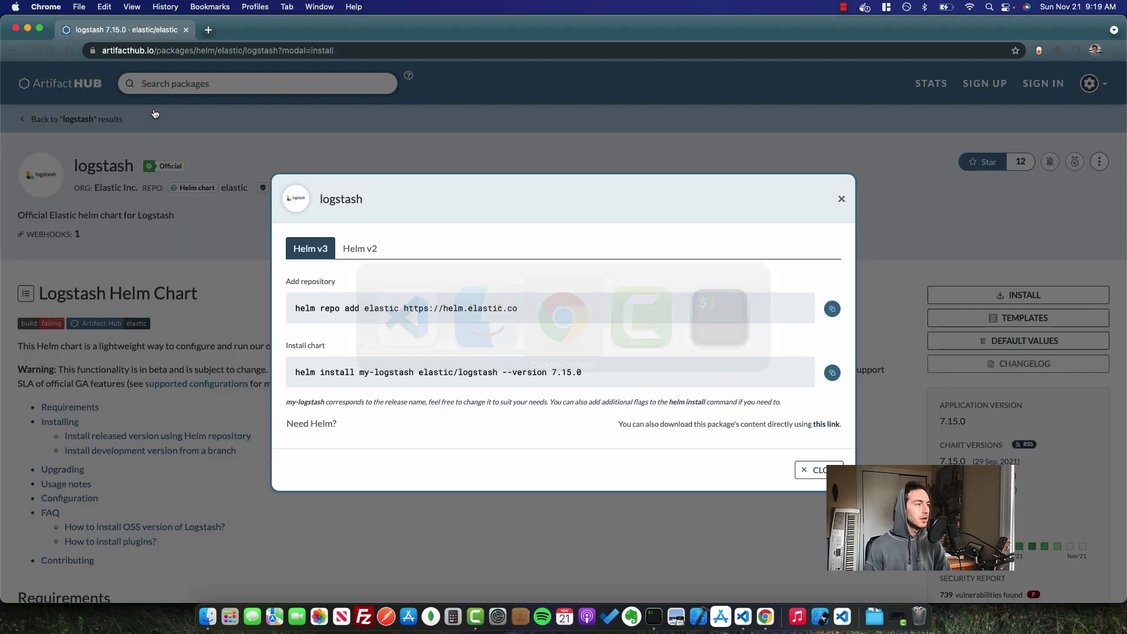
# Step: Switch to Artifact Hub in Chrome, search for filebeat and open the official Elastic filebeat chart
pyautogui.click(258, 136)
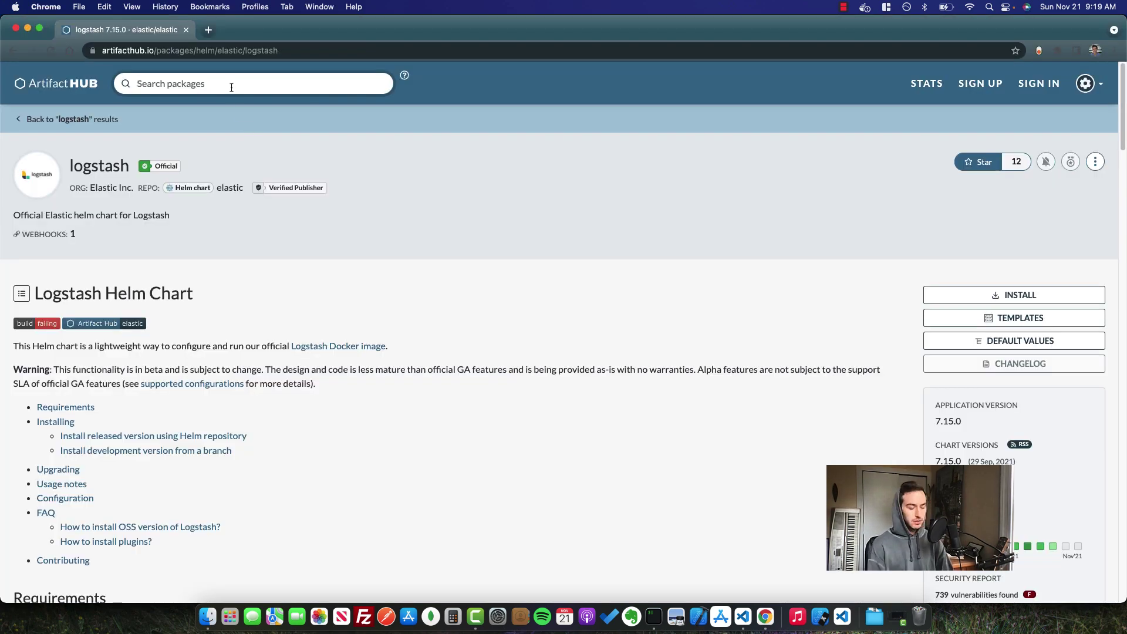
pyautogui.write('filebeat')
pyautogui.press('Return')
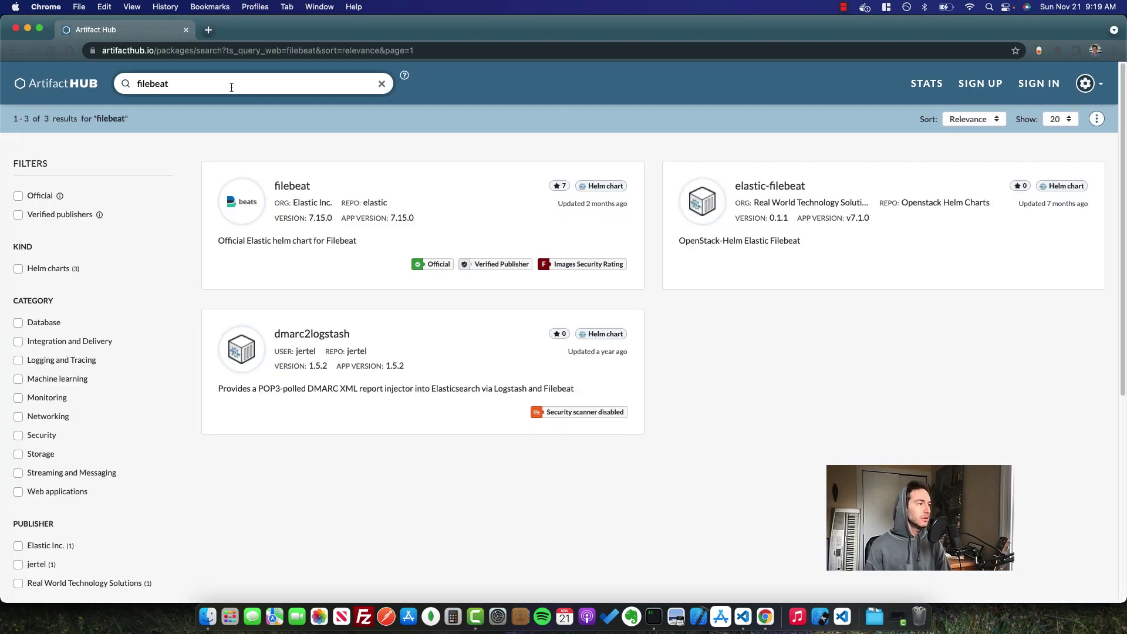
pyautogui.click(300, 194)
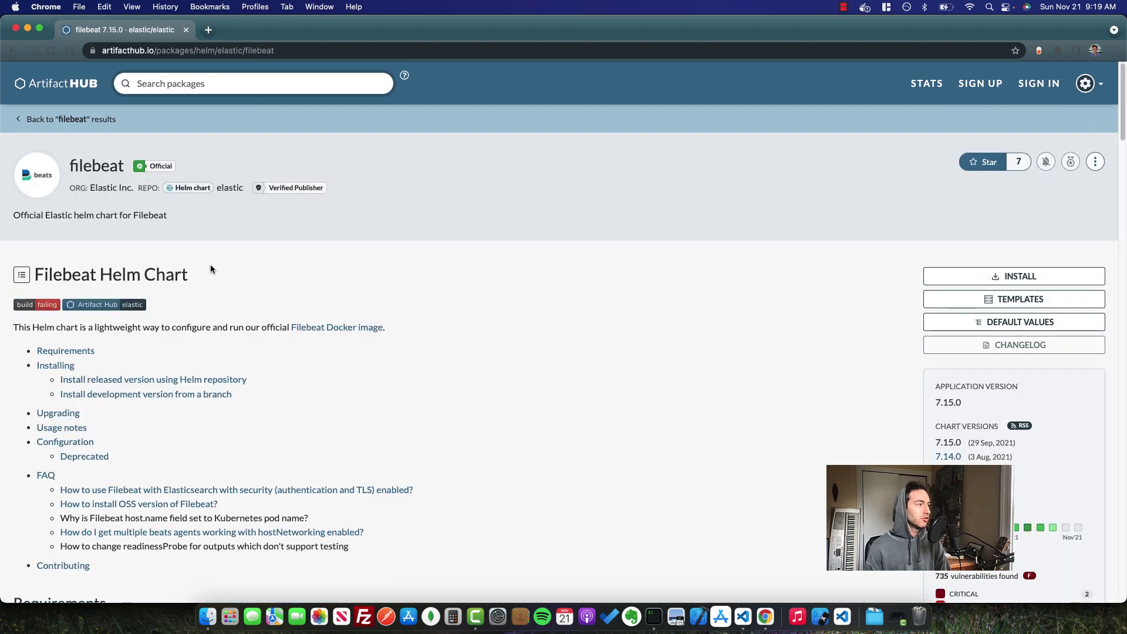
# Step: Download the filebeat 7.15.0 chart package through the direct link in its install instructions and unpack it
pyautogui.click(1014, 276)
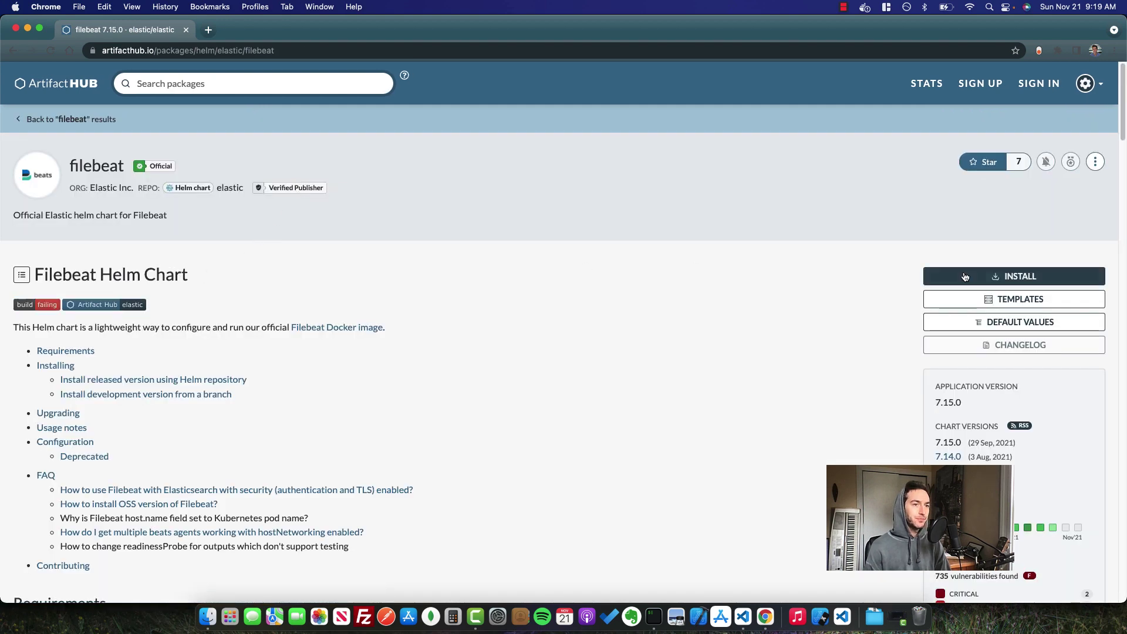
pyautogui.click(826, 425)
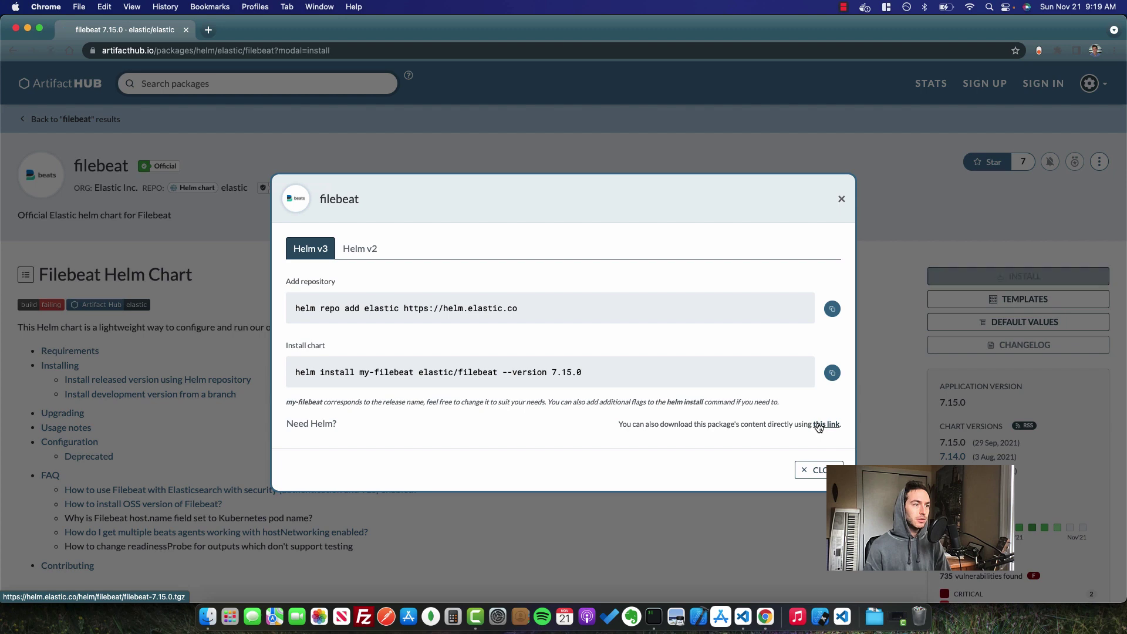
pyautogui.click(34, 587)
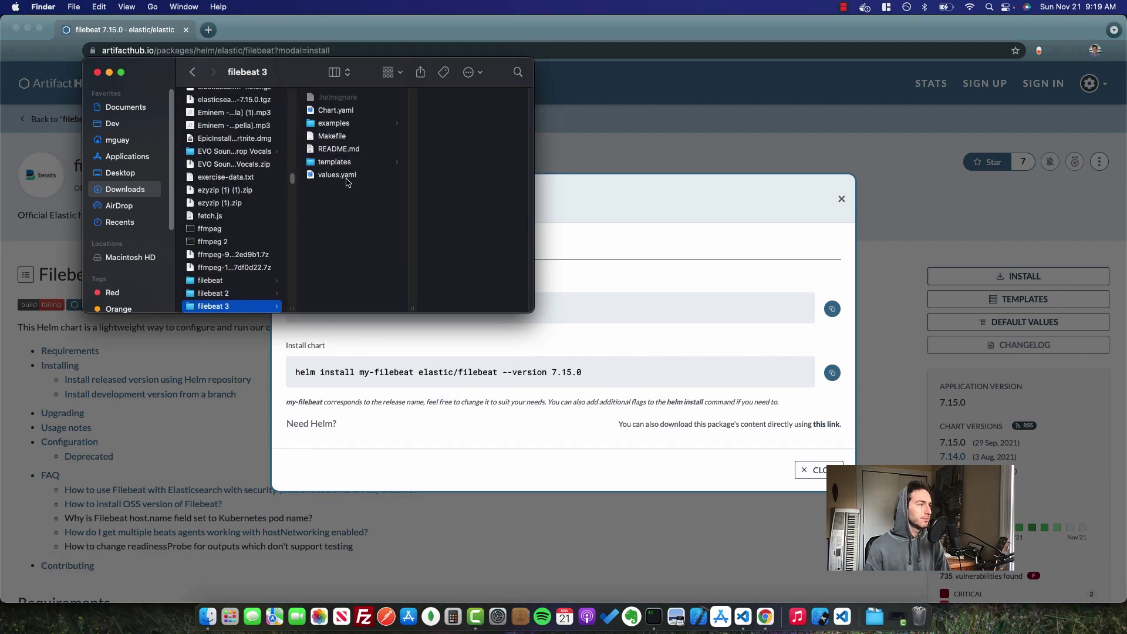
# Step: Return to VS Code and copy all files from the downloaded filebeat 3 folder into the project's filebeat folder
pyautogui.press('super+Tab')
pyautogui.press('super+Tab')
pyautogui.press('super+Tab')
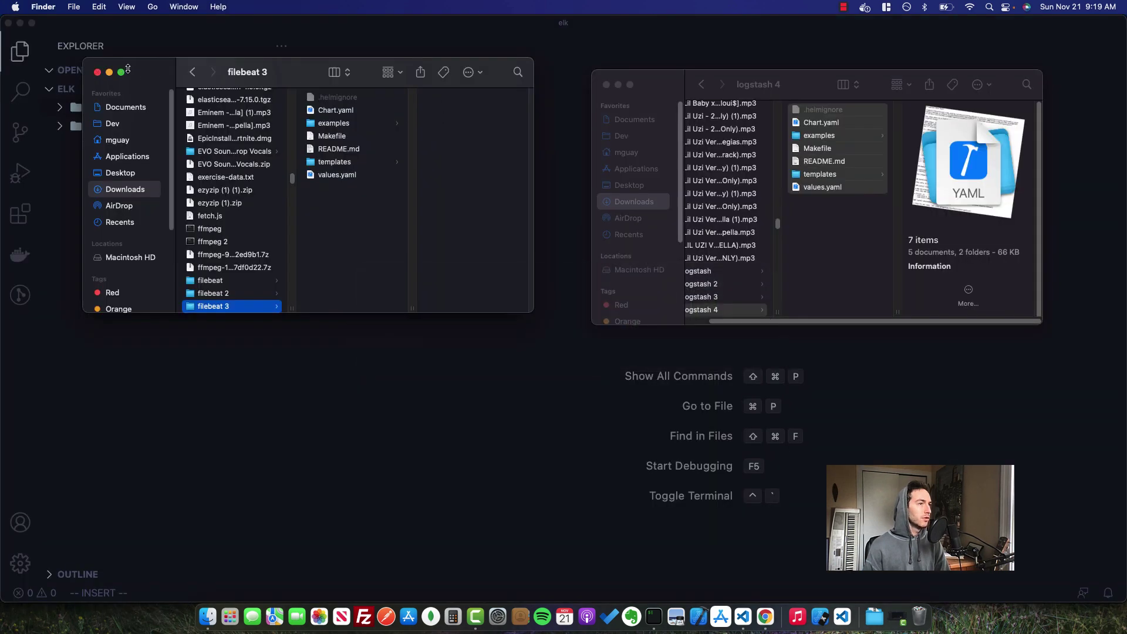
pyautogui.moveTo(275, 68); pyautogui.dragTo(826, 95)
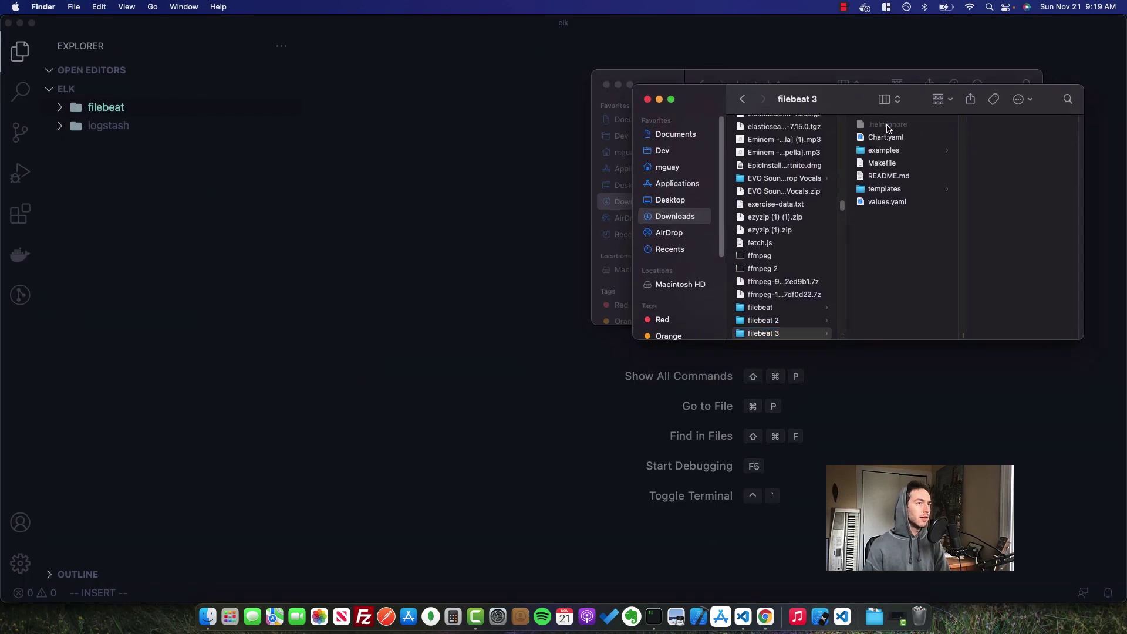
pyautogui.click(886, 125)
pyautogui.keyDown('shift'); pyautogui.click(856, 208); pyautogui.keyUp('shift')
pyautogui.moveTo(856, 208); pyautogui.dragTo(98, 116)
pyautogui.click(98, 116)
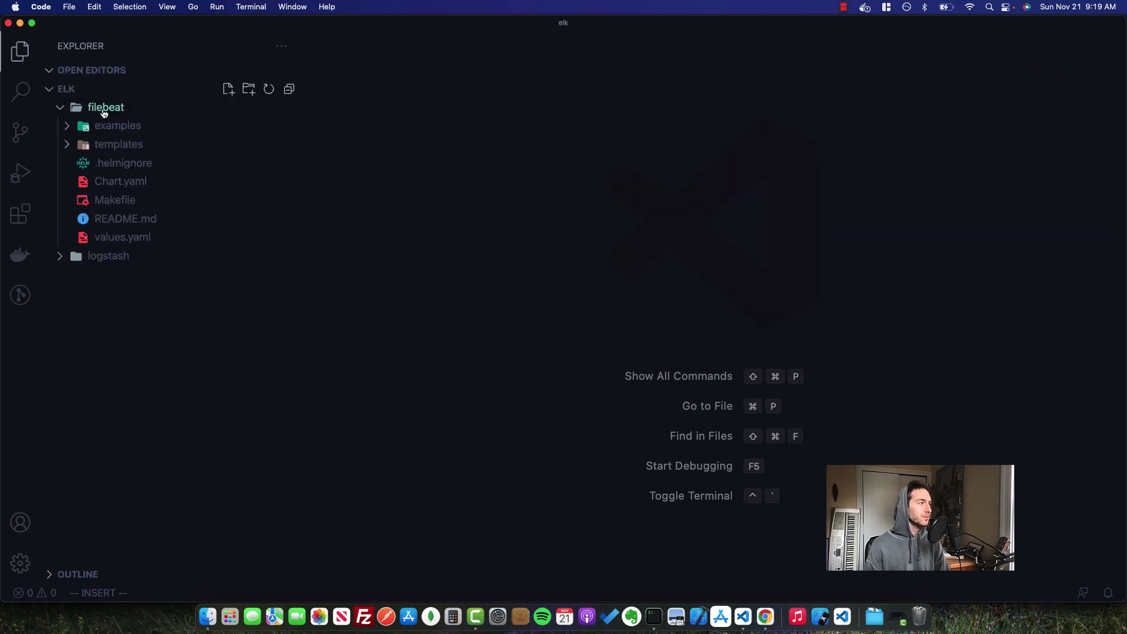
# Step: Delete the examples folder, Makefile and README.md from the project's filebeat folder
pyautogui.rightClick(111, 127)
pyautogui.click(136, 298)
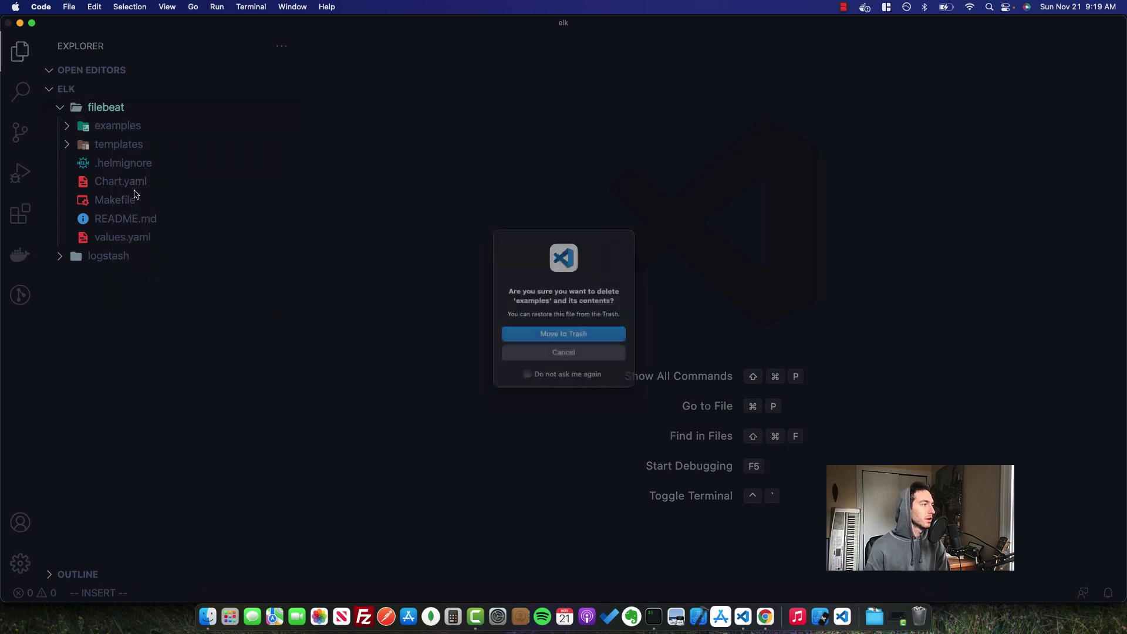
pyautogui.press('Return')
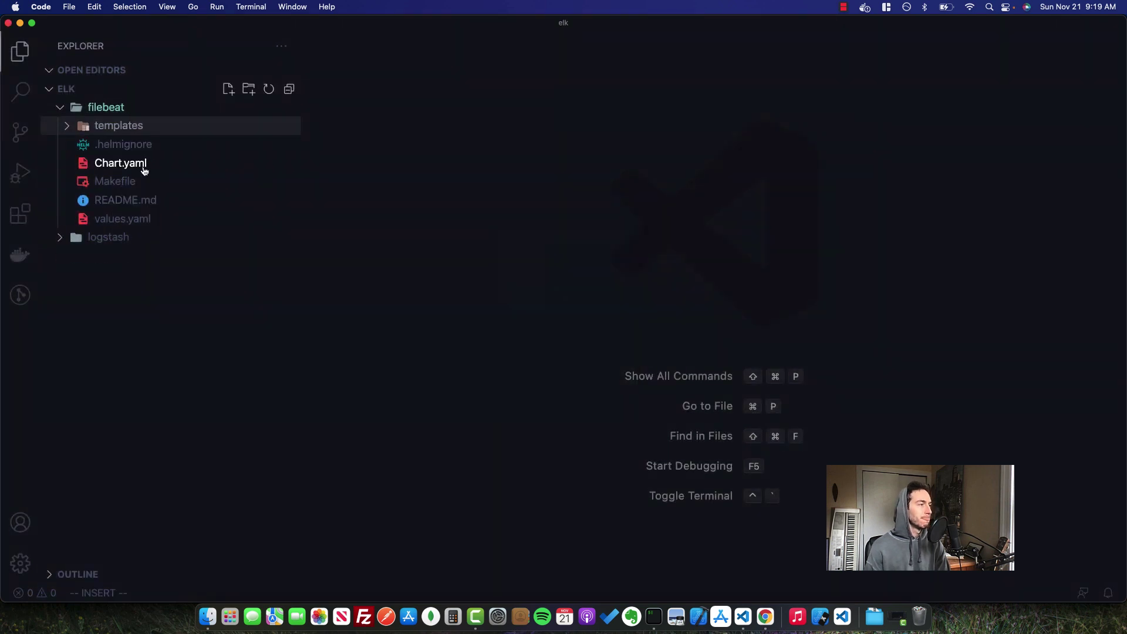
pyautogui.rightClick(141, 183)
pyautogui.click(154, 341)
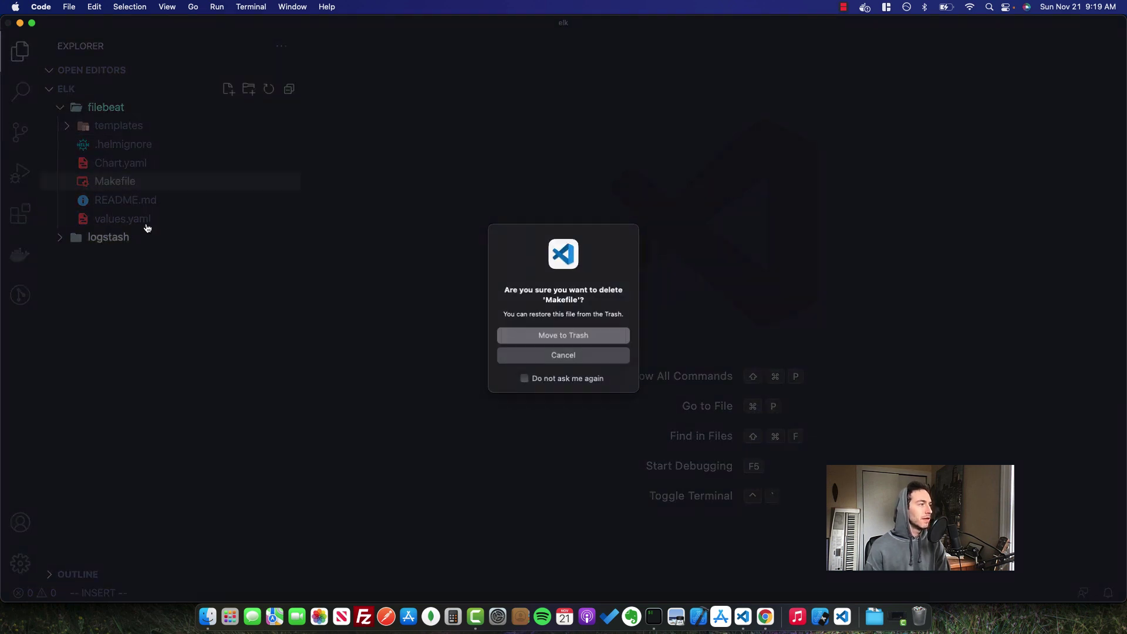
pyautogui.press('Return')
pyautogui.rightClick(139, 188)
pyautogui.click(158, 355)
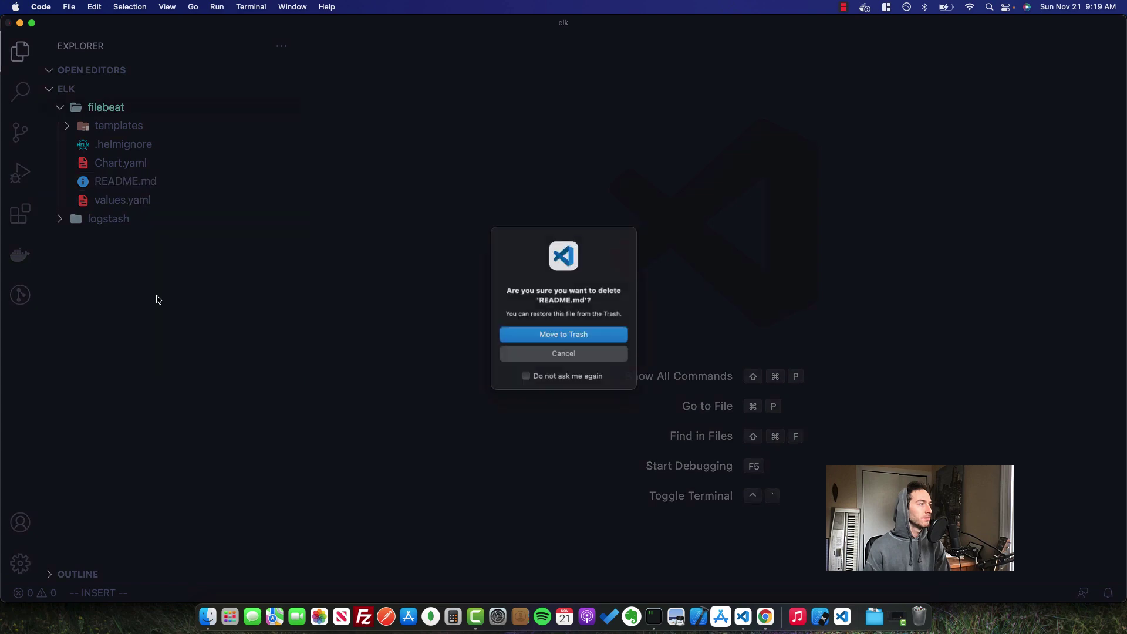
pyautogui.press('Return')
# Step: Open the filebeat chart's values.yaml and review the container input settings under filebeatConfig
pyautogui.click(134, 180)
pyautogui.scroll(-1, 347, 211)
pyautogui.scroll(-2, 562, 226)
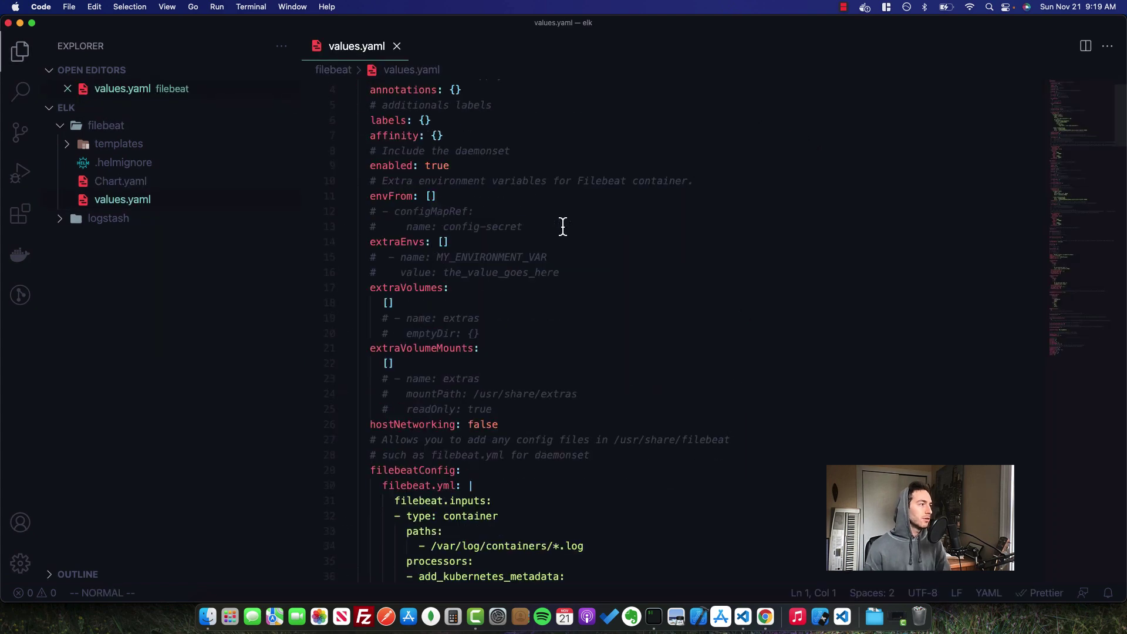
pyautogui.scroll(-5, 562, 226)
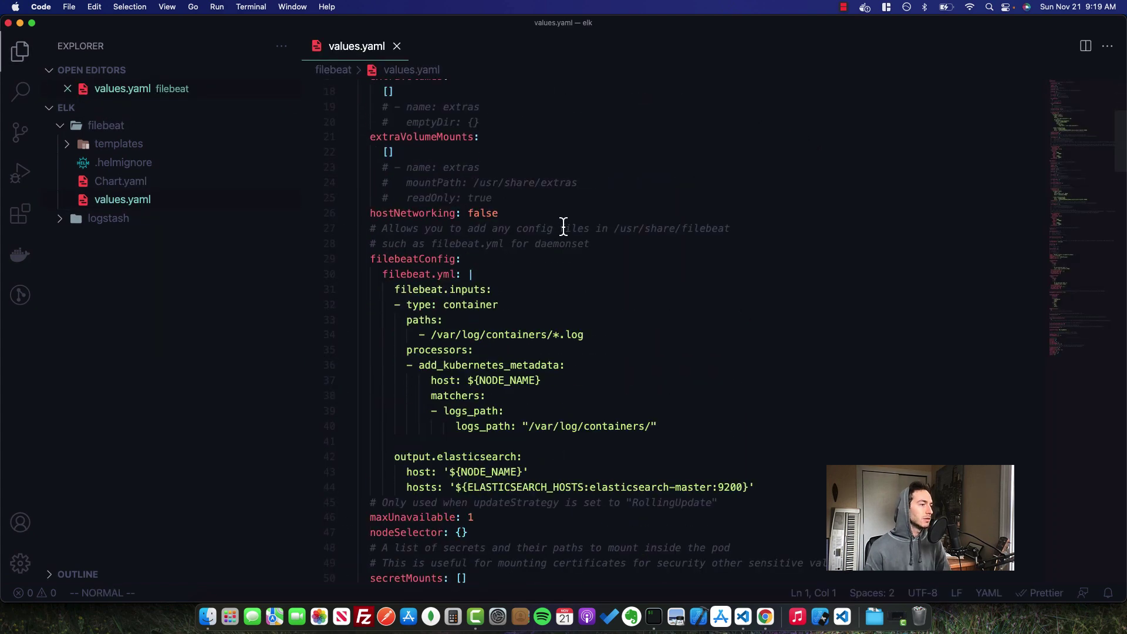
pyautogui.click(566, 350)
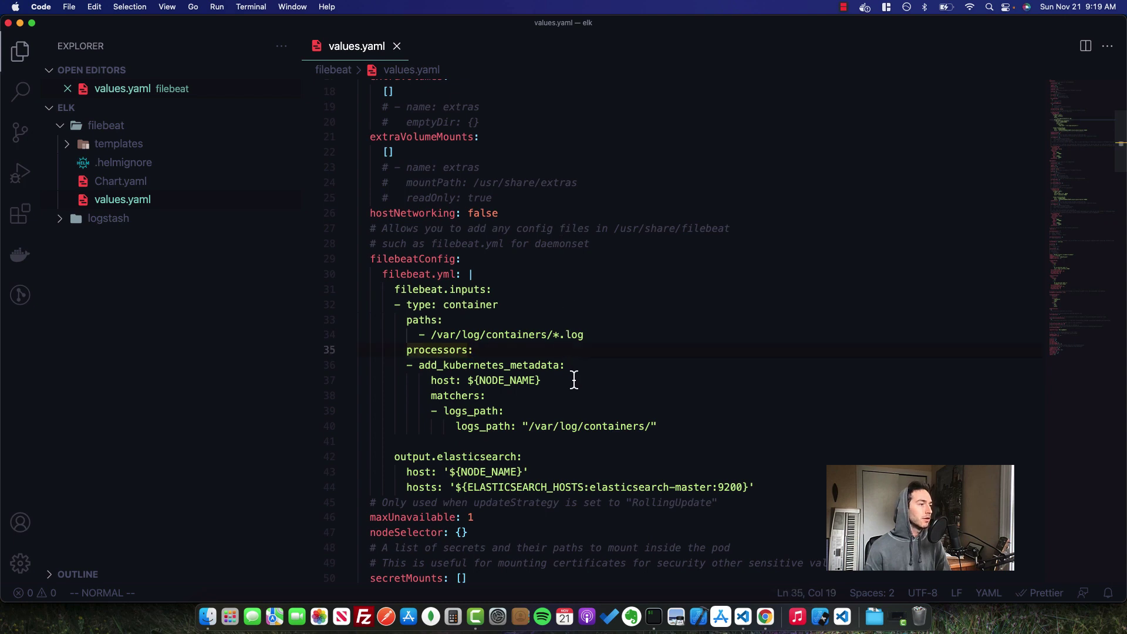
pyautogui.click(653, 426)
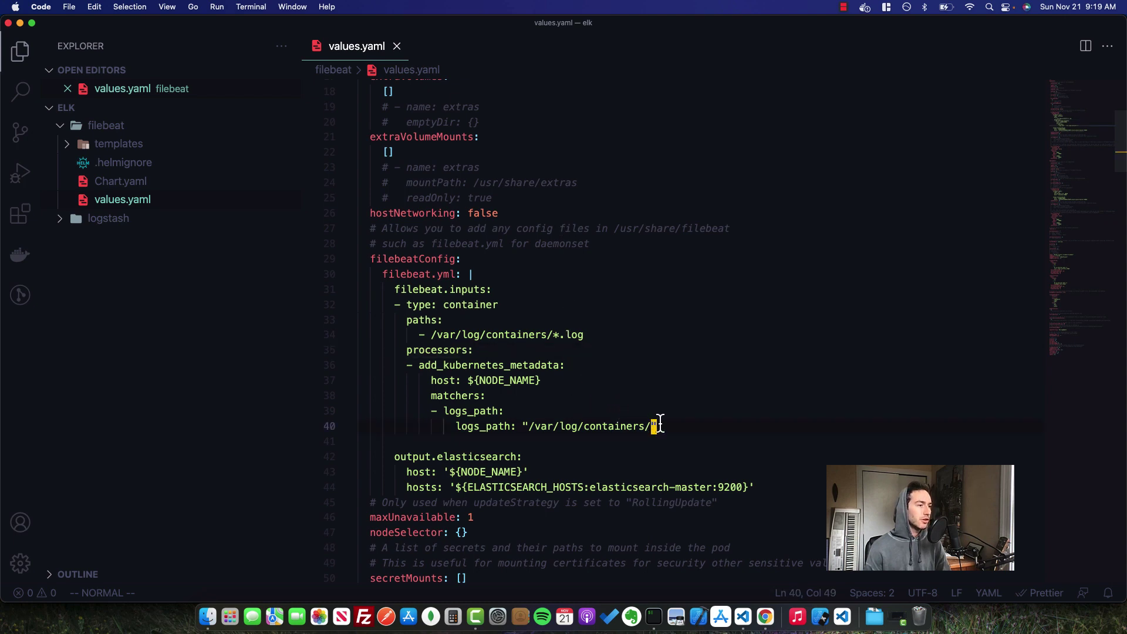
pyautogui.scroll(-1, 558, 344)
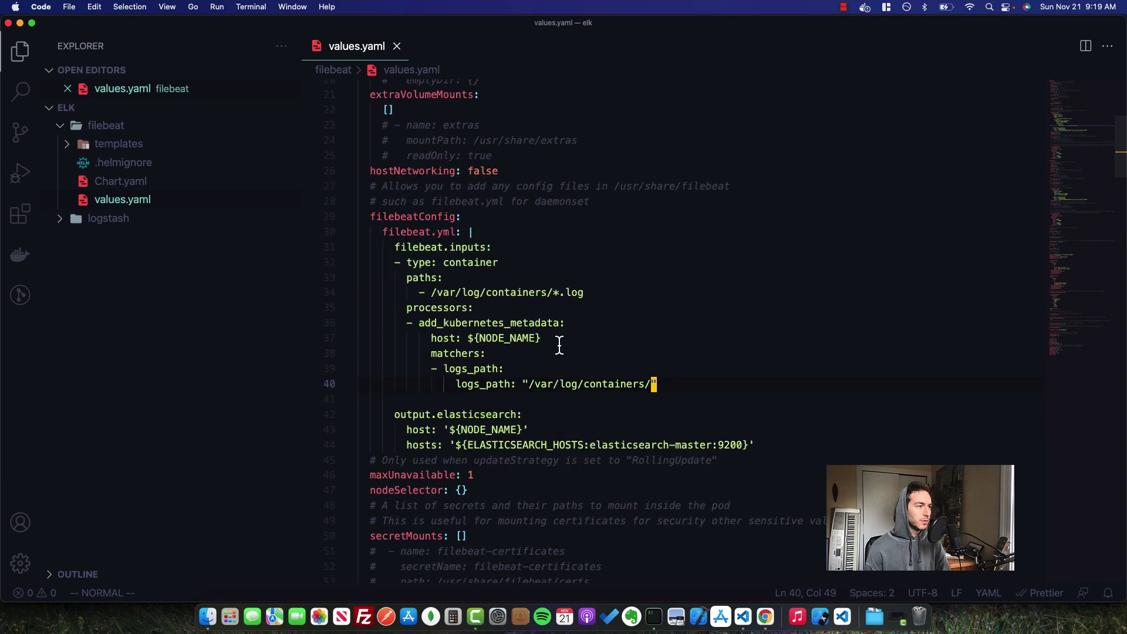
pyautogui.click(499, 263)
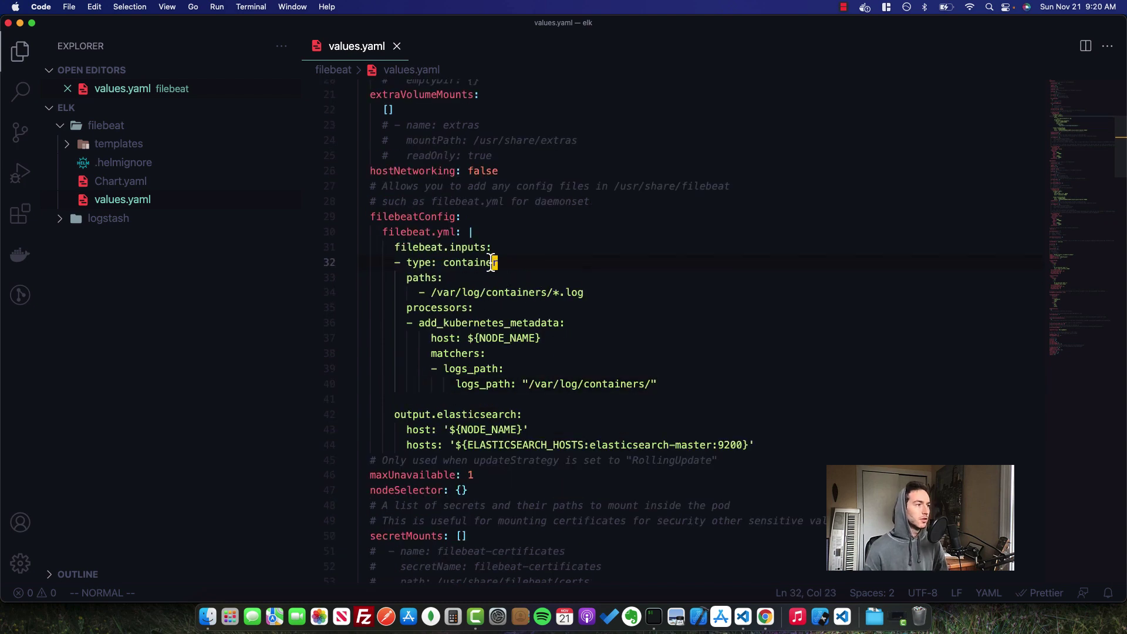
pyautogui.click(464, 248)
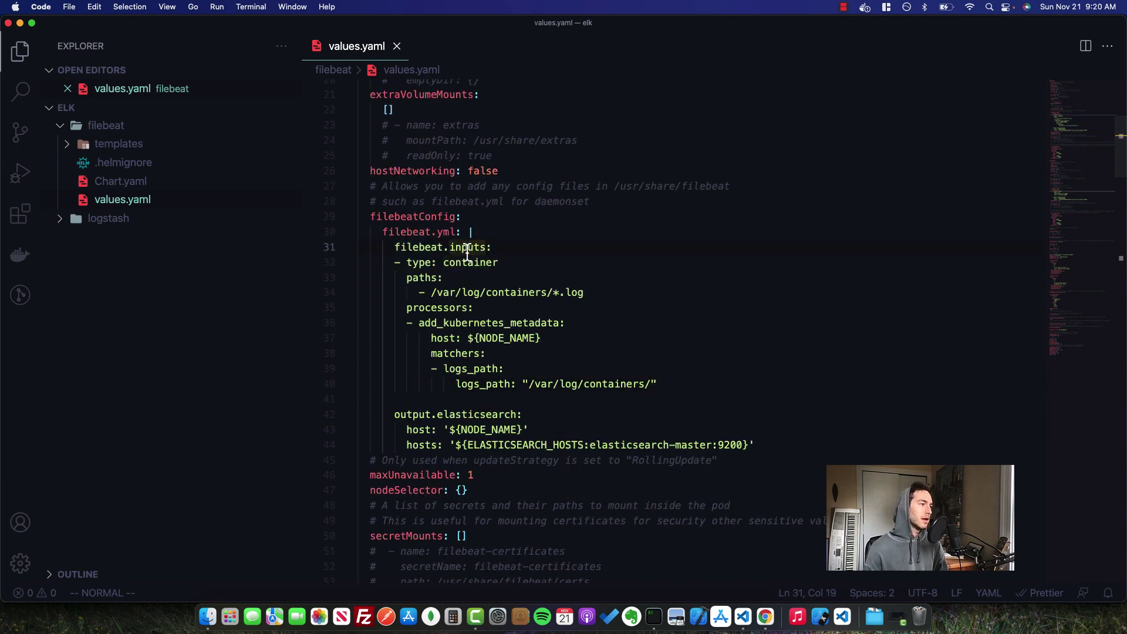
# Step: Open filebeat's daemonset.yaml template and examine the varlog host path volume and its matching volume mount
pyautogui.click(117, 144)
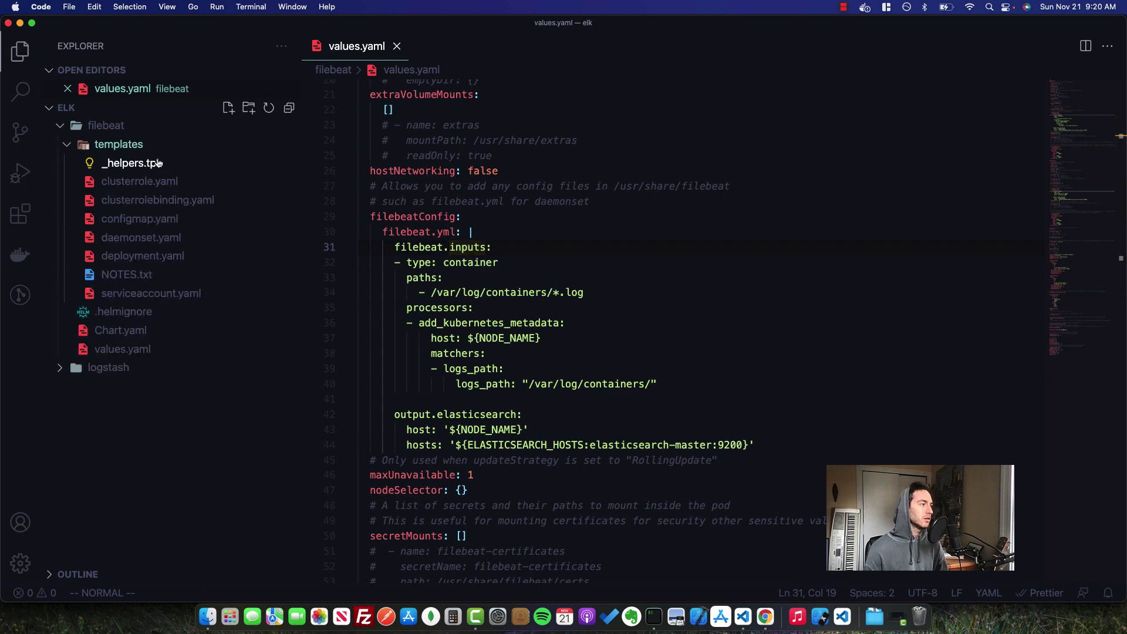
pyautogui.click(171, 239)
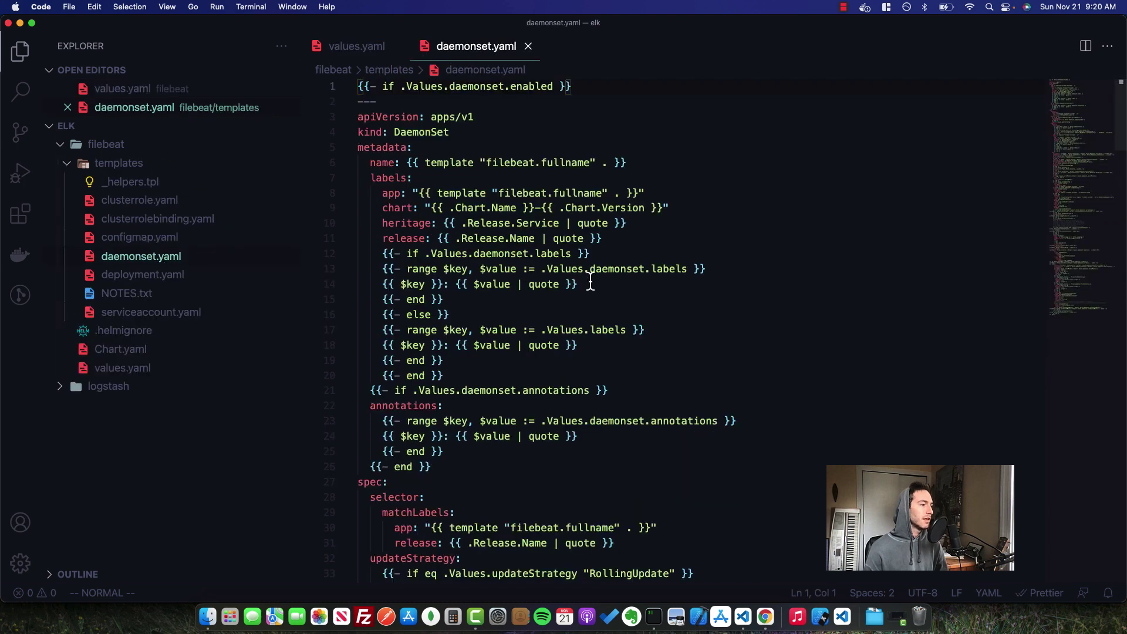
pyautogui.moveTo(1121, 121); pyautogui.dragTo(1117, 288)
pyautogui.click(521, 496)
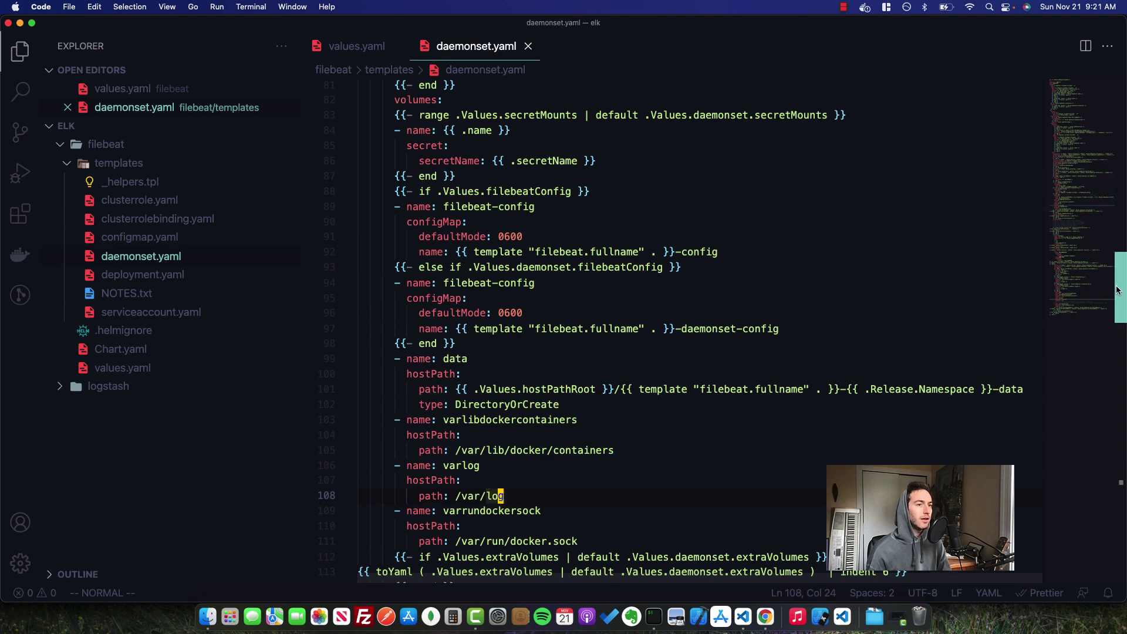
pyautogui.moveTo(1117, 290); pyautogui.dragTo(1116, 466)
pyautogui.click(687, 486)
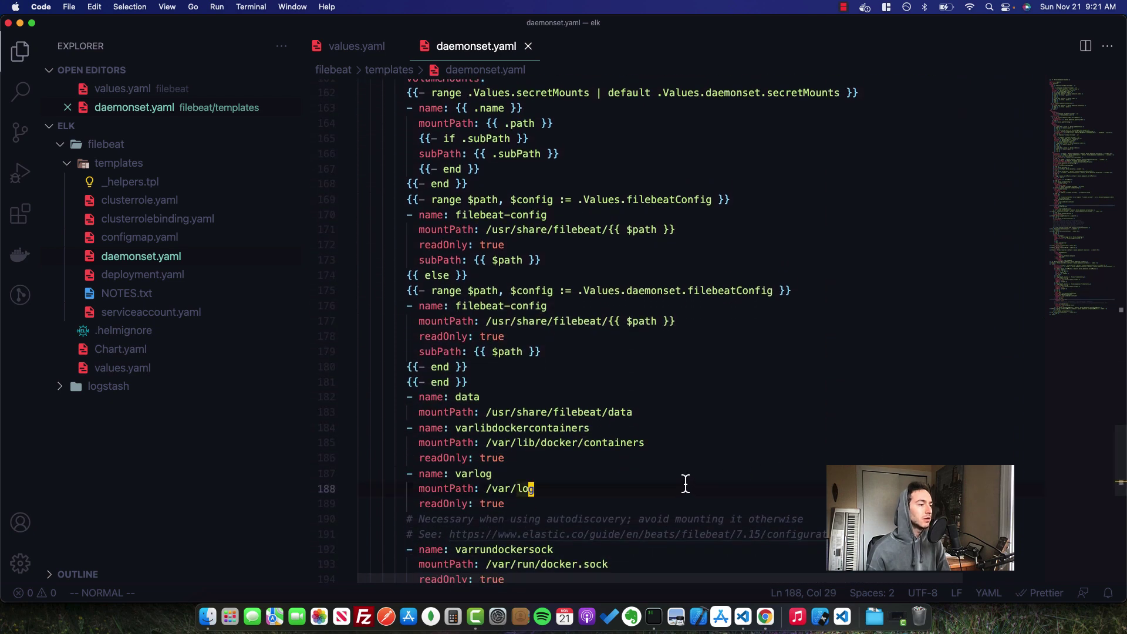
# Step: Compare the container log path in filebeat's values.yaml with the log mount in daemonset.yaml
pyautogui.click(383, 42)
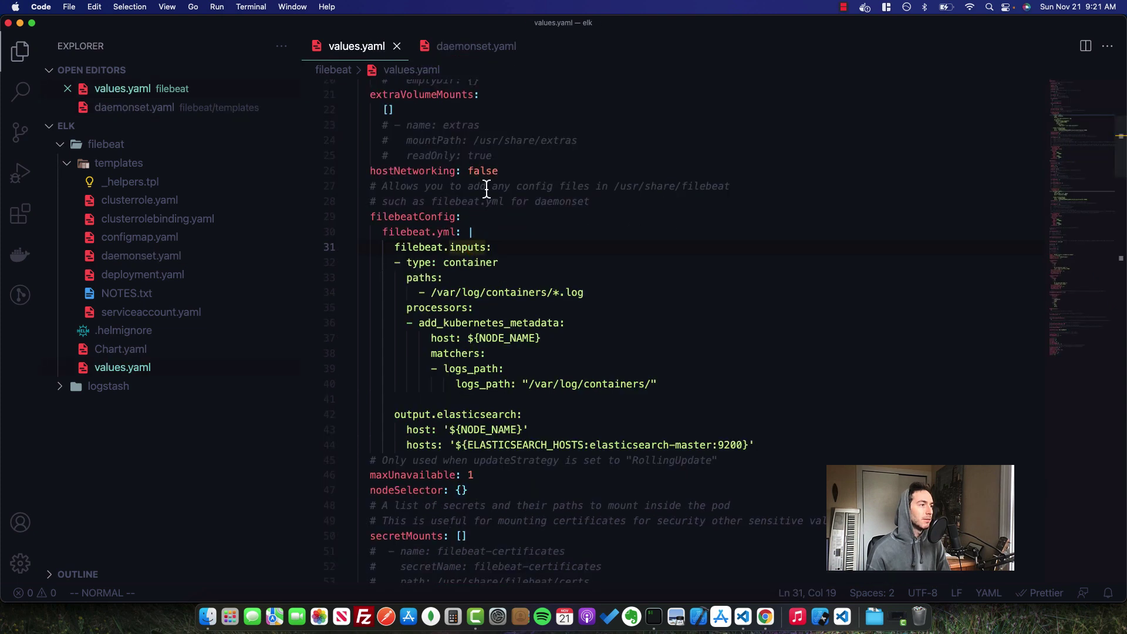
pyautogui.click(581, 292)
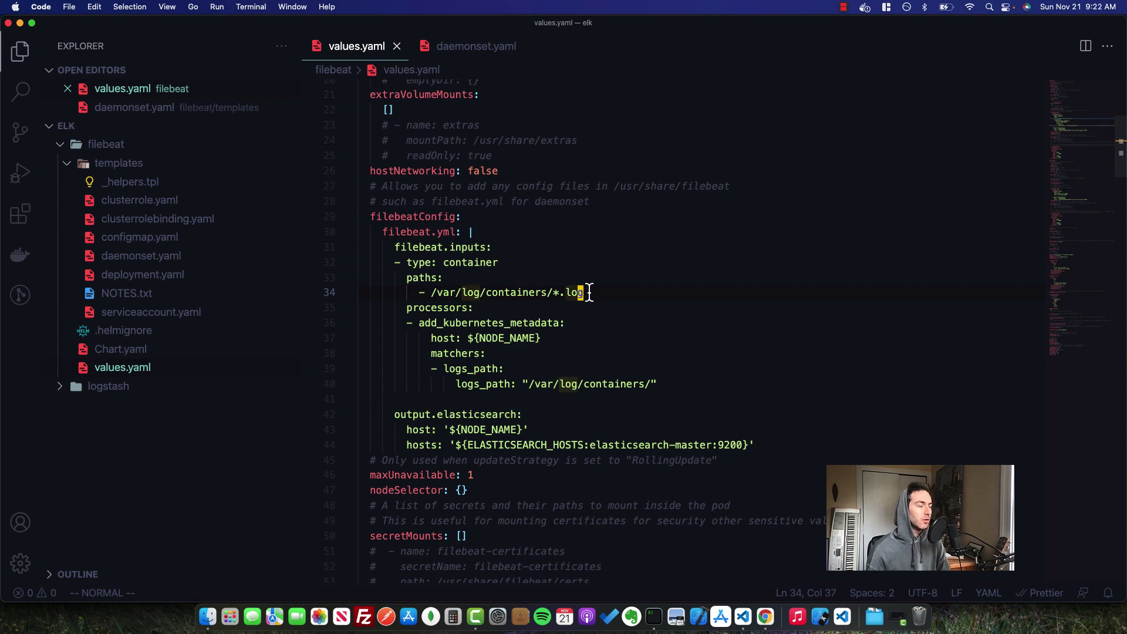
pyautogui.click(493, 50)
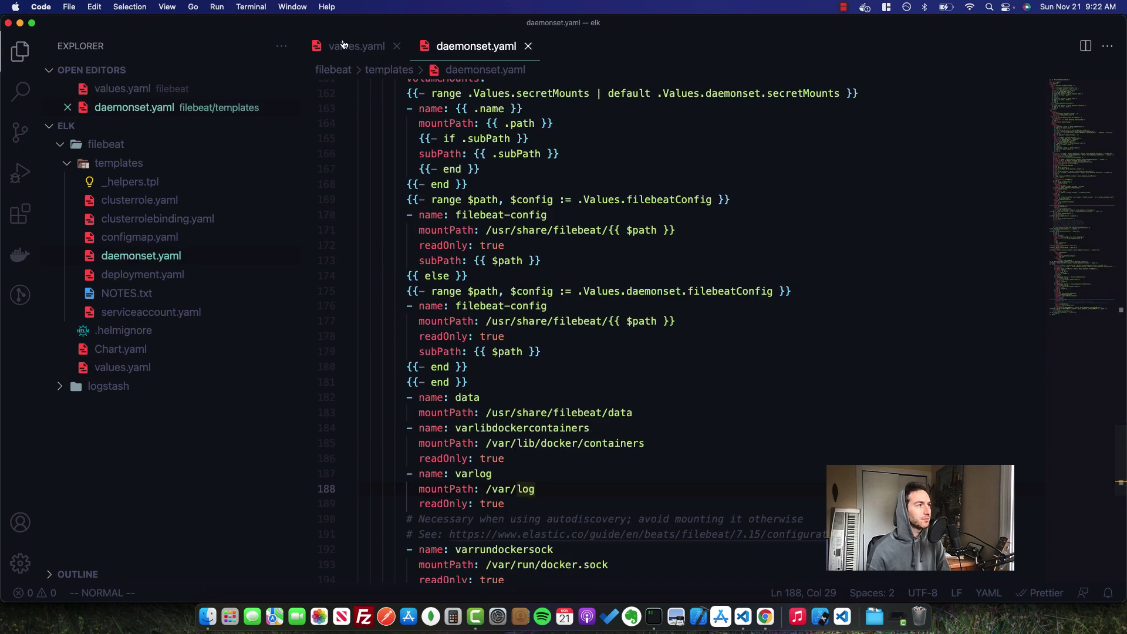
pyautogui.hotkey('ctrl', 'Tab')
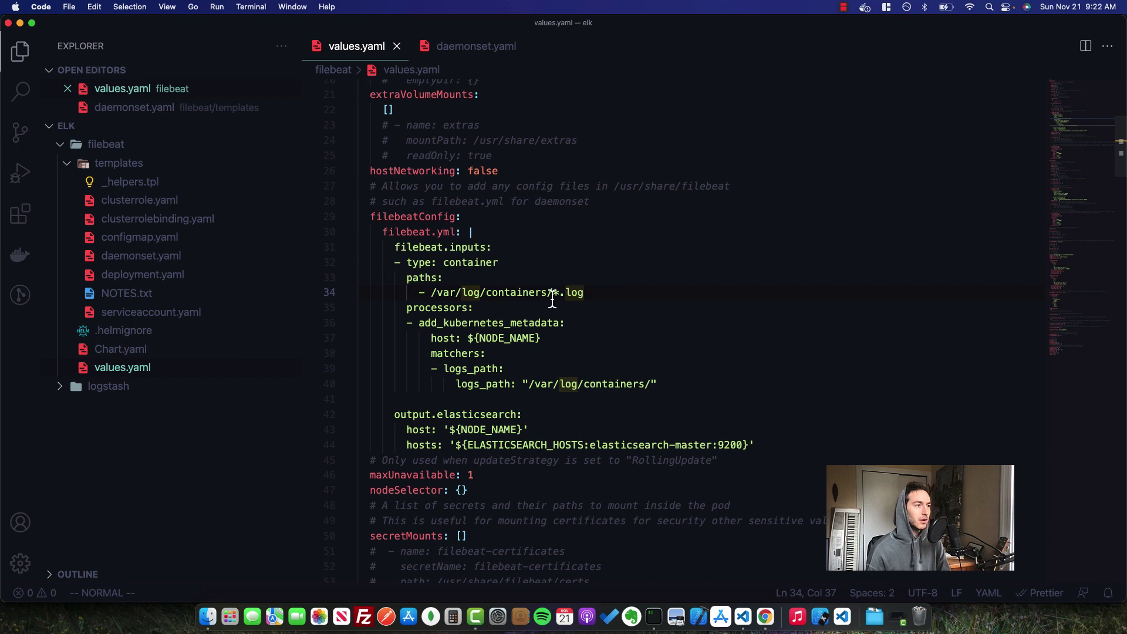
pyautogui.press('h')
pyautogui.press('h')
pyautogui.press('h')
pyautogui.press('h')
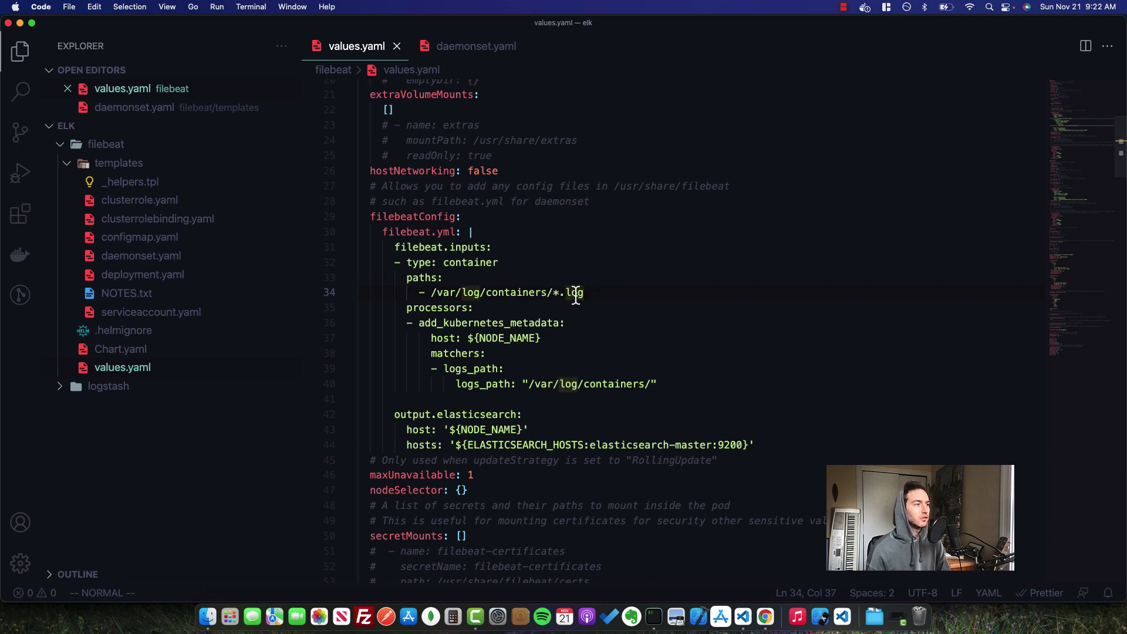
pyautogui.click(543, 292)
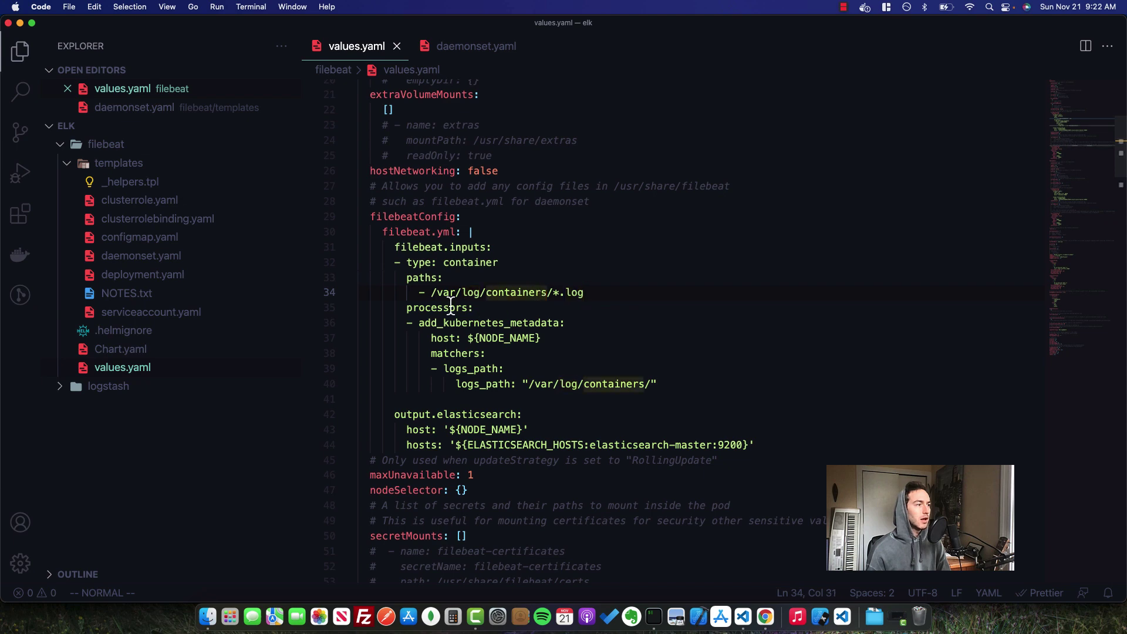
# Step: Review the add_kubernetes_metadata processor in filebeat.yml, including its host and logs_path matcher
pyautogui.moveTo(407, 323); pyautogui.dragTo(435, 351)
pyautogui.click(489, 368)
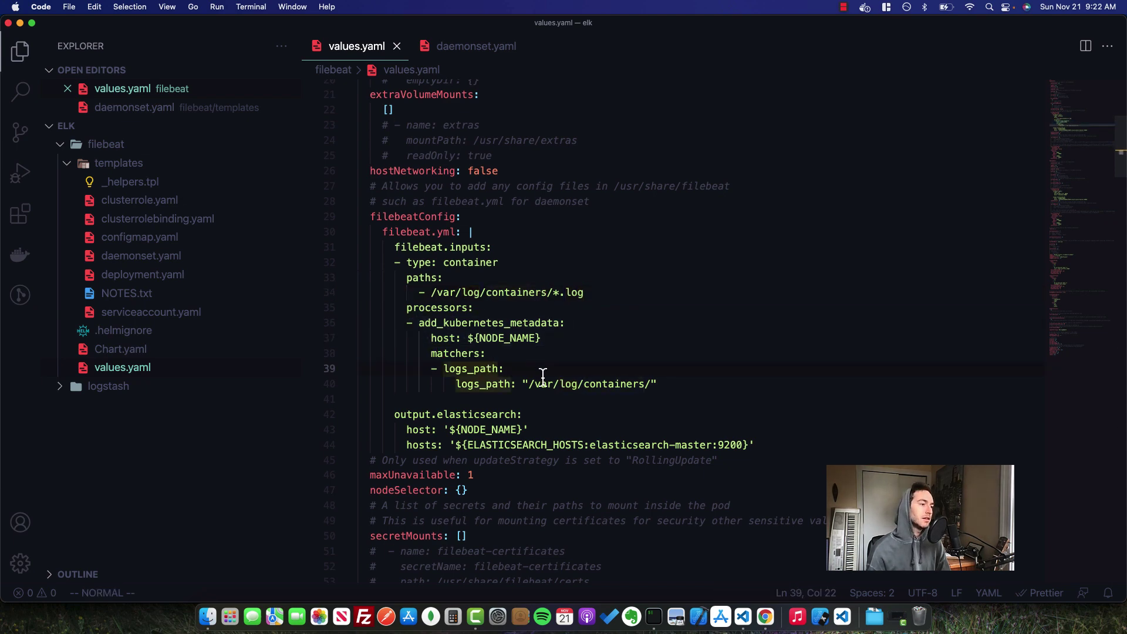
pyautogui.click(589, 369)
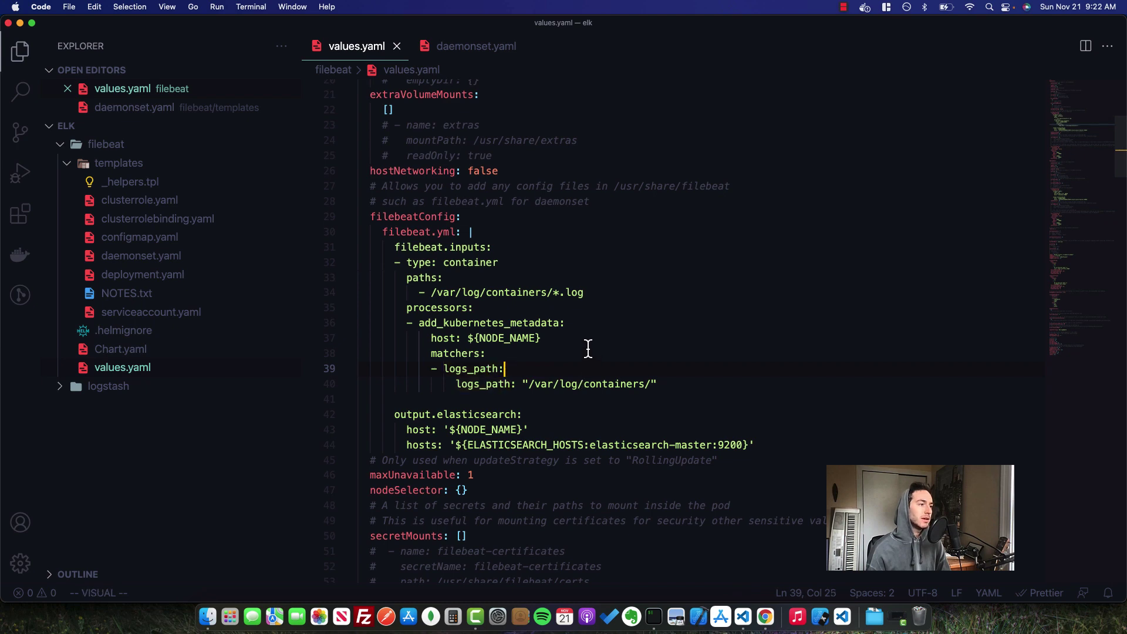
pyautogui.click(588, 348)
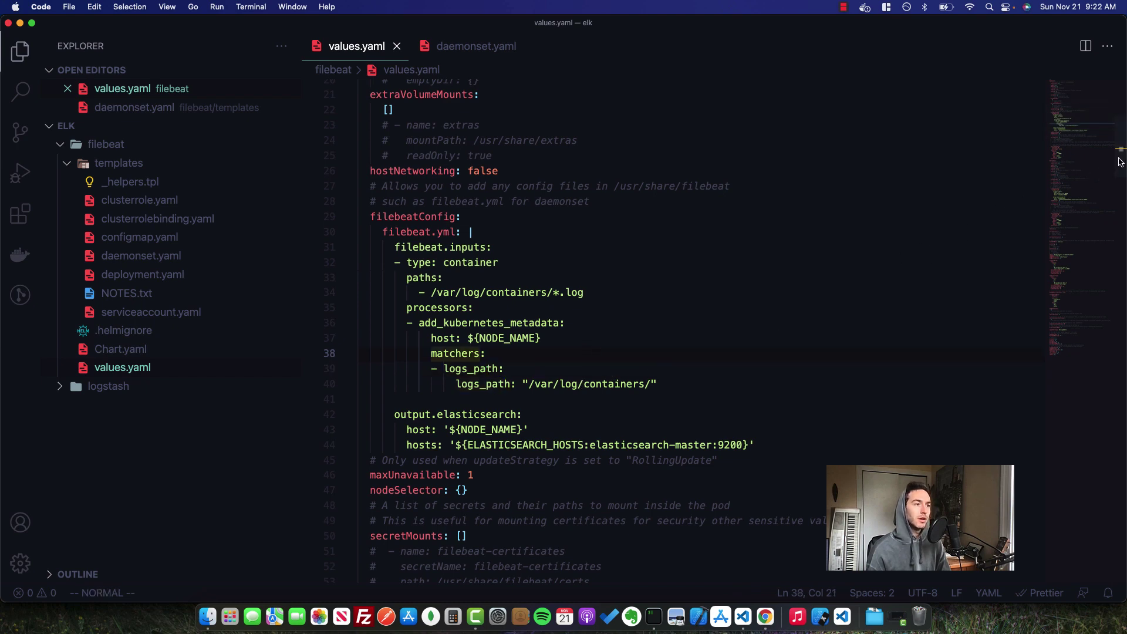
pyautogui.scroll(-2, 1121, 162)
pyautogui.click(712, 289)
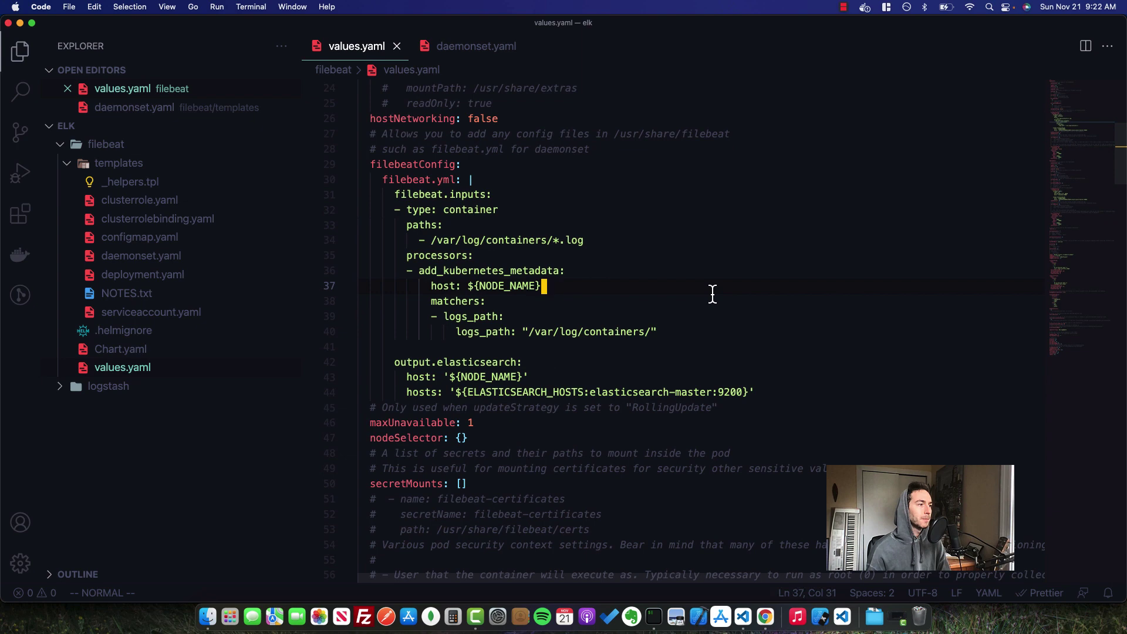
pyautogui.click(576, 351)
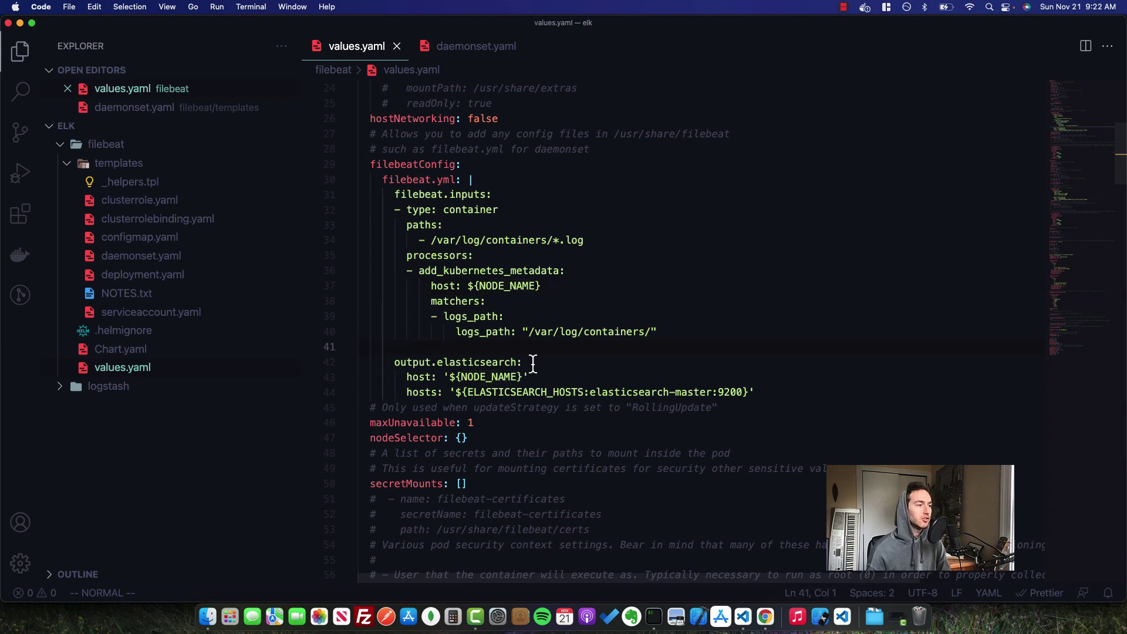
# Step: Change the output in filebeat.yml from elasticsearch to logstash
pyautogui.doubleClick(503, 361)
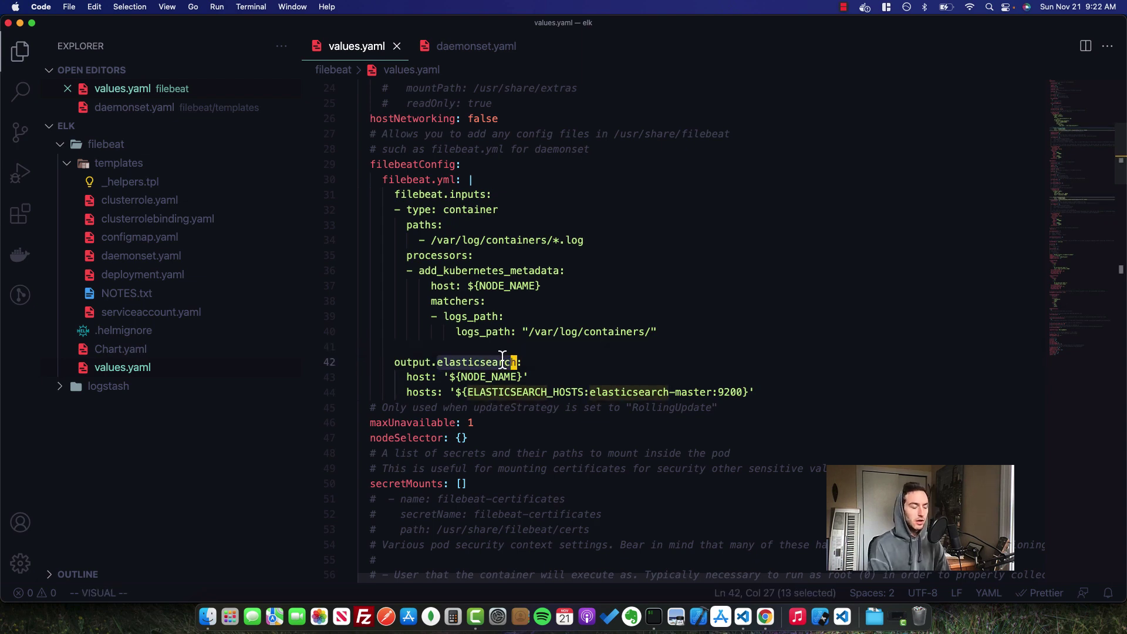
pyautogui.write('c')
pyautogui.write('logstash')
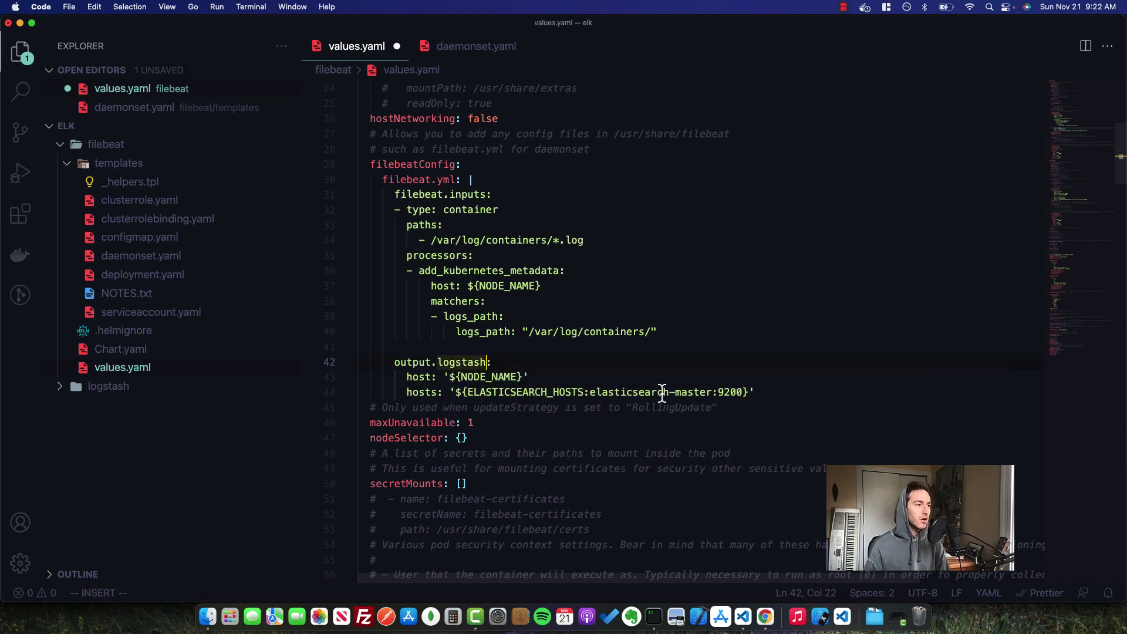
# Step: Replace the host and hosts lines under output.logstash with hosts: ["logstash-logstash:5044"] and save filebeat's values.yaml
pyautogui.moveTo(760, 393); pyautogui.dragTo(408, 380)
pyautogui.write('hosts:')
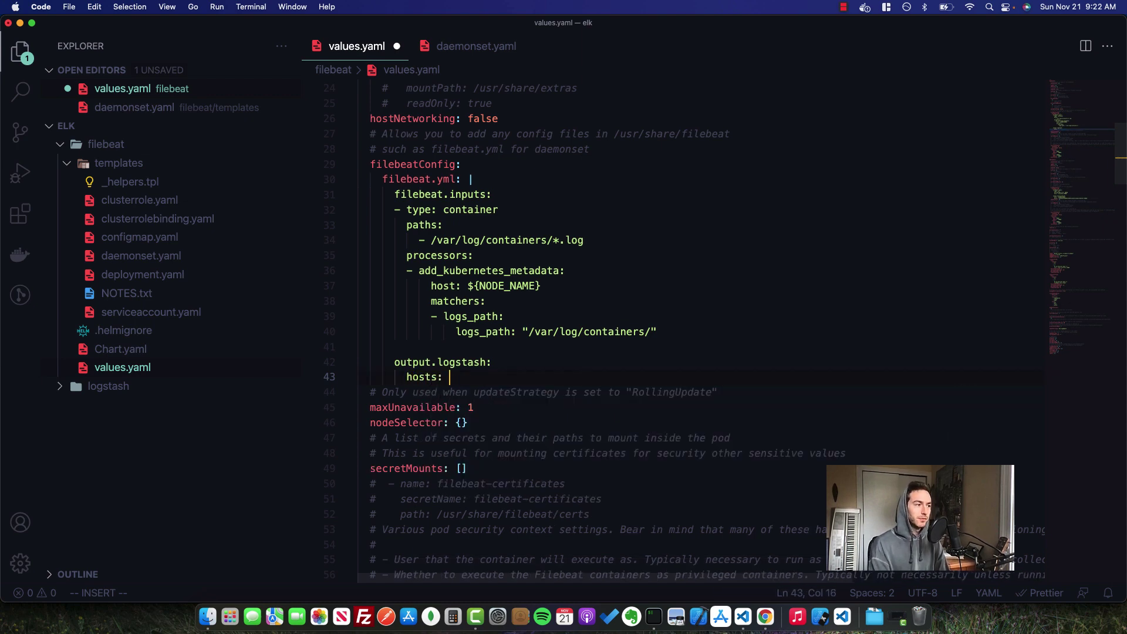
pyautogui.press('BackSpace')
pyautogui.press('BackSpace')
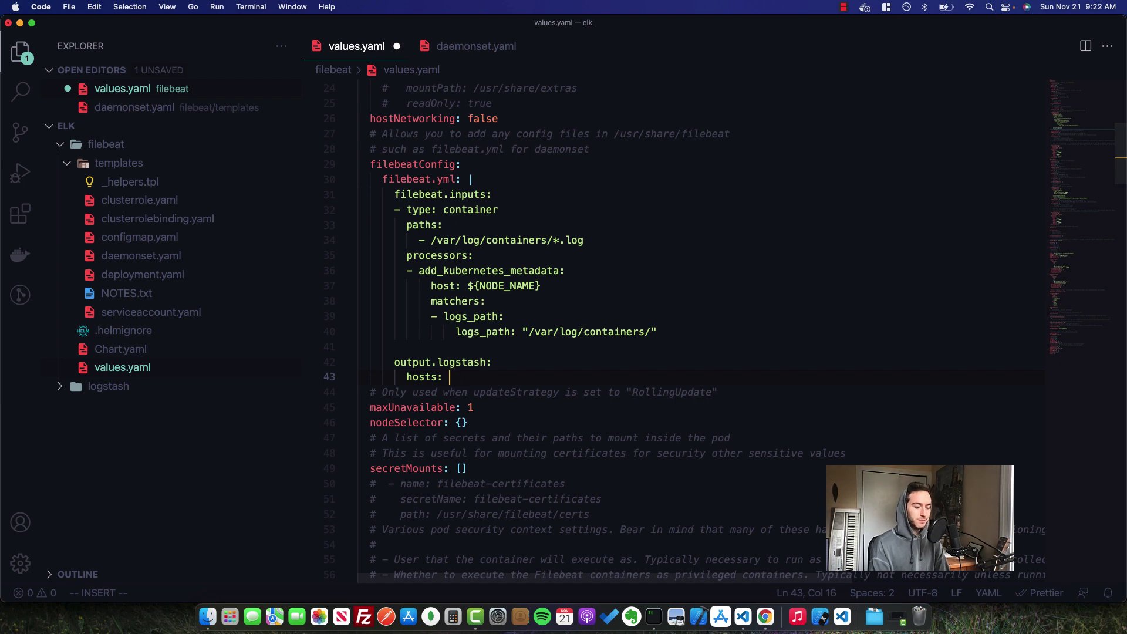
pyautogui.write('logstash')
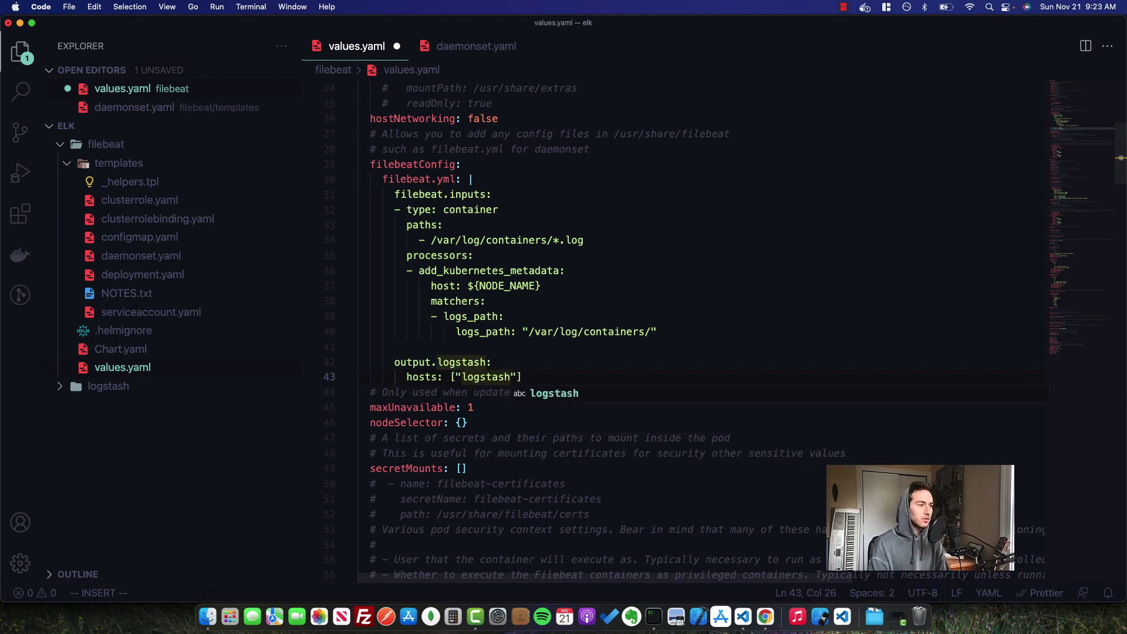
pyautogui.write('-logstash')
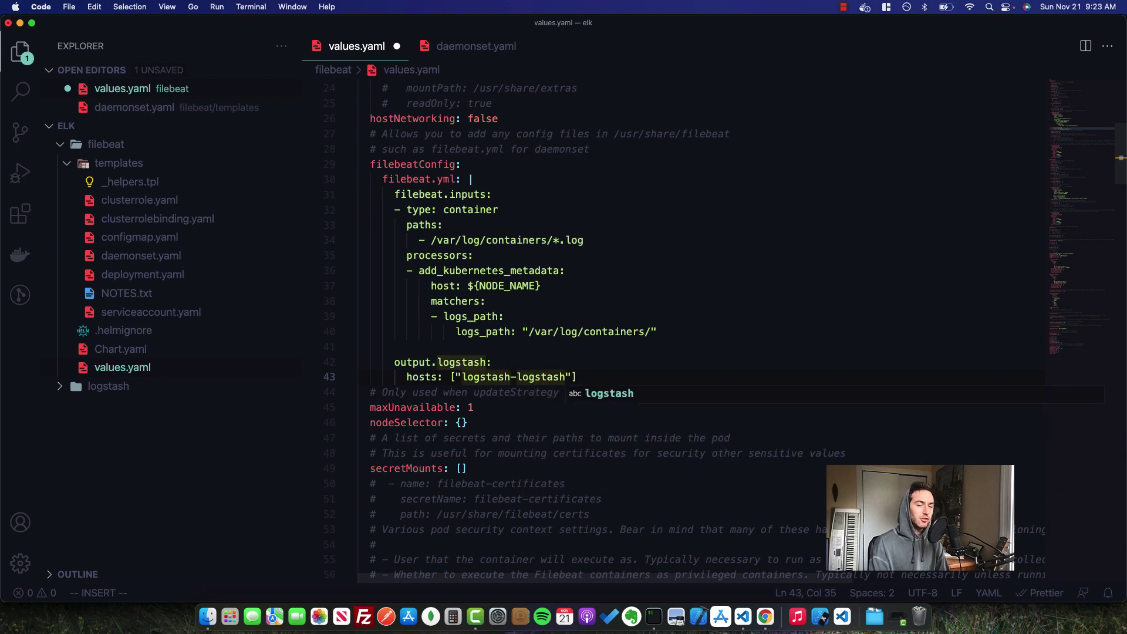
pyautogui.write(':5044')
pyautogui.press('super+s')
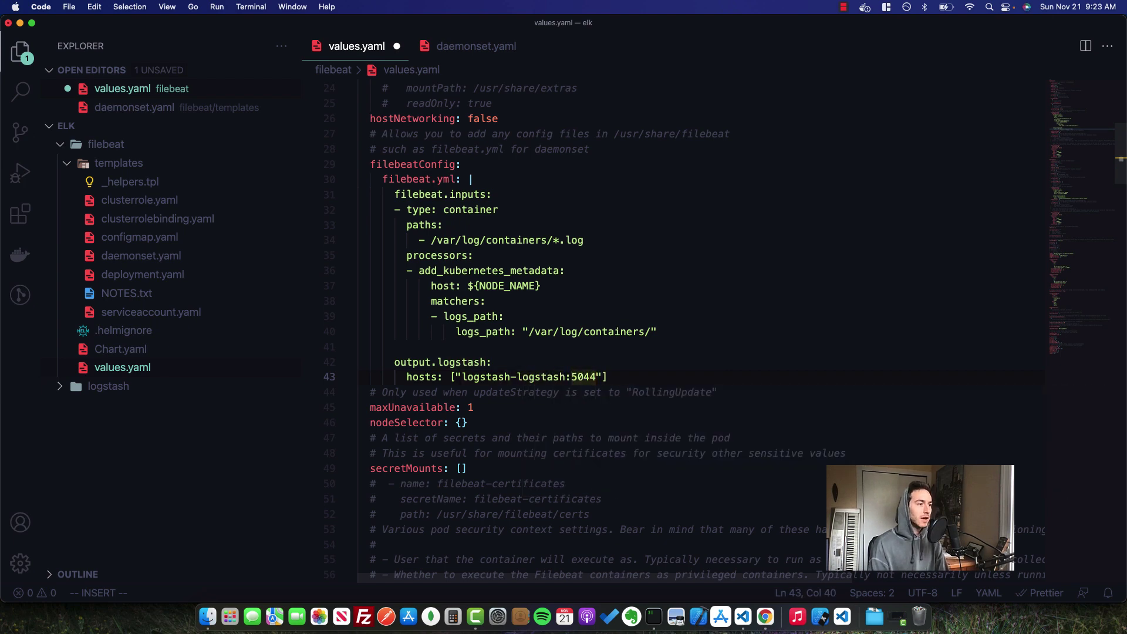
pyautogui.click(479, 347)
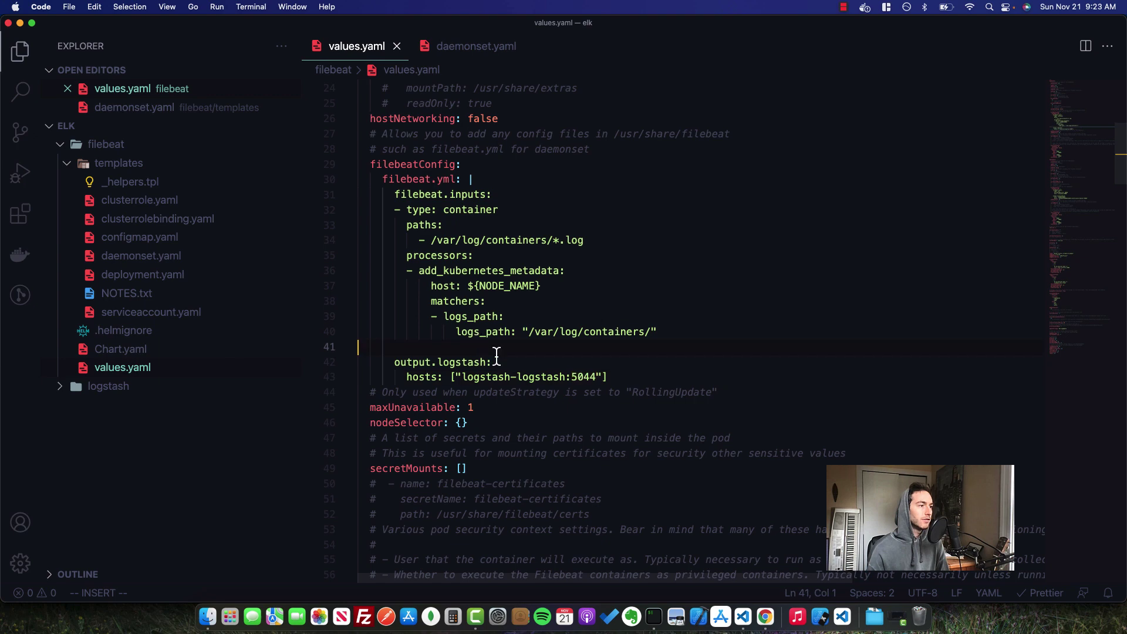
# Step: Open the logstash chart's values.yaml and check its beats input port against the hosts entry in filebeat's values.yaml
pyautogui.click(109, 386)
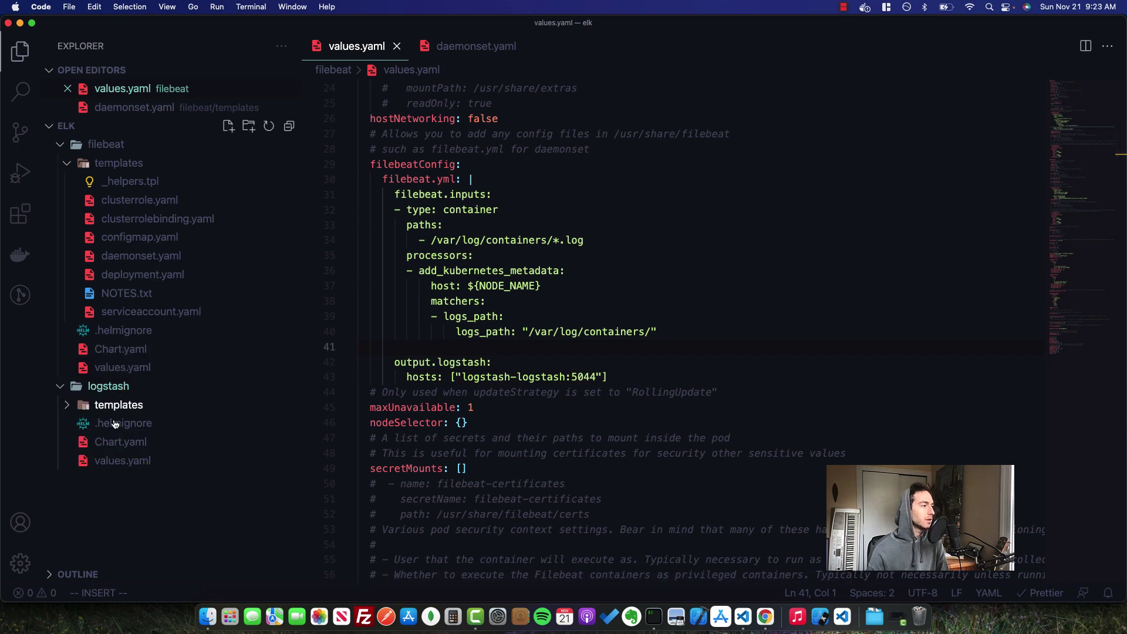
pyautogui.click(111, 462)
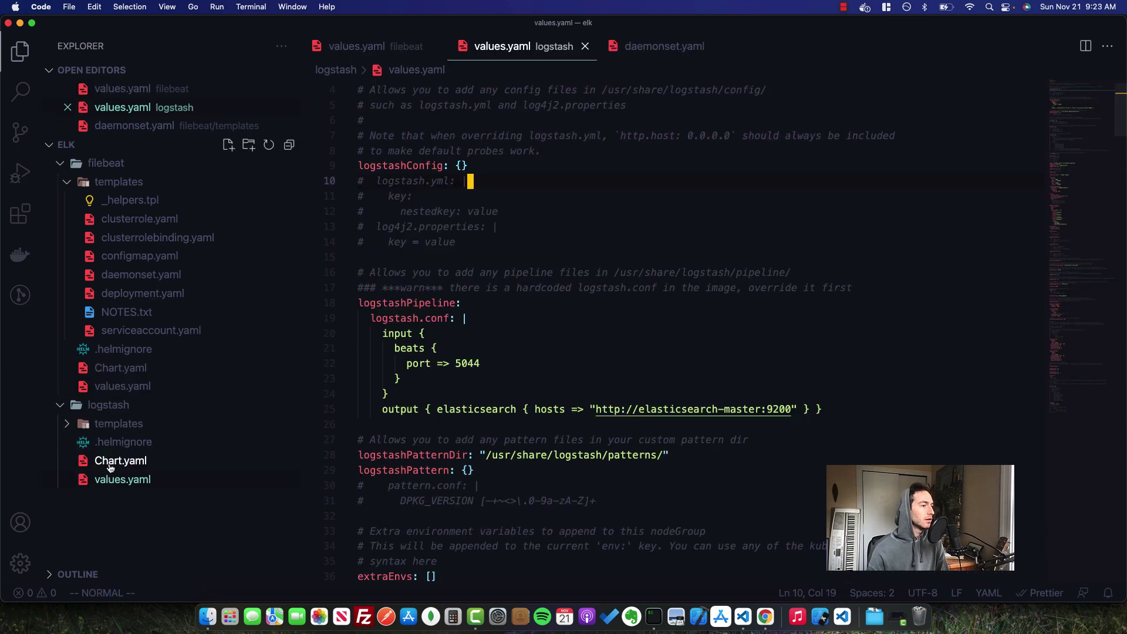
pyautogui.doubleClick(474, 364)
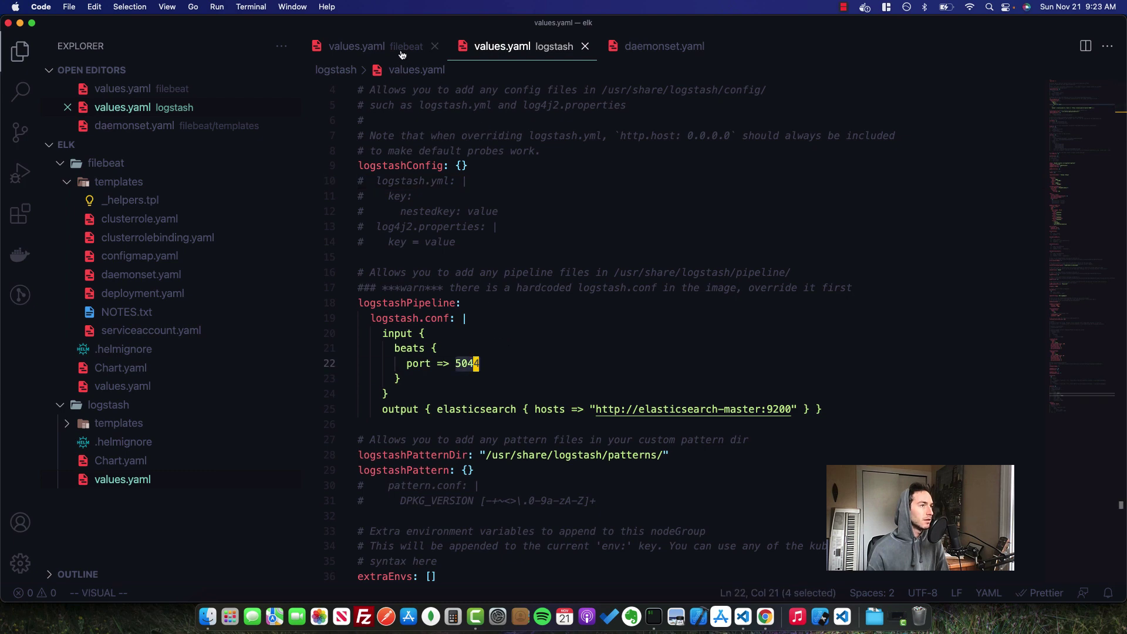
pyautogui.click(420, 46)
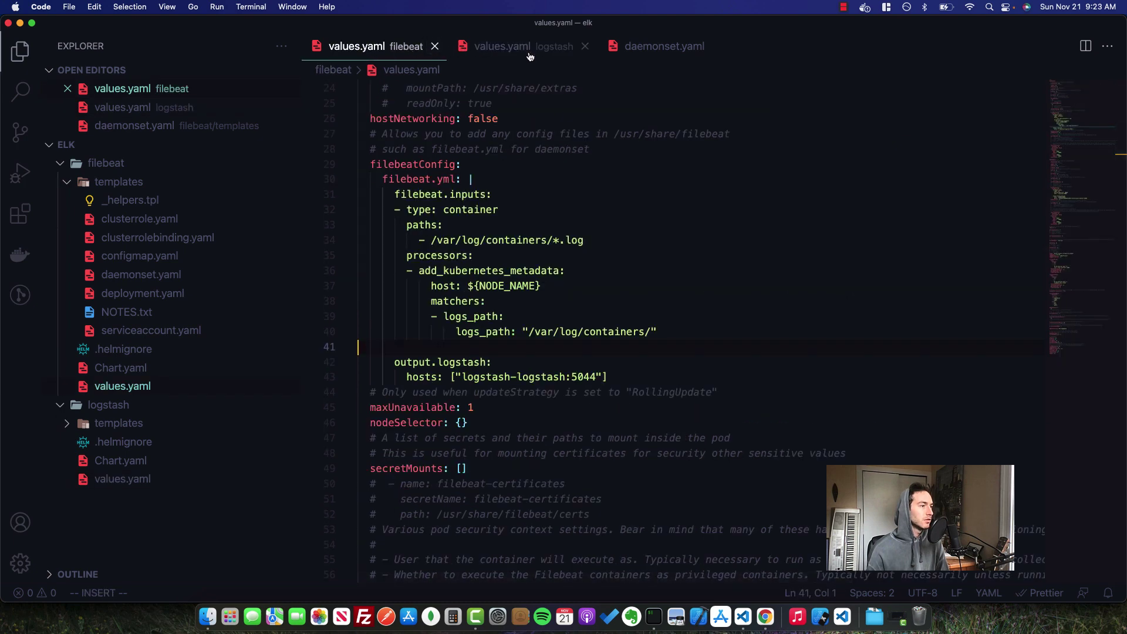
pyautogui.click(476, 363)
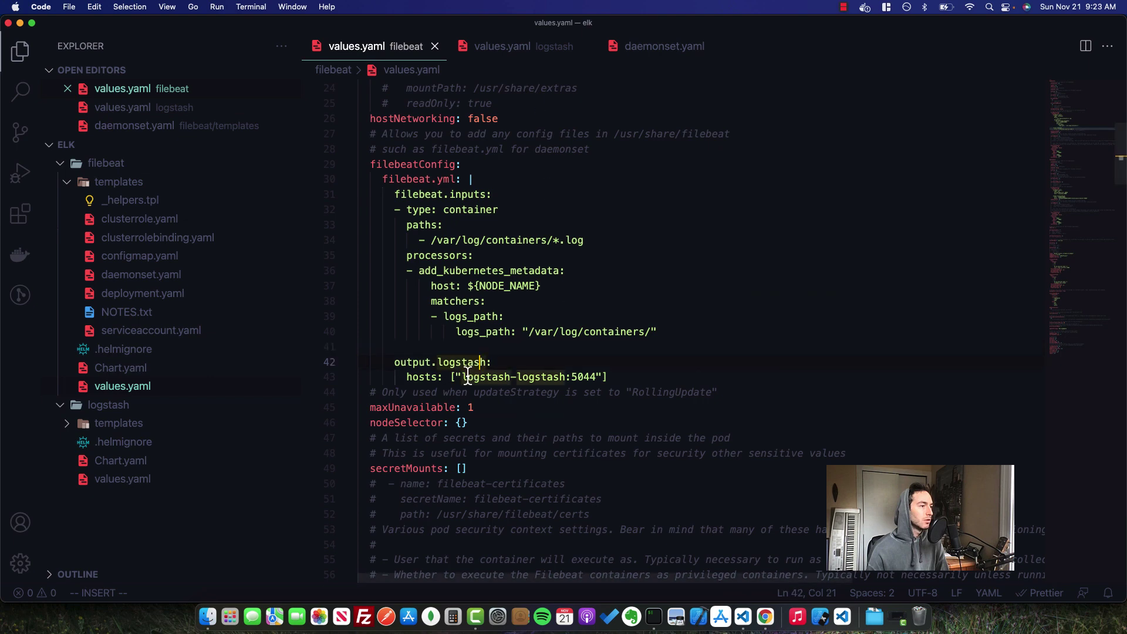
# Step: Review the logstash-logstash:5044 host and port under output.logstash in filebeat's values.yaml
pyautogui.press('Down')
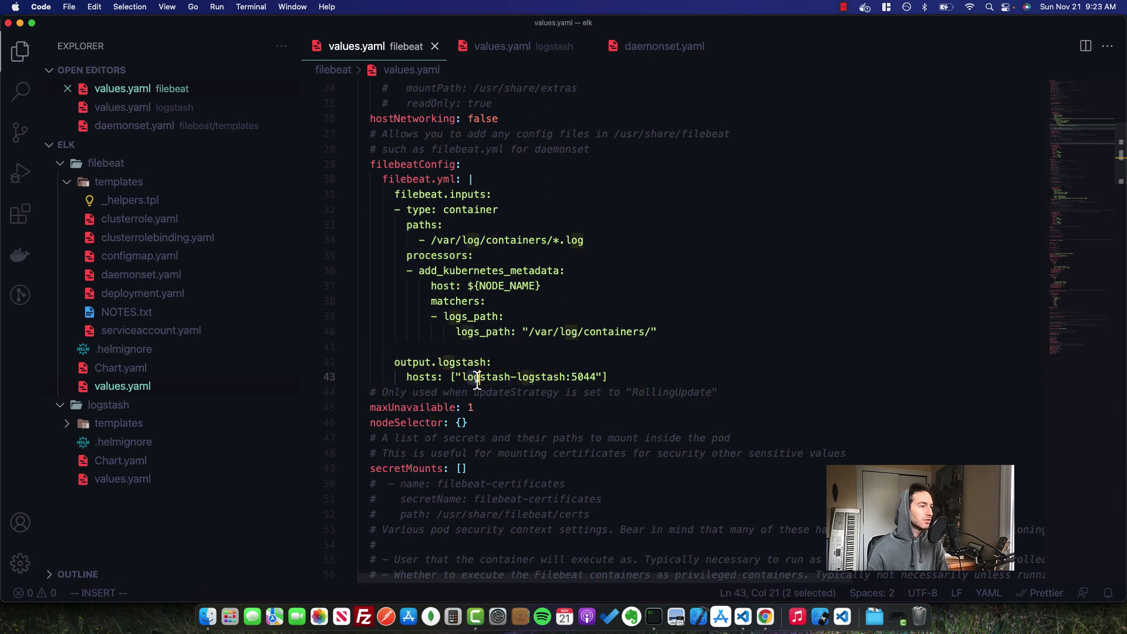
pyautogui.moveTo(463, 380); pyautogui.dragTo(565, 380)
pyautogui.doubleClick(582, 378)
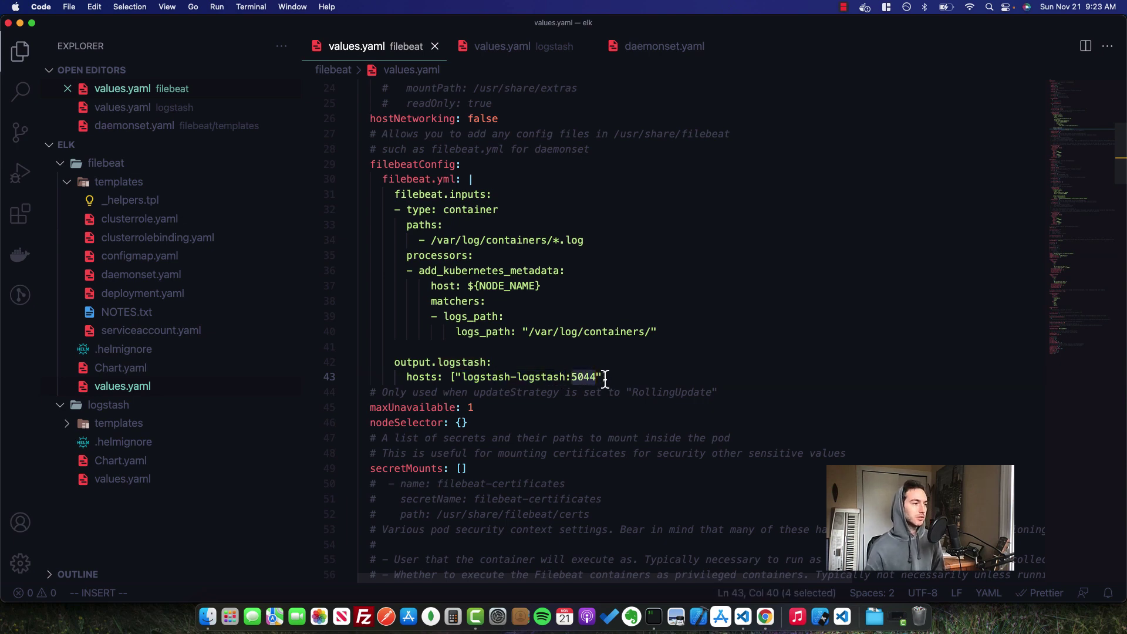
pyautogui.click(610, 377)
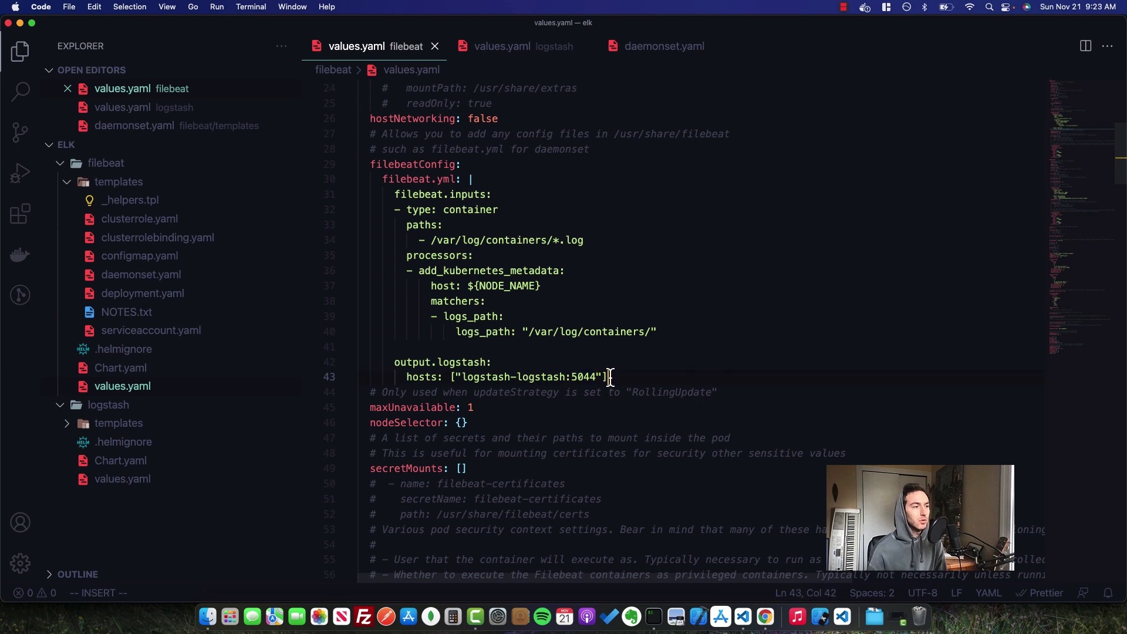
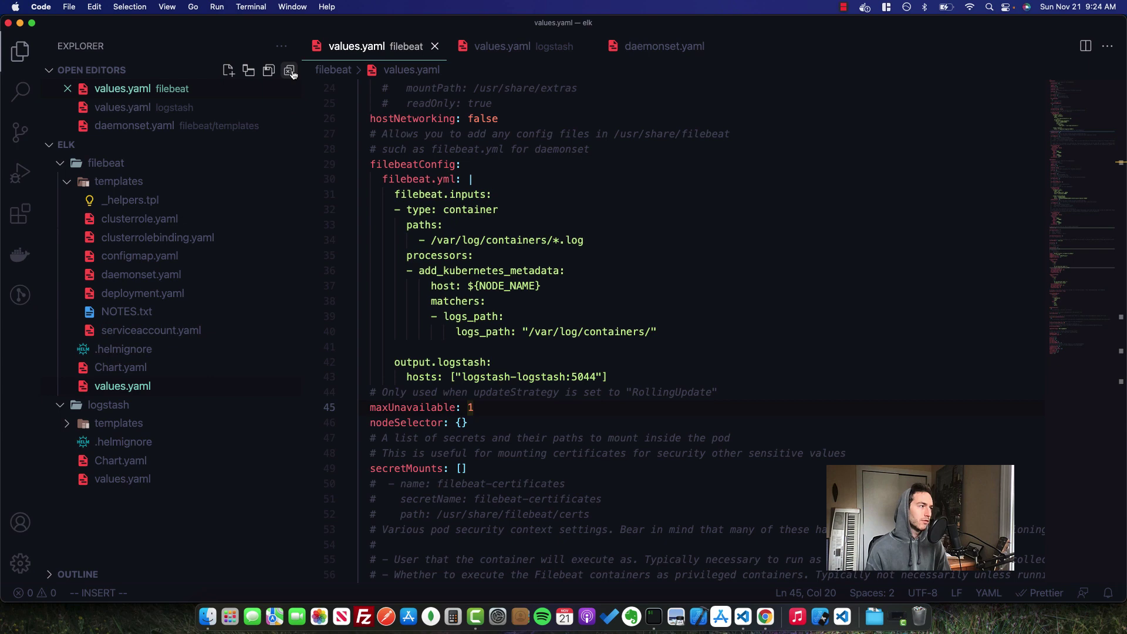
# Step: Close all open editors, collapse the project folders and create a new folder named elasticsearch in the ELK project
pyautogui.click(289, 70)
pyautogui.click(289, 89)
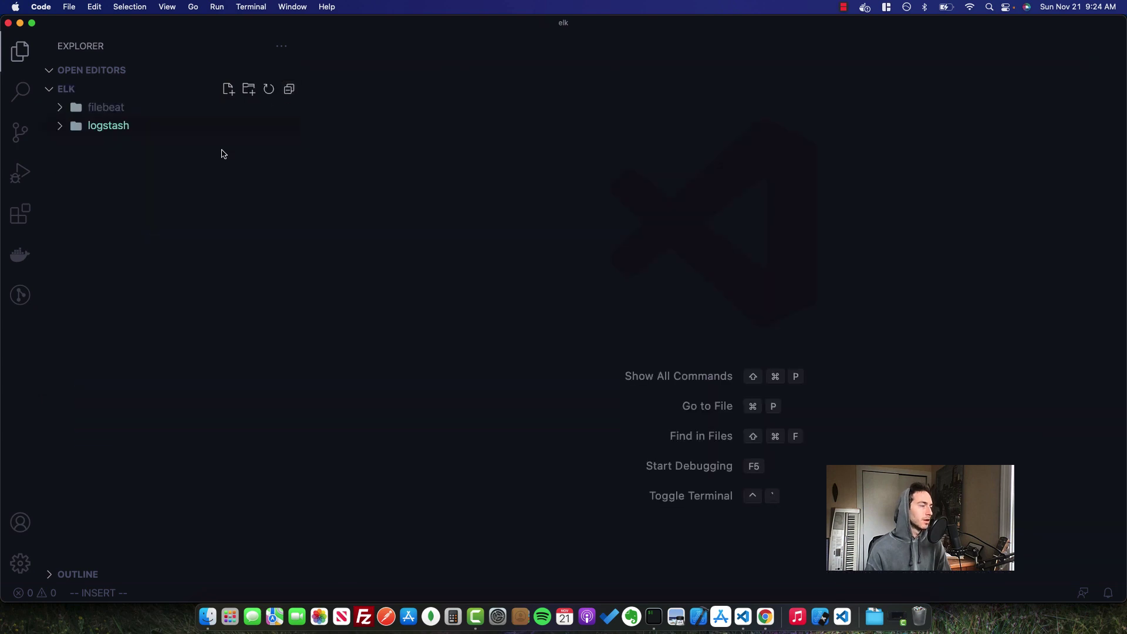
pyautogui.rightClick(212, 169)
pyautogui.click(221, 185)
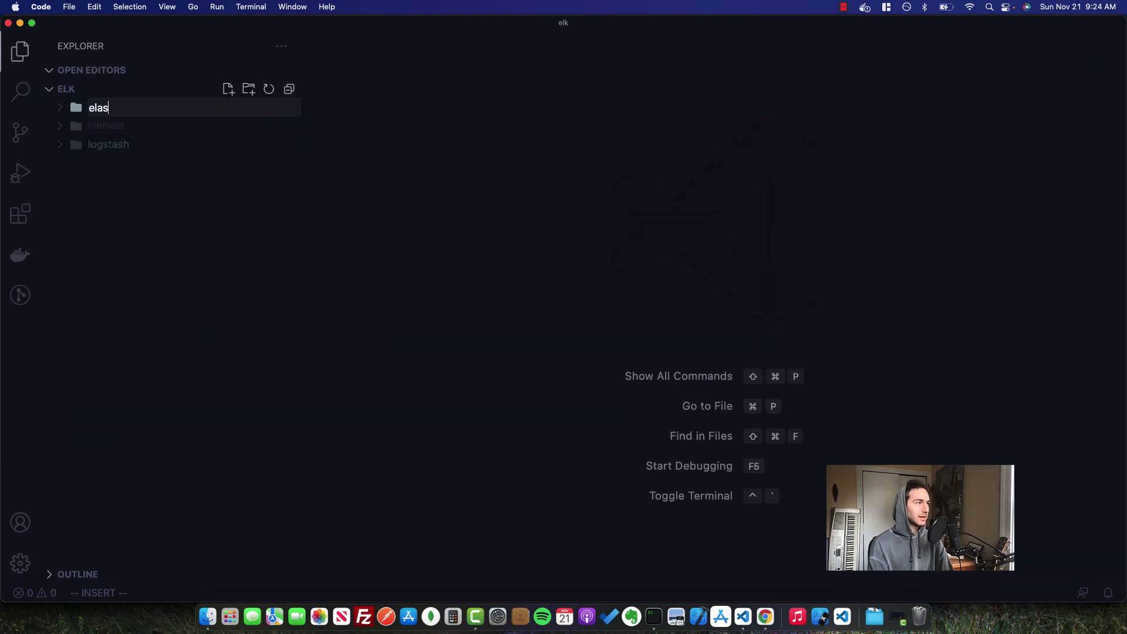
pyautogui.write('elasticsearch')
pyautogui.press('Return')
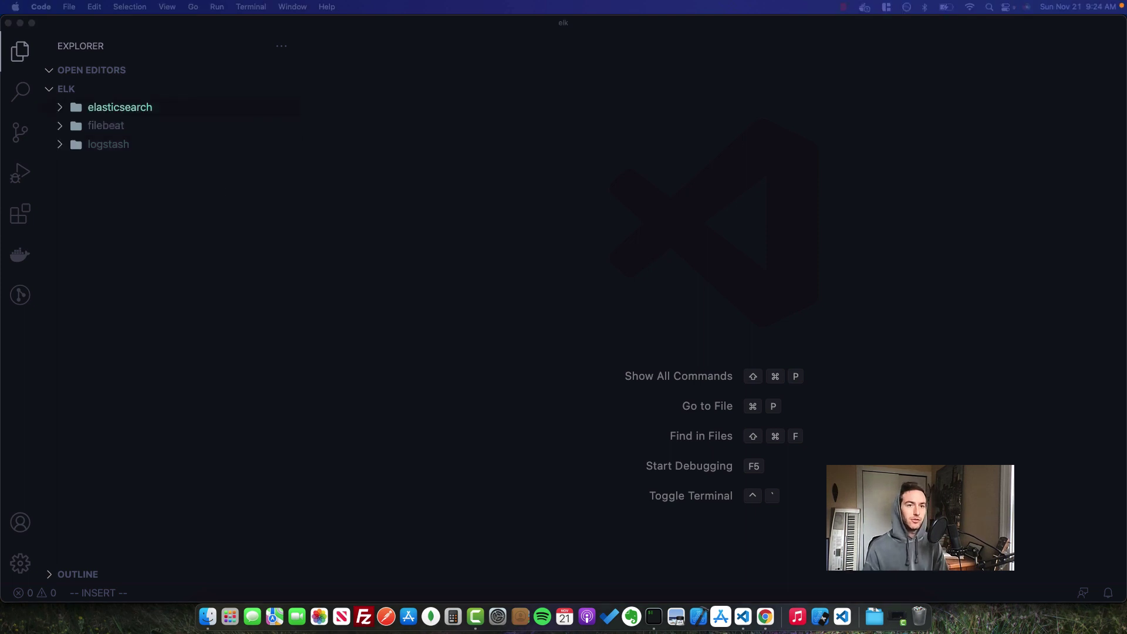
# Step: Switch to Chrome, dismiss the filebeat install window and search Artifact Hub for elasticsearch
pyautogui.click(765, 616)
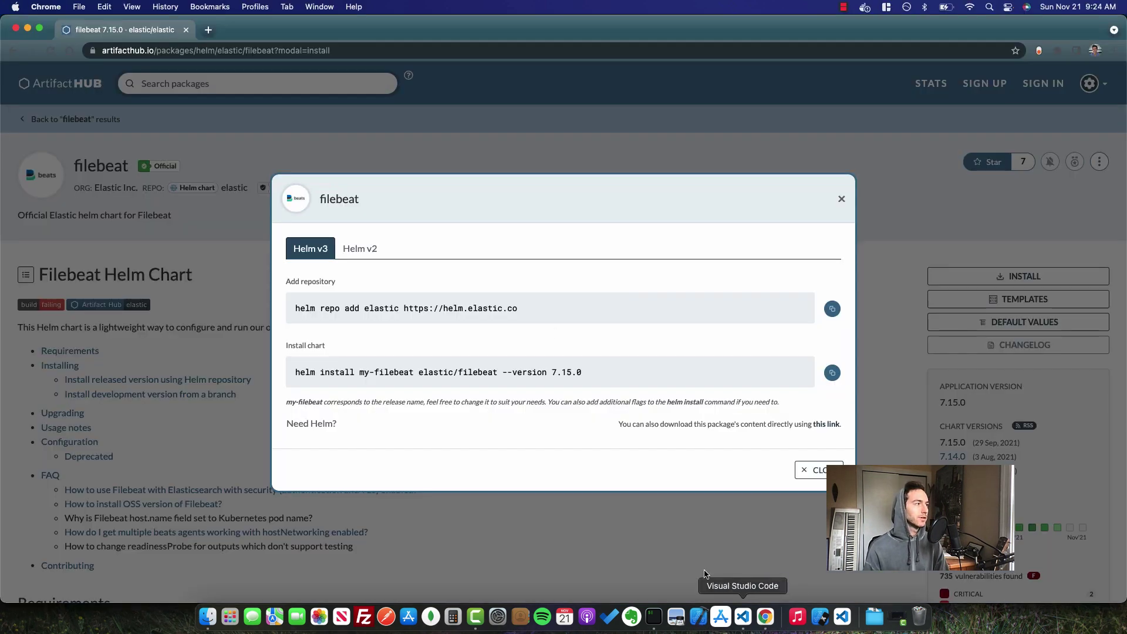
pyautogui.click(421, 158)
pyautogui.click(252, 84)
pyautogui.write('elka')
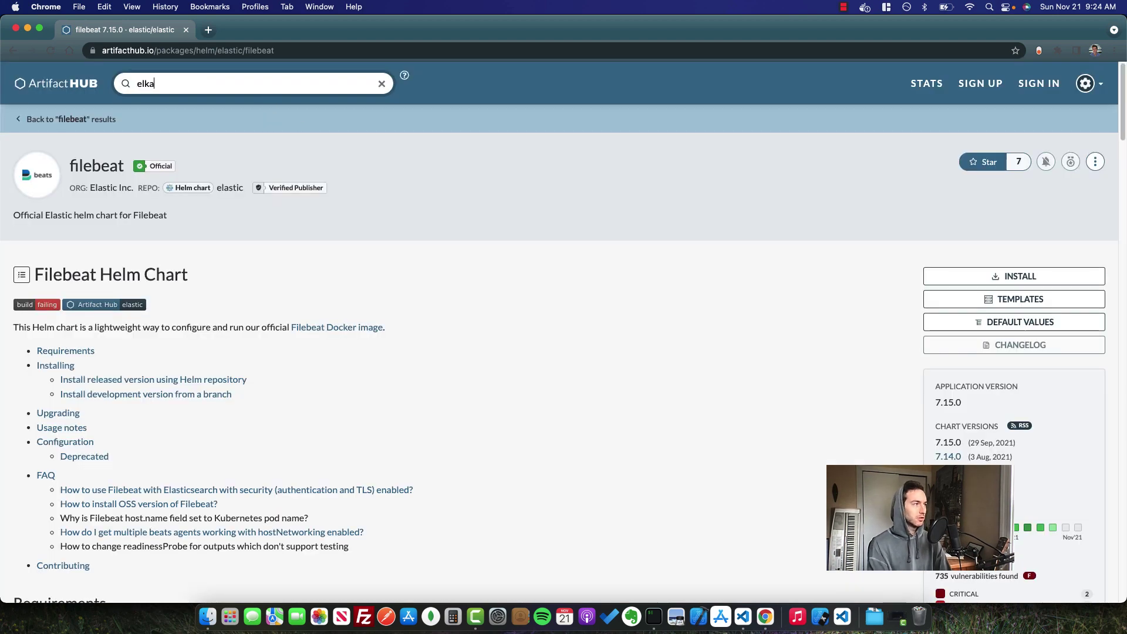
pyautogui.press('BackSpace')
pyautogui.press('BackSpace')
pyautogui.write('asticsearch')
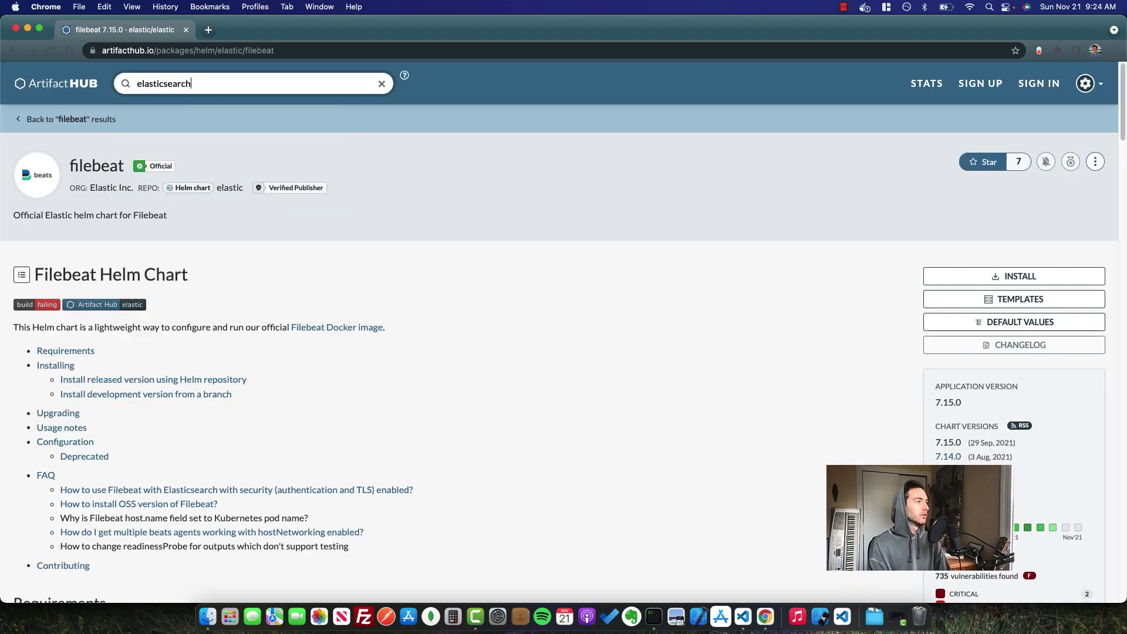
pyautogui.press('Return')
# Step: Open the official Elastic elasticsearch Helm chart, download its 7.15.0 package from the install information and extract the archive
pyautogui.click(290, 197)
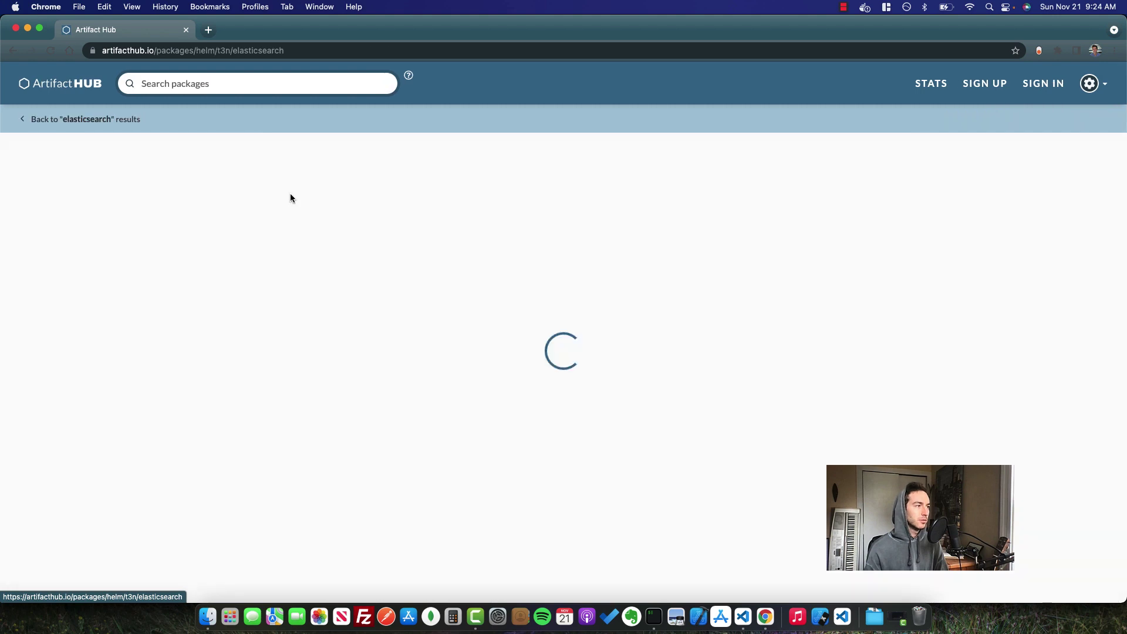
pyautogui.click(8, 46)
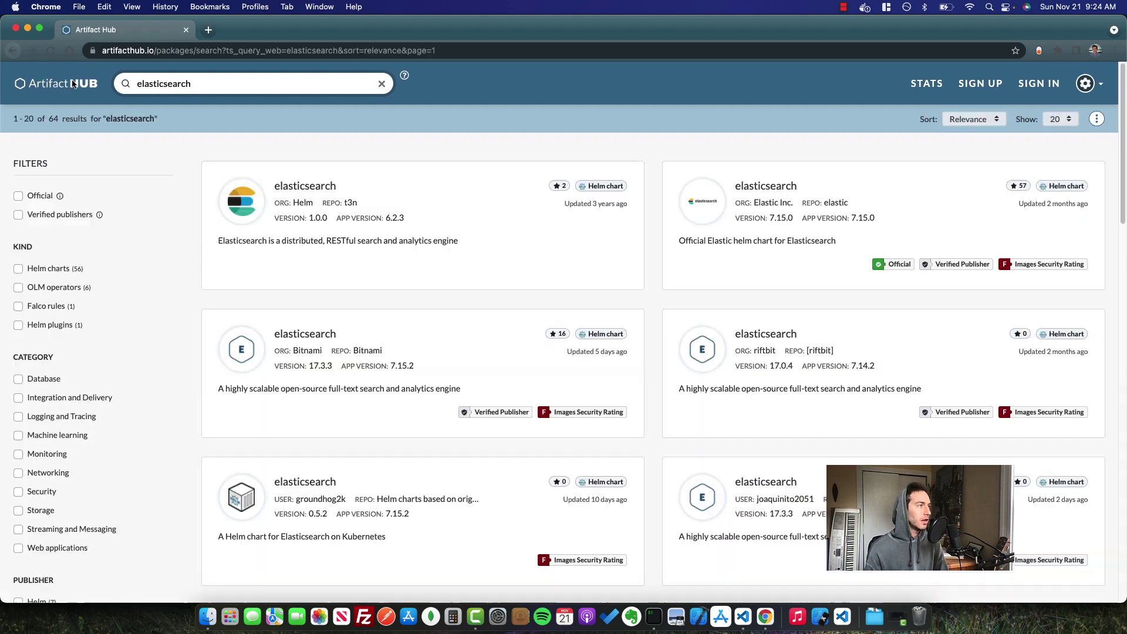
pyautogui.click(801, 195)
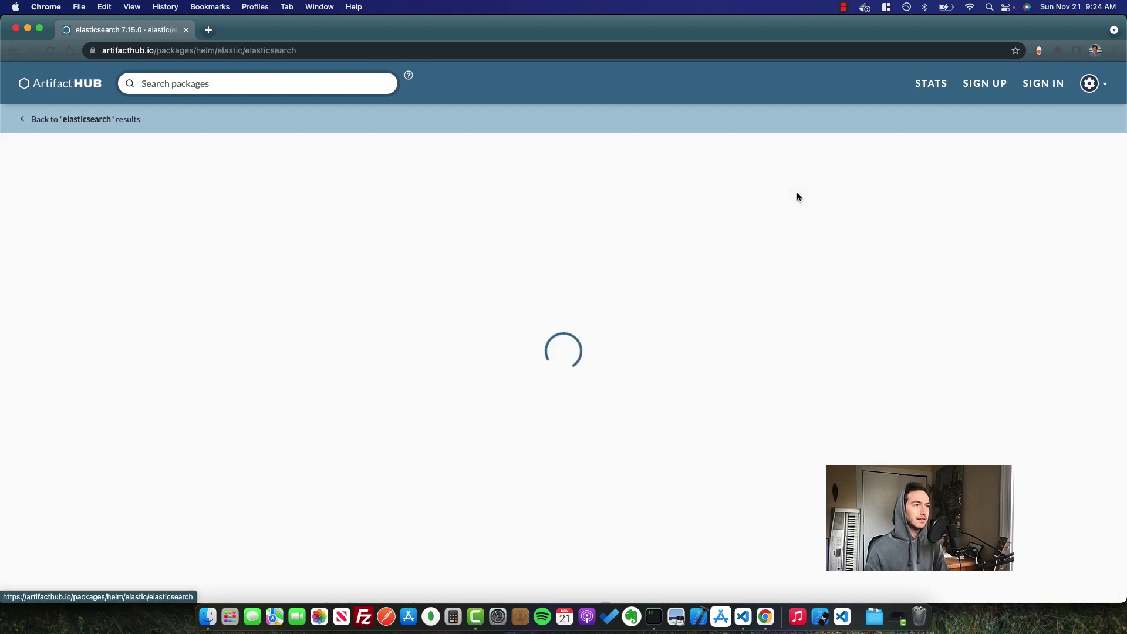
pyautogui.click(955, 300)
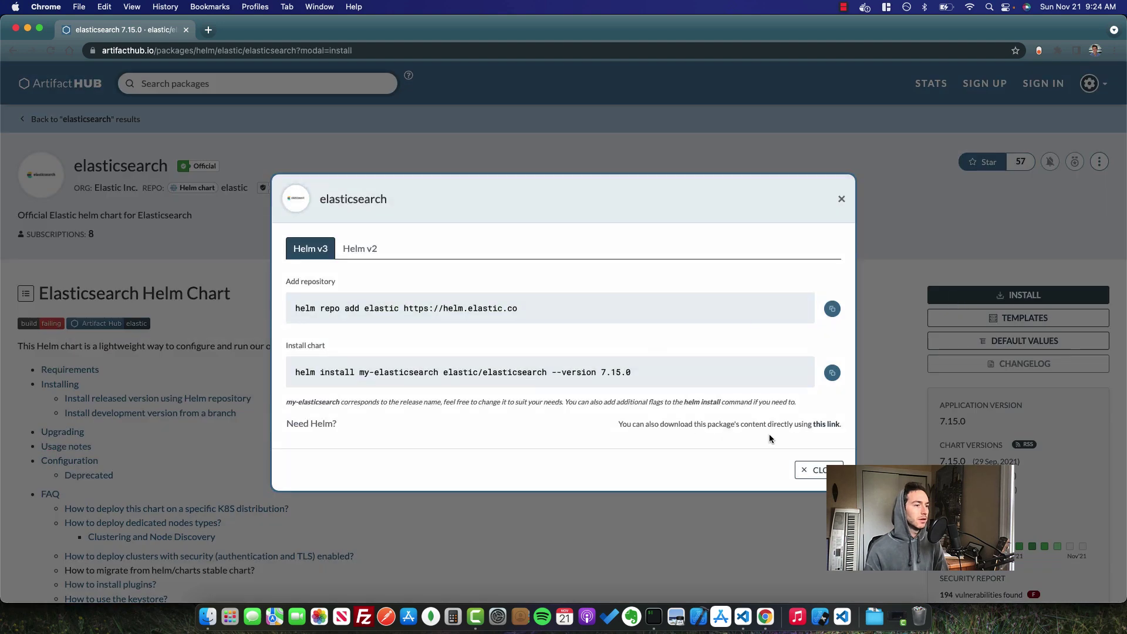
pyautogui.click(825, 424)
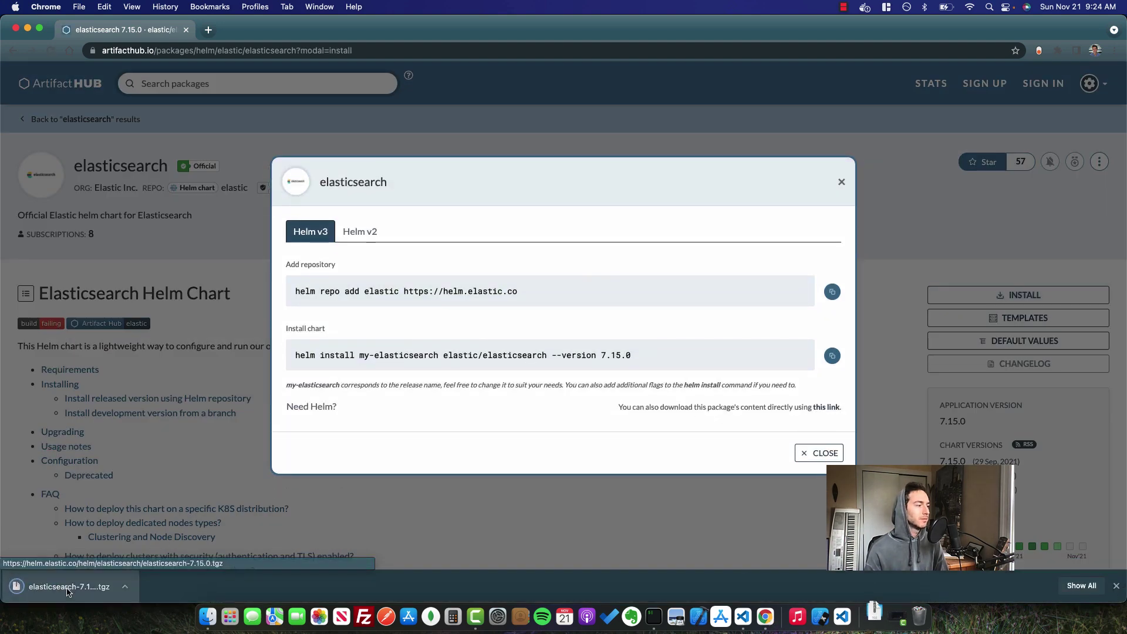
pyautogui.click(68, 589)
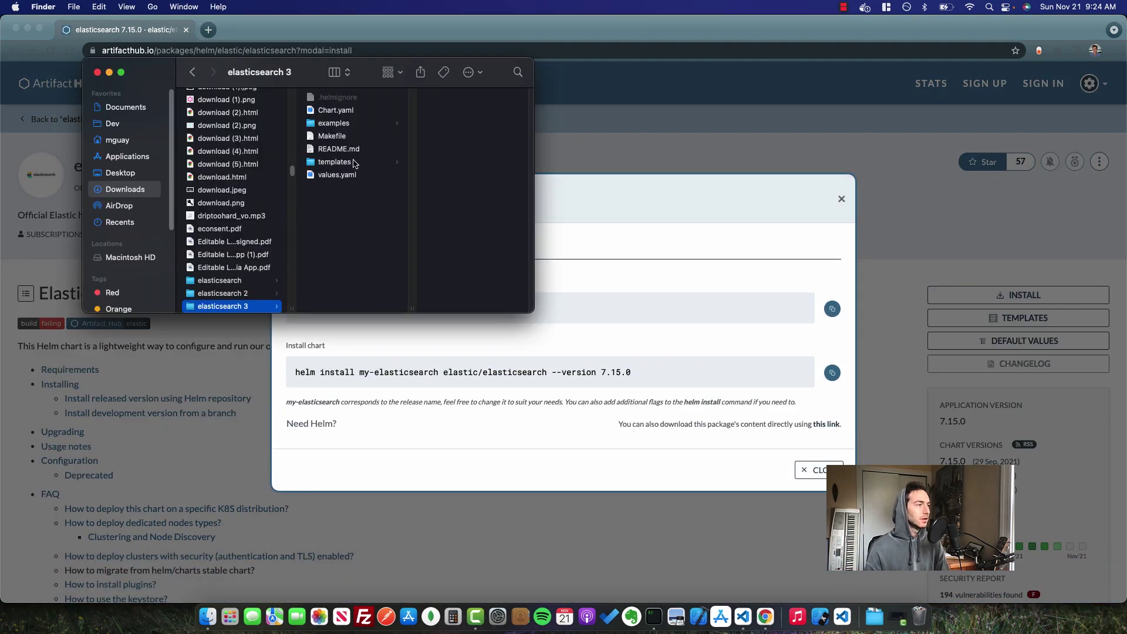
# Step: Copy all files of the extracted elasticsearch 3 folder from Finder into the elasticsearch folder in Visual Studio Code
pyautogui.moveTo(331, 88); pyautogui.dragTo(887, 77)
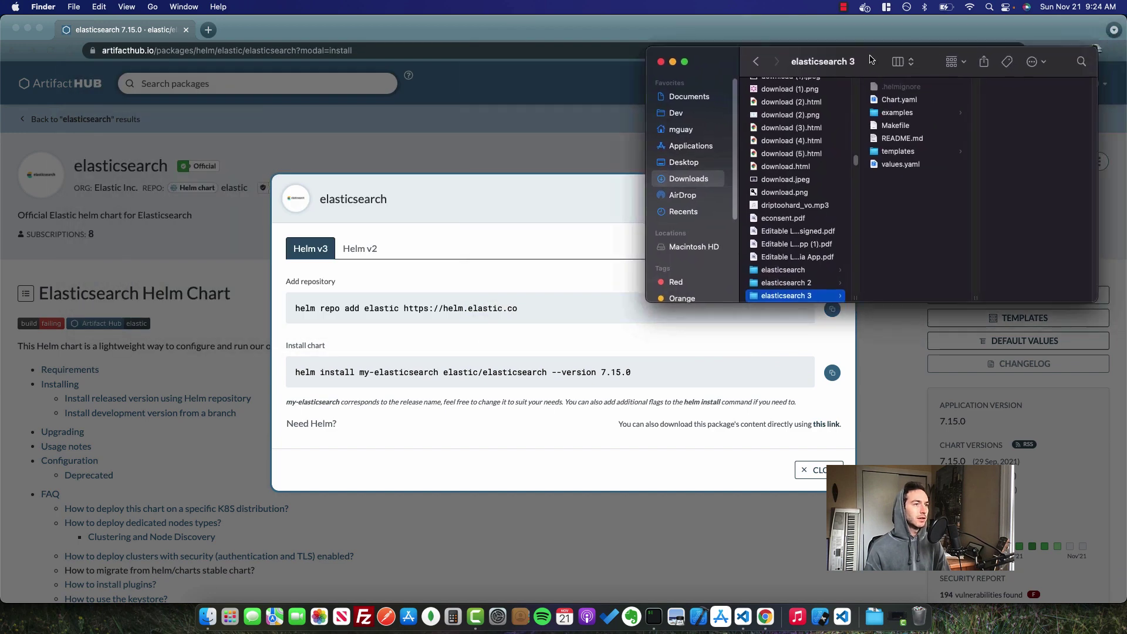
pyautogui.press('super+Tab')
pyautogui.press('super+Tab')
pyautogui.press('super+Tab')
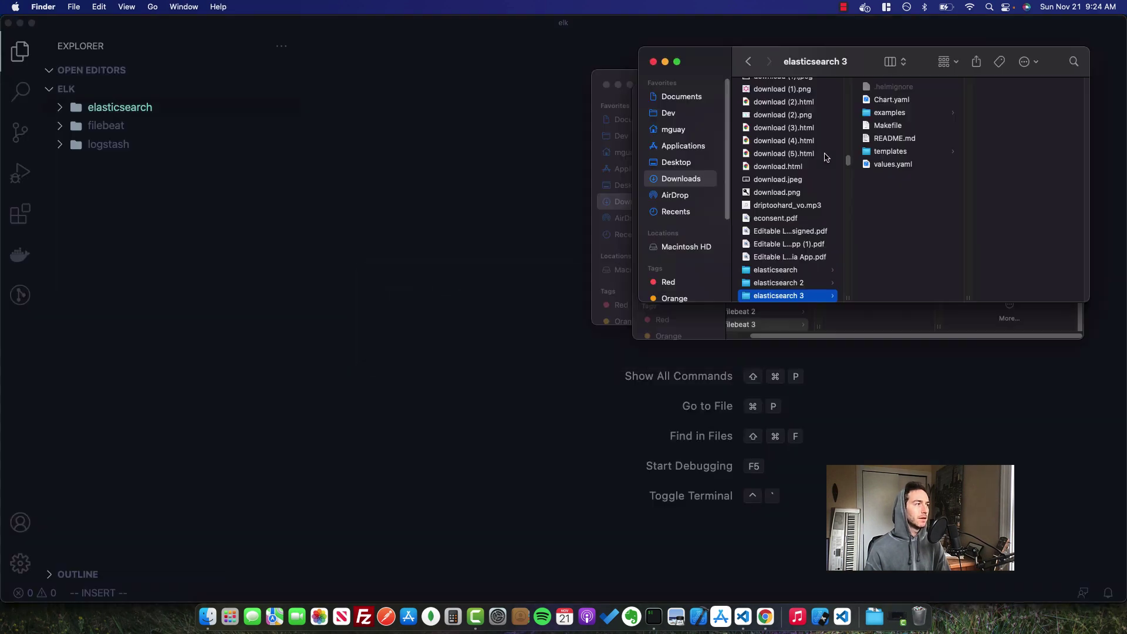
pyautogui.click(889, 87)
pyautogui.press('super+a')
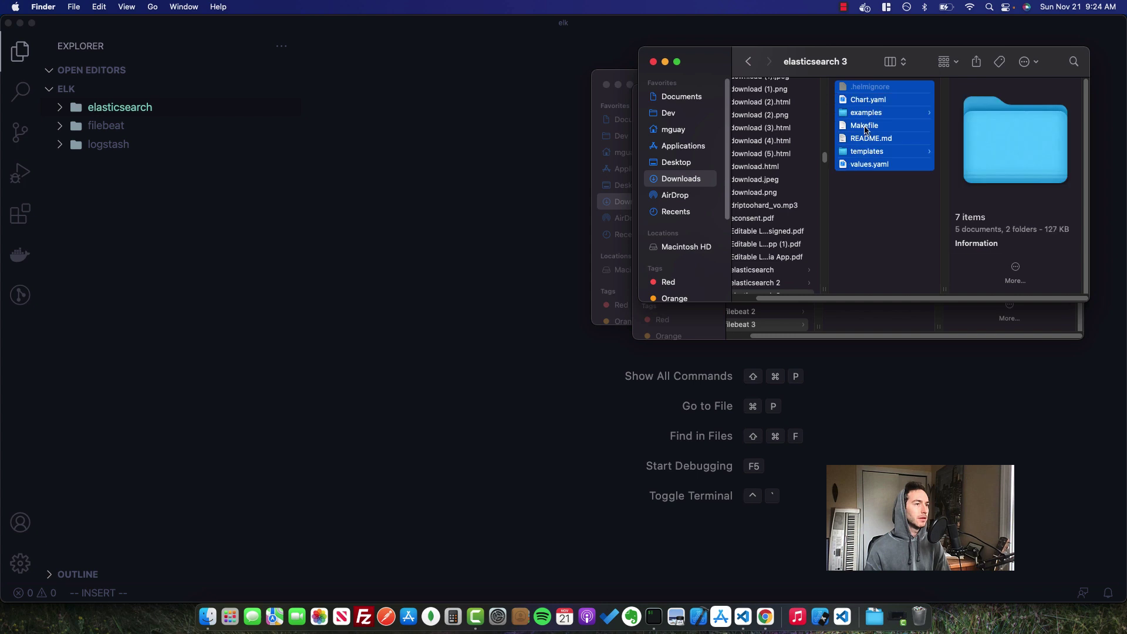
pyautogui.moveTo(878, 127); pyautogui.dragTo(171, 110)
pyautogui.click(171, 110)
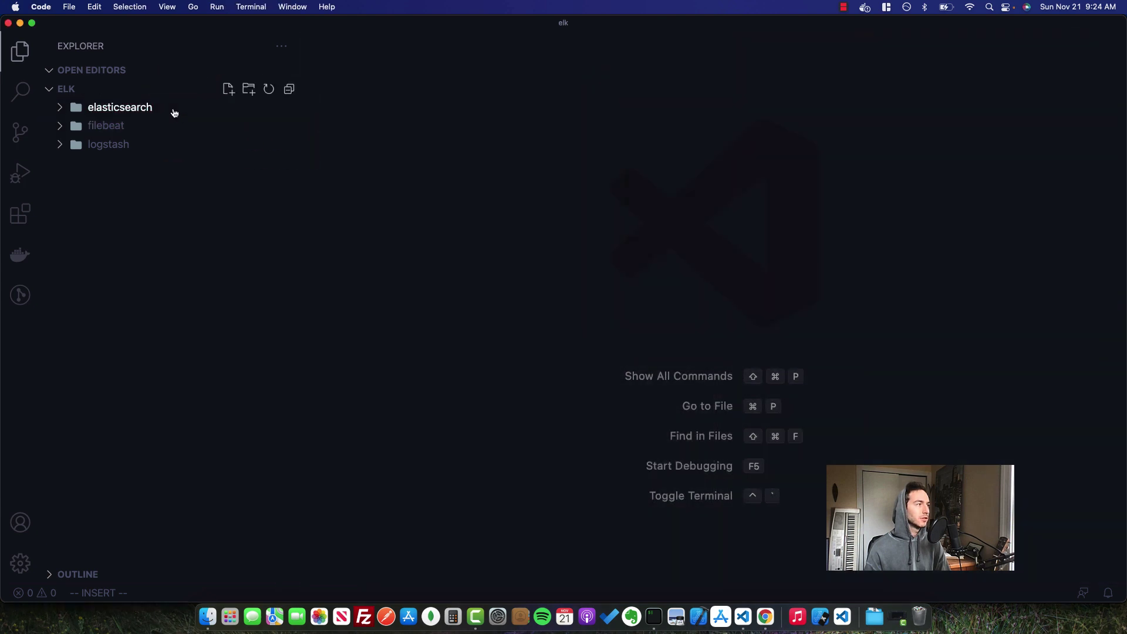
# Step: Delete the examples folder, Makefile and README.md from the elasticsearch chart and open its values.yaml
pyautogui.rightClick(146, 126)
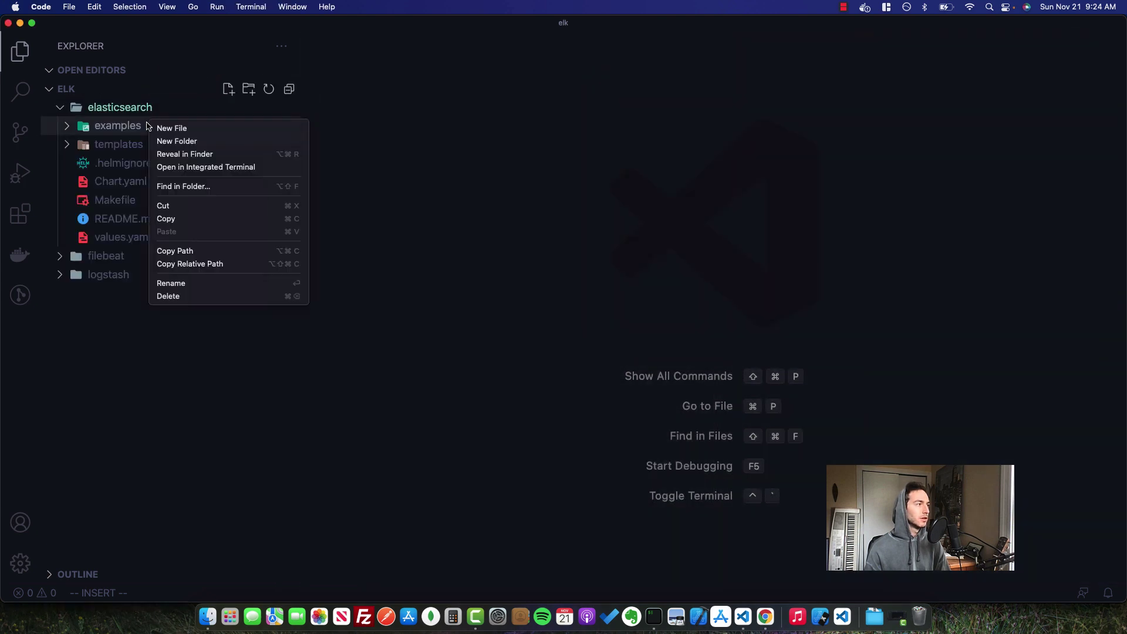
pyautogui.click(162, 295)
pyautogui.press('Return')
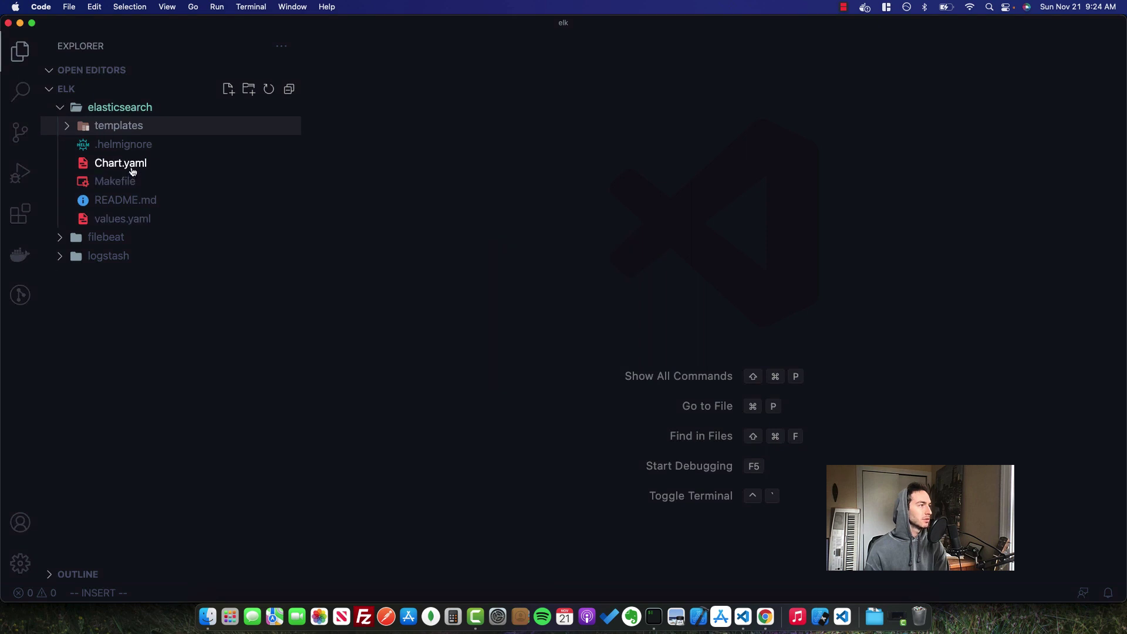
pyautogui.rightClick(135, 180)
pyautogui.click(154, 338)
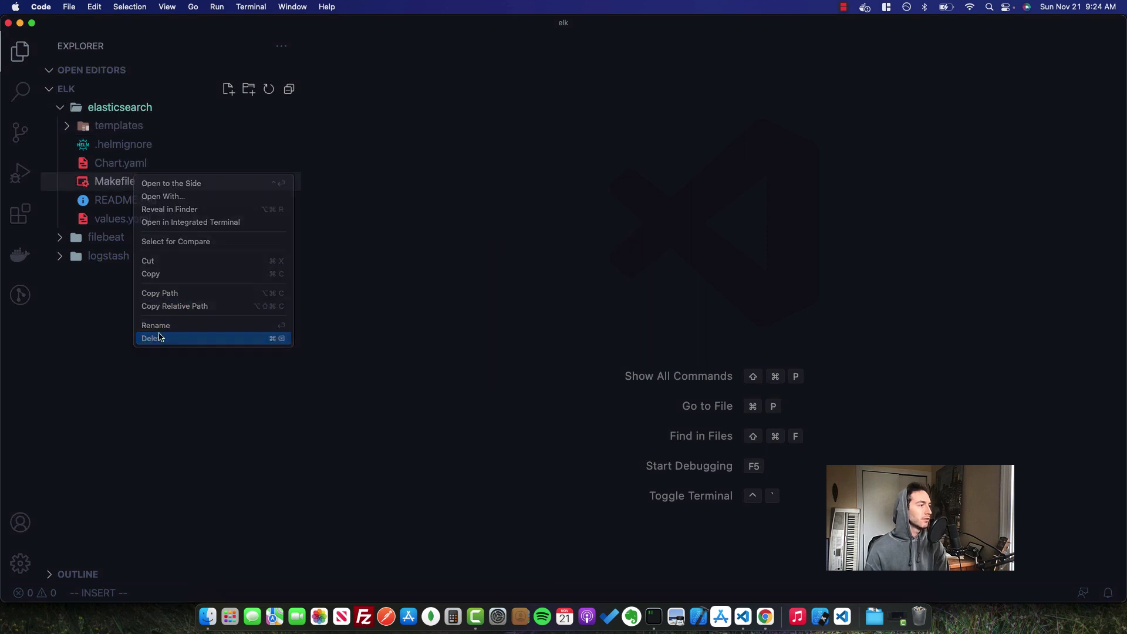
pyautogui.press('Return')
pyautogui.rightClick(141, 188)
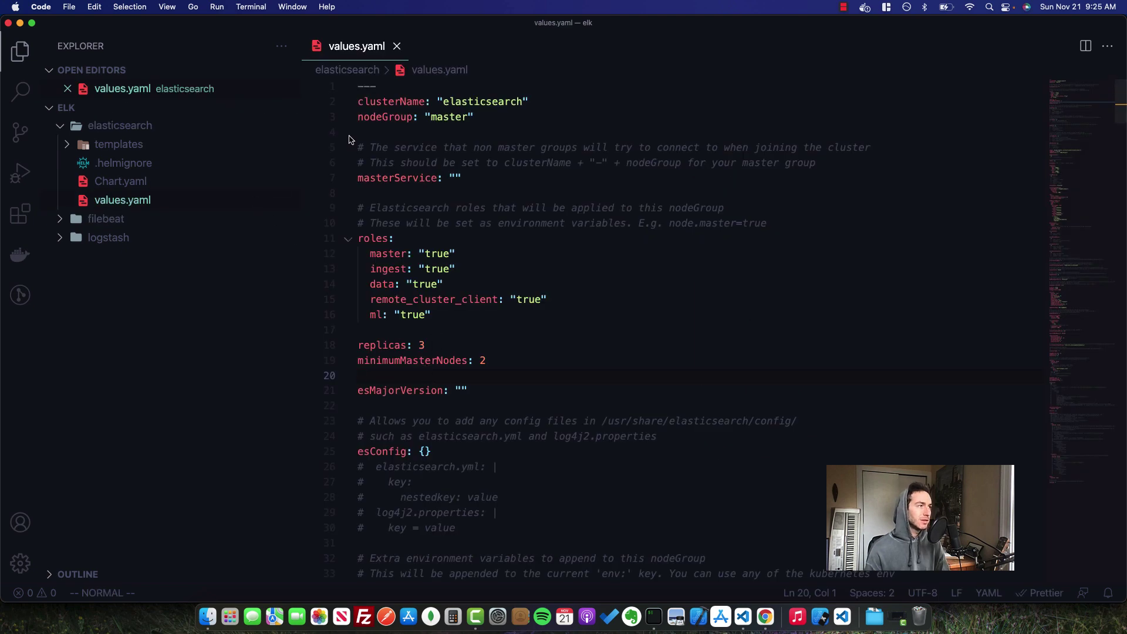
# Step: Remove the requests block with its cpu and memory entries under resources in elasticsearch's values.yaml and save the file
pyautogui.scroll(-7, 442, 252)
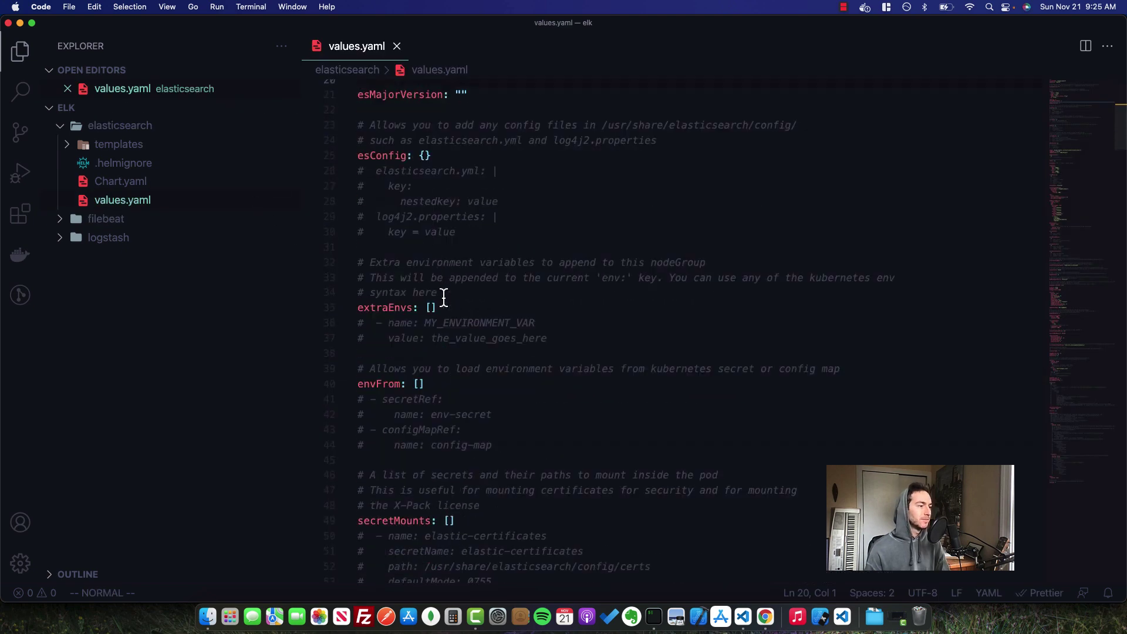
pyautogui.scroll(-9, 443, 297)
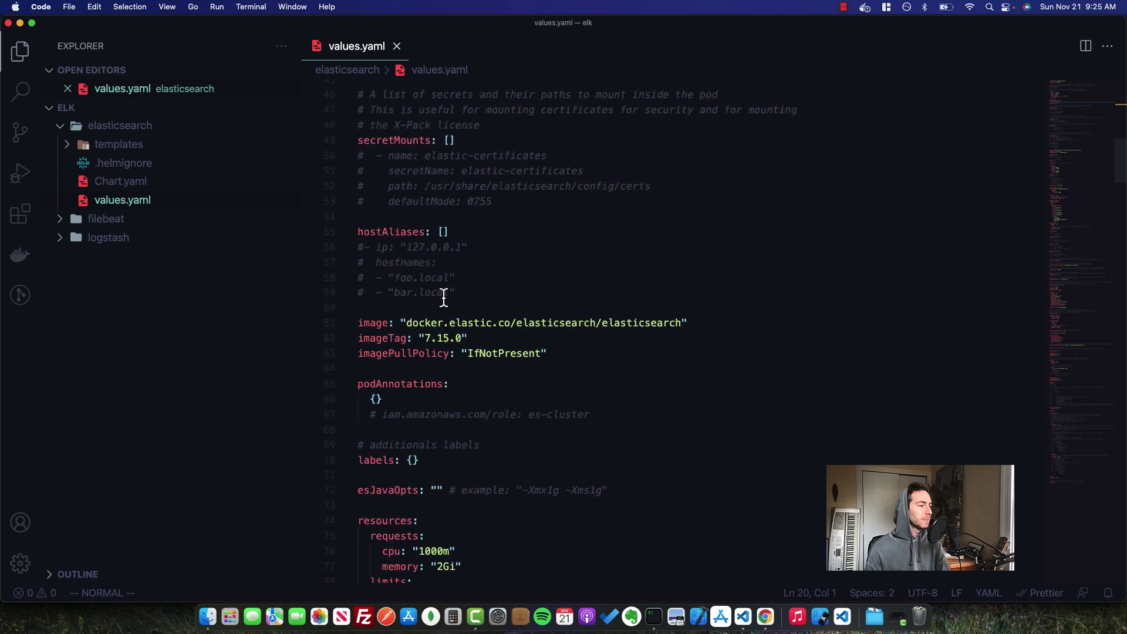
pyautogui.scroll(-3, 443, 298)
pyautogui.scroll(-1, 453, 375)
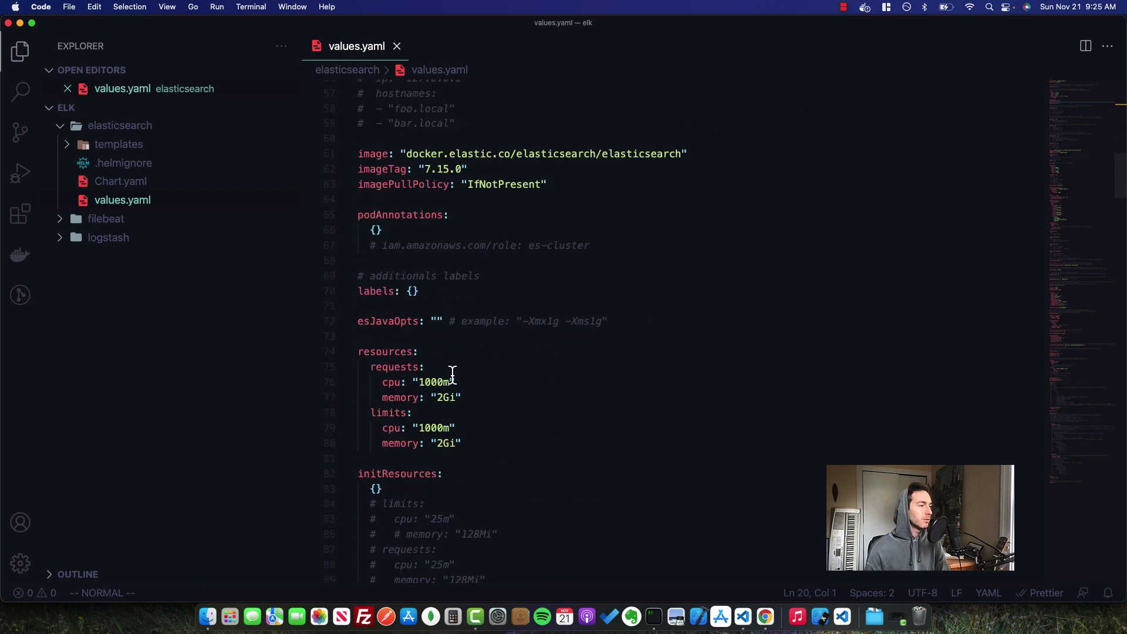
pyautogui.click(472, 397)
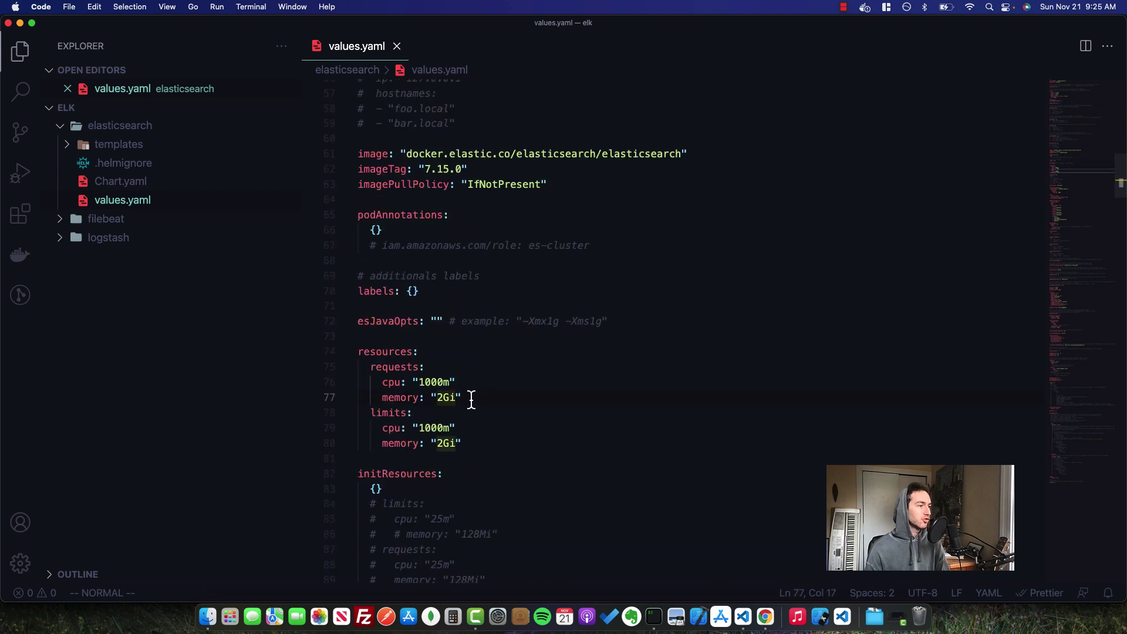
pyautogui.press('a')
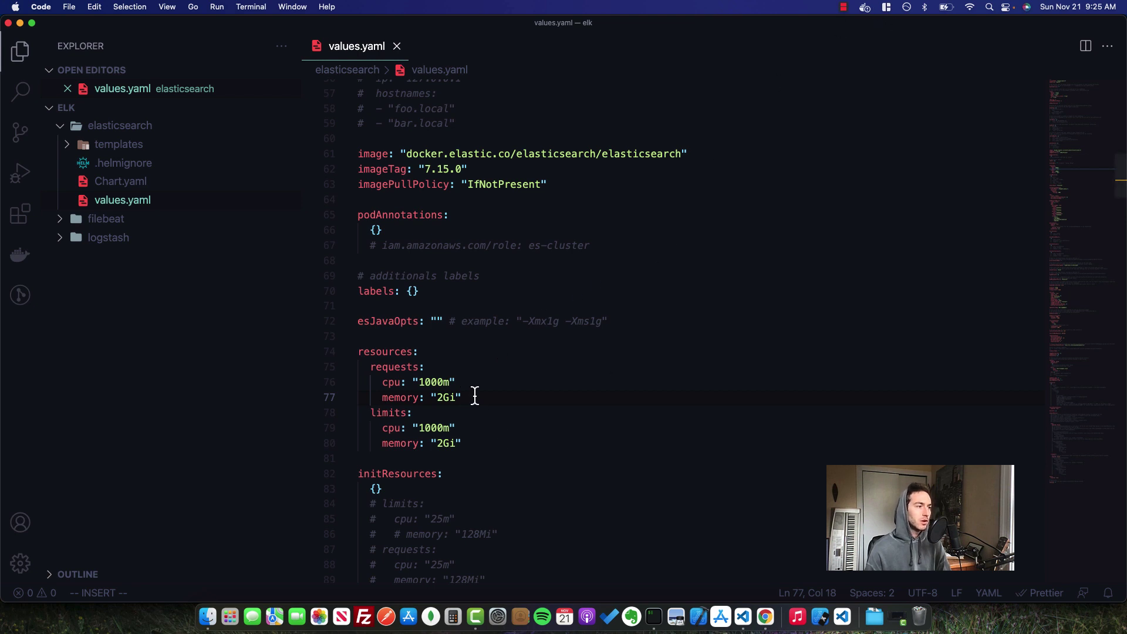
pyautogui.moveTo(466, 396); pyautogui.dragTo(368, 372)
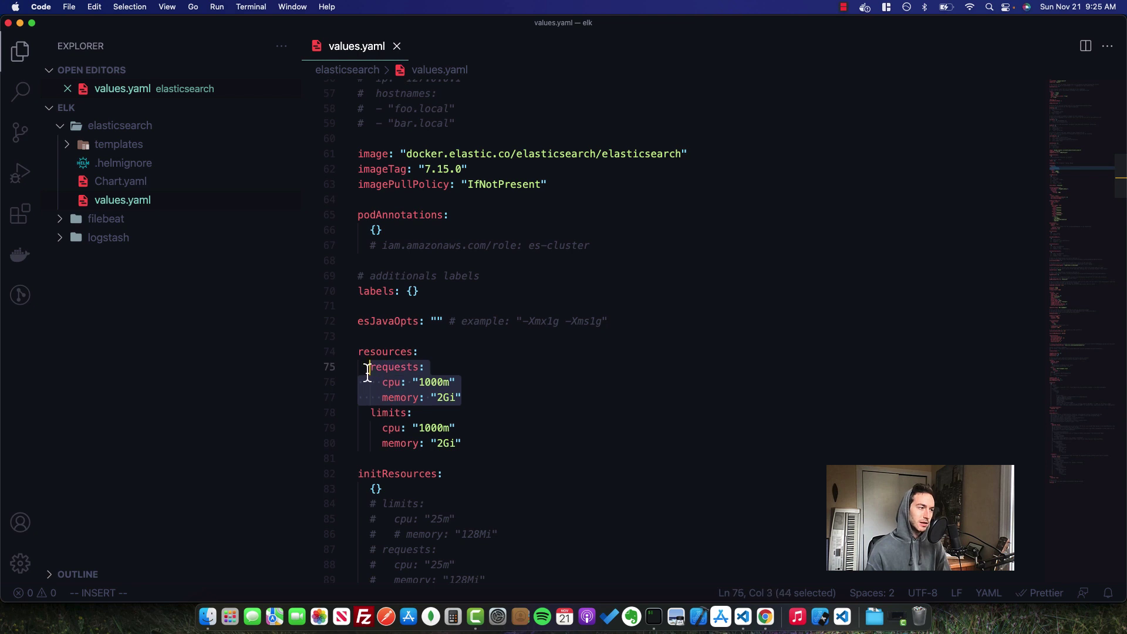
pyautogui.press('BackSpace')
pyautogui.press('BackSpace')
pyautogui.press('BackSpace')
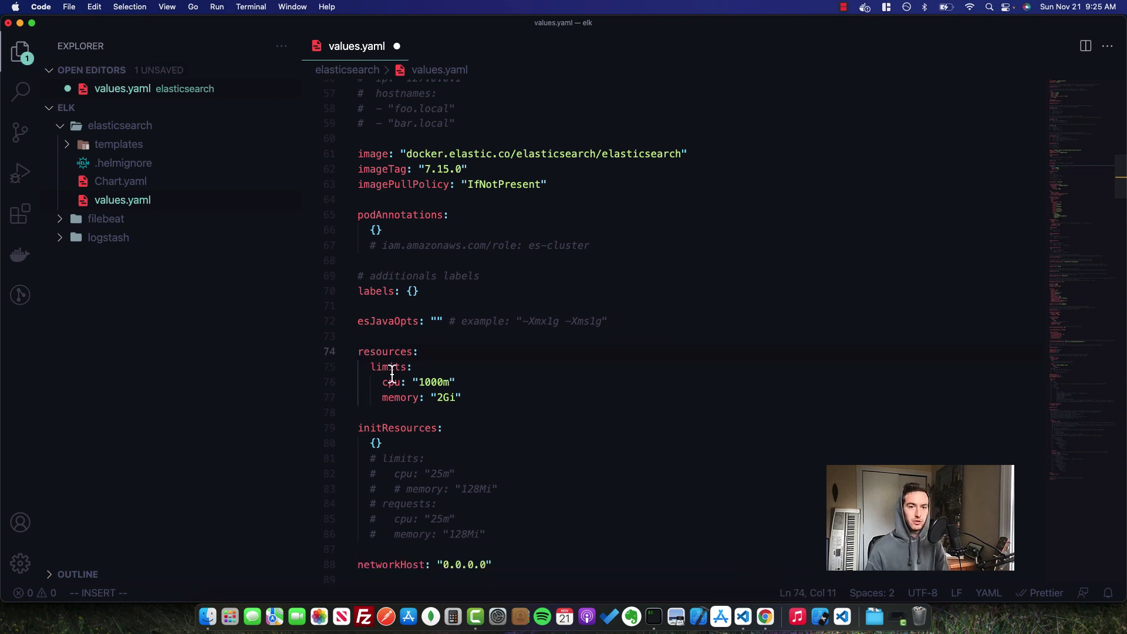
pyautogui.press('super+s')
pyautogui.press('Left')
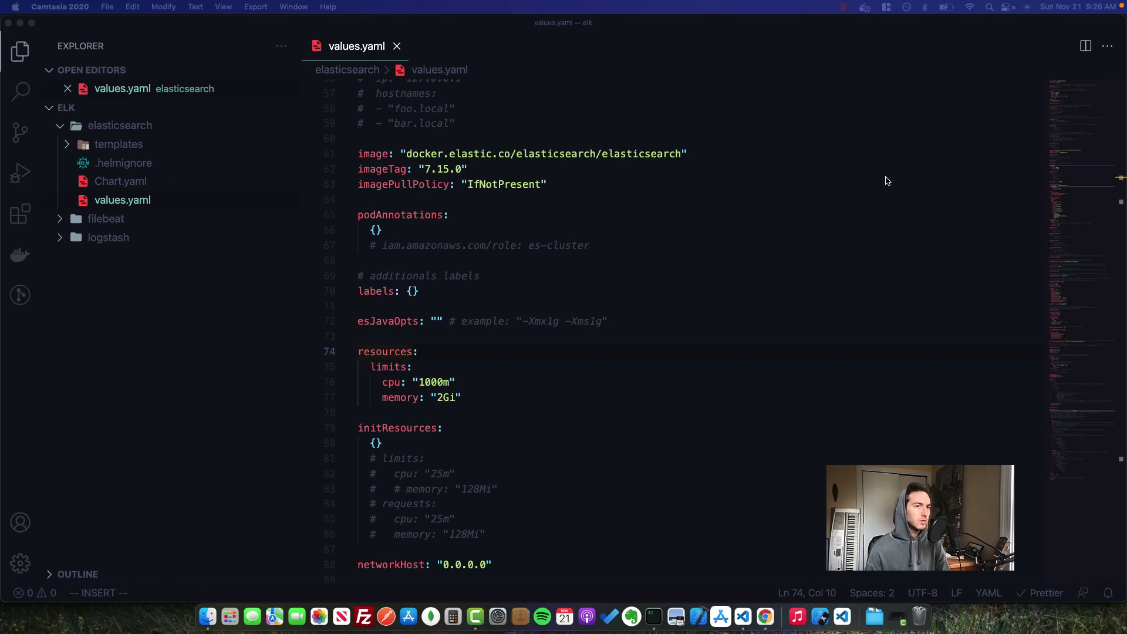
# Step: Check the roles and replicas settings in elasticsearch's values.yaml and open statefulset.yaml from the chart's templates
pyautogui.click(1122, 189)
pyautogui.moveTo(1122, 190); pyautogui.dragTo(1119, 112)
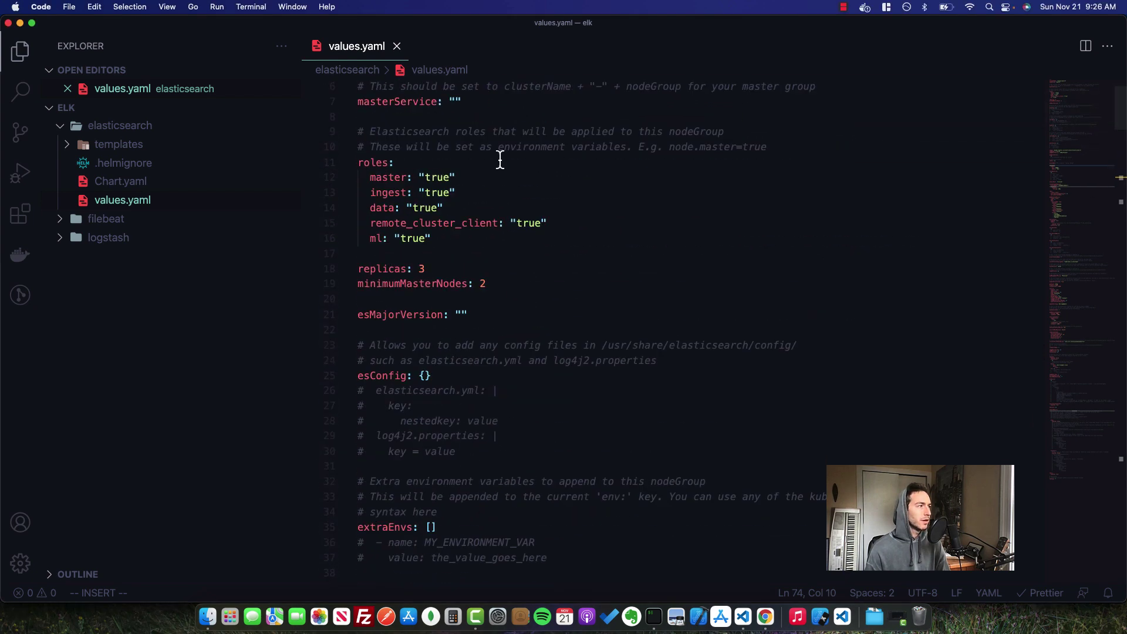
pyautogui.click(118, 145)
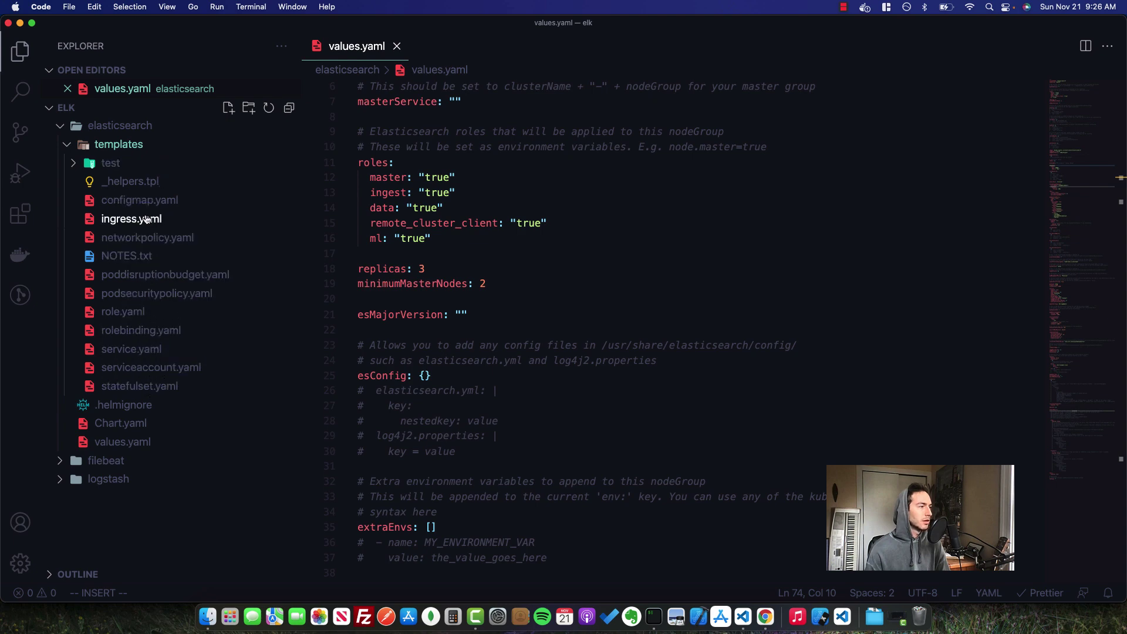
pyautogui.click(134, 387)
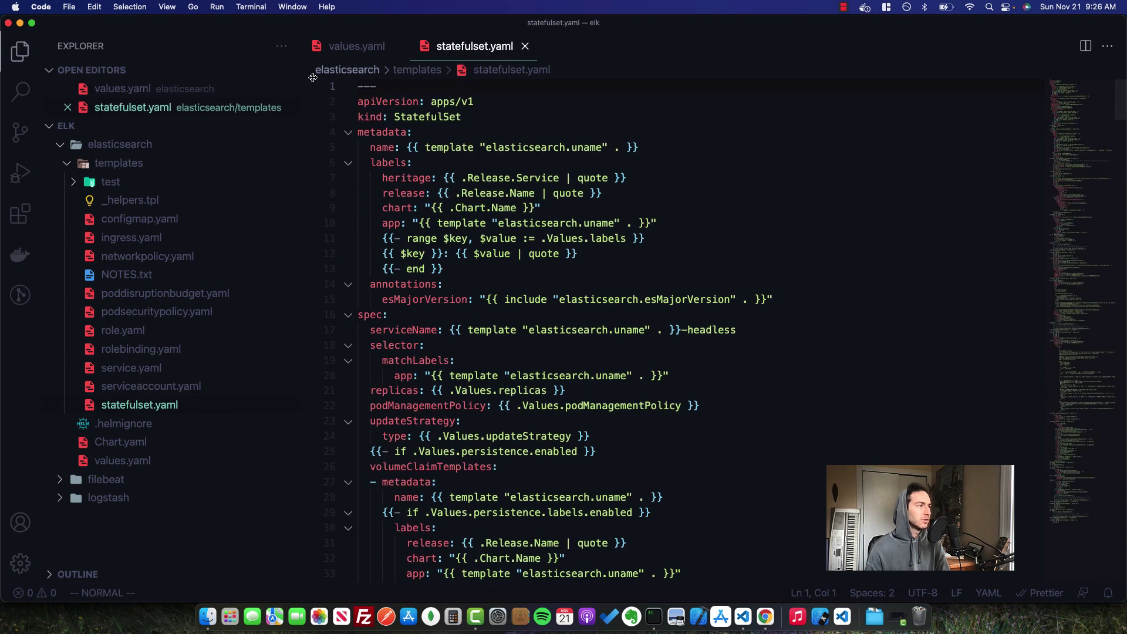
# Step: Close all open editors, collapse the project folders and create a new folder named kibana in the elk project
pyautogui.click(289, 73)
pyautogui.click(289, 82)
pyautogui.rightClick(230, 175)
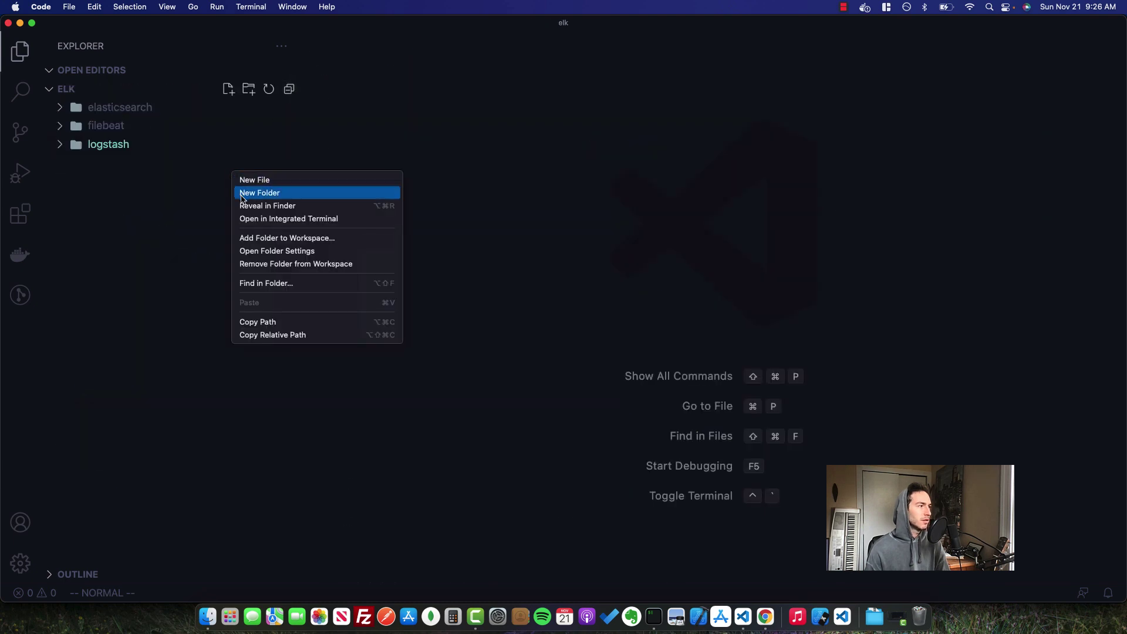
pyautogui.click(242, 195)
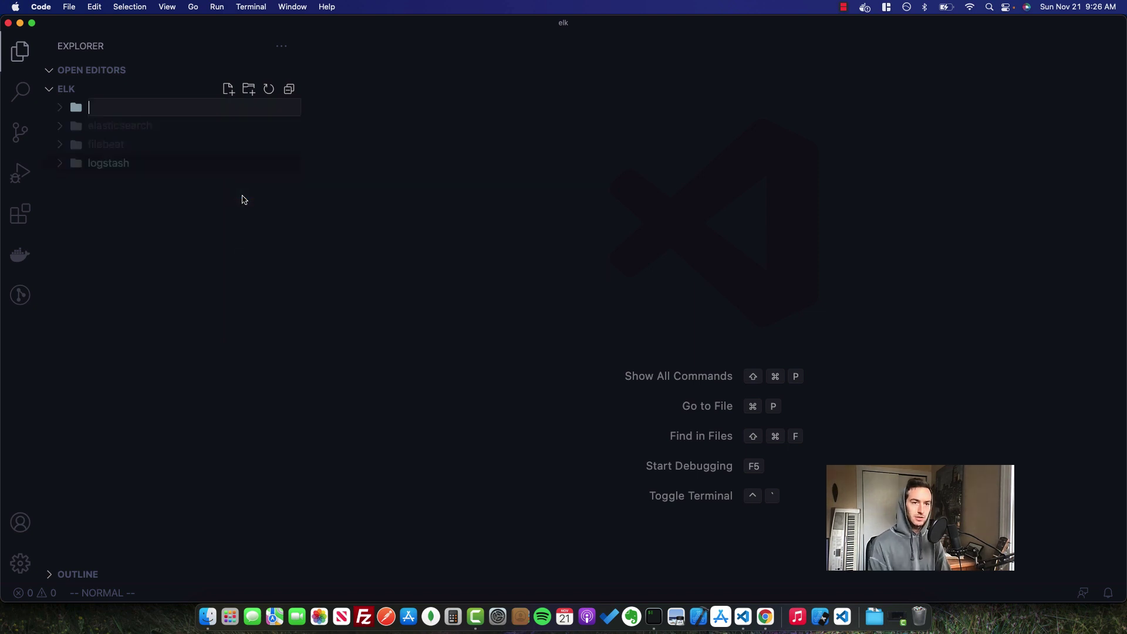
pyautogui.write('f')
pyautogui.press('BackSpace')
pyautogui.write('kibana')
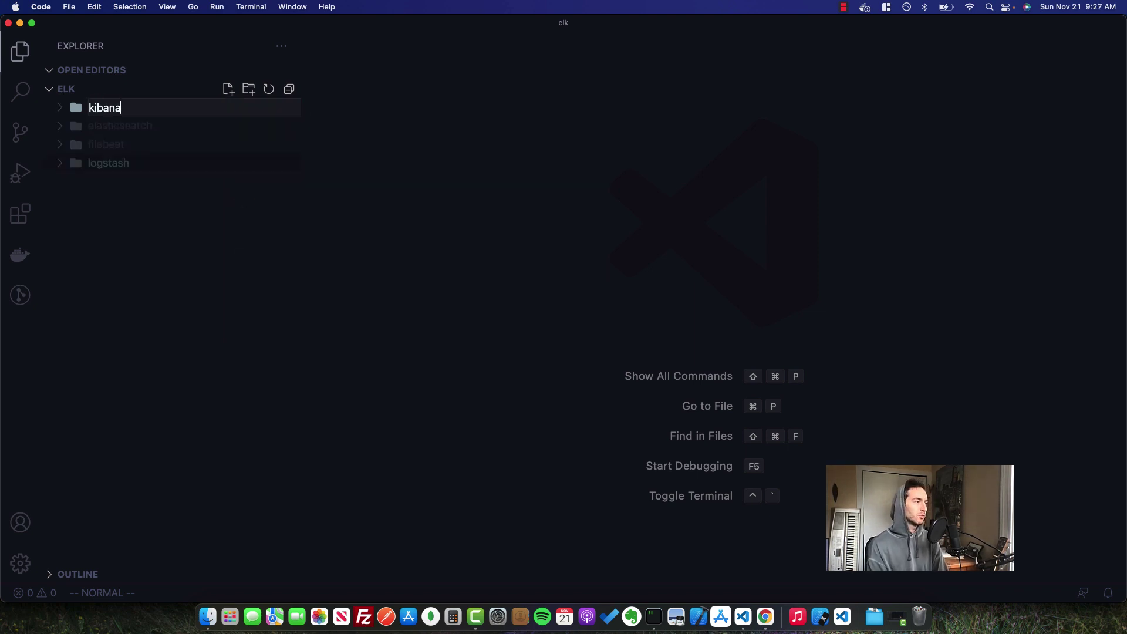
pyautogui.press('Return')
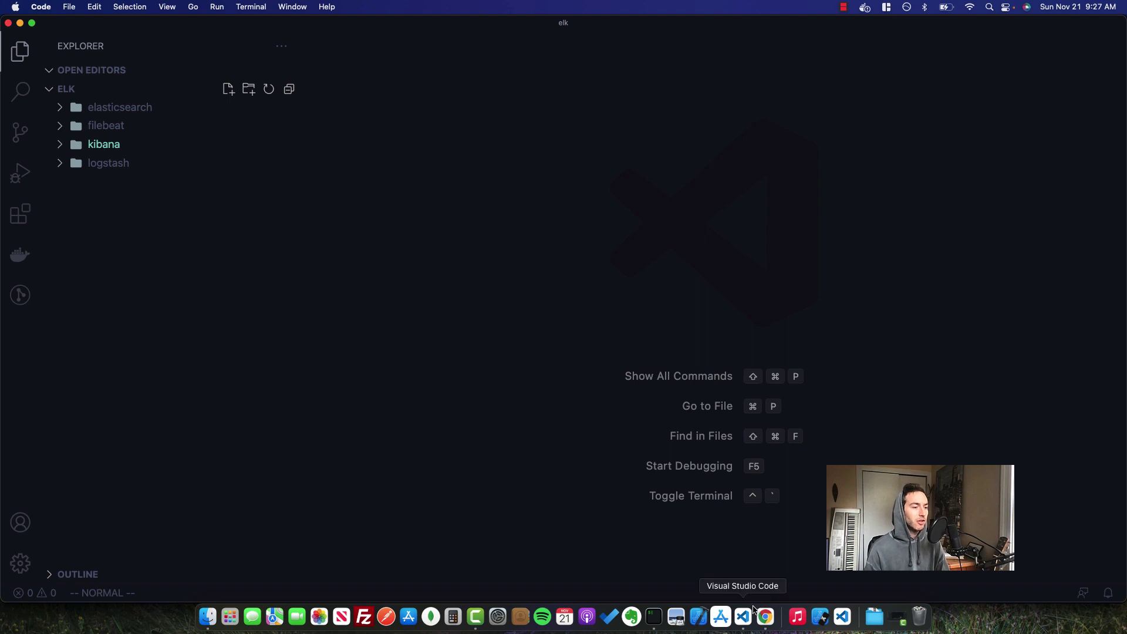
# Step: Switch to Chrome, find the official Elastic kibana chart on Artifact Hub and download its package content for version 7.15.0
pyautogui.click(766, 617)
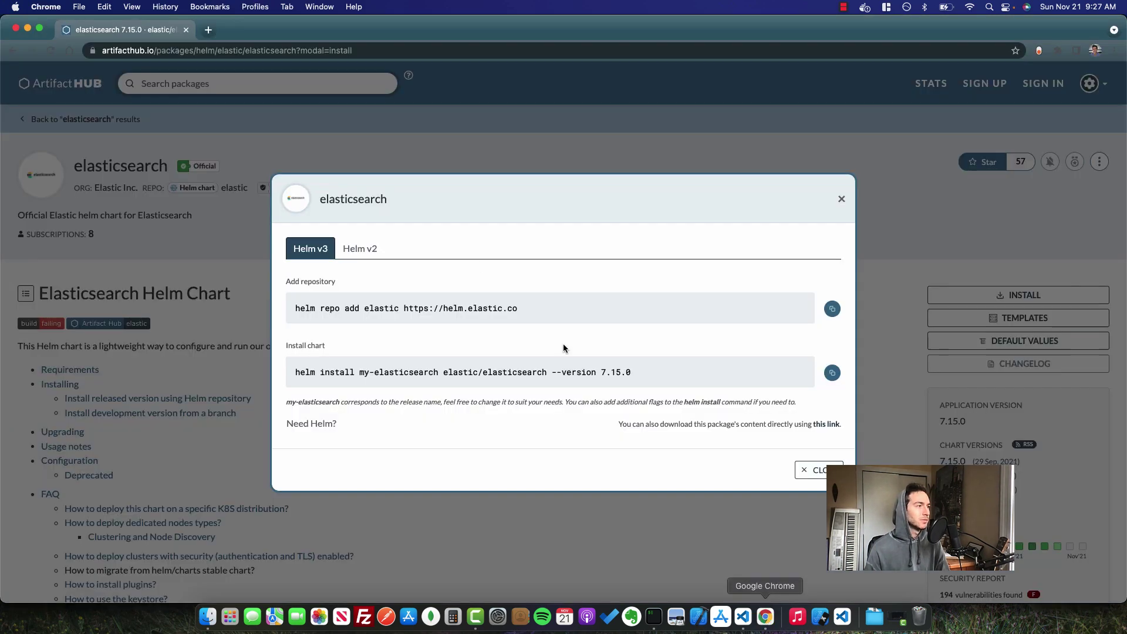
pyautogui.click(281, 104)
pyautogui.click(272, 89)
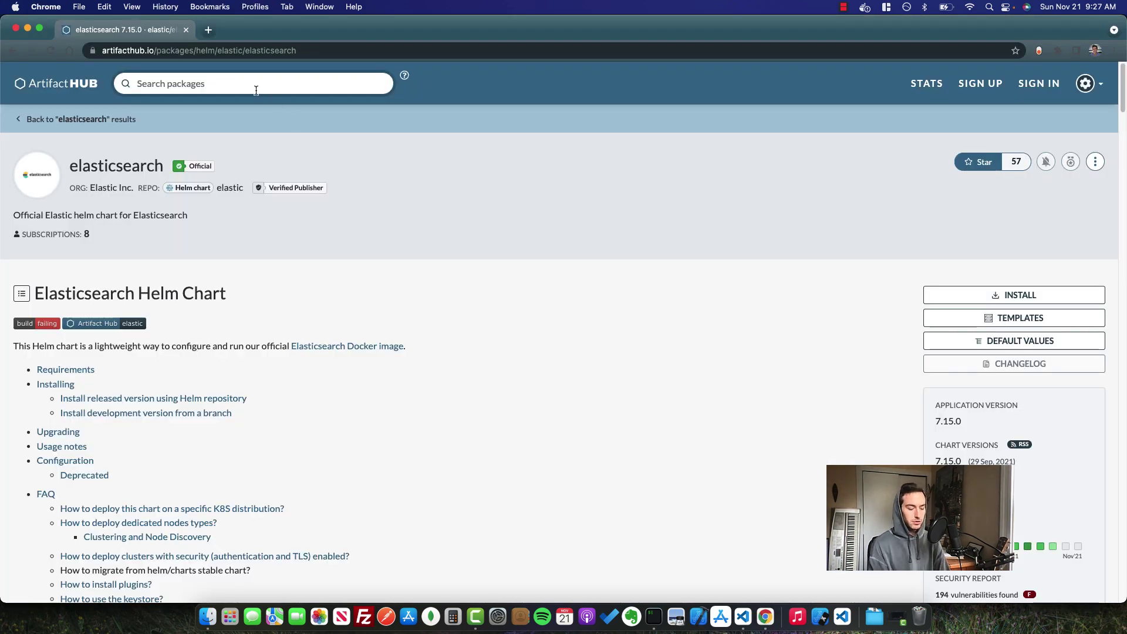
pyautogui.write('kibana')
pyautogui.press('Return')
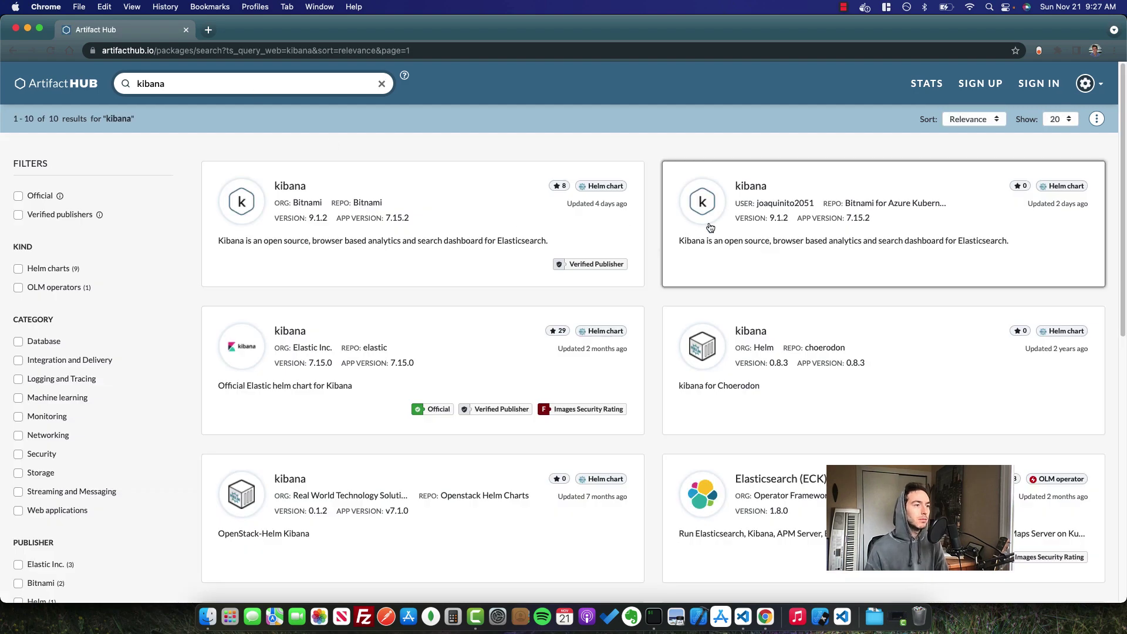
pyautogui.click(372, 364)
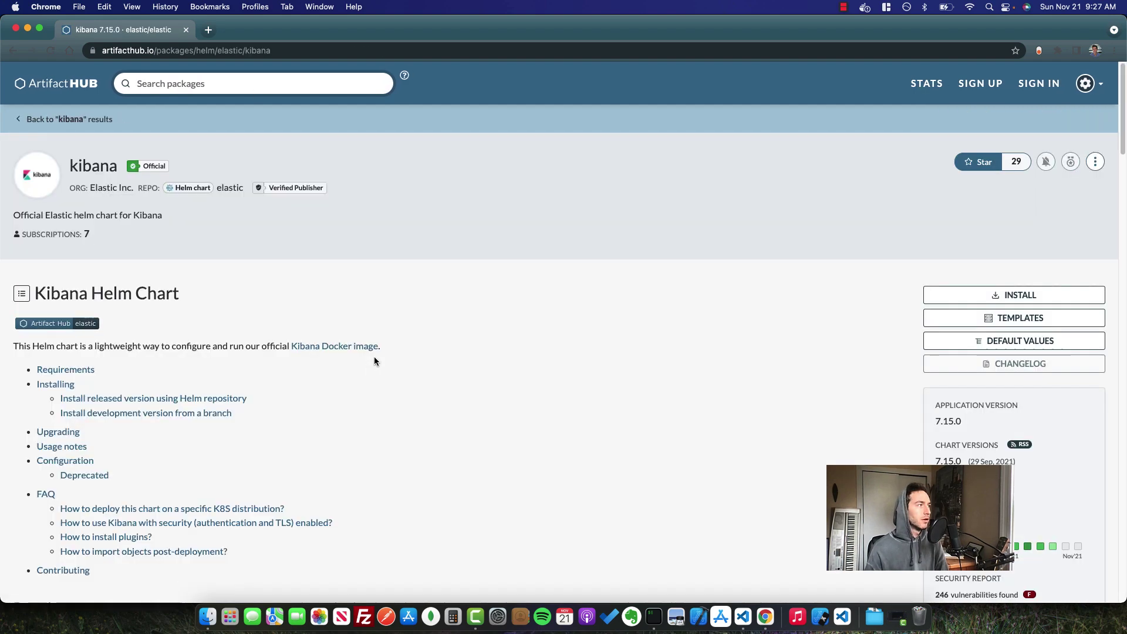
pyautogui.click(953, 297)
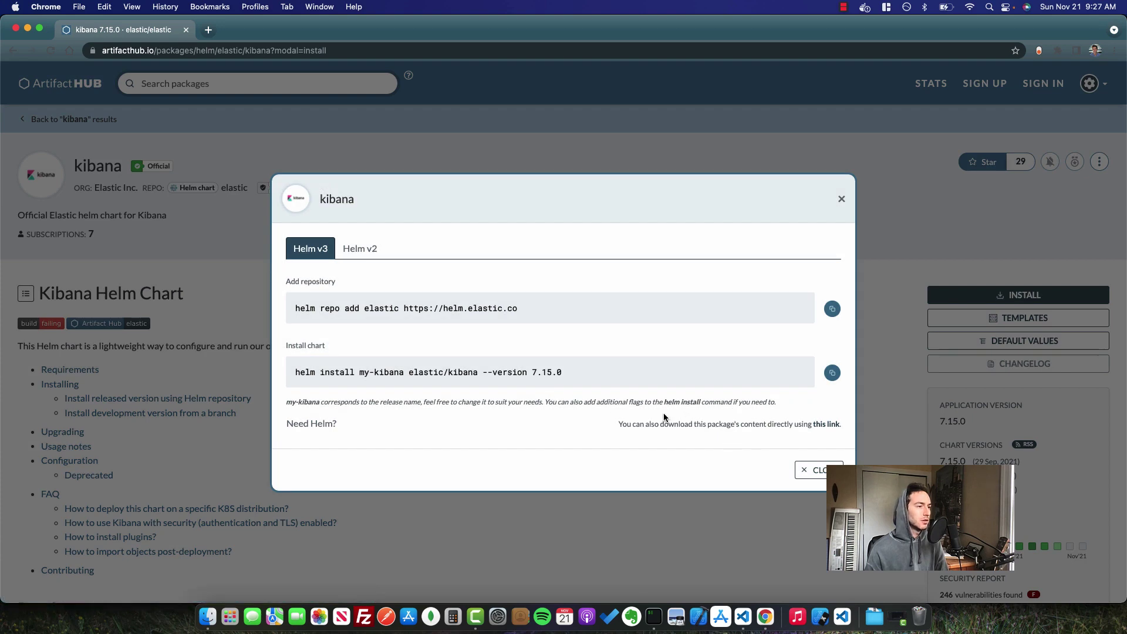
pyautogui.click(815, 427)
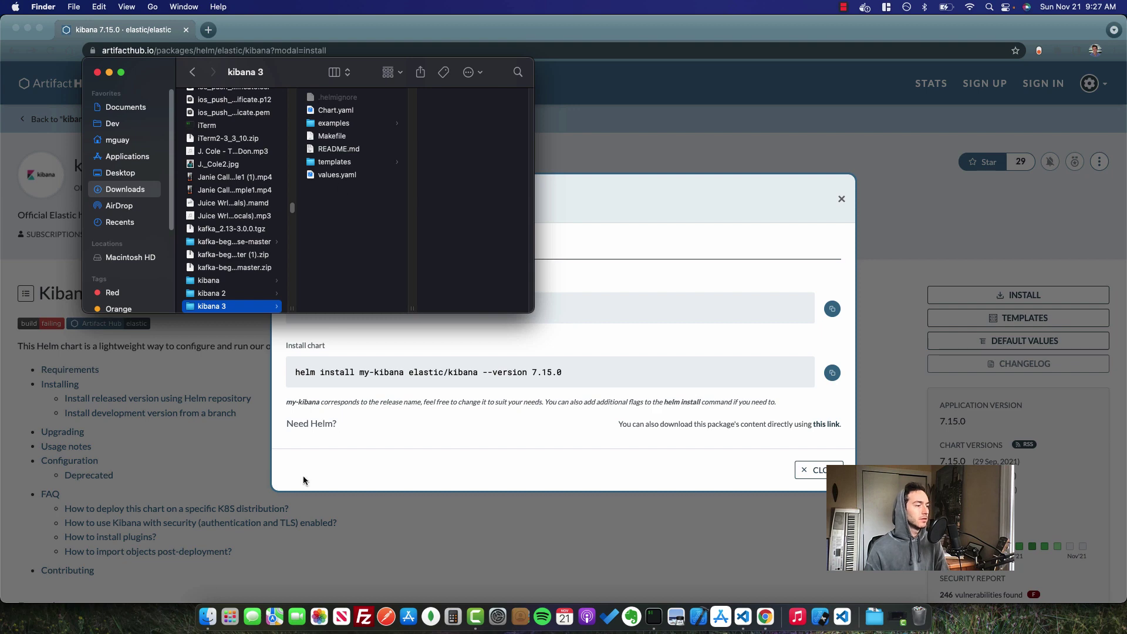
# Step: Copy all files of the extracted kibana 3 folder from Finder into the kibana folder in Visual Studio Code
pyautogui.moveTo(375, 69); pyautogui.dragTo(871, 50)
pyautogui.press('super+Tab')
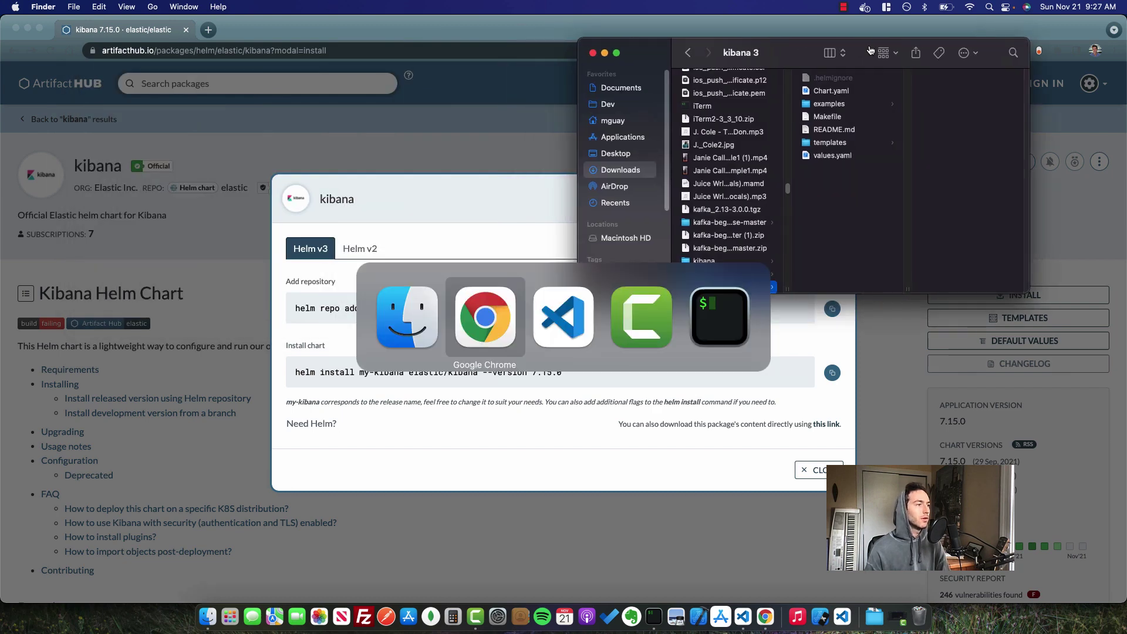
pyautogui.press('super+Tab')
pyautogui.press('super+Tab')
pyautogui.click(825, 79)
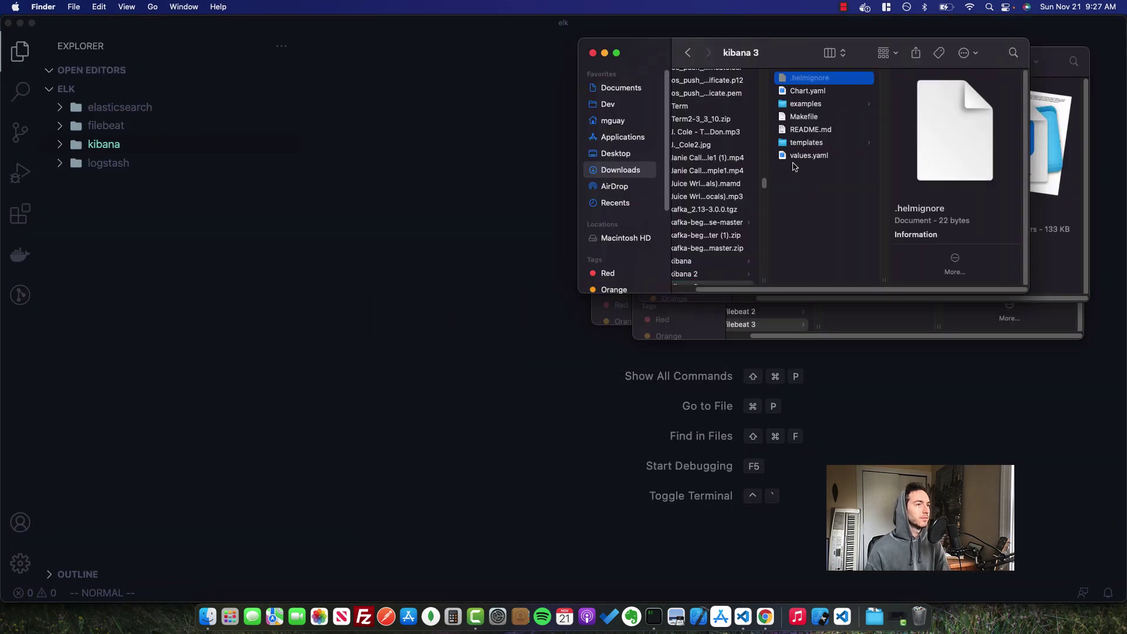
pyautogui.press('super+a')
pyautogui.moveTo(796, 157); pyautogui.dragTo(199, 141)
pyautogui.click(185, 147)
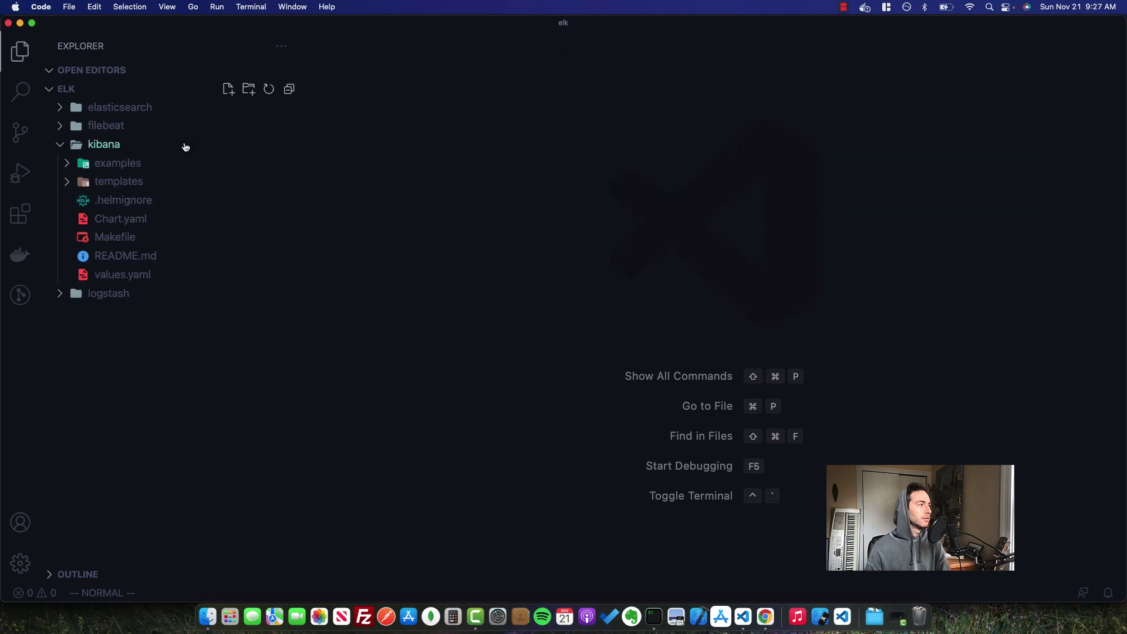
# Step: Delete the examples folder, Makefile and README.md from the kibana chart and open its values.yaml
pyautogui.rightClick(159, 163)
pyautogui.click(179, 333)
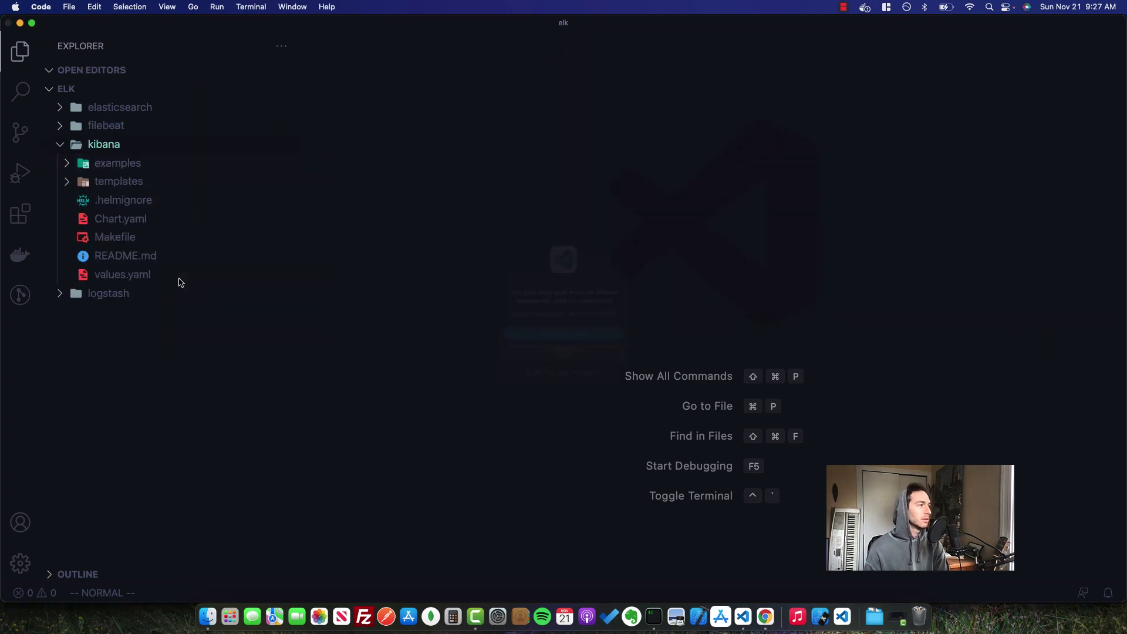
pyautogui.press('Return')
pyautogui.rightClick(133, 217)
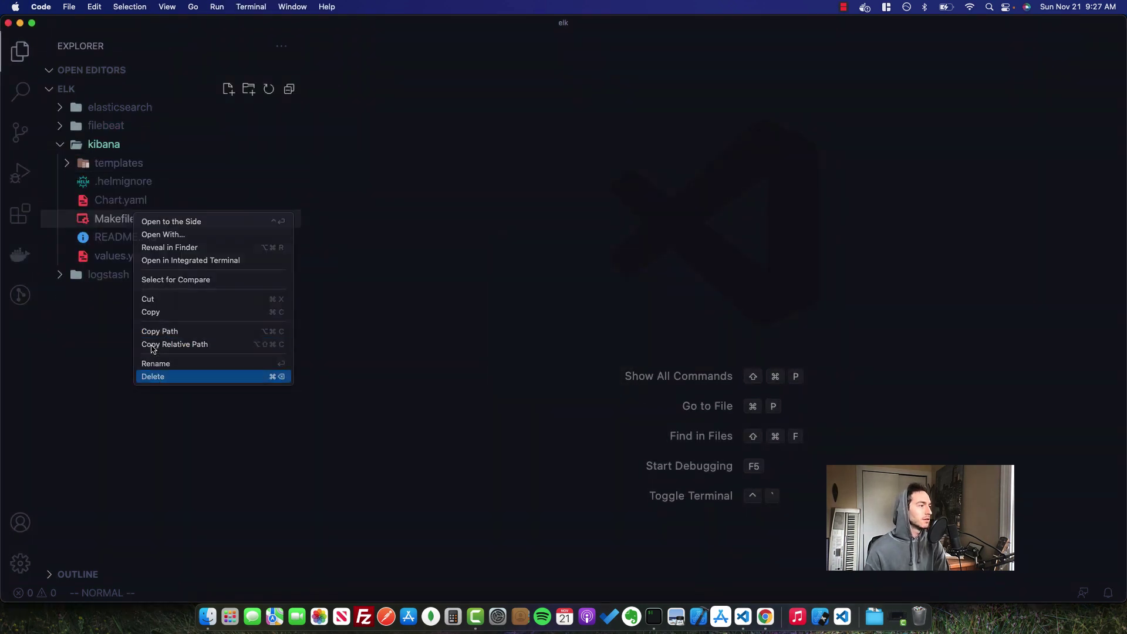
pyautogui.click(153, 376)
pyautogui.press('Return')
pyautogui.rightClick(122, 219)
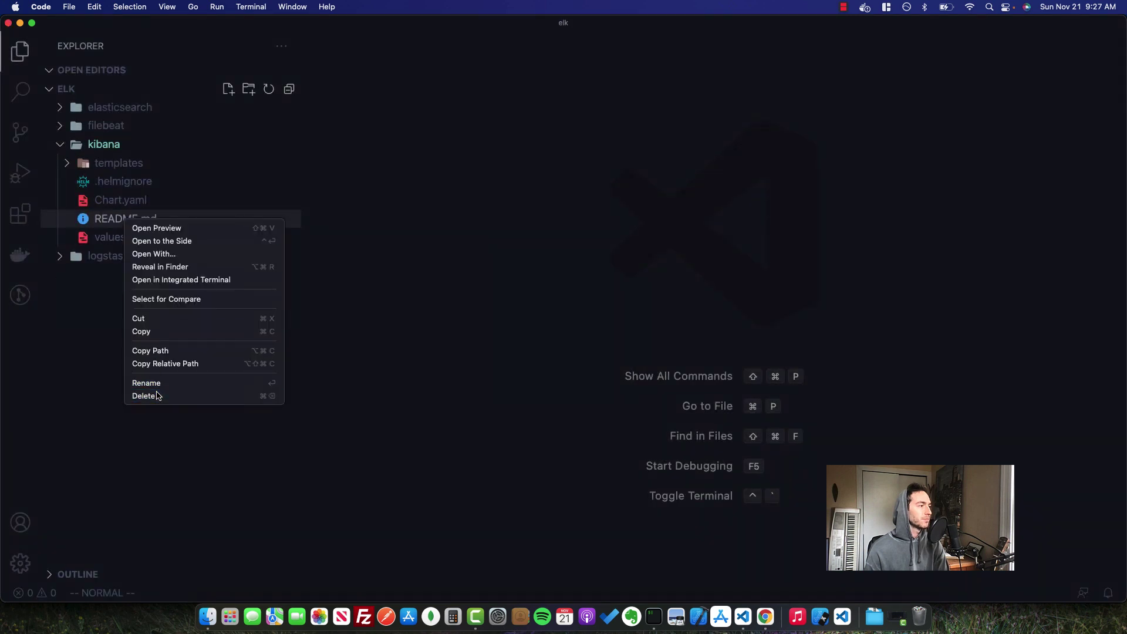
pyautogui.click(157, 396)
pyautogui.press('Return')
pyautogui.click(130, 222)
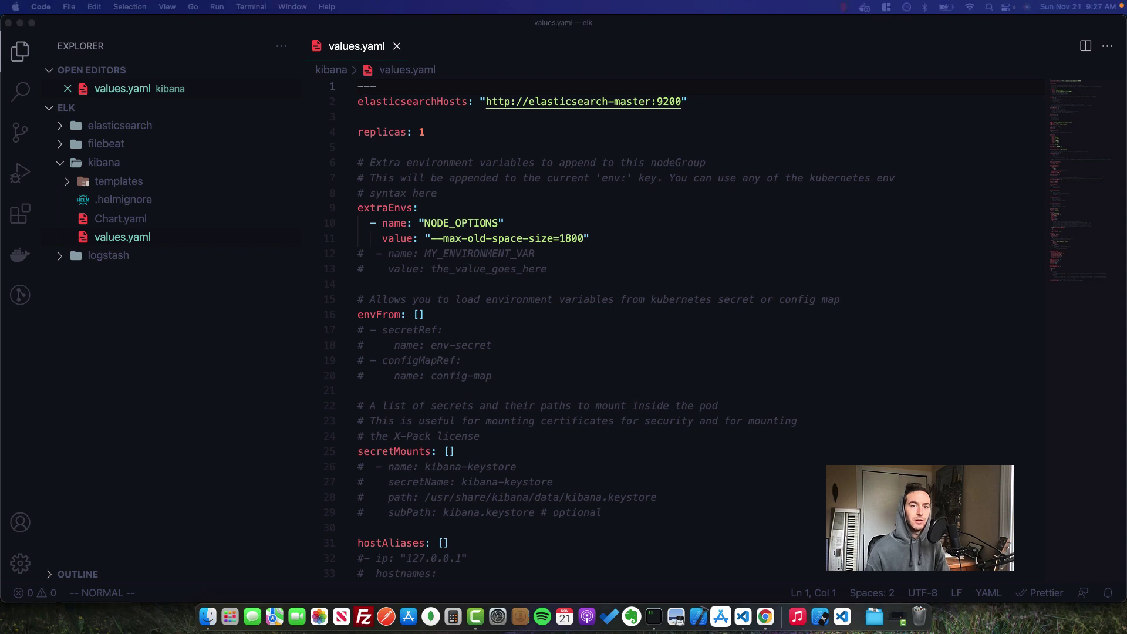
# Step: Check the elasticsearchHosts address and port in kibana's values.yaml
pyautogui.click(628, 238)
pyautogui.click(614, 149)
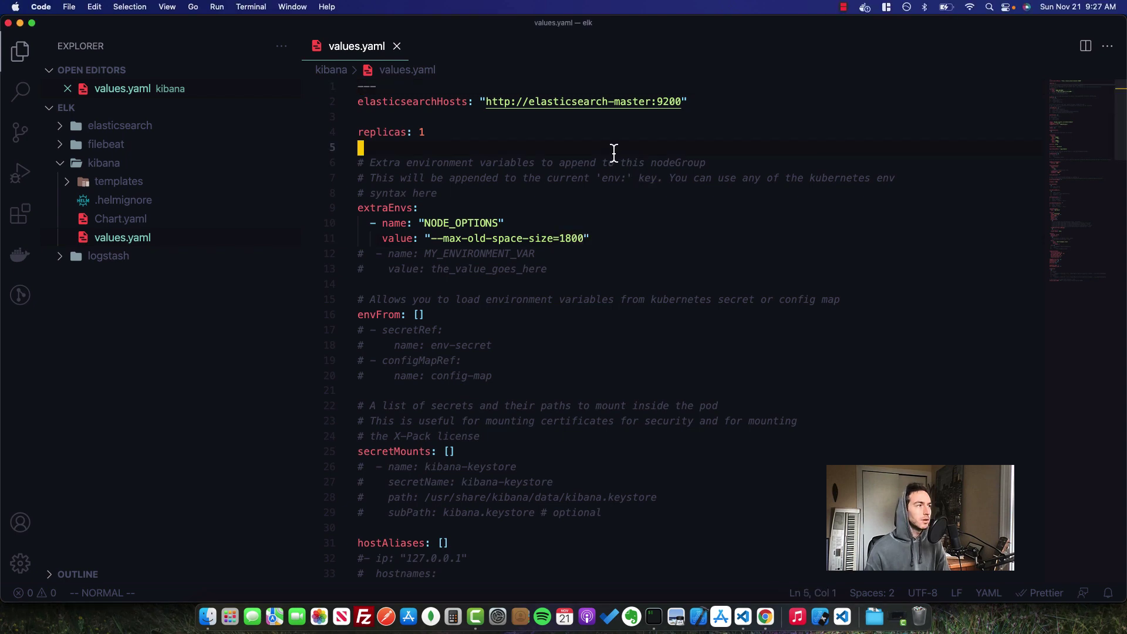
pyautogui.click(588, 126)
pyautogui.click(499, 106)
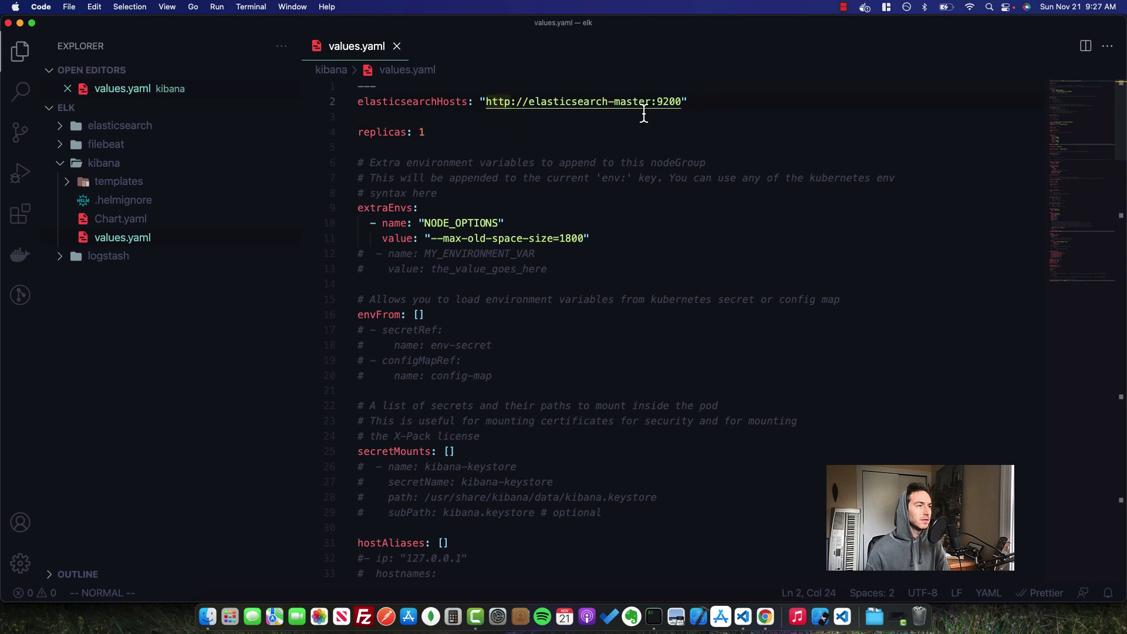
pyautogui.click(682, 106)
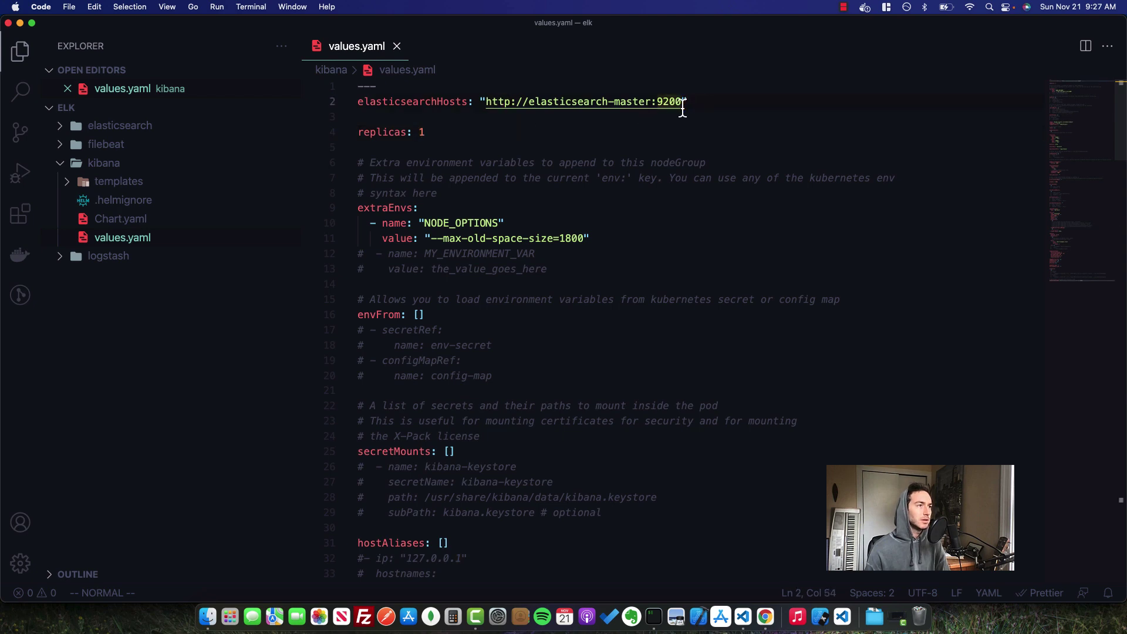
pyautogui.press('a')
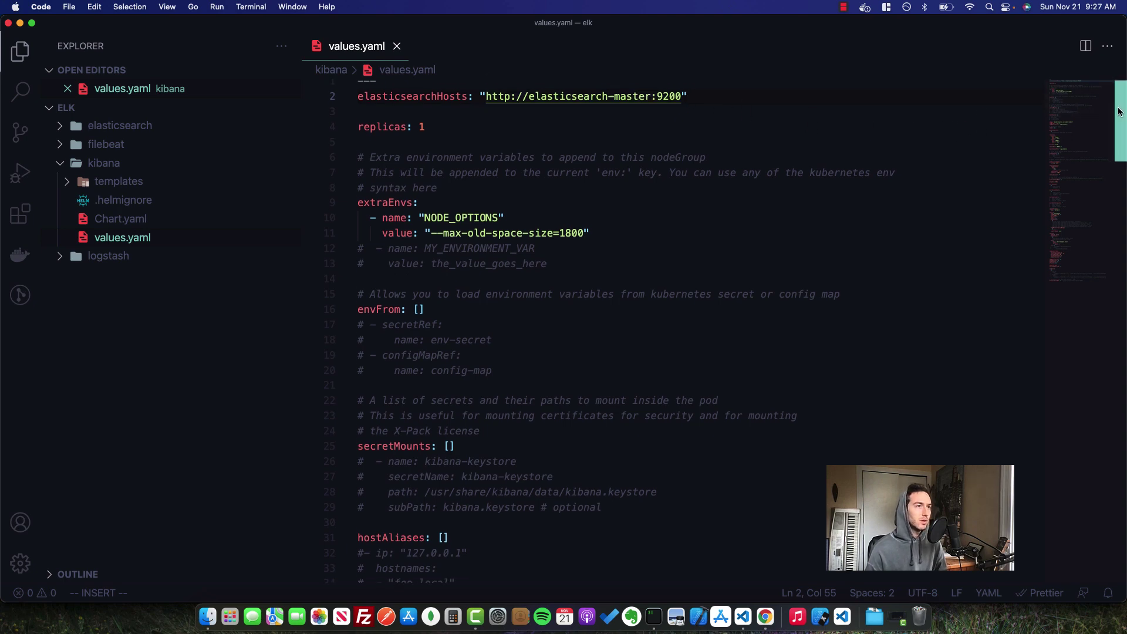
# Step: Set enabled to true under ingress in kibana's values.yaml
pyautogui.scroll(-5, 878, 351)
pyautogui.click(878, 350)
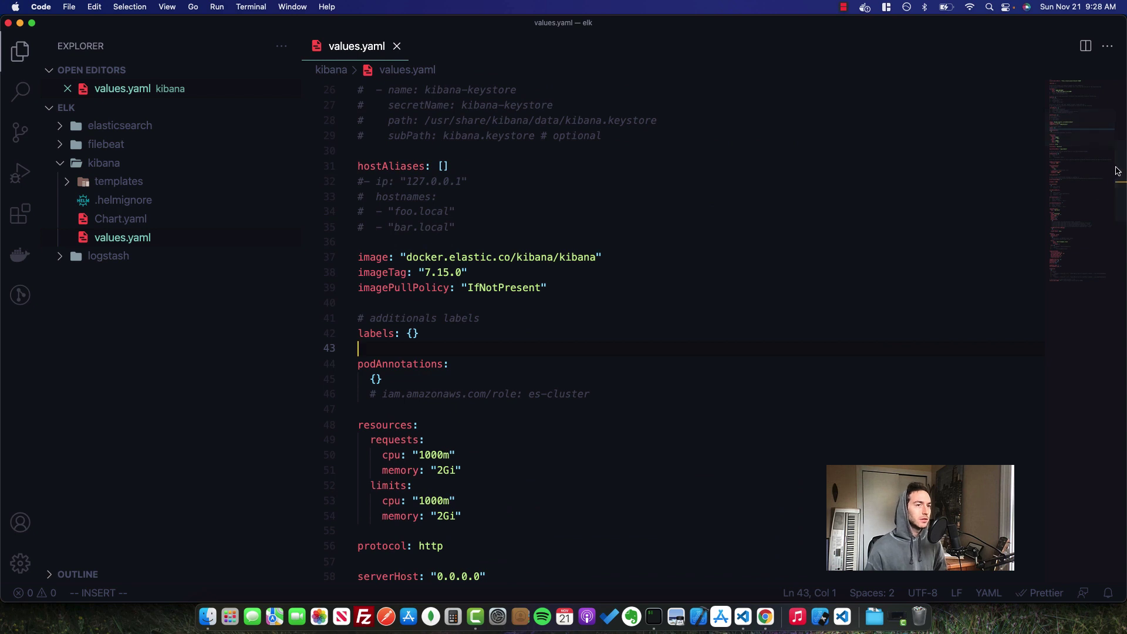
pyautogui.moveTo(1118, 171); pyautogui.dragTo(1120, 412)
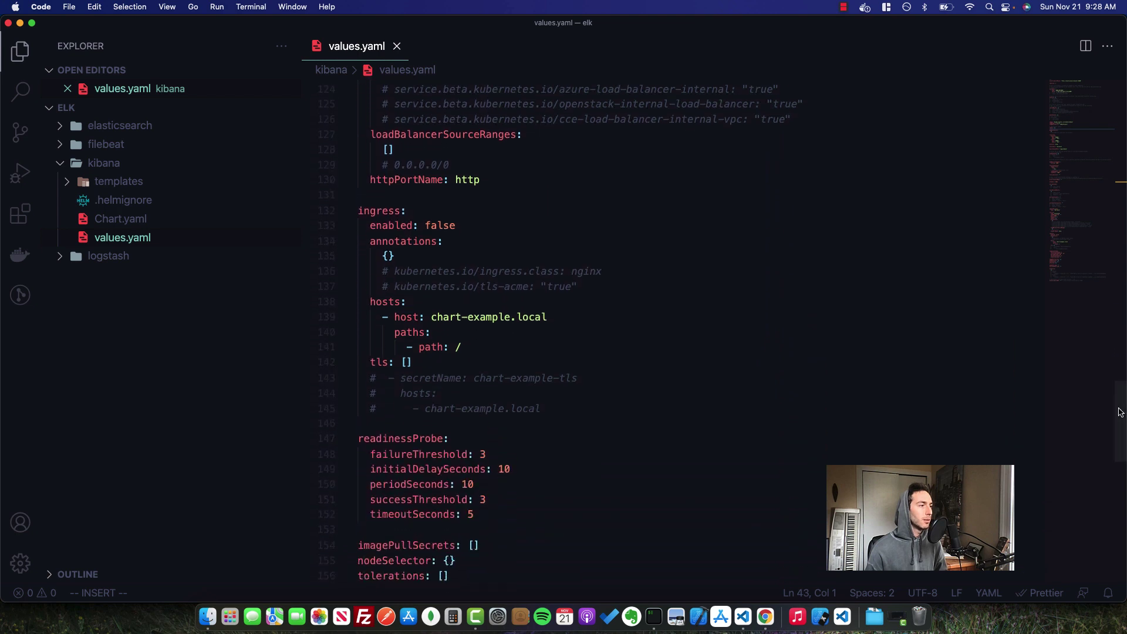
pyautogui.click(640, 225)
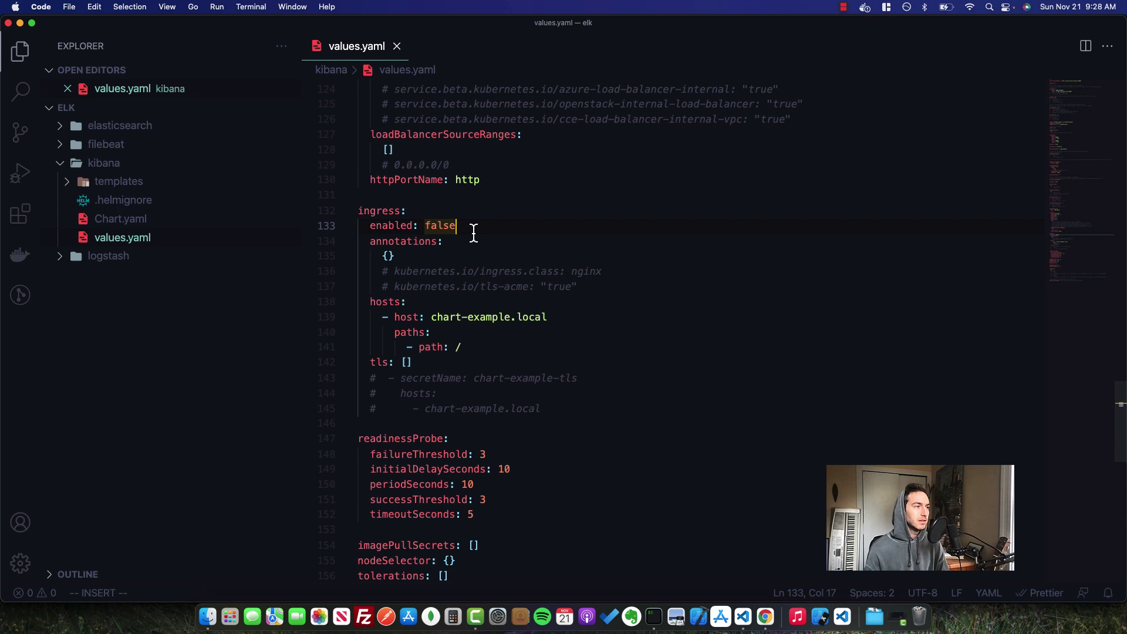
pyautogui.scroll(1, 473, 233)
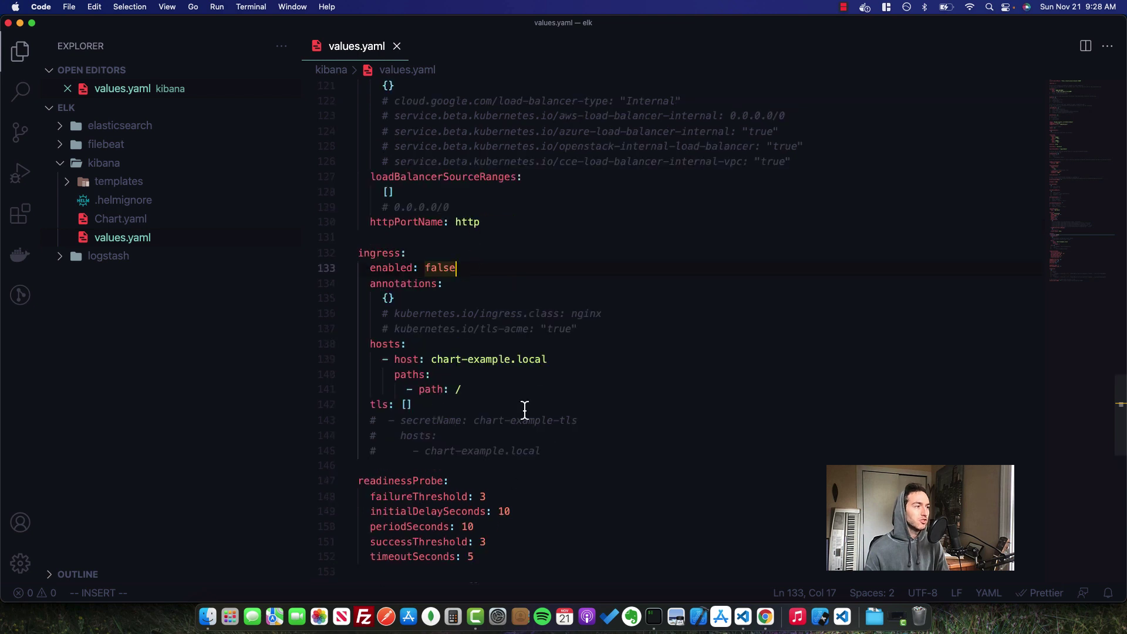
pyautogui.doubleClick(445, 264)
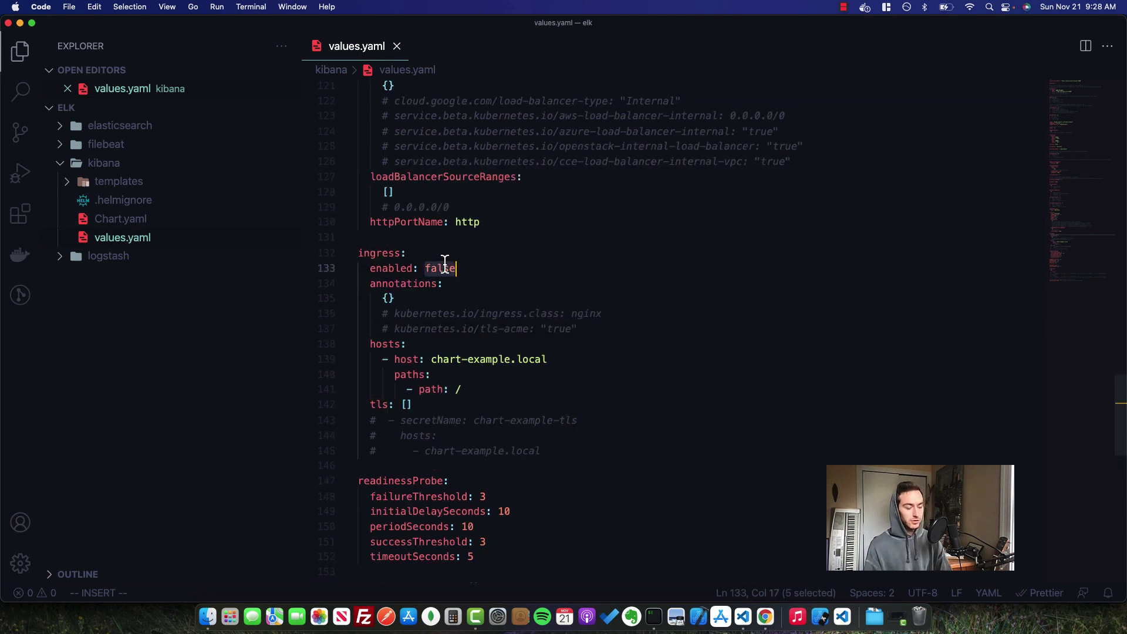
pyautogui.write('true')
pyautogui.press('Down')
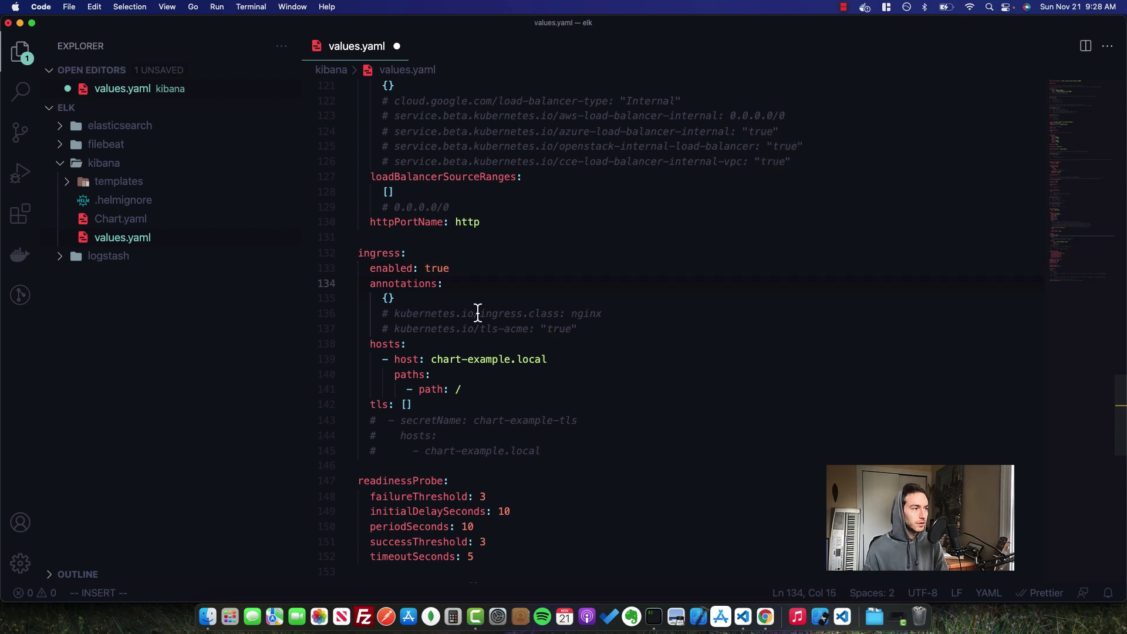
# Step: Uncomment the kubernetes.io/ingress.class: nginx annotation under ingress, remove the empty braces above it and save the file
pyautogui.click(478, 313)
pyautogui.click(498, 327)
pyautogui.click(504, 317)
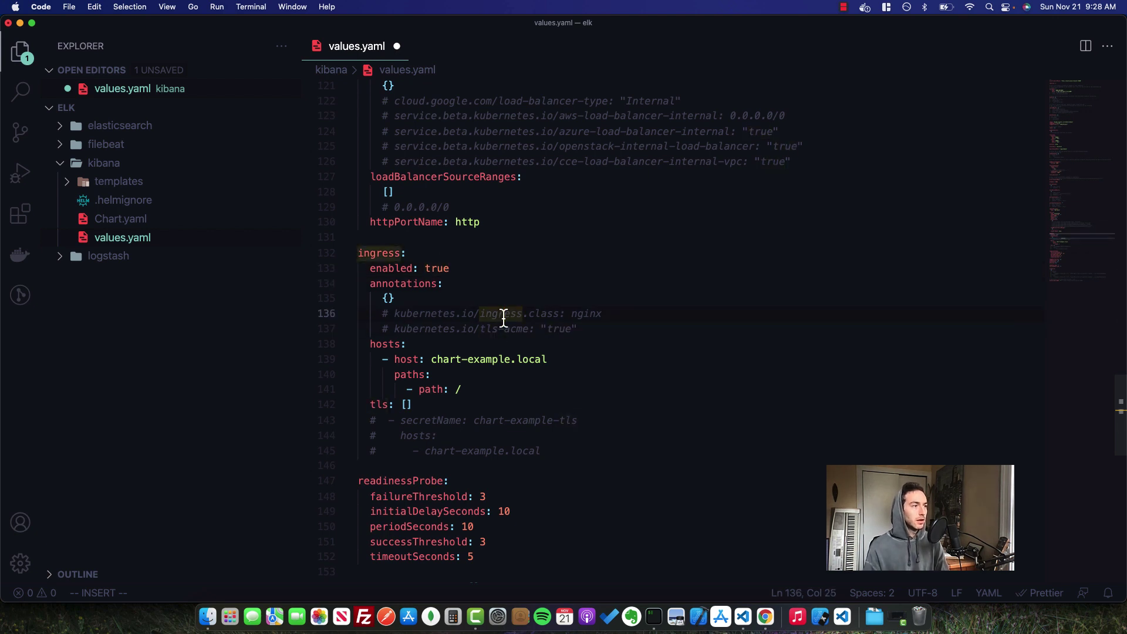
pyautogui.press('super+slash')
pyautogui.press('Up')
pyautogui.press('super+BackSpace')
pyautogui.press('BackSpace')
pyautogui.press('super+s')
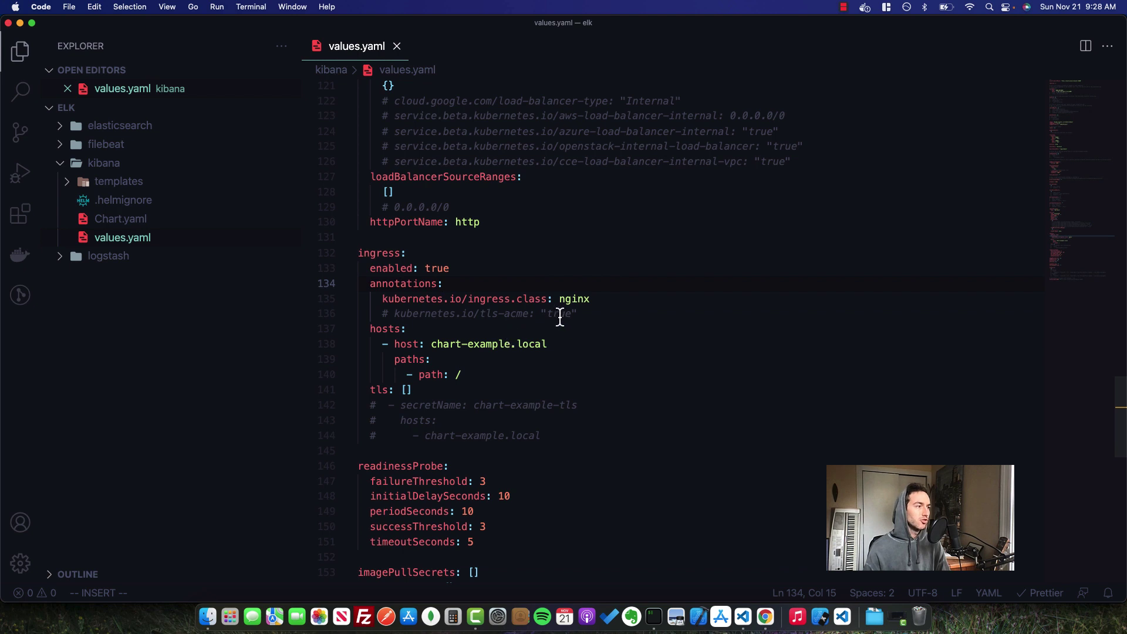
# Step: Review the nginx ingress class annotation in values.yaml and the Quick start helm command of the ingress-nginx installation guide in Chrome
pyautogui.press('Down')
pyautogui.press('Down')
pyautogui.press('Down')
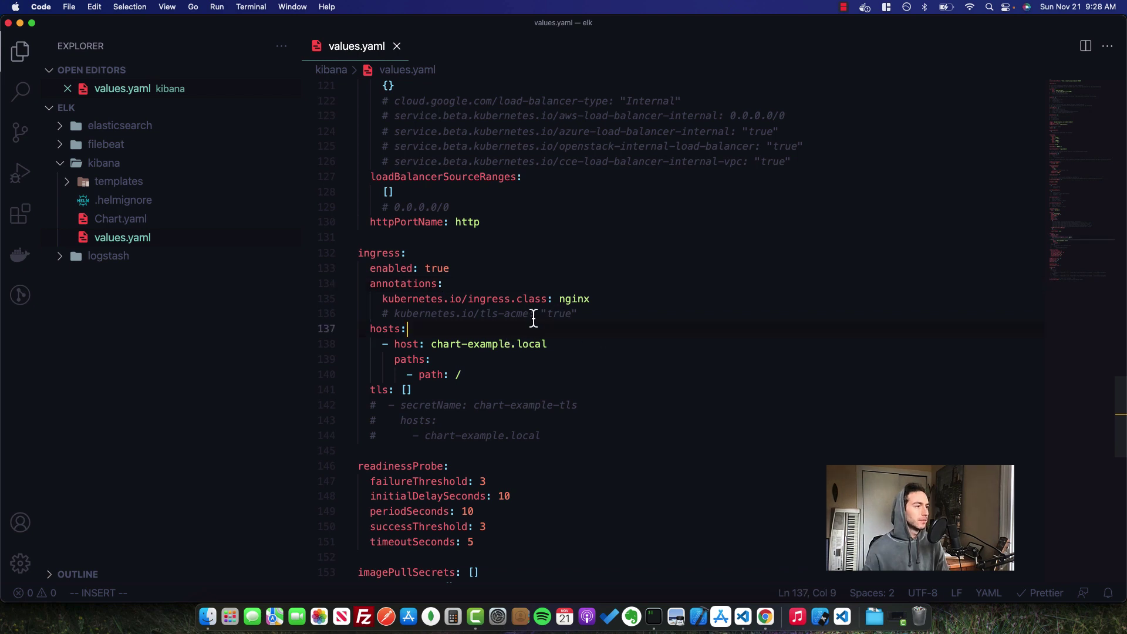
pyautogui.click(597, 299)
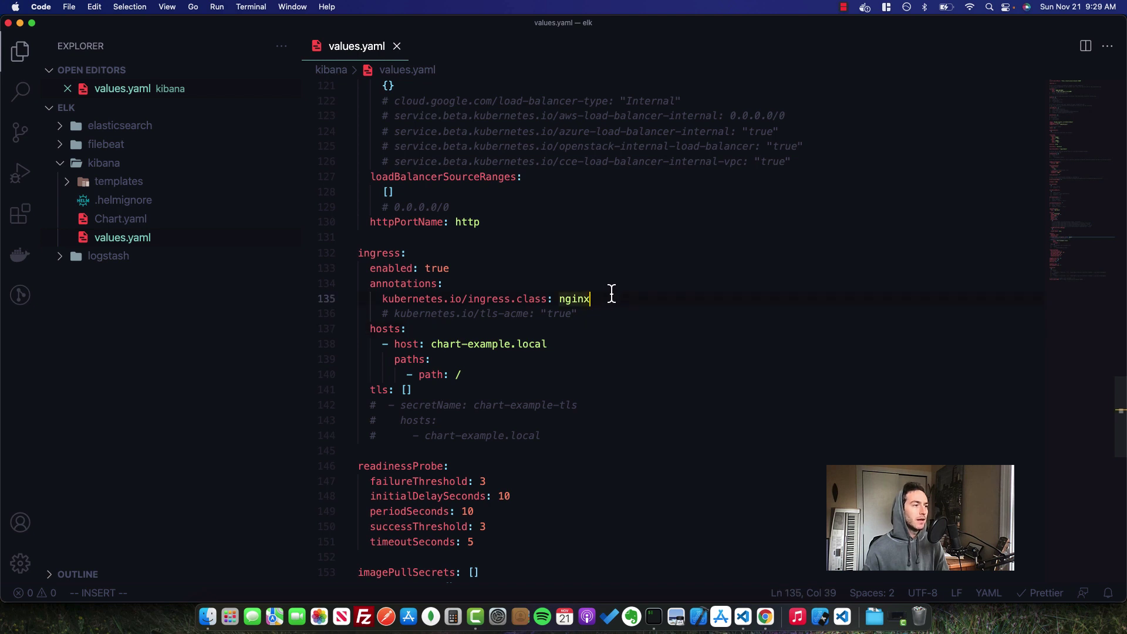
pyautogui.press('super+Tab')
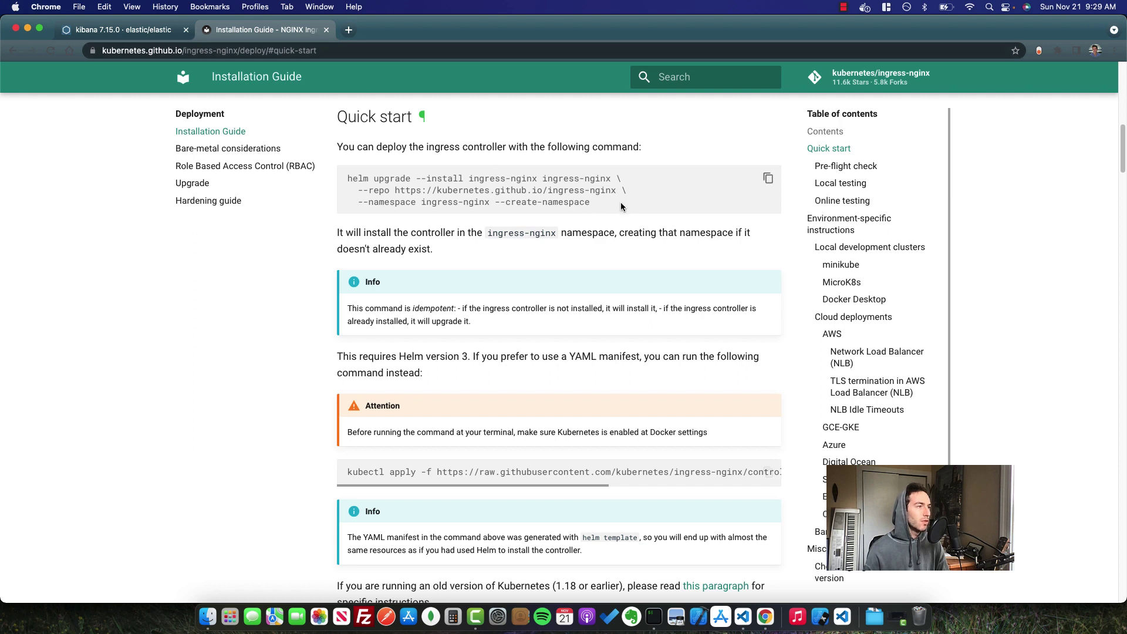
pyautogui.moveTo(621, 207); pyautogui.dragTo(345, 177)
pyautogui.click(381, 182)
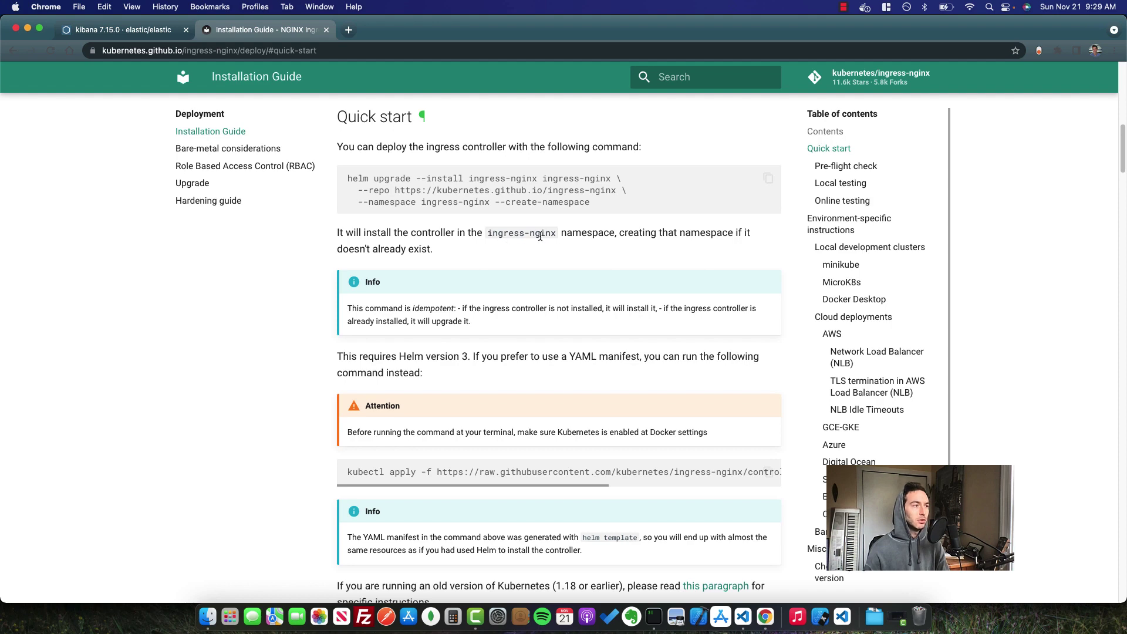
pyautogui.press('super+Tab')
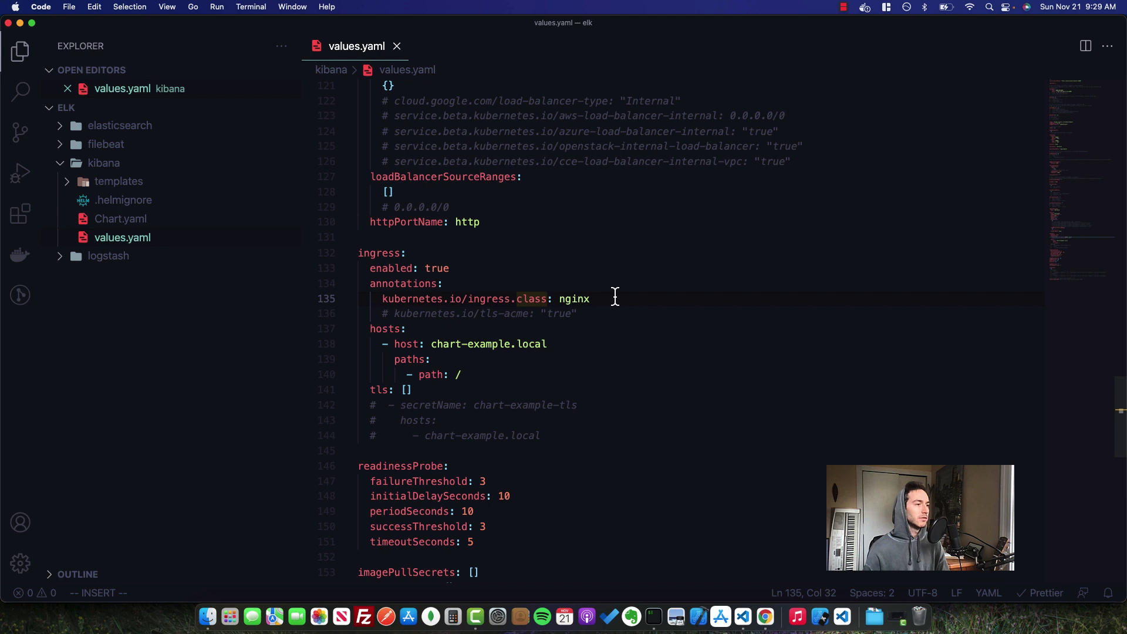
pyautogui.moveTo(615, 296); pyautogui.dragTo(381, 301)
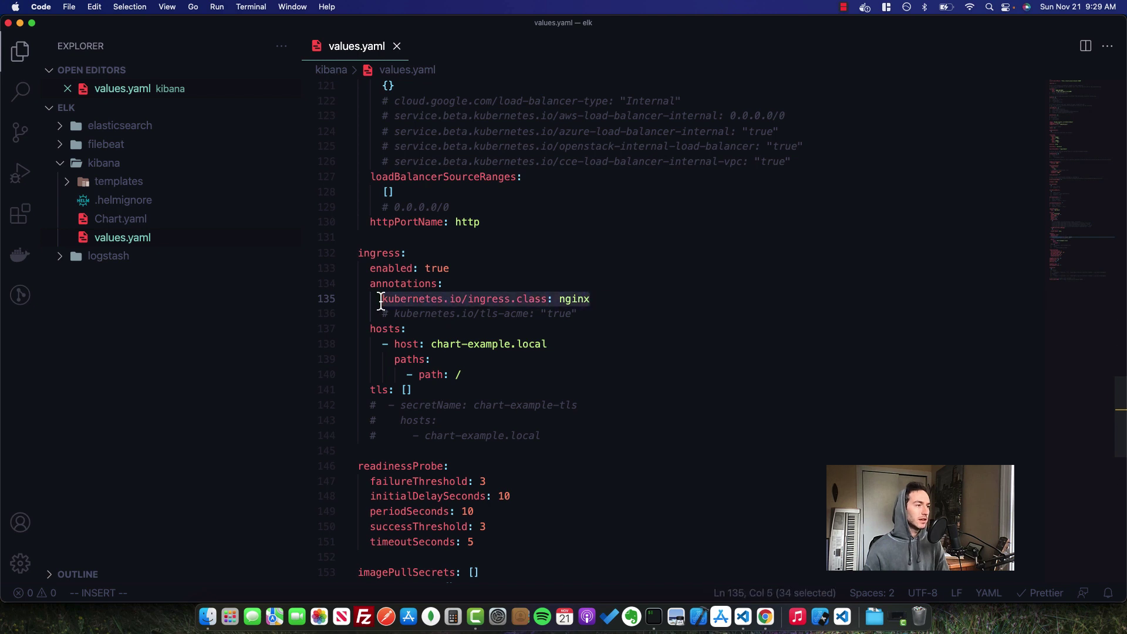
# Step: Replace the example host under ingress hosts in kibana's values.yaml with kubernetes.docker.internal
pyautogui.click(440, 301)
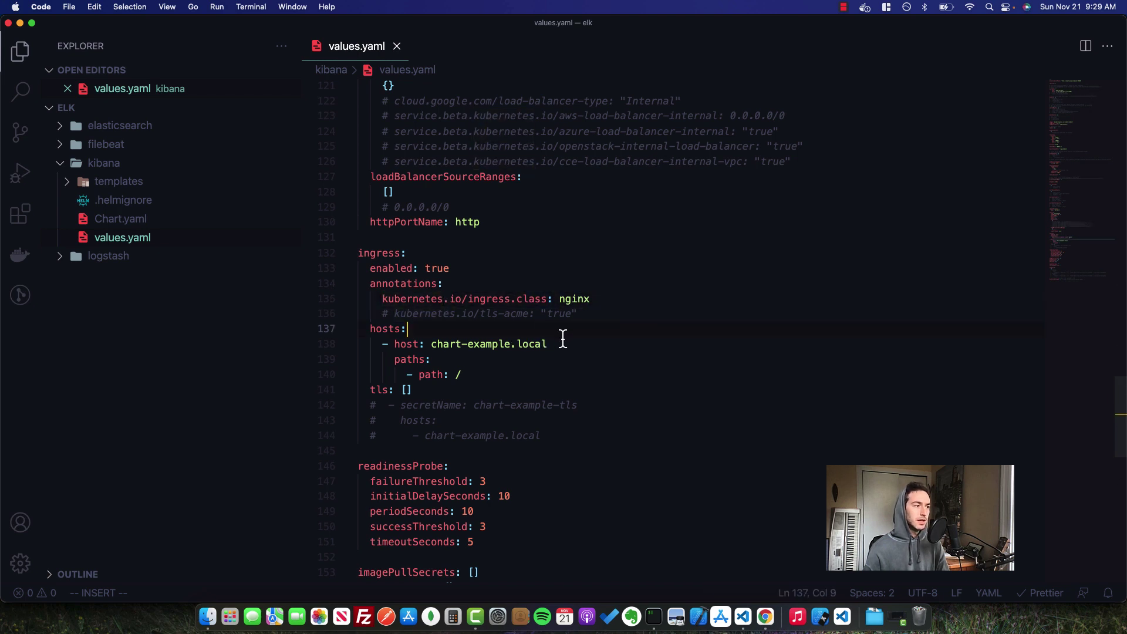
pyautogui.moveTo(549, 344); pyautogui.dragTo(432, 344)
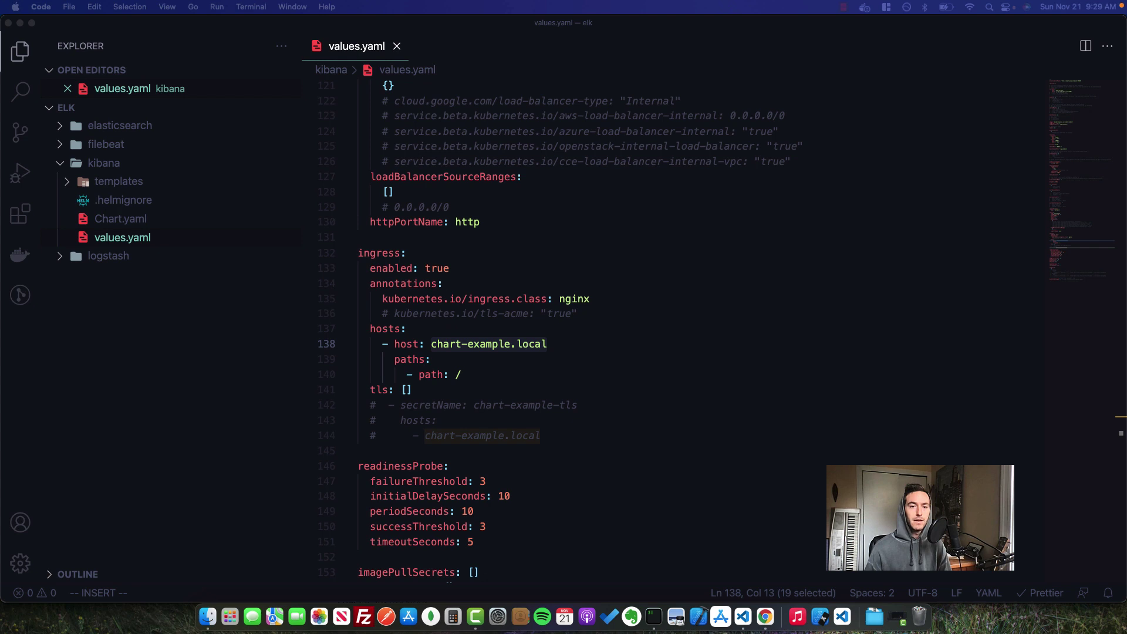
pyautogui.click(565, 347)
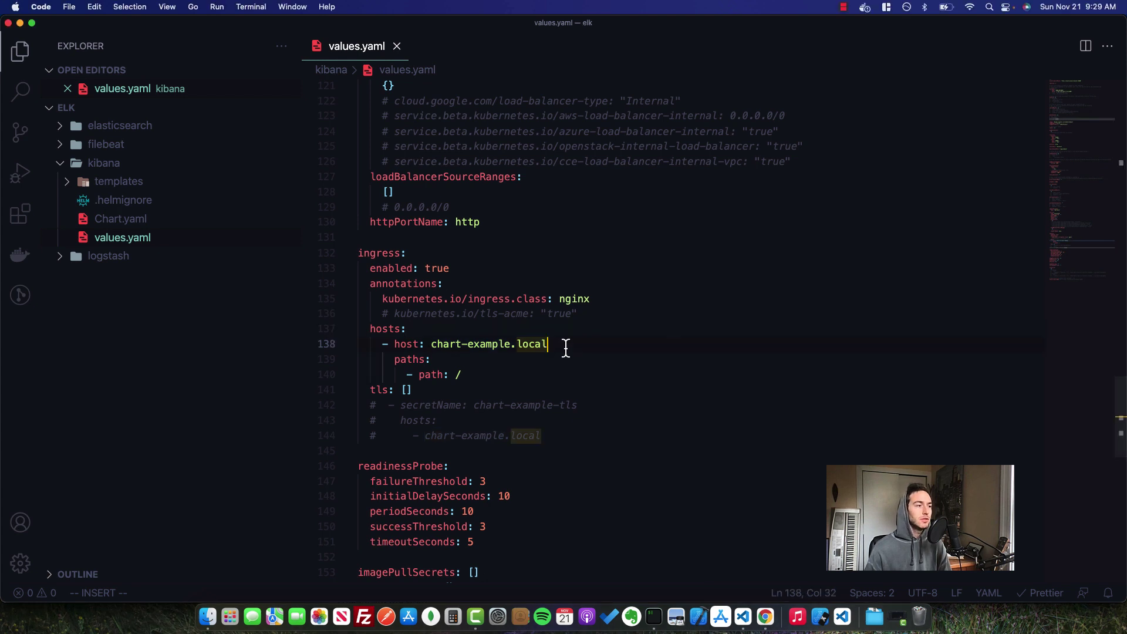
pyautogui.moveTo(565, 347); pyautogui.dragTo(431, 346)
pyautogui.write('kubernetes.docker.internal')
pyautogui.click(616, 328)
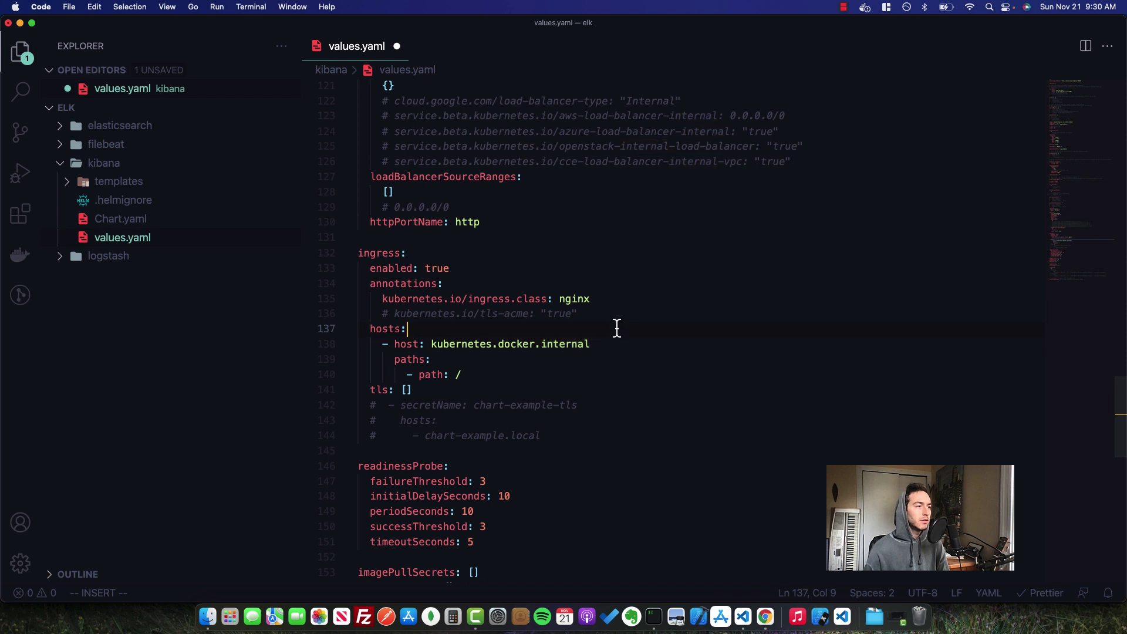
# Step: Save kibana's values.yaml and tidy the workspace by closing all editors and collapsing the project folders
pyautogui.click(865, 7)
pyautogui.press('Escape')
pyautogui.click(623, 345)
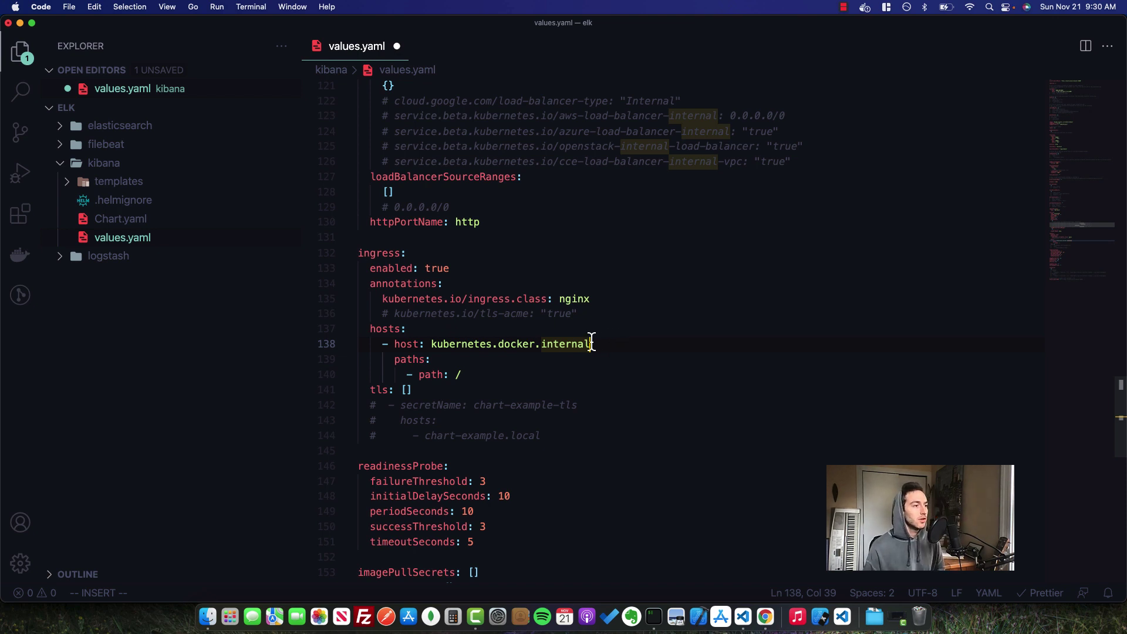
pyautogui.moveTo(591, 344); pyautogui.dragTo(432, 347)
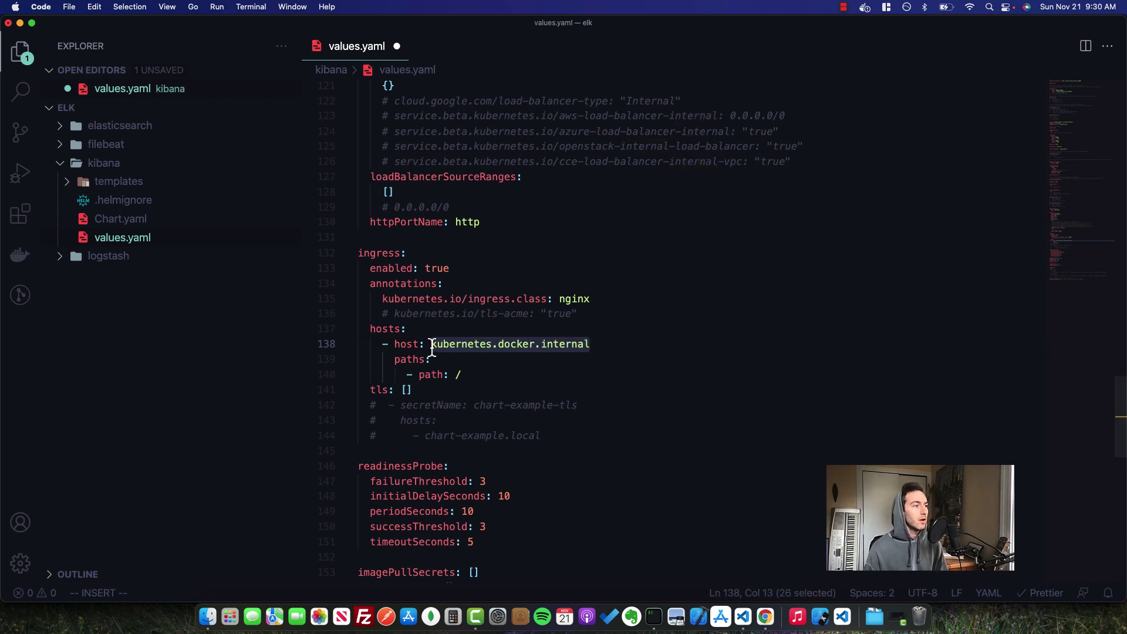
pyautogui.click(432, 345)
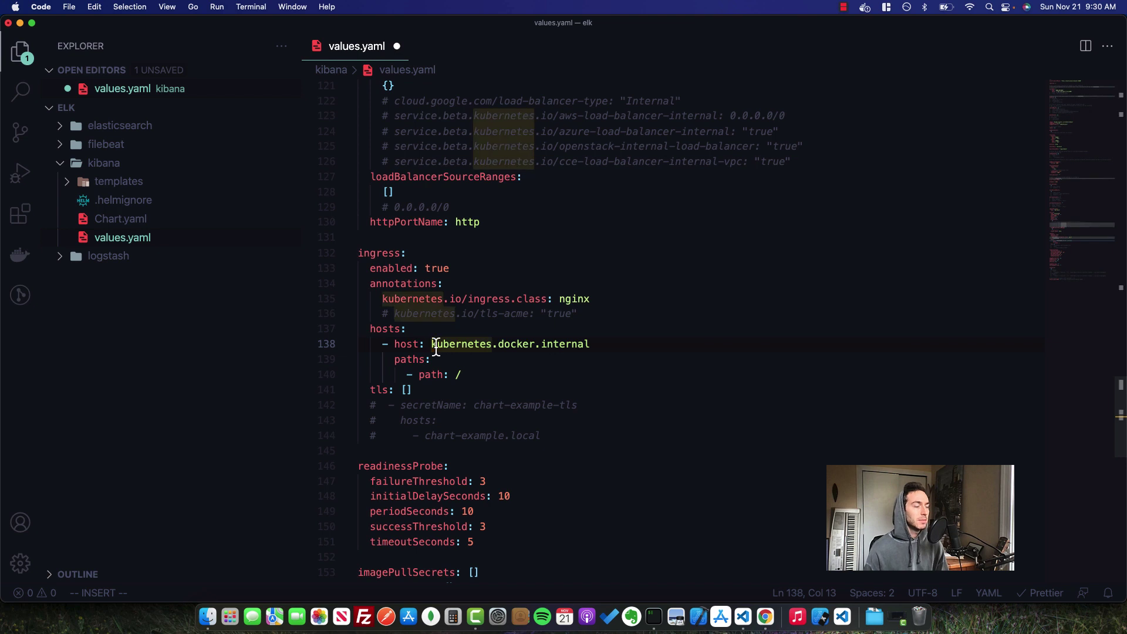
pyautogui.click(504, 345)
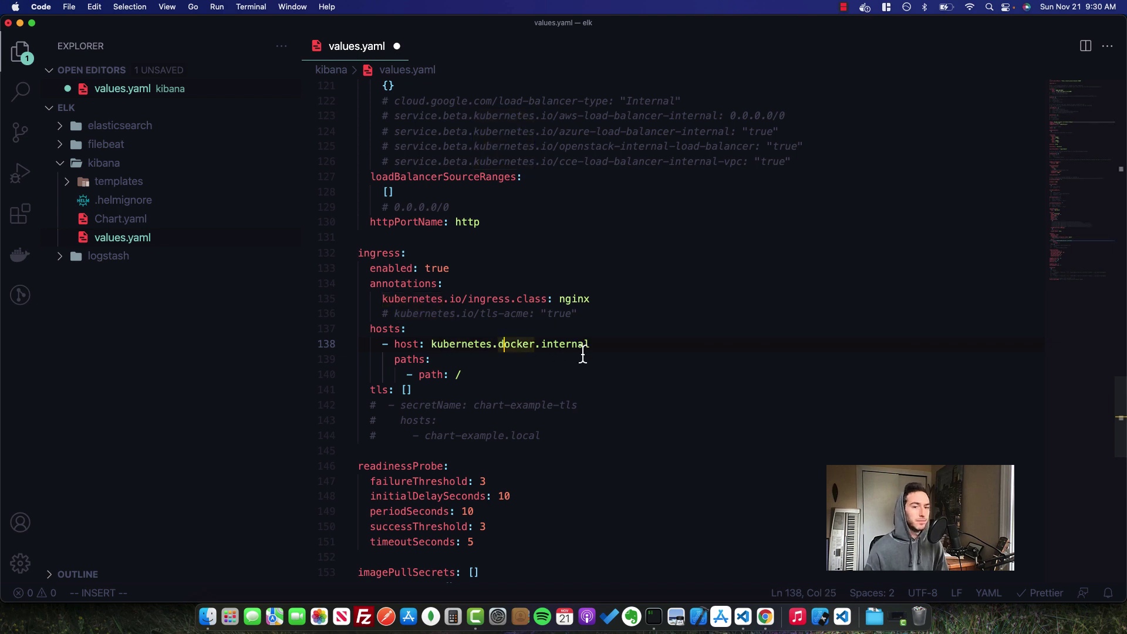
pyautogui.click(575, 389)
pyautogui.press('super+s')
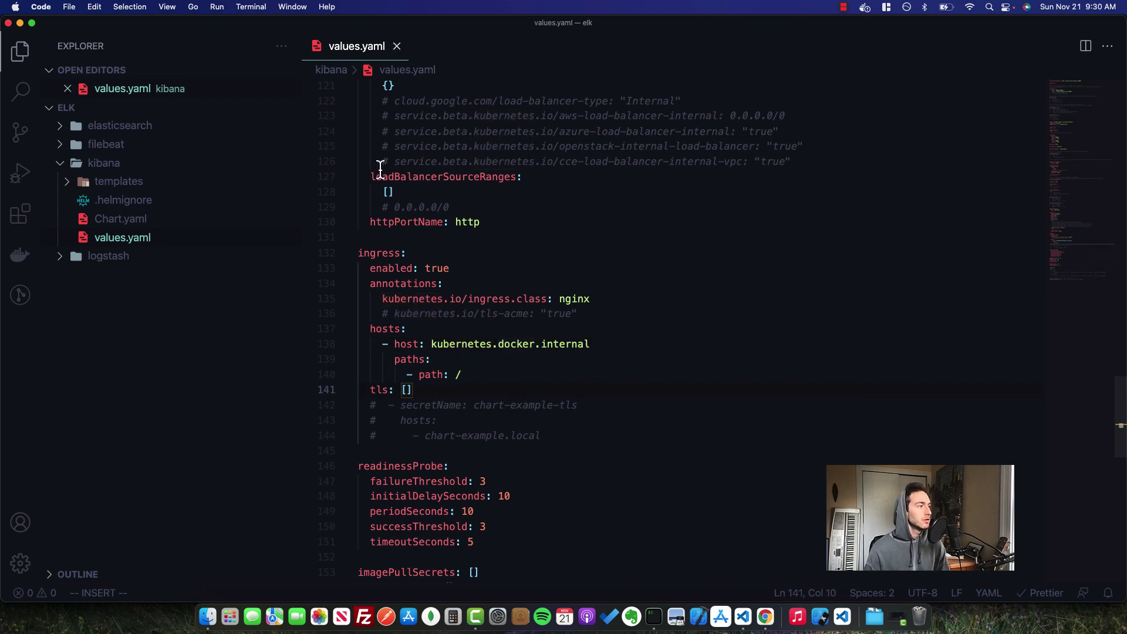
pyautogui.click(289, 71)
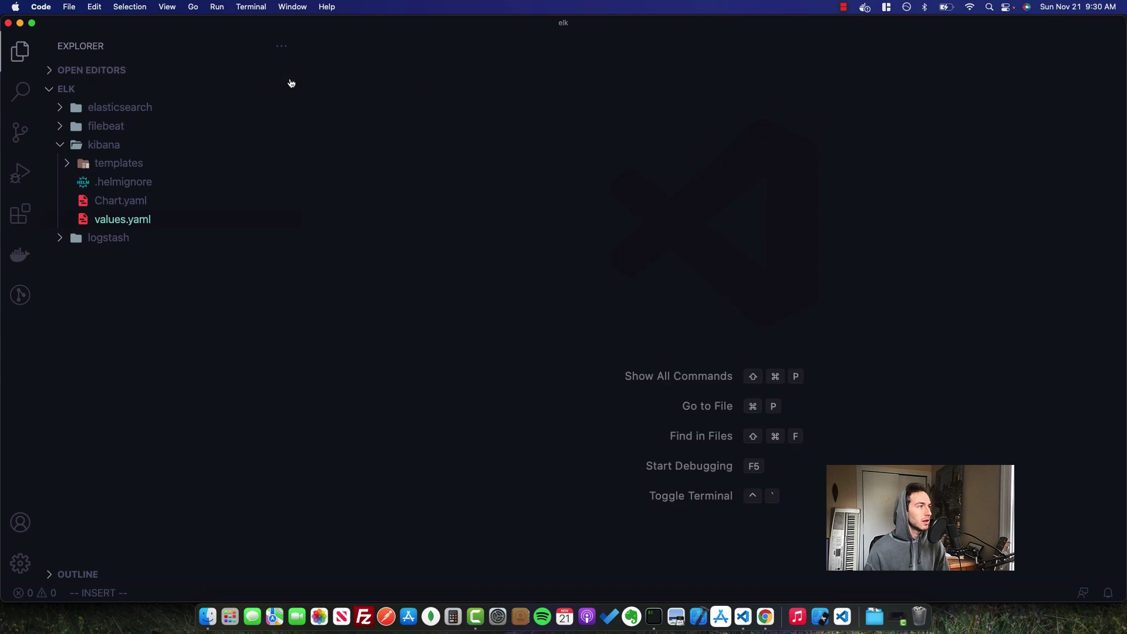
pyautogui.click(289, 89)
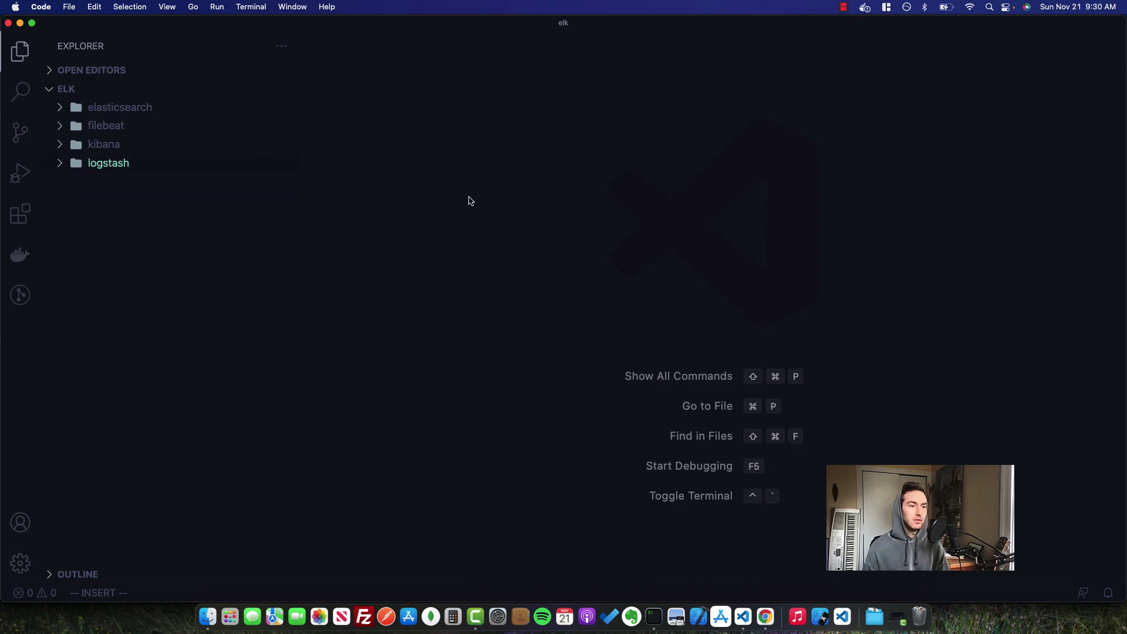
# Step: Switch to iTerm2 and list the pods in the default namespace with kubectl get pods
pyautogui.click(654, 616)
pyautogui.write('kubectl')
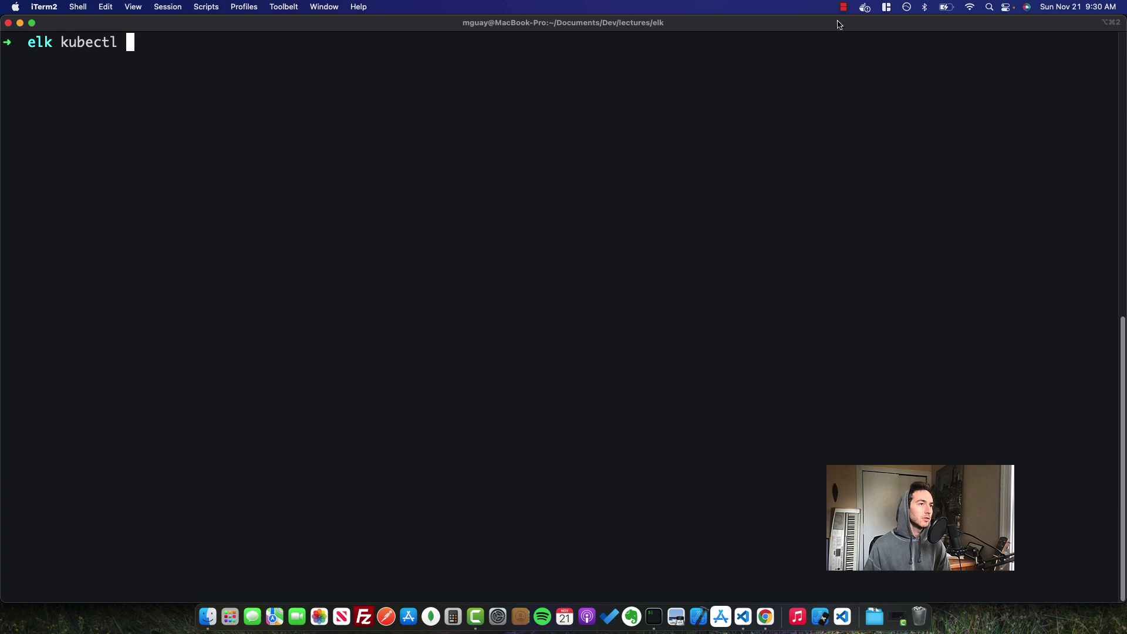
pyautogui.click(868, 9)
pyautogui.click(708, 143)
pyautogui.write('kubectl ')
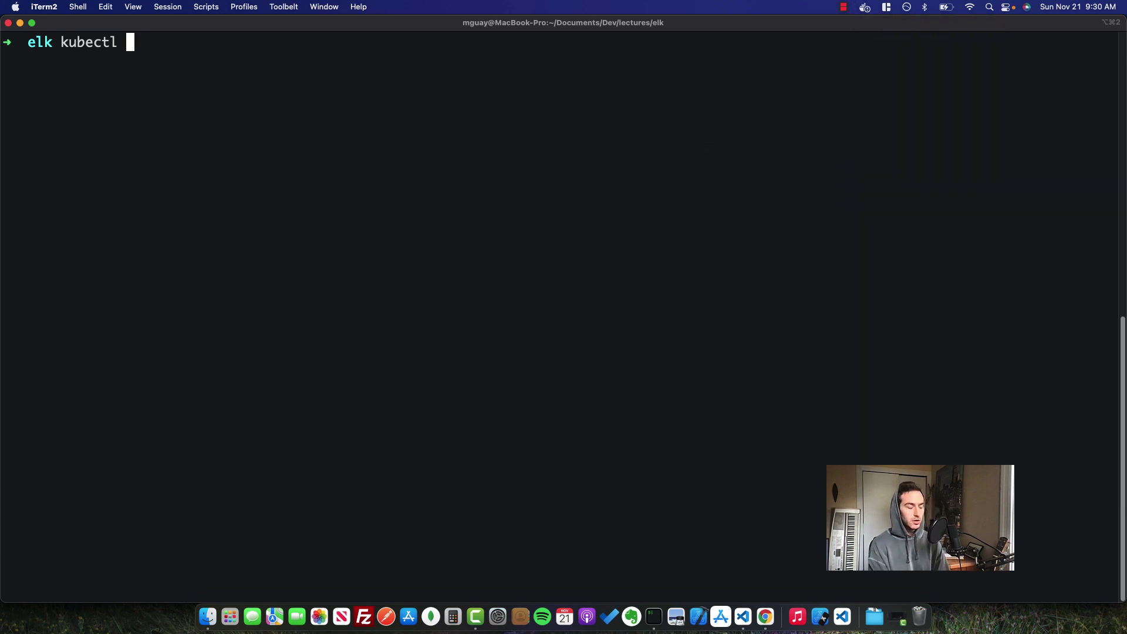
pyautogui.write('get pods')
pyautogui.press('Return')
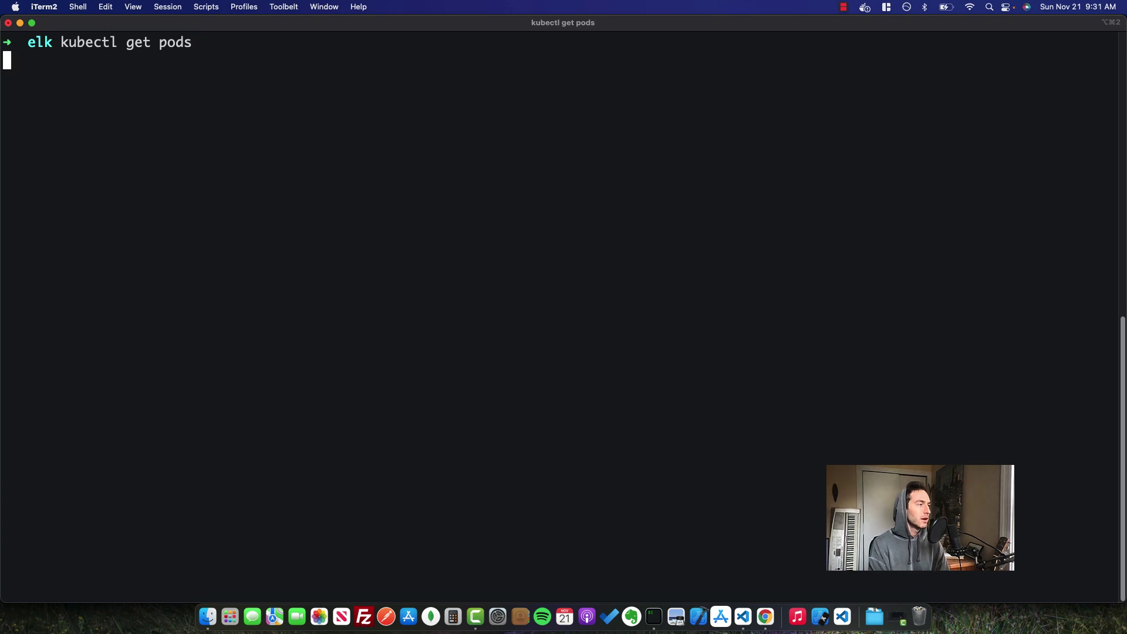
# Step: Clear the terminal and list the contents of the elk folder with ls
pyautogui.write('clear')
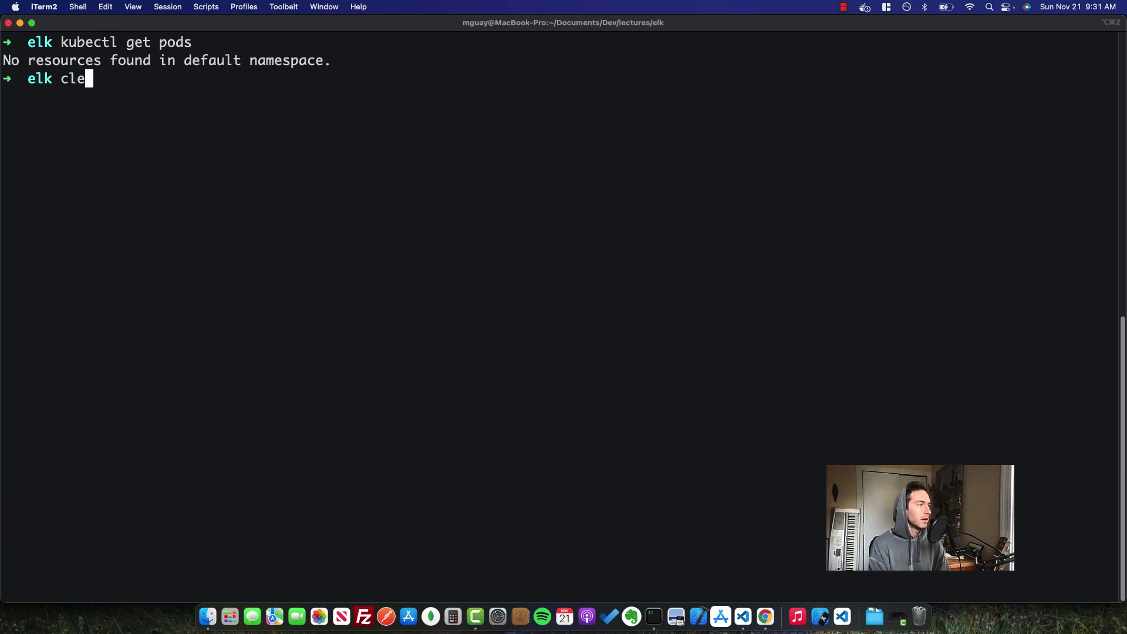
pyautogui.press('Return')
pyautogui.write('ls')
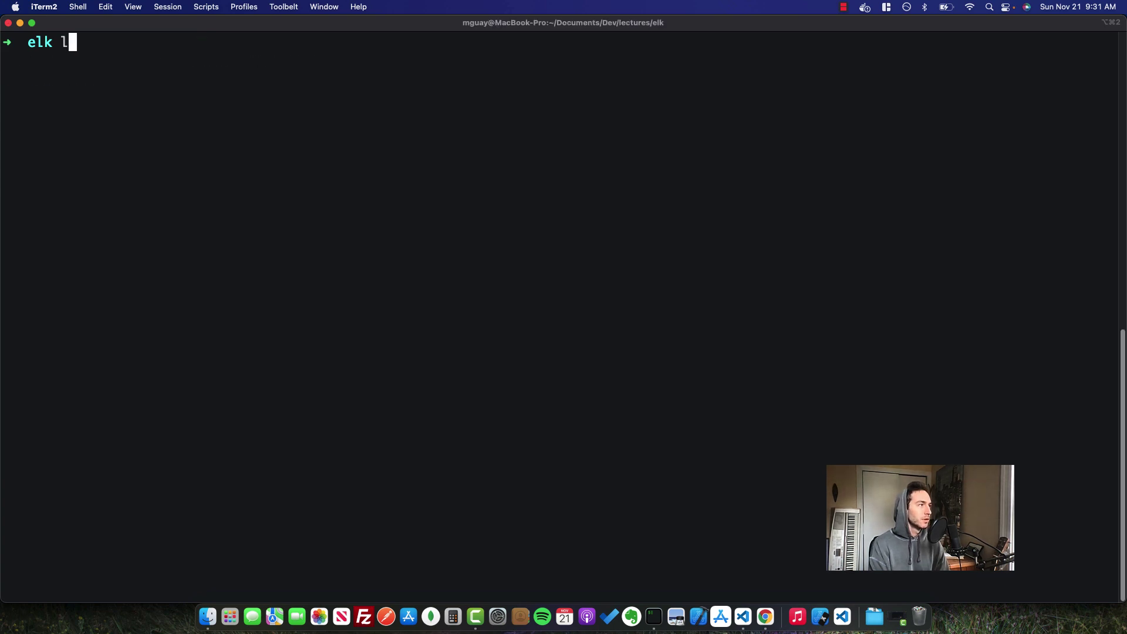
pyautogui.press('Return')
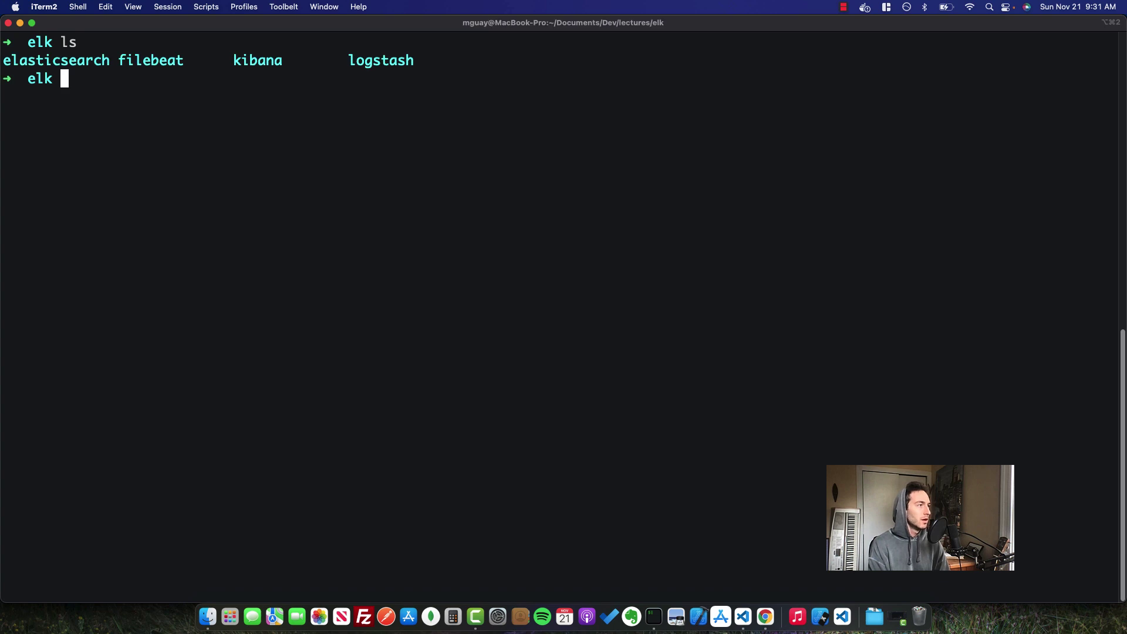
# Step: Change into the filebeat folder and deploy its chart with helm install filebeat
pyautogui.write('cd filebeat')
pyautogui.press('Return')
pyautogui.hotkey('ctrl', 'l')
pyautogui.write('h')
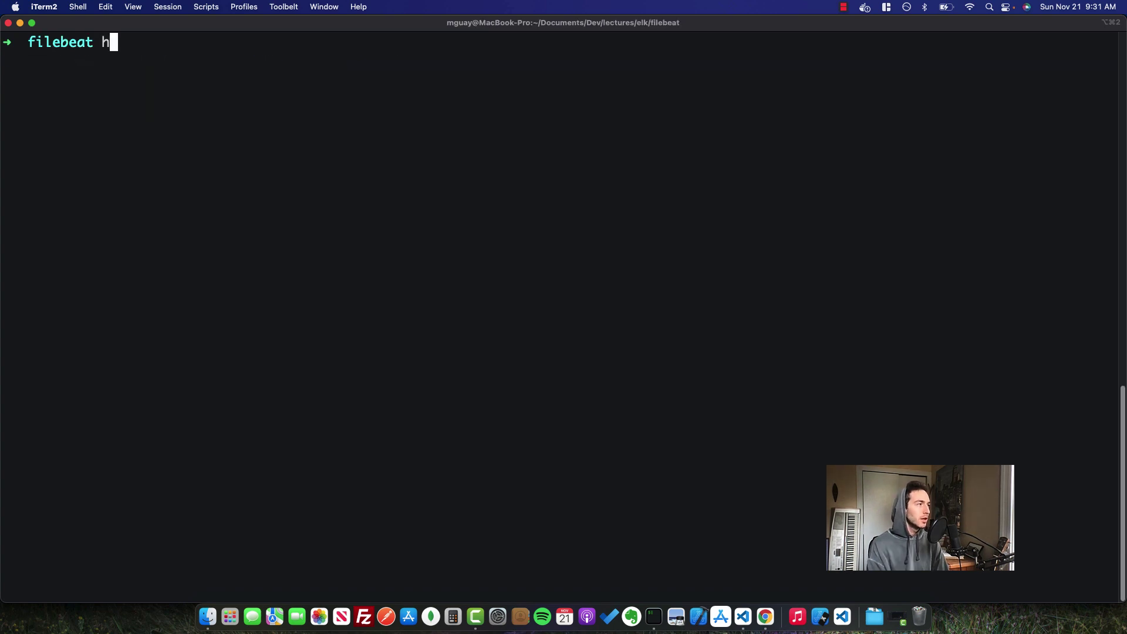
pyautogui.write('elm install file')
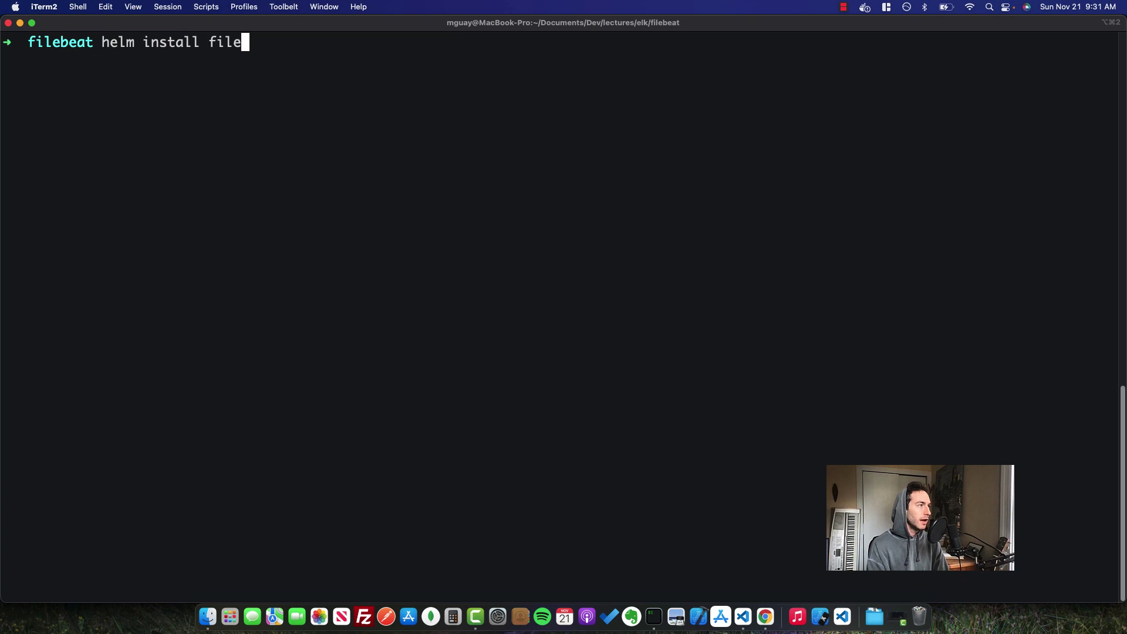
pyautogui.write('beat .')
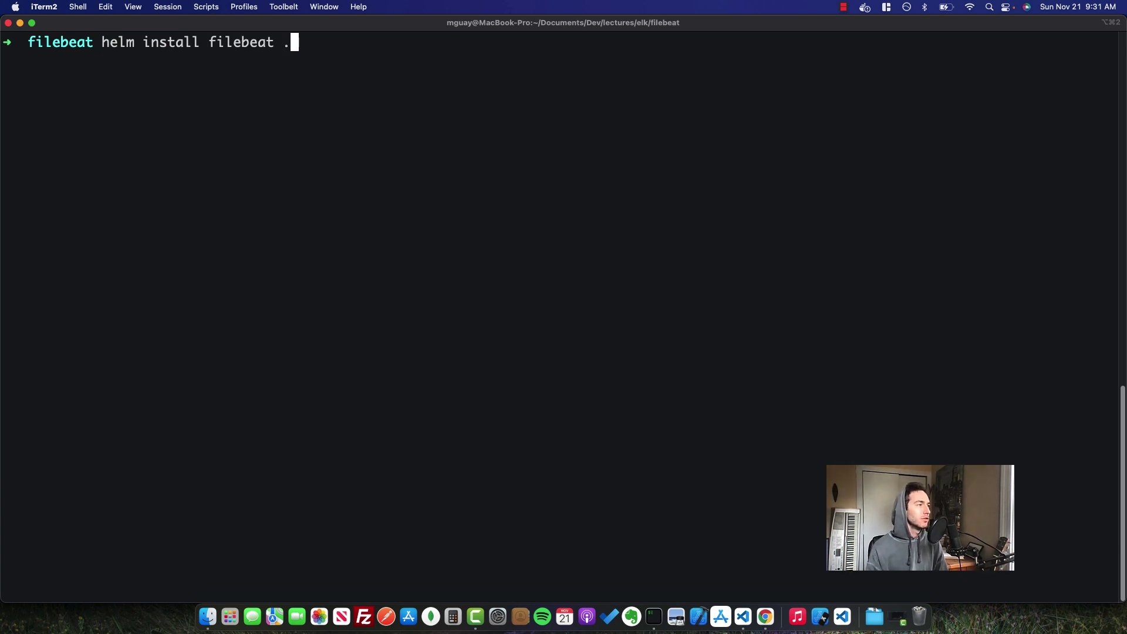
pyautogui.press('Return')
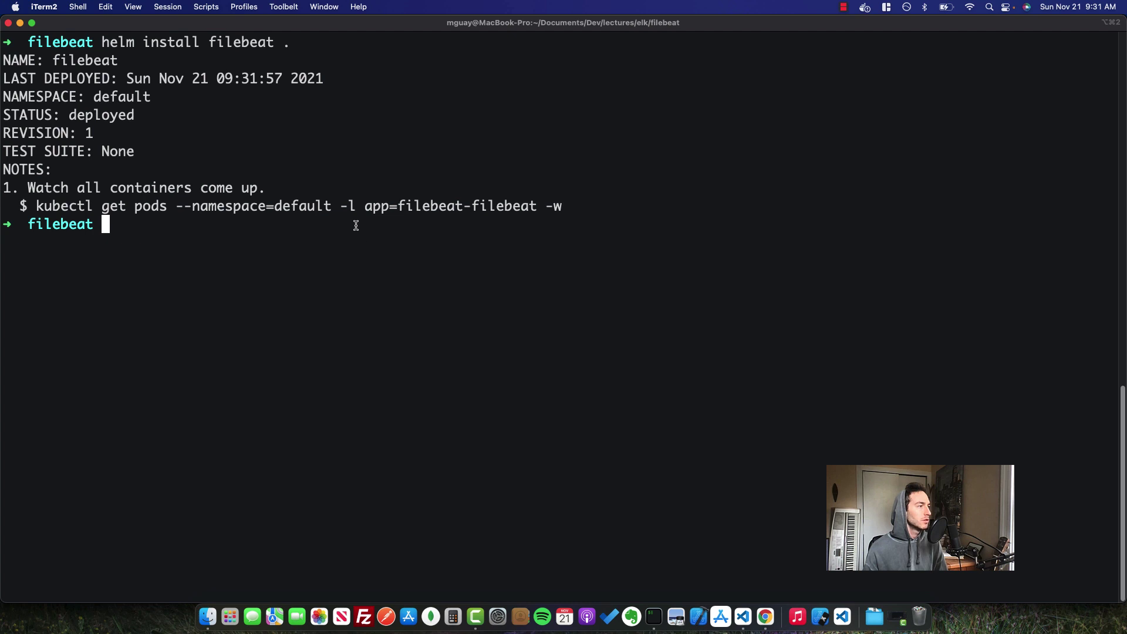
# Step: Run kubectl get pods and check the filebeat pod in the list
pyautogui.write('kub')
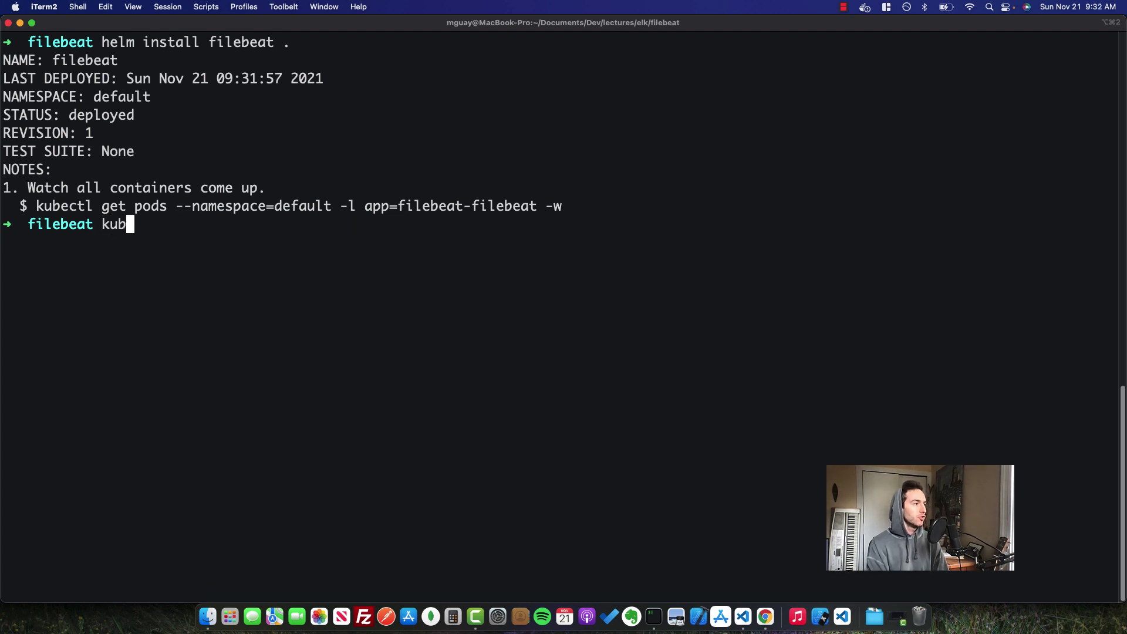
pyautogui.write('ectl get pods')
pyautogui.press('Return')
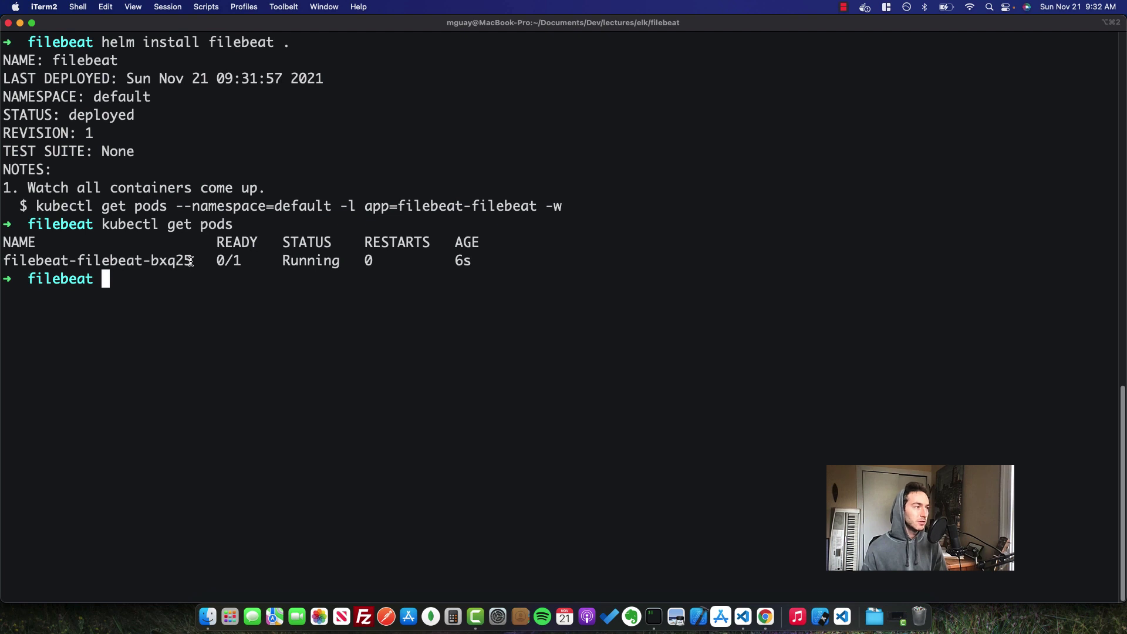
pyautogui.moveTo(193, 262); pyautogui.dragTo(6, 262)
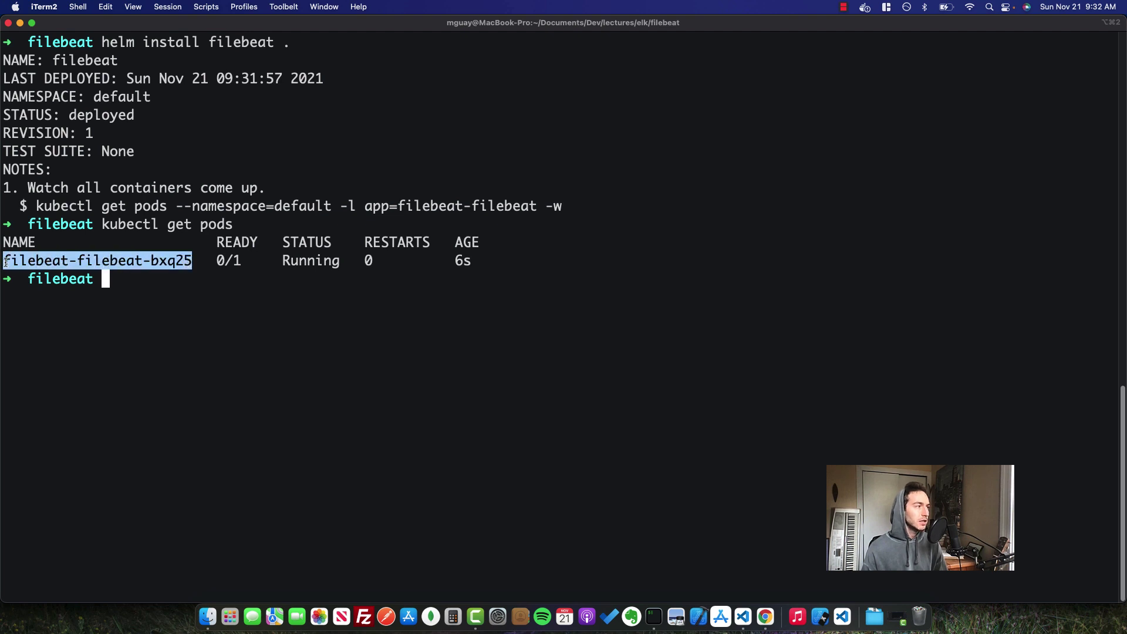
pyautogui.click(6, 262)
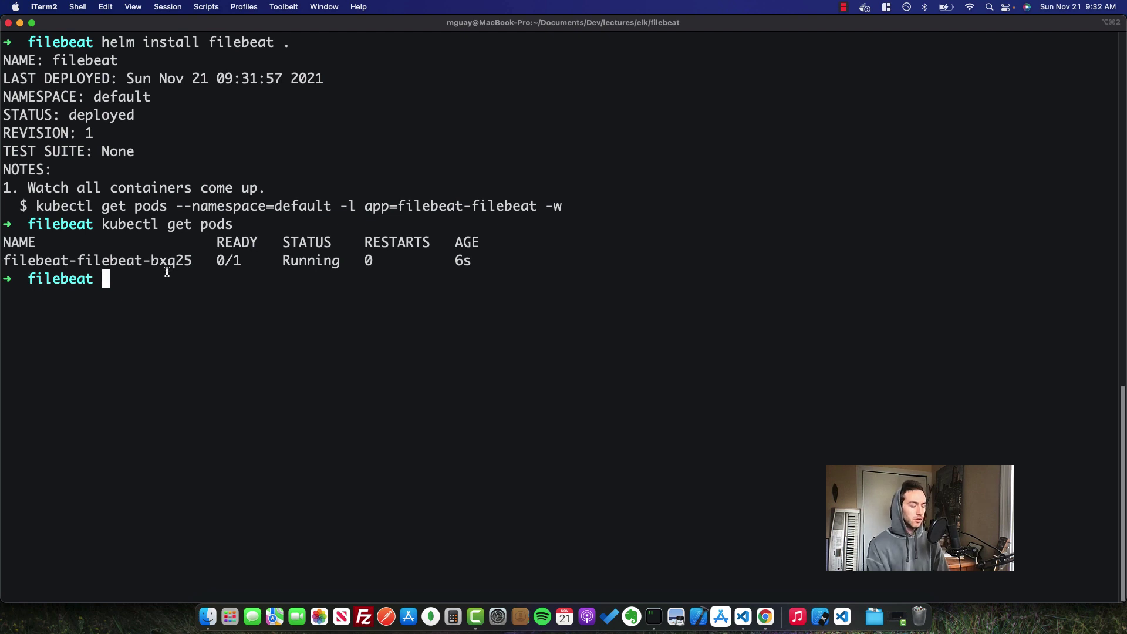
# Step: Change from the filebeat folder to the logstash folder and deploy its chart with helm install logstash
pyautogui.write('cd ..')
pyautogui.press('Return')
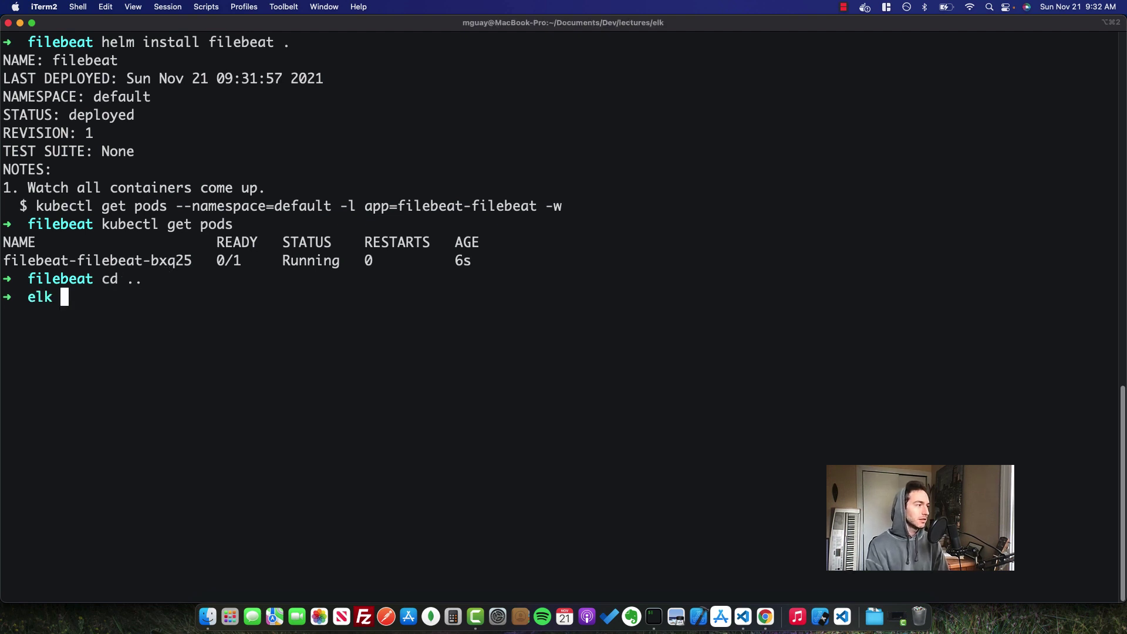
pyautogui.write('cd logstash')
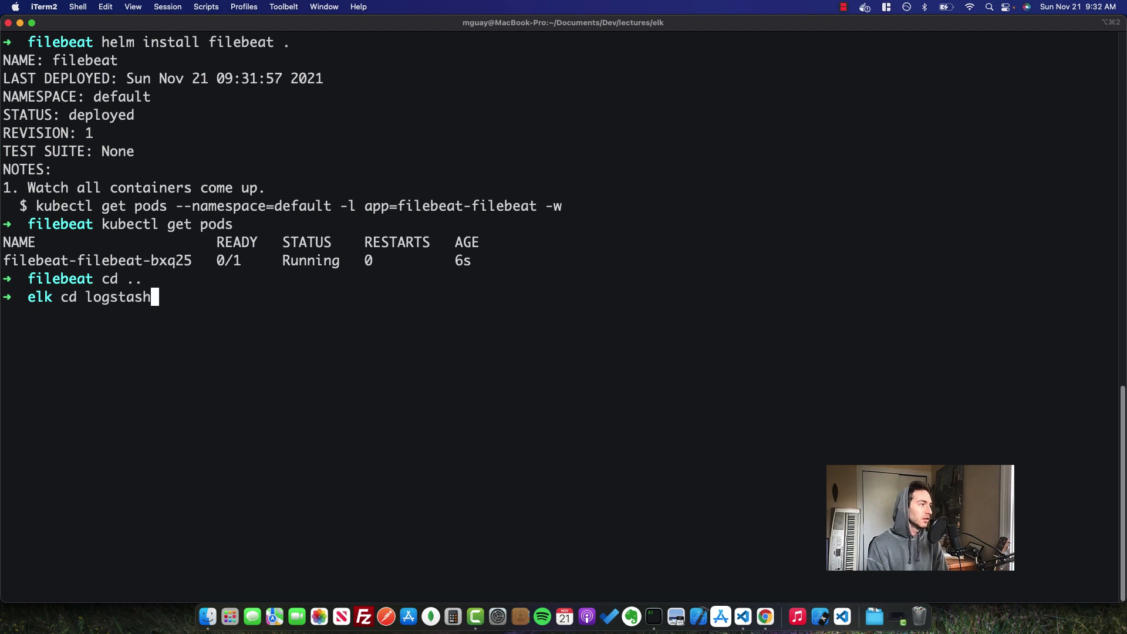
pyautogui.press('Return')
pyautogui.hotkey('ctrl', 'l')
pyautogui.write('helm install ')
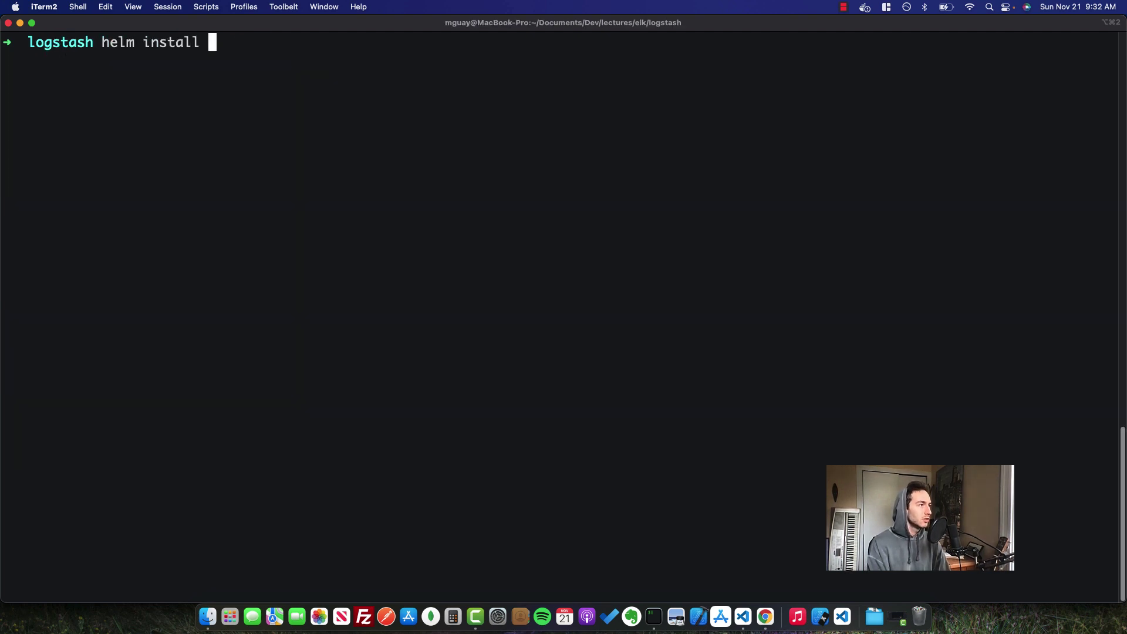
pyautogui.write('logstash .')
pyautogui.press('Return')
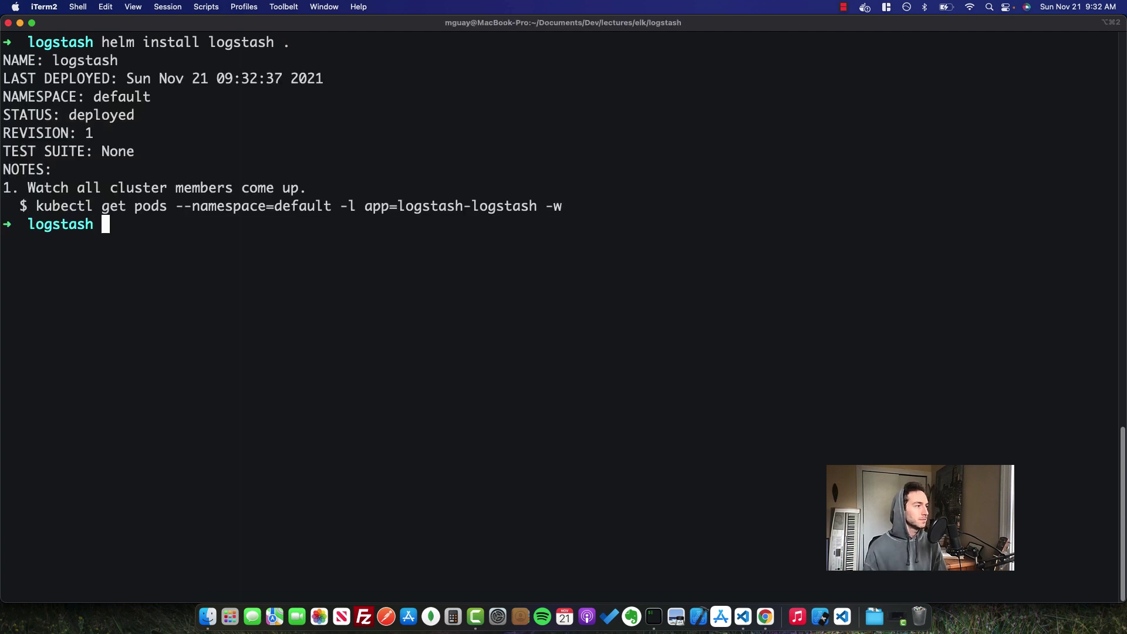
# Step: Run kubectl get pods to check the pods after the logstash install
pyautogui.write('kubectl gte p')
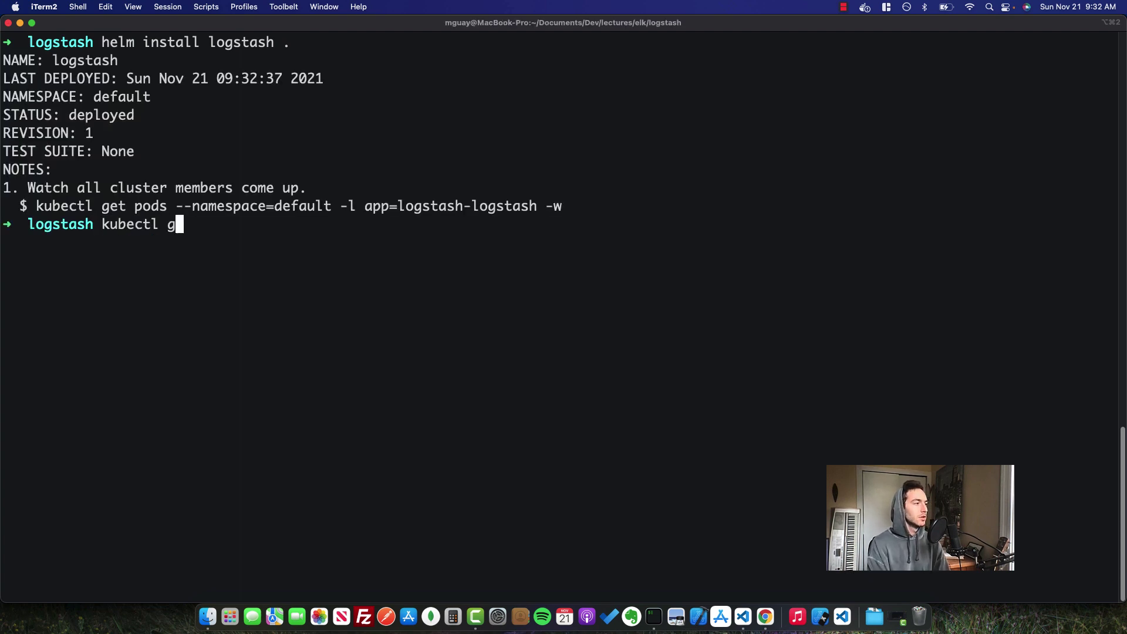
pyautogui.press('BackSpace')
pyautogui.press('BackSpace')
pyautogui.press('BackSpace')
pyautogui.press('BackSpace')
pyautogui.write('et pods')
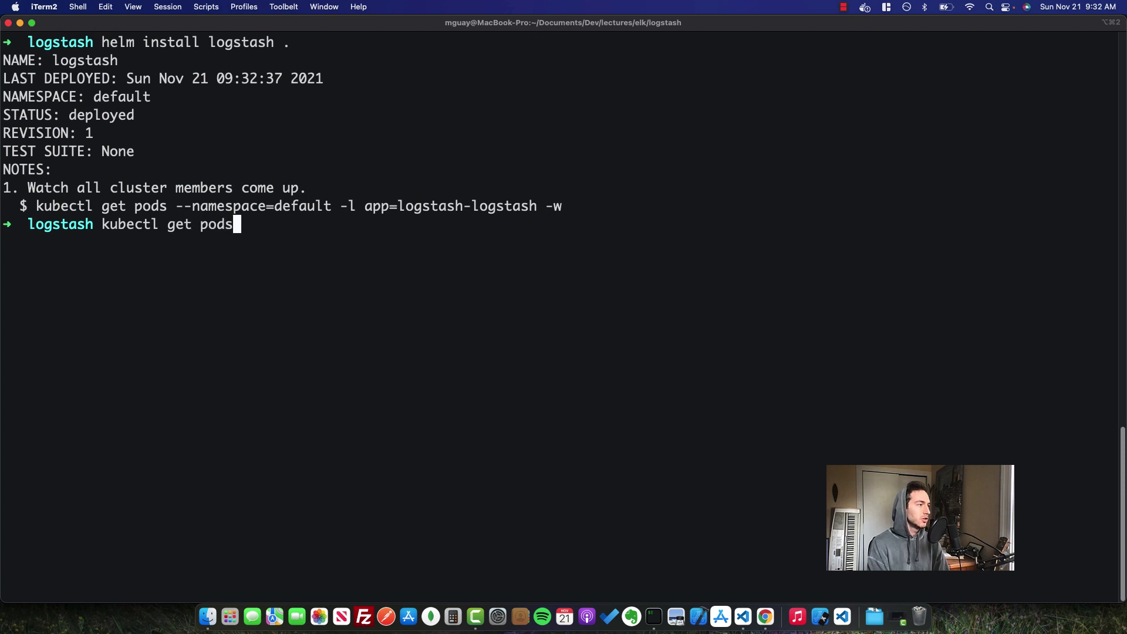
pyautogui.press('Return')
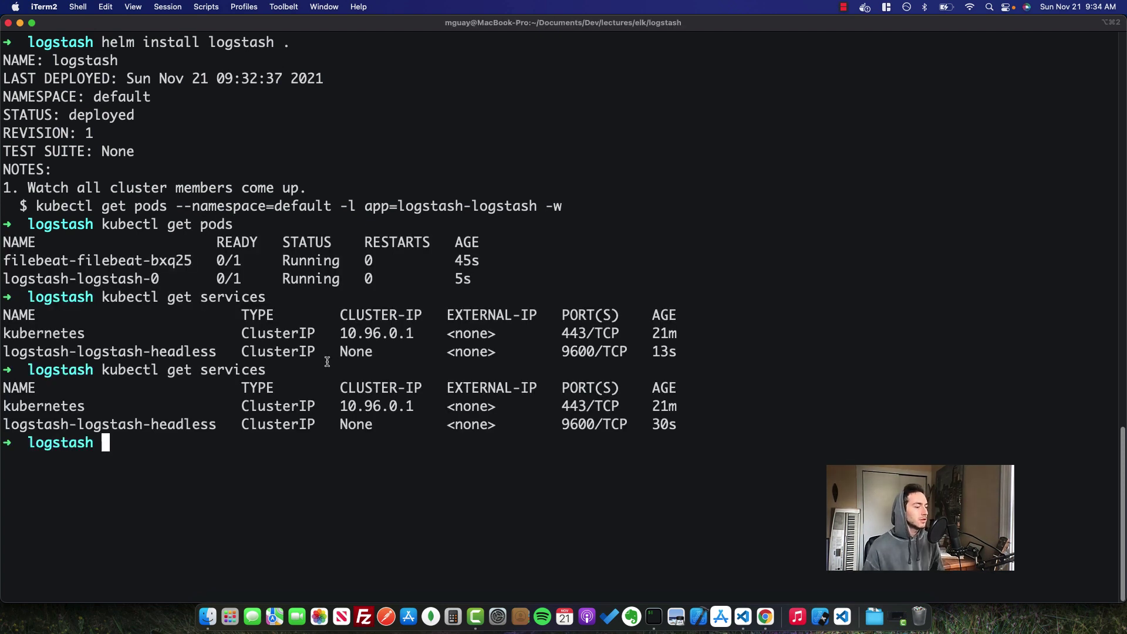
# Step: Clear the terminal and list the cluster's services with kubectl get services
pyautogui.write('clear')
pyautogui.press('Return')
pyautogui.press('Up')
pyautogui.press('Up')
pyautogui.press('Return')
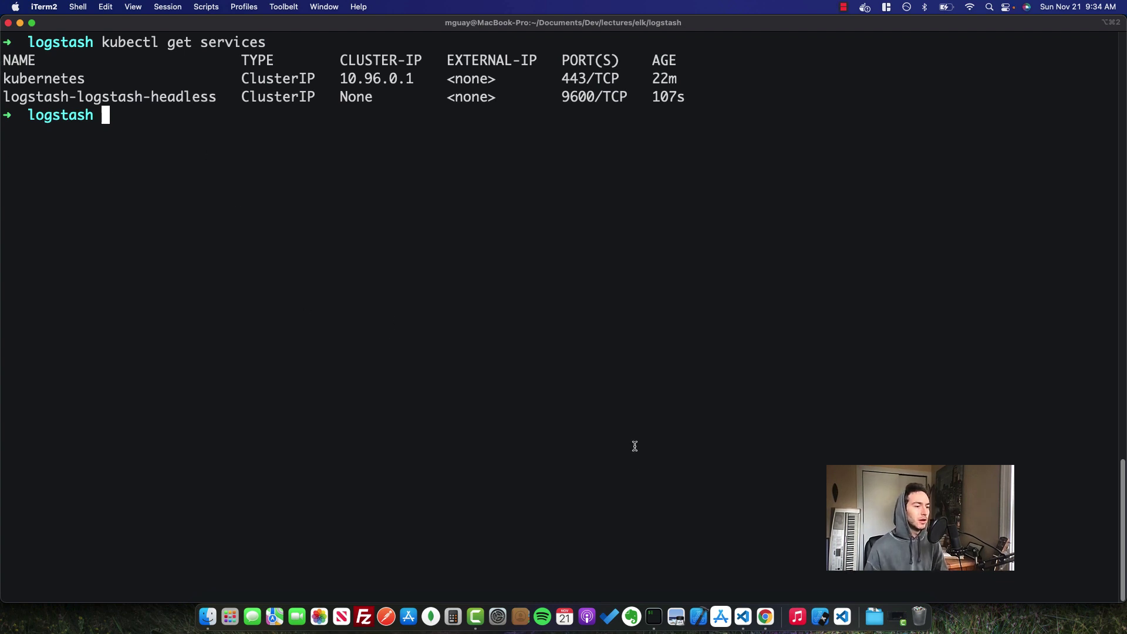
# Step: Switch to VS Code and remove the empty braces after the service key in the logstash values.yaml, leaving service:
pyautogui.click(742, 617)
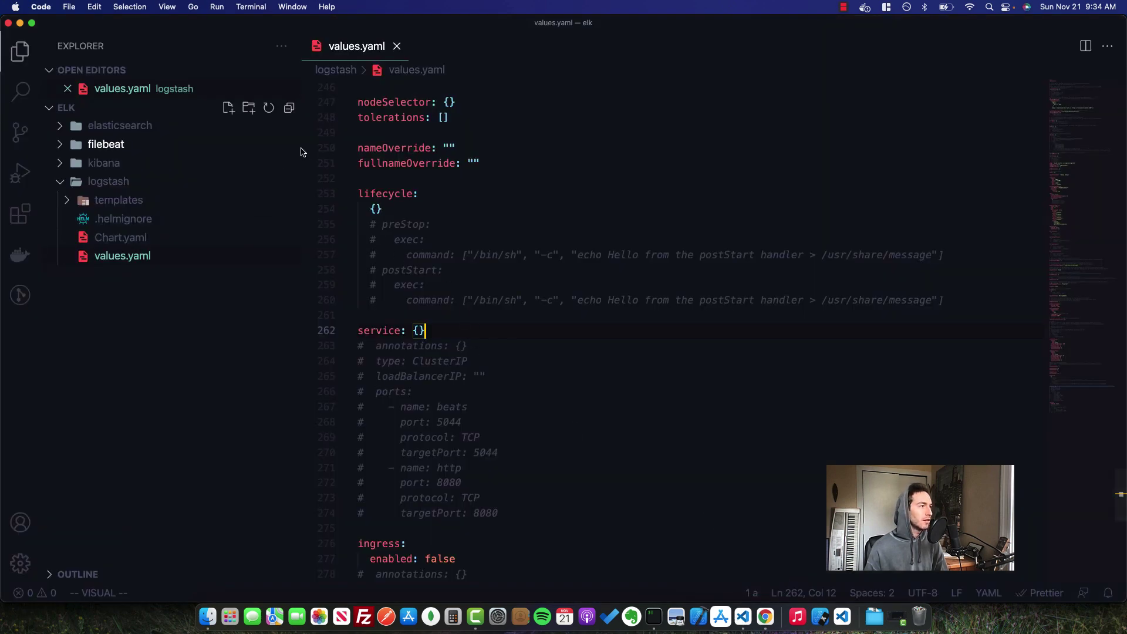
pyautogui.scroll(-3, 448, 325)
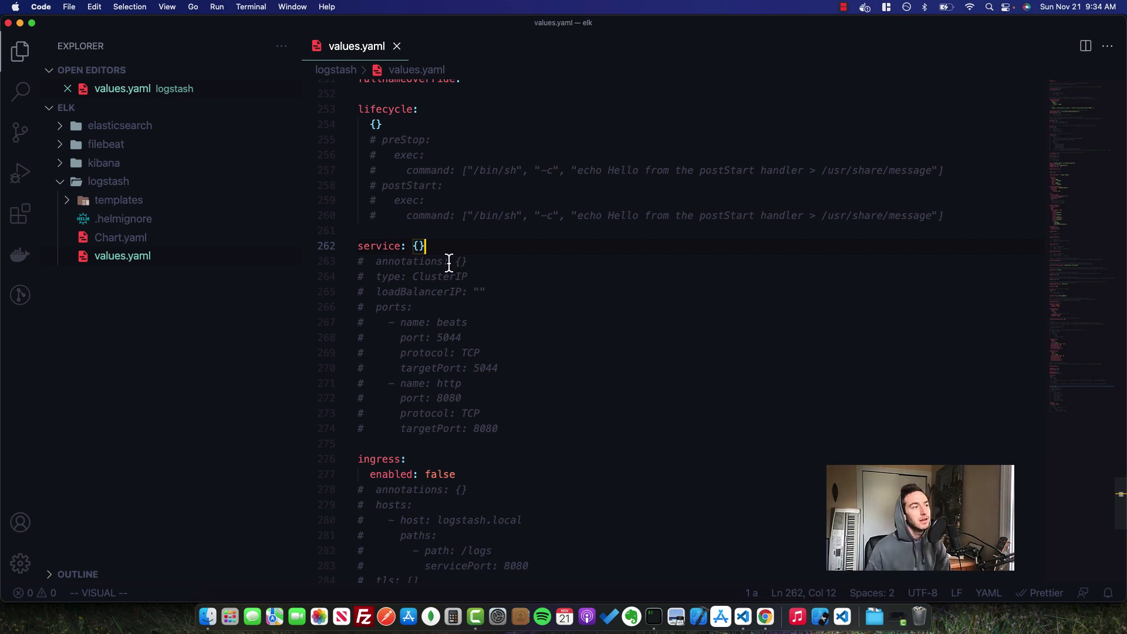
pyautogui.hotkey('shift', '[')
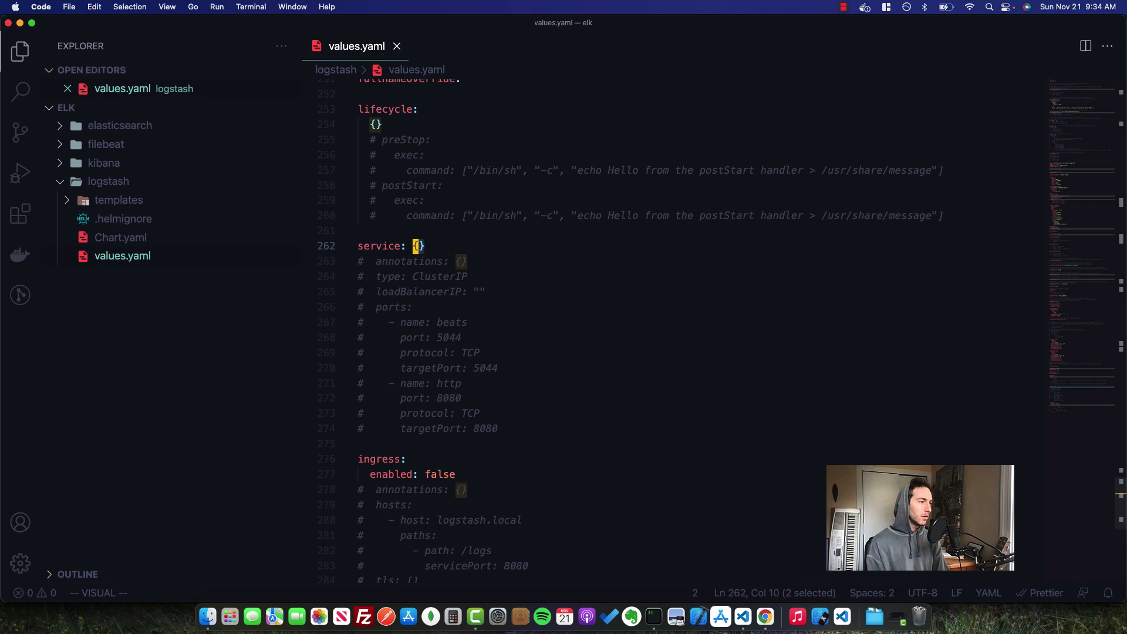
pyautogui.press('c')
pyautogui.press('BackSpace')
pyautogui.press('BackSpace')
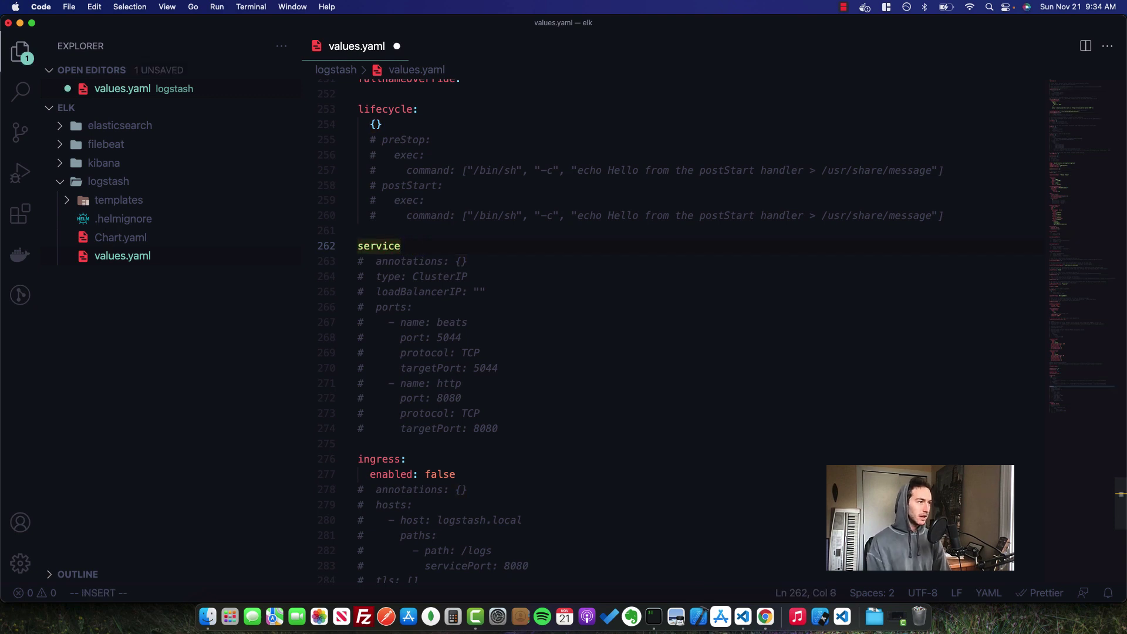
pyautogui.write(':')
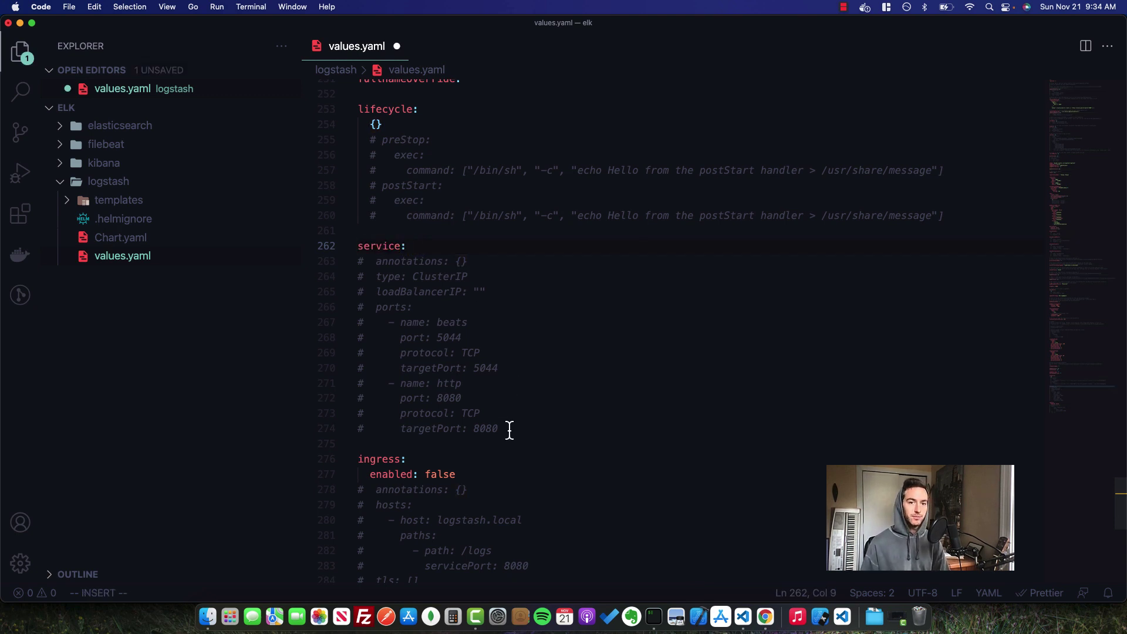
# Step: Uncomment the whole block under service, from annotations through the http targetPort 8080, and save values.yaml
pyautogui.moveTo(510, 429); pyautogui.dragTo(430, 262)
pyautogui.press('super+slash')
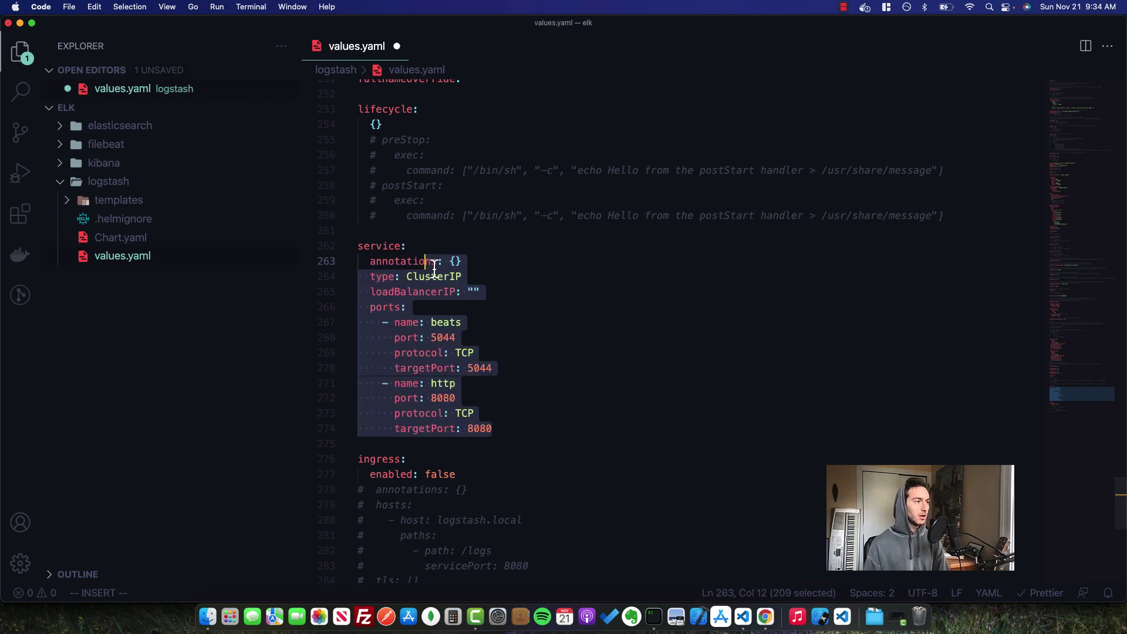
pyautogui.press('super+s')
# Step: Examine the logstash service's type and its beats and http port entries
pyautogui.click(434, 265)
pyautogui.doubleClick(435, 277)
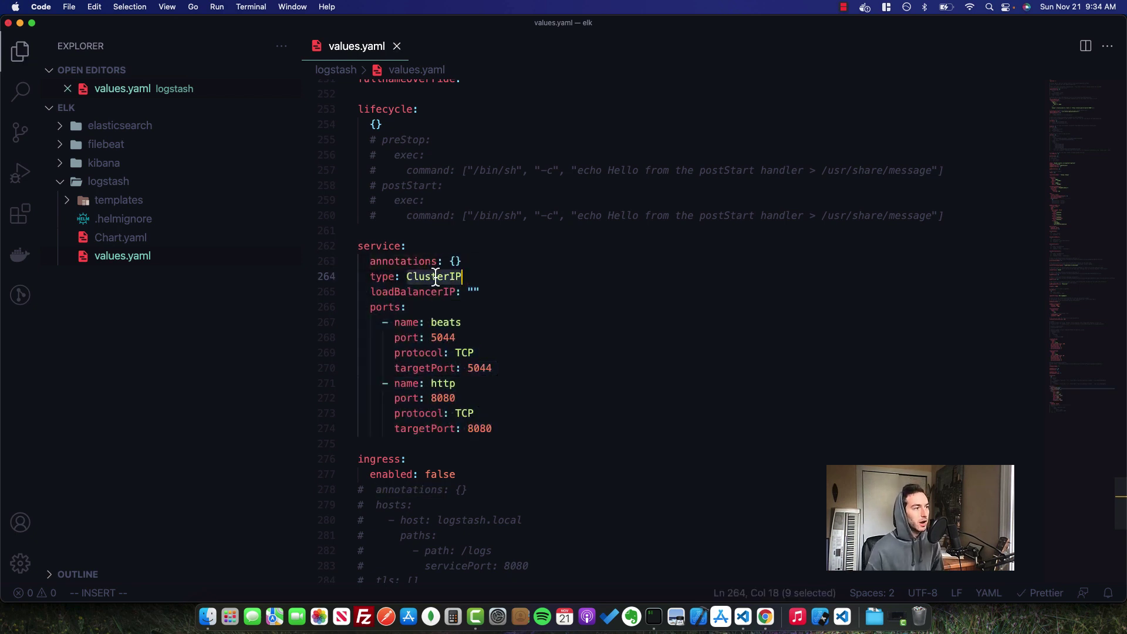
pyautogui.click(456, 307)
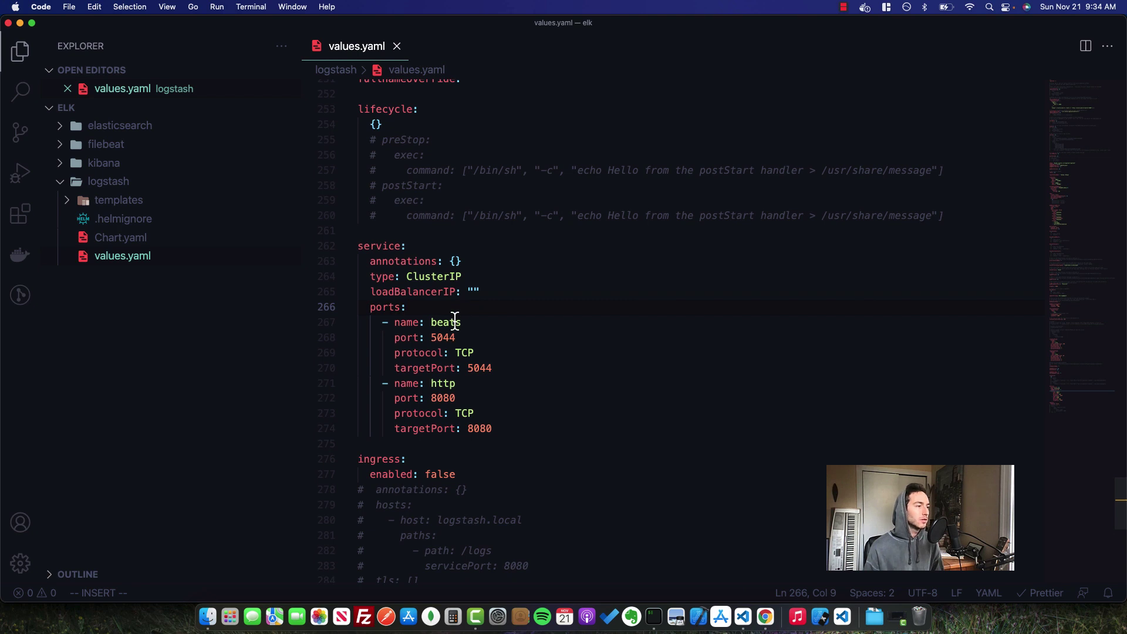
pyautogui.doubleClick(456, 321)
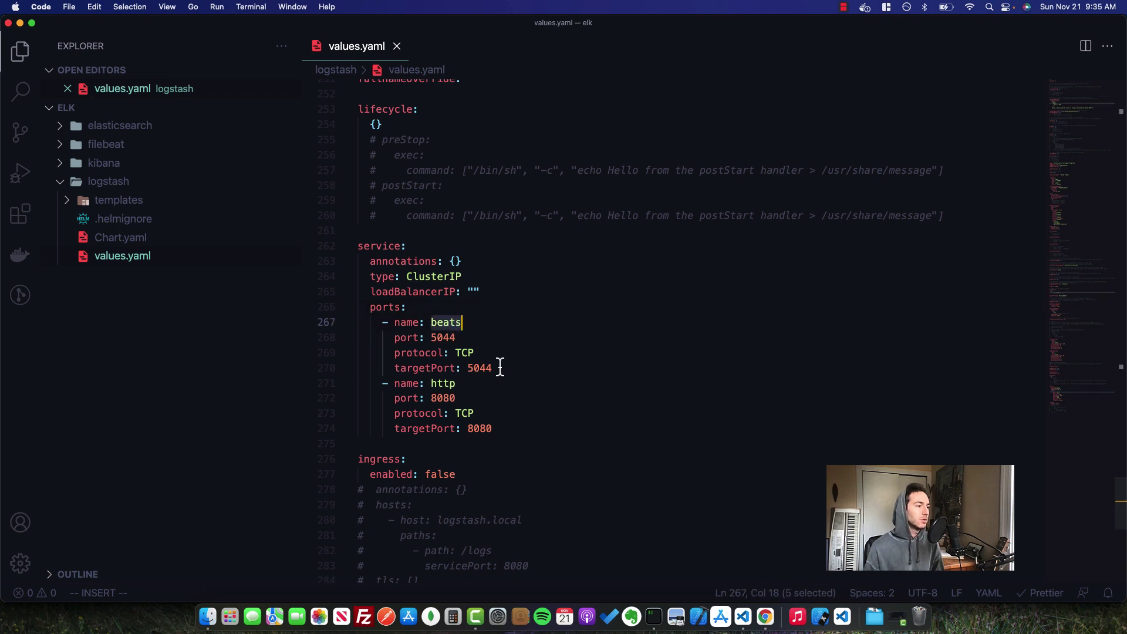
pyautogui.moveTo(500, 368); pyautogui.dragTo(426, 320)
pyautogui.click(437, 310)
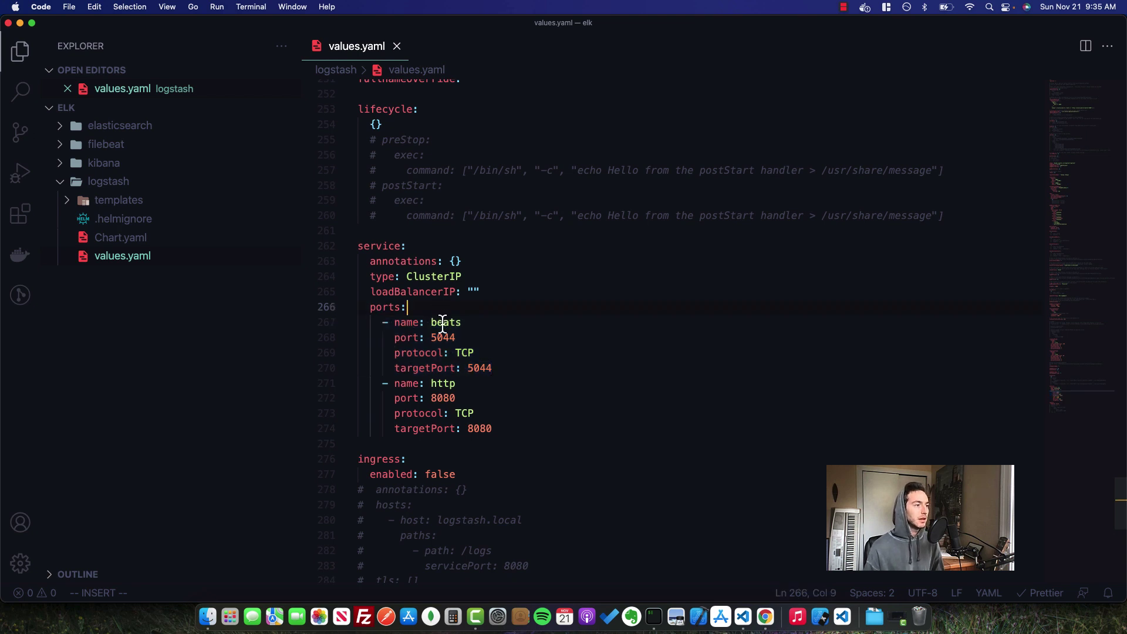
pyautogui.doubleClick(439, 323)
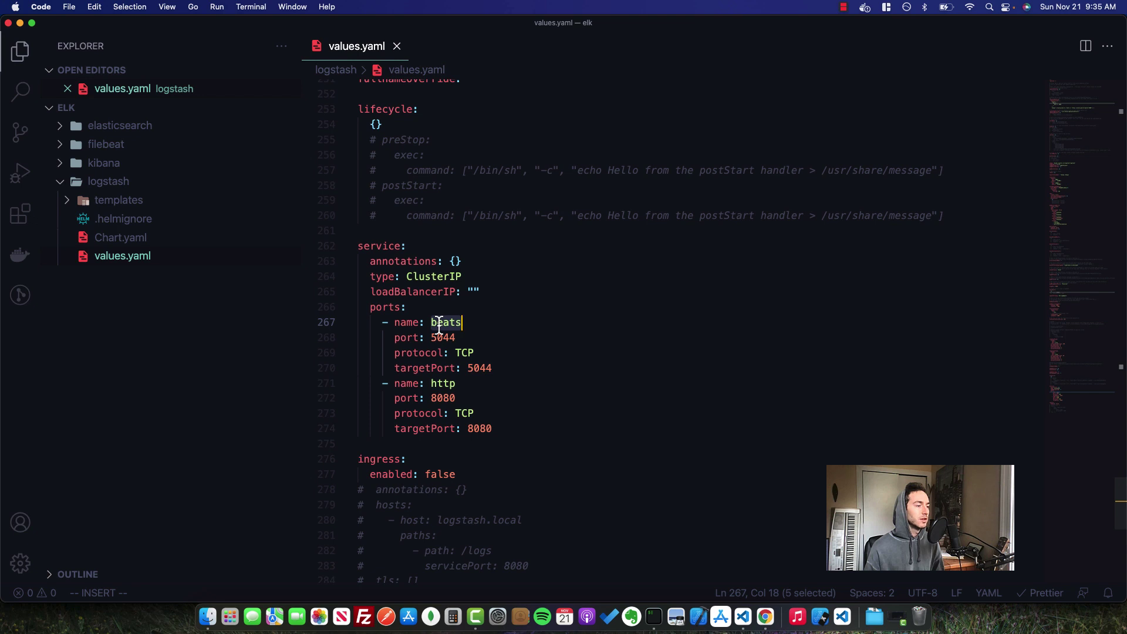
pyautogui.click(440, 337)
pyautogui.click(444, 429)
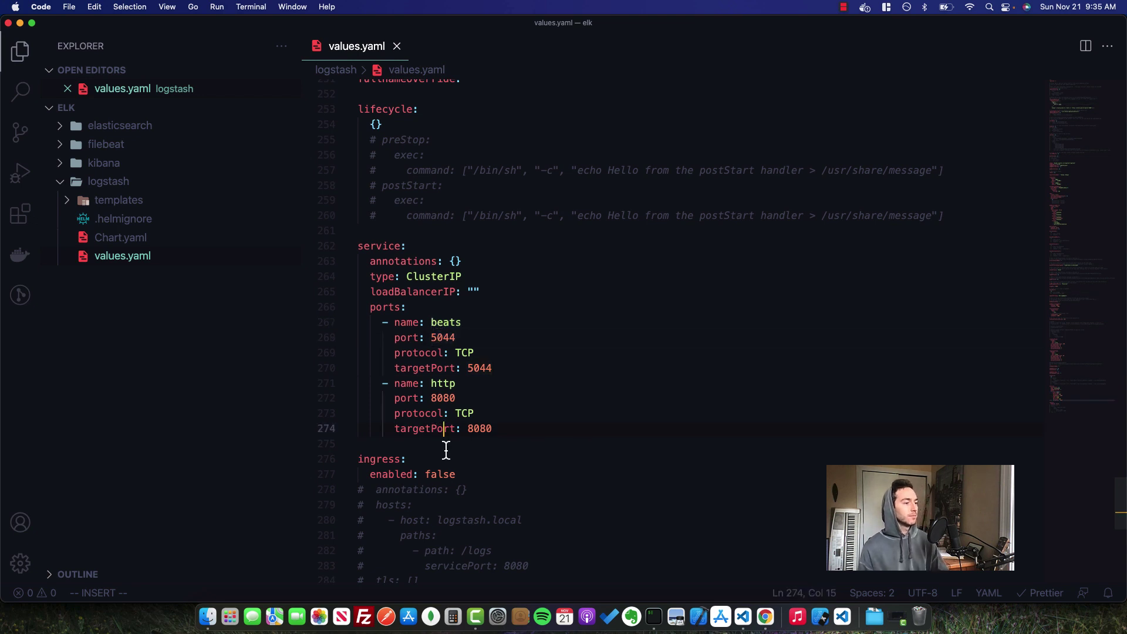
# Step: Switch to iTerm2 and remove the logstash release with helm uninstall logstash
pyautogui.press('super+Tab')
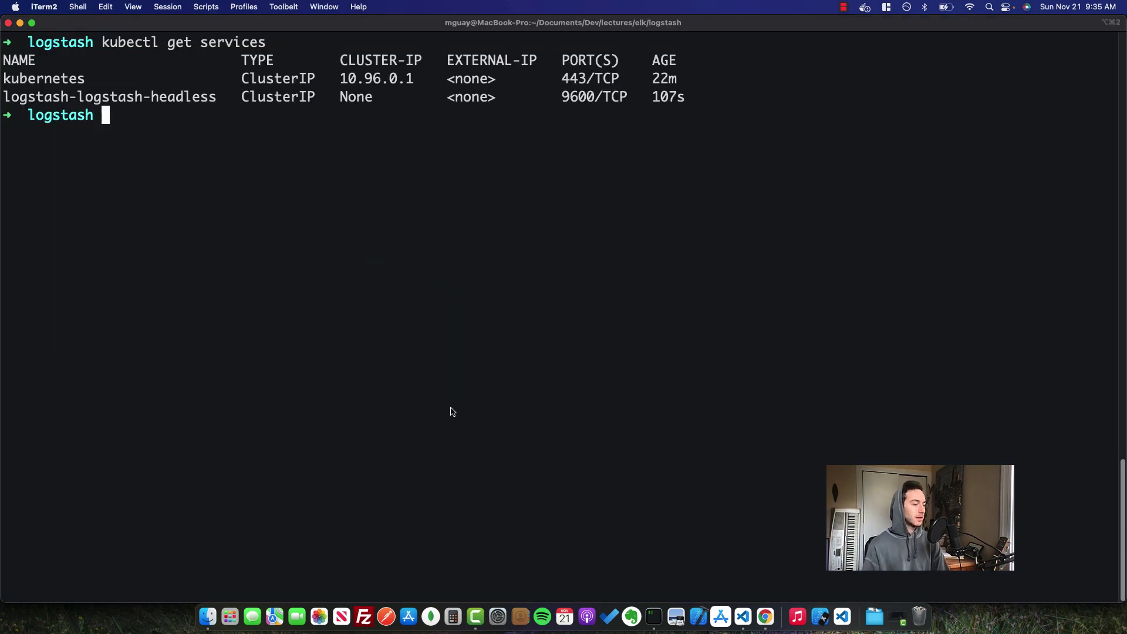
pyautogui.write('helm uni')
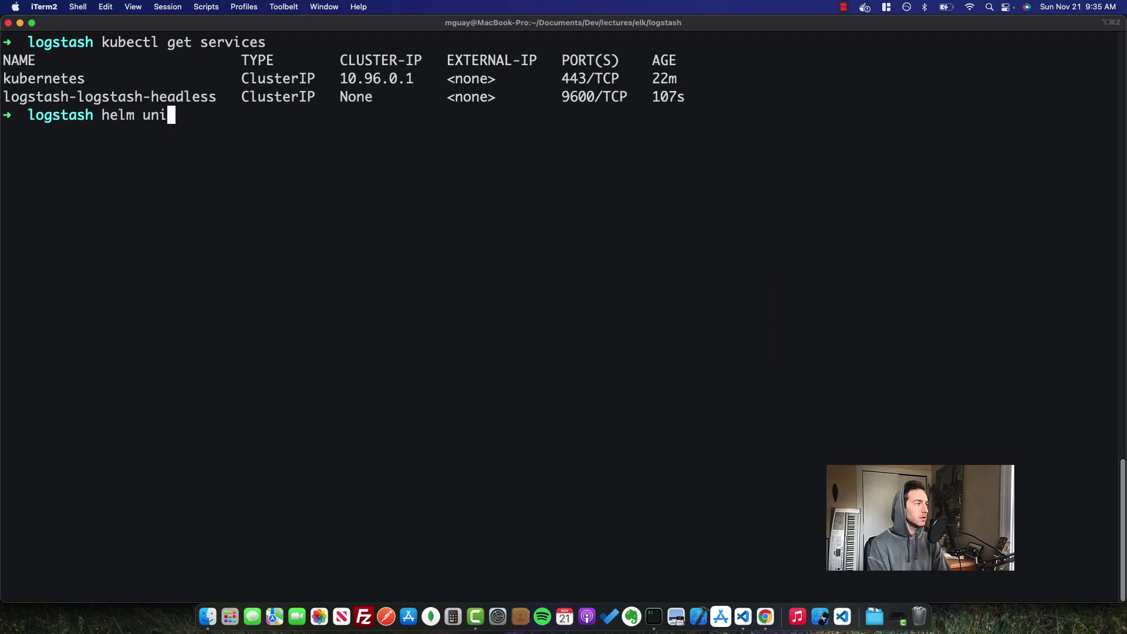
pyautogui.write('nstall logstash')
pyautogui.press('Return')
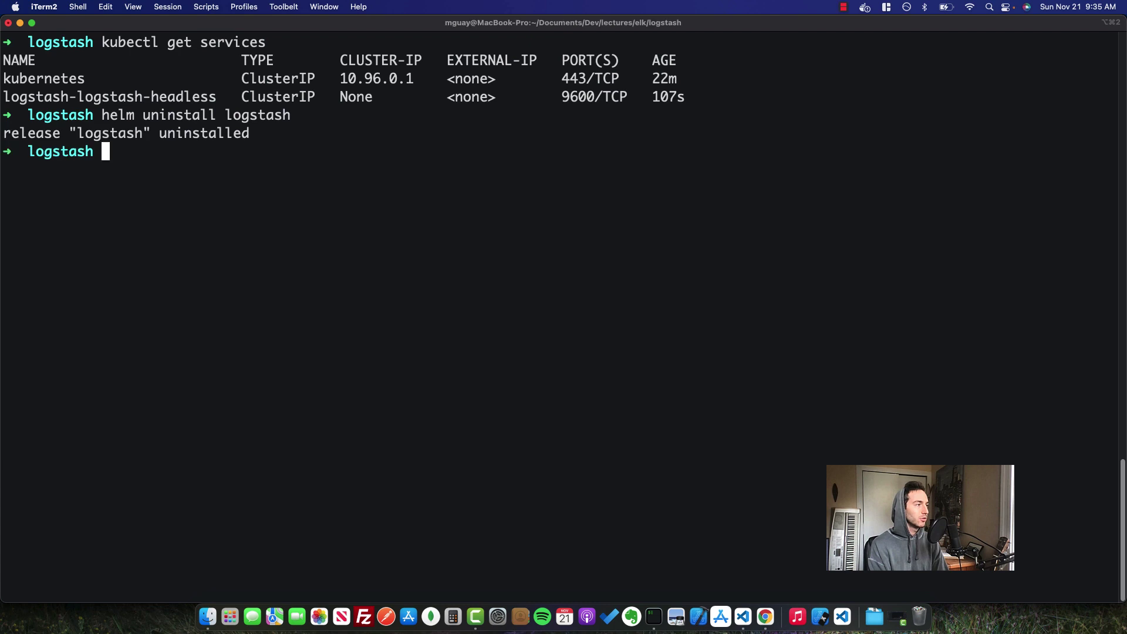
# Step: Clear the terminal and redeploy the logstash chart with helm install logstash
pyautogui.write('clear')
pyautogui.press('Return')
pyautogui.write('helm install logstash .')
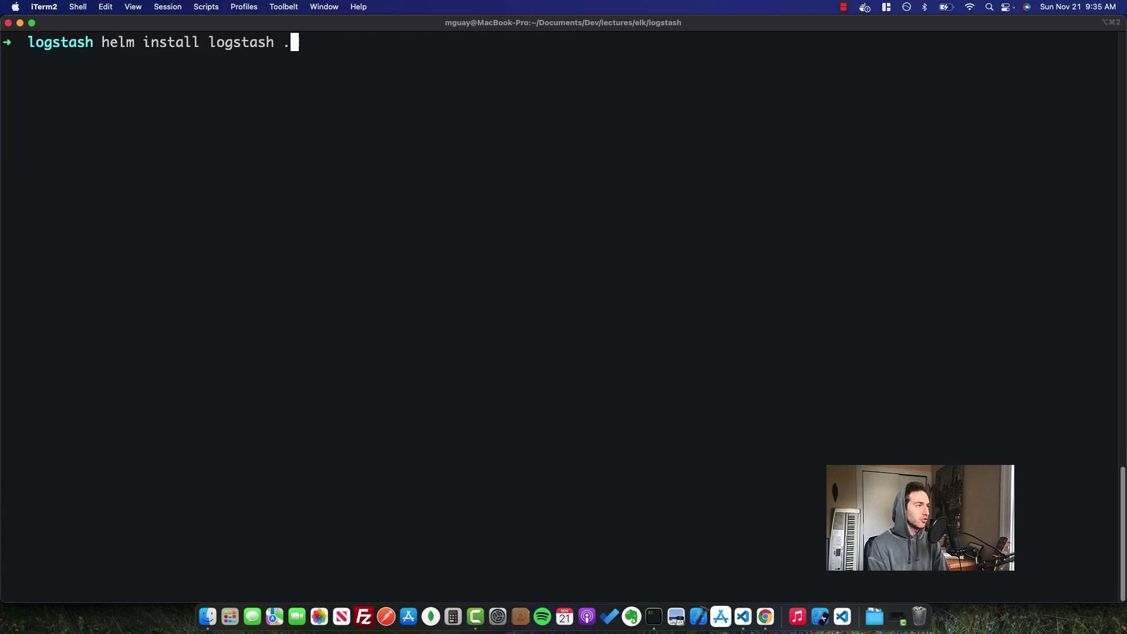
pyautogui.press('Return')
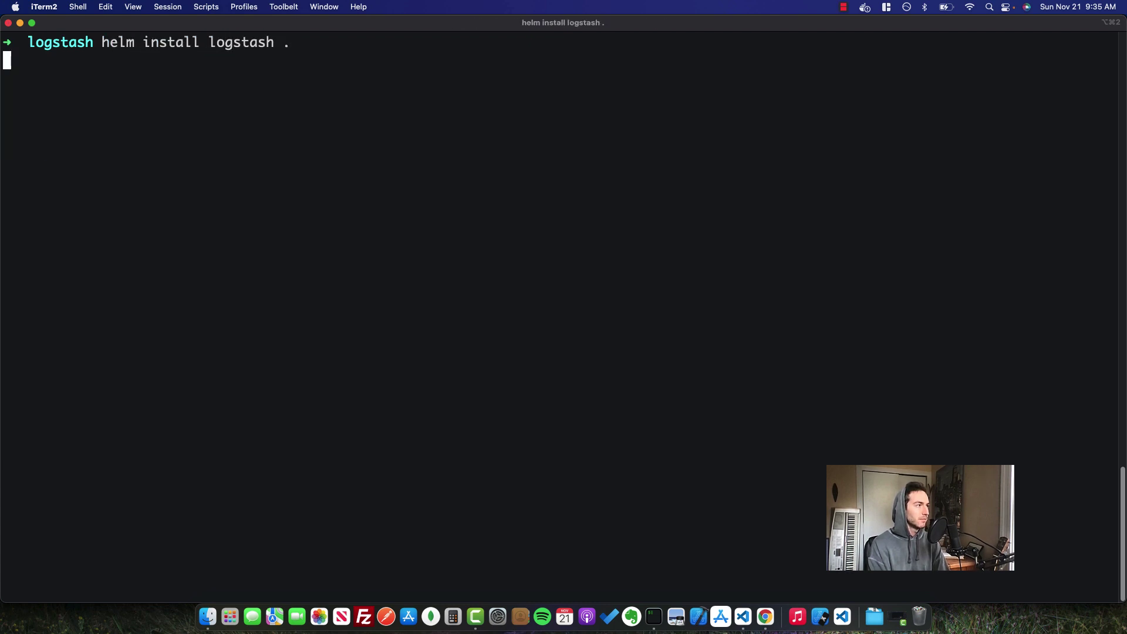
# Step: Run kubectl get services and check the logstash-logstash service and its ports
pyautogui.write('kubectl get services')
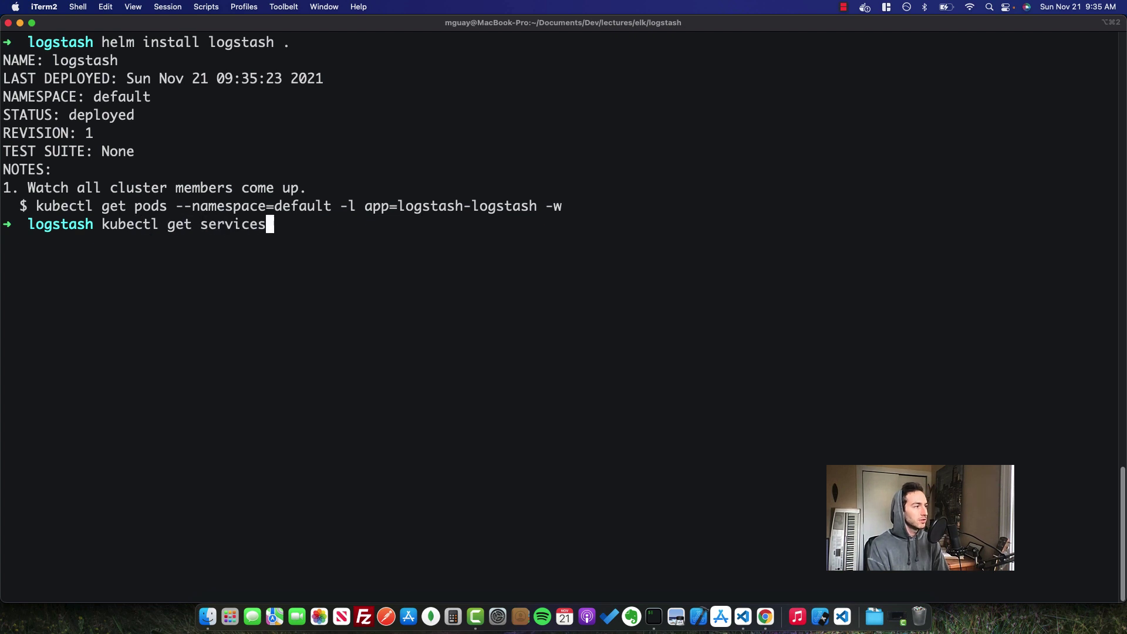
pyautogui.press('Return')
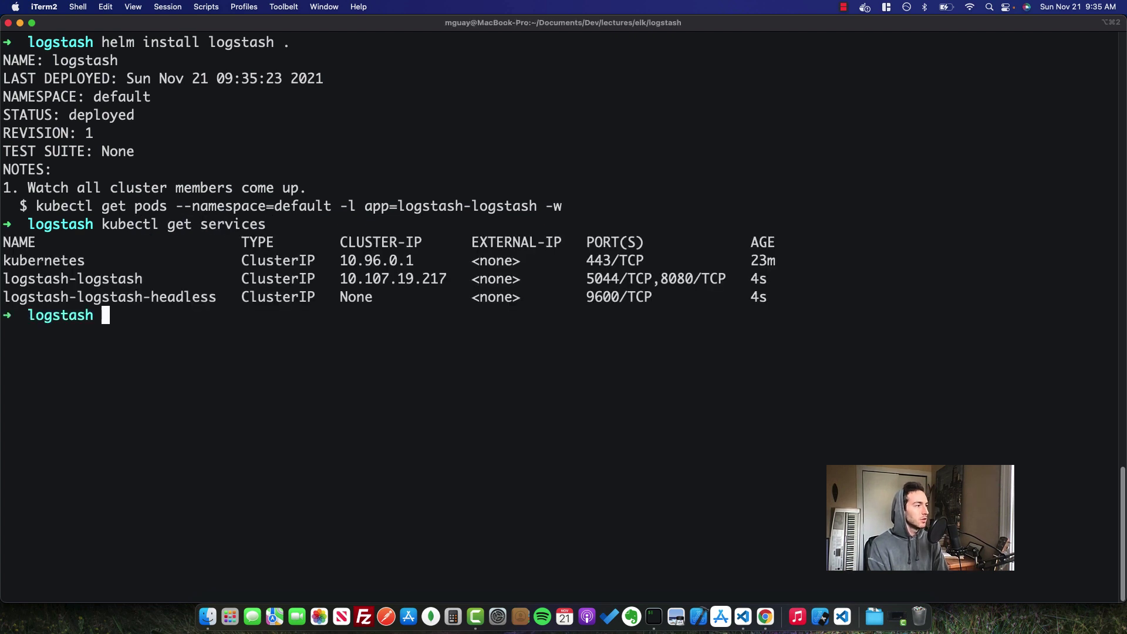
pyautogui.moveTo(144, 282); pyautogui.dragTo(2, 282)
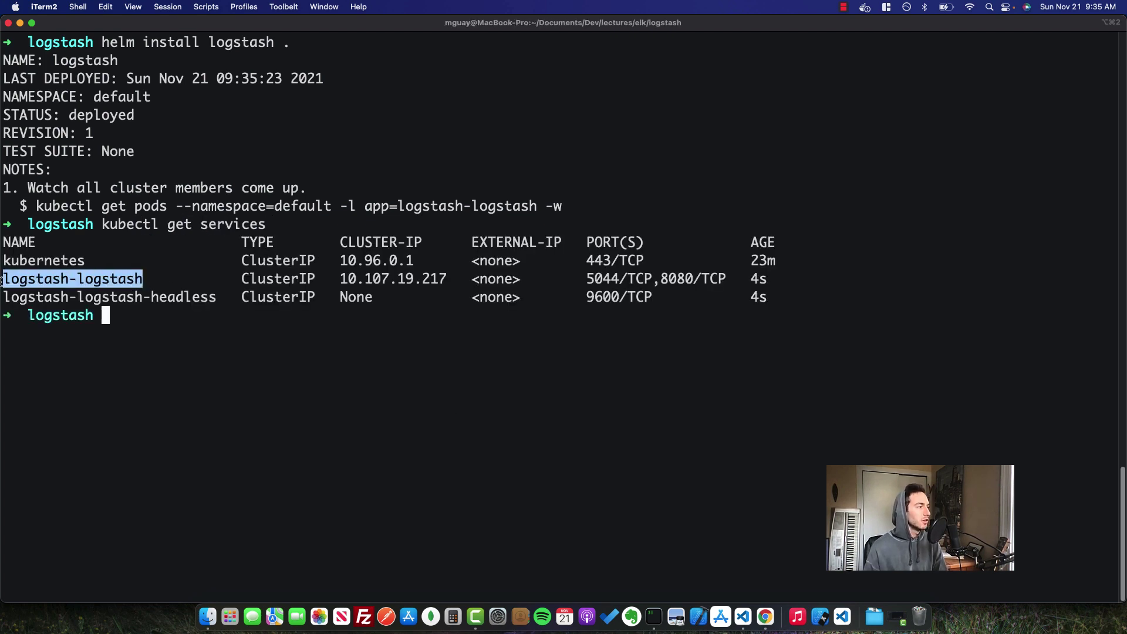
pyautogui.doubleClick(594, 282)
pyautogui.click(418, 307)
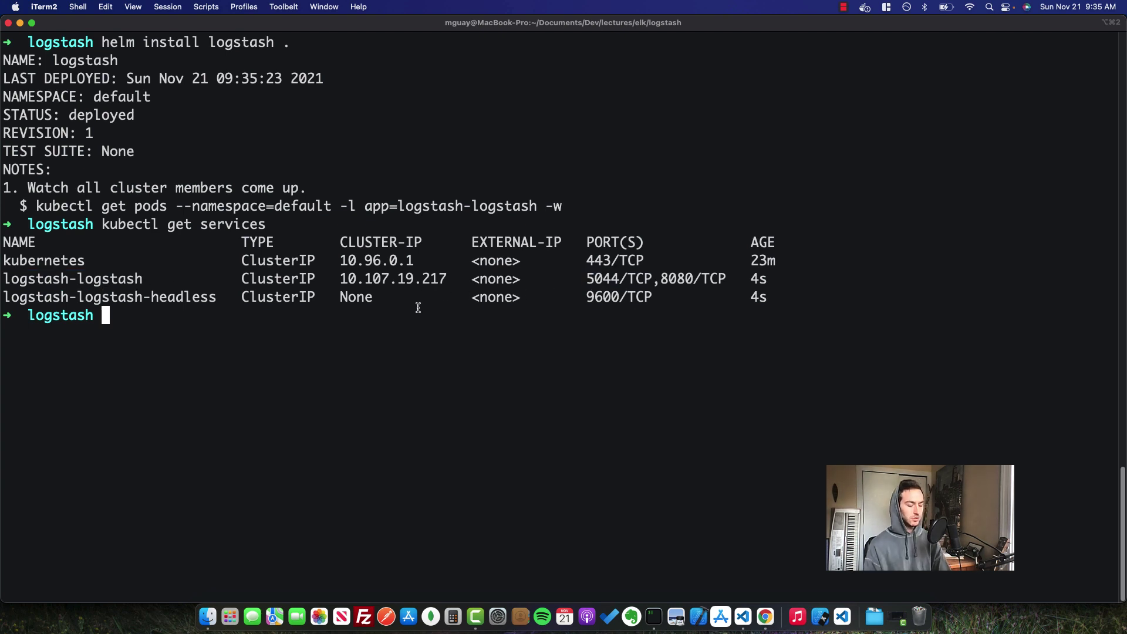
# Step: Clear the terminal, change from the logstash folder to the elasticsearch folder and deploy its chart with helm install elasticsearch
pyautogui.write('clear')
pyautogui.press('Return')
pyautogui.write('cd ..')
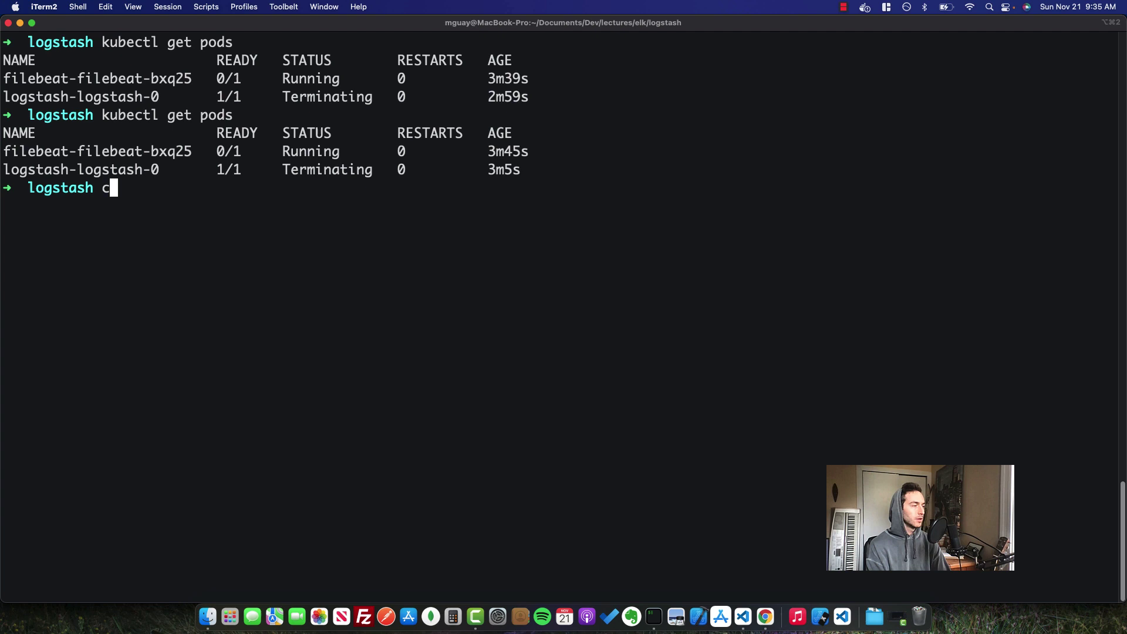
pyautogui.press('Return')
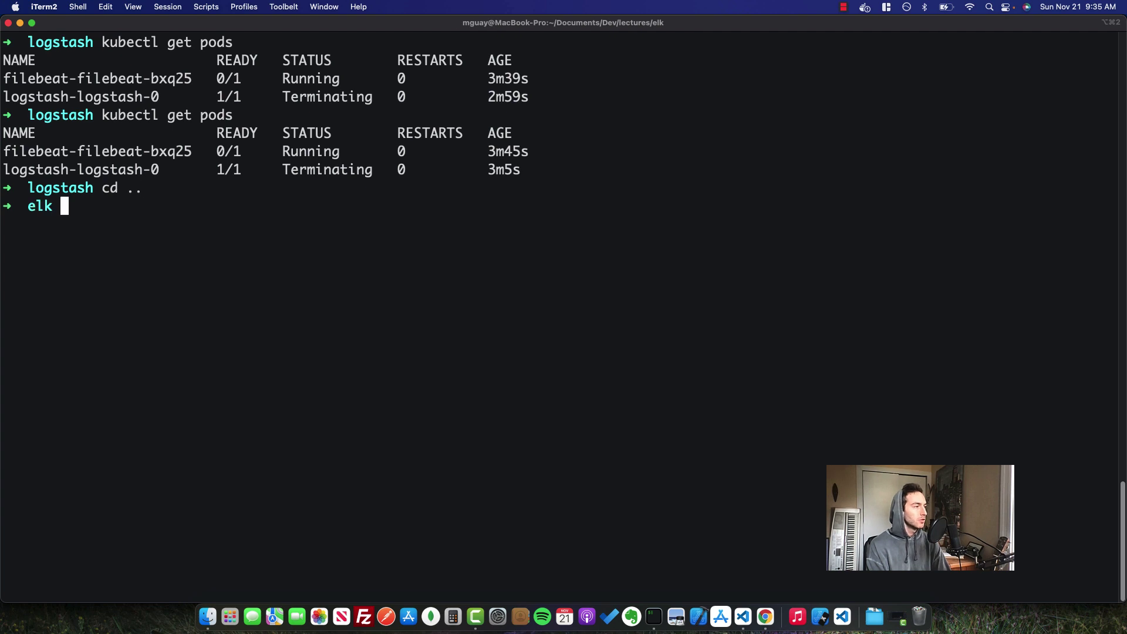
pyautogui.write('cd ela')
pyautogui.press('Tab')
pyautogui.press('Return')
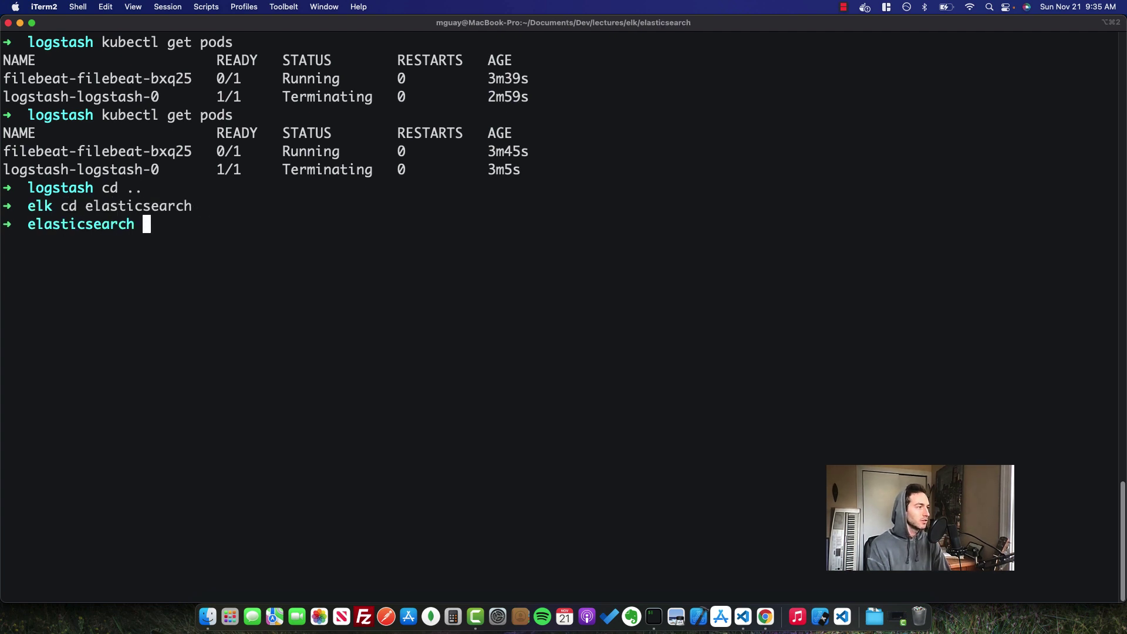
pyautogui.write('helm install el')
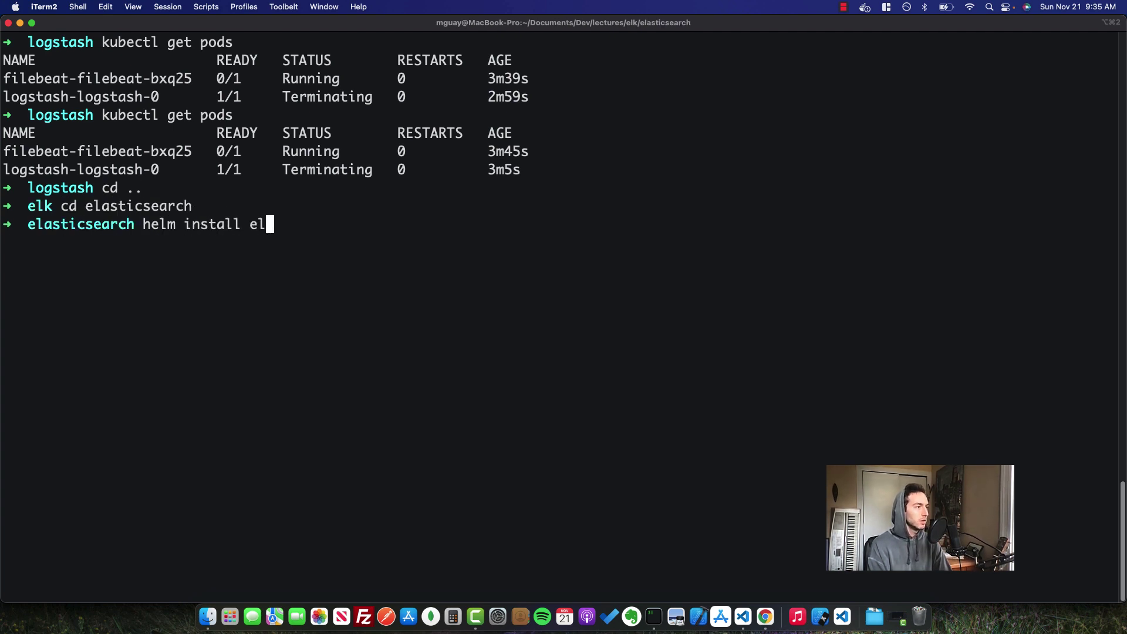
pyautogui.write('asticsearch .')
pyautogui.press('Return')
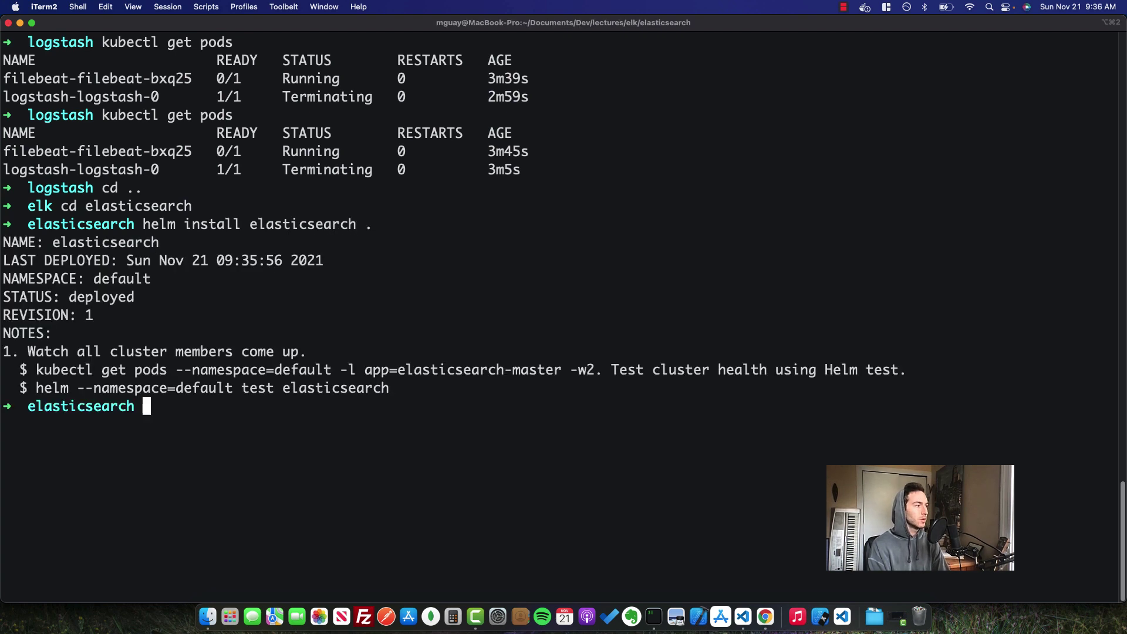
# Step: Change from the elasticsearch folder to the kibana folder and deploy its chart with helm install kibana
pyautogui.write('cd ..')
pyautogui.press('Return')
pyautogui.write('cd l')
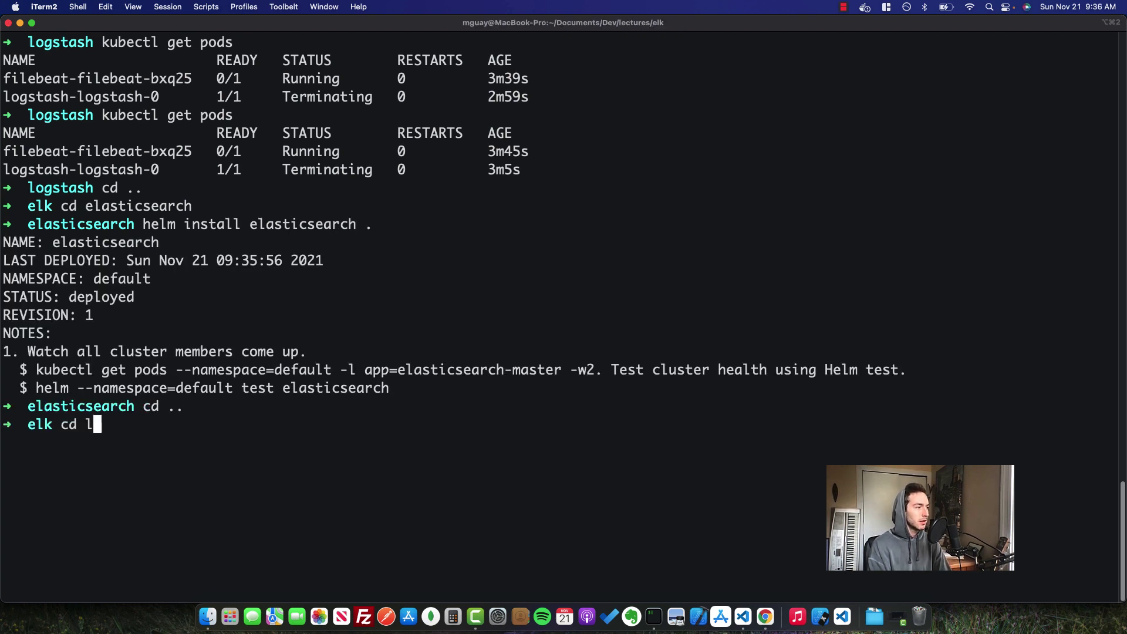
pyautogui.press('BackSpace')
pyautogui.write('kibana')
pyautogui.press('Return')
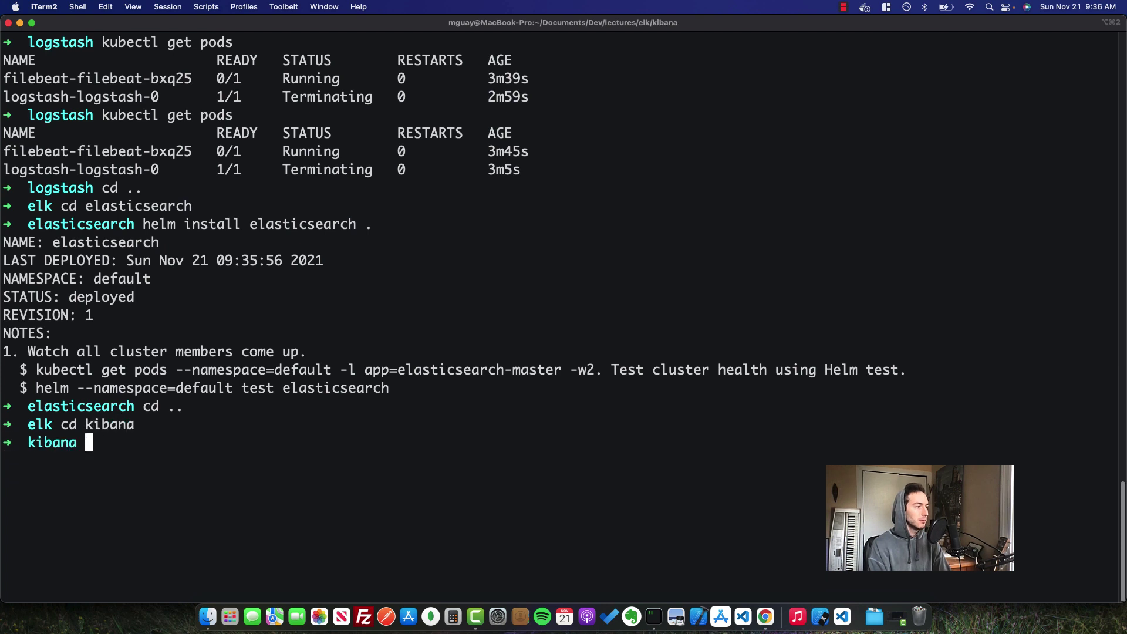
pyautogui.write('helm install kibana ')
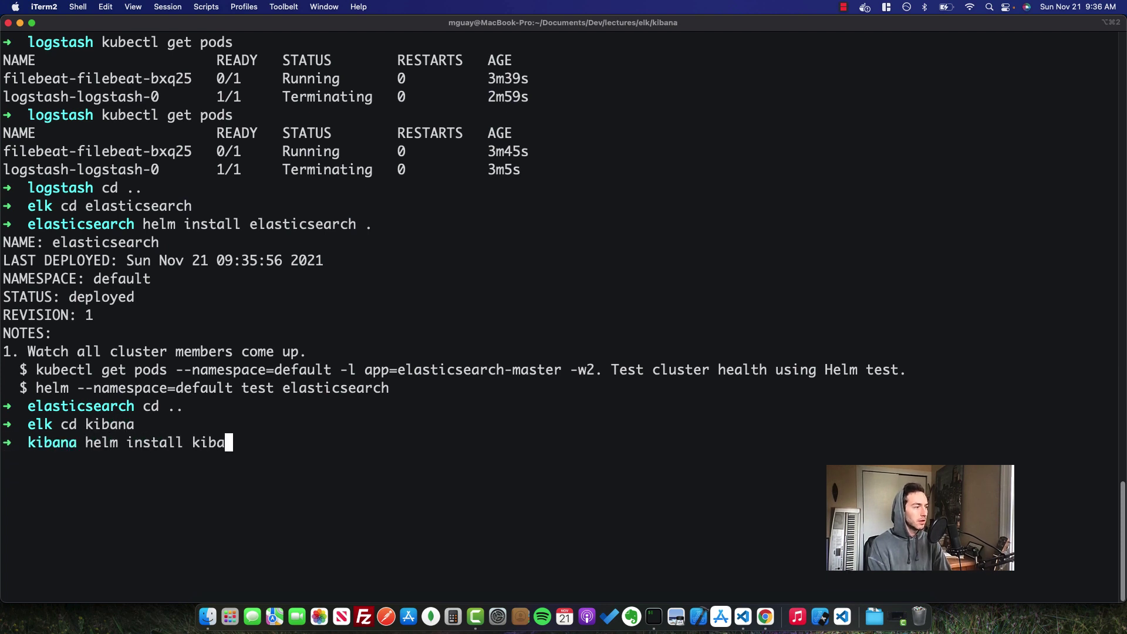
pyautogui.write('.')
pyautogui.press('Return')
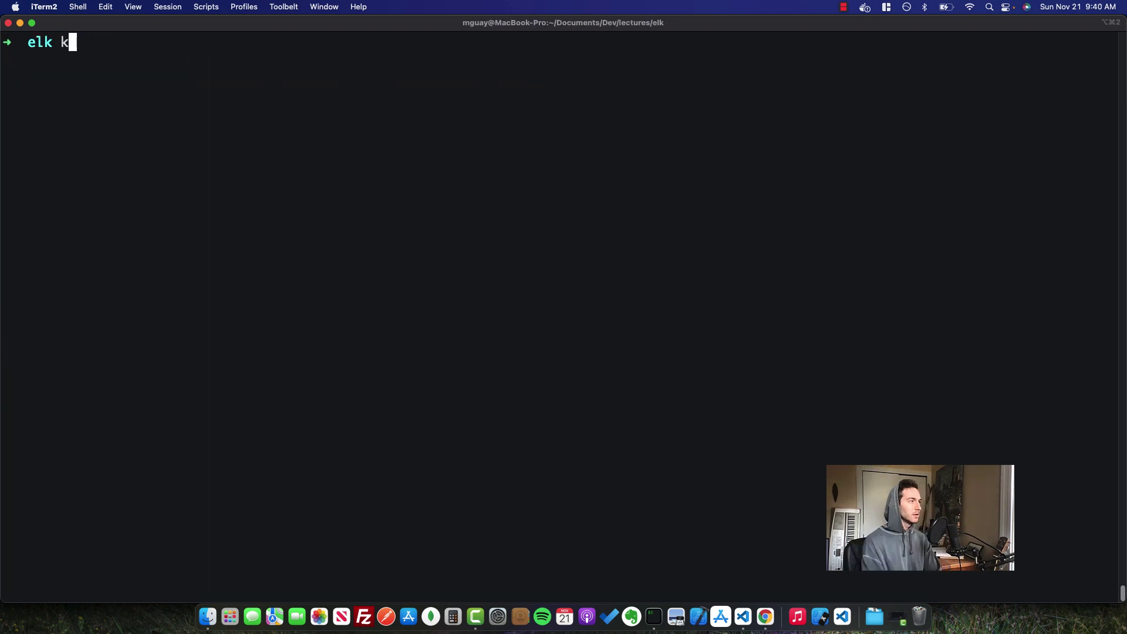
# Step: List the pods with kubectl get pods and read the filebeat pod's output with kubectl logs filebeat-filebeat-bxq25
pyautogui.write('ubectl get pods')
pyautogui.press('Return')
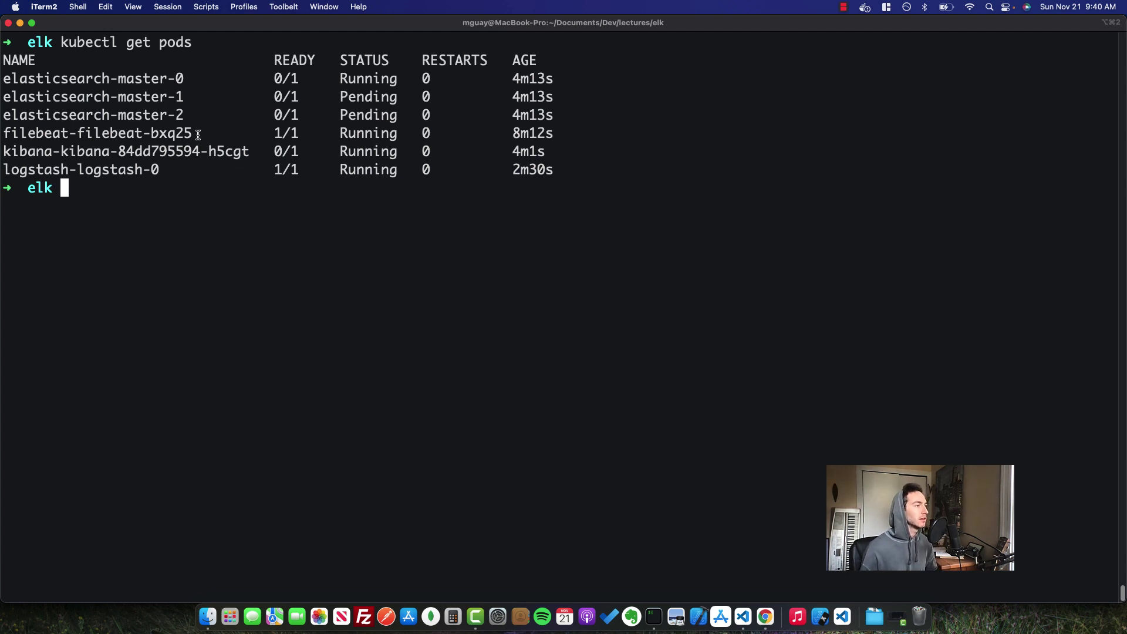
pyautogui.moveTo(193, 138); pyautogui.dragTo(2, 141)
pyautogui.press('super+c')
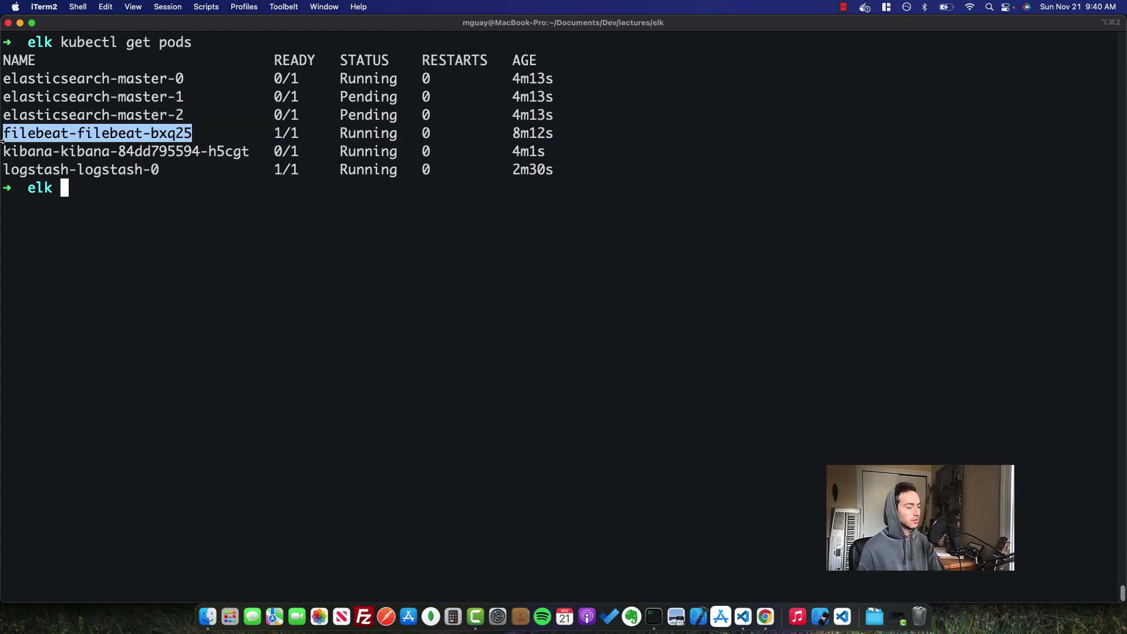
pyautogui.write('kubectl logs')
pyautogui.press('super+v')
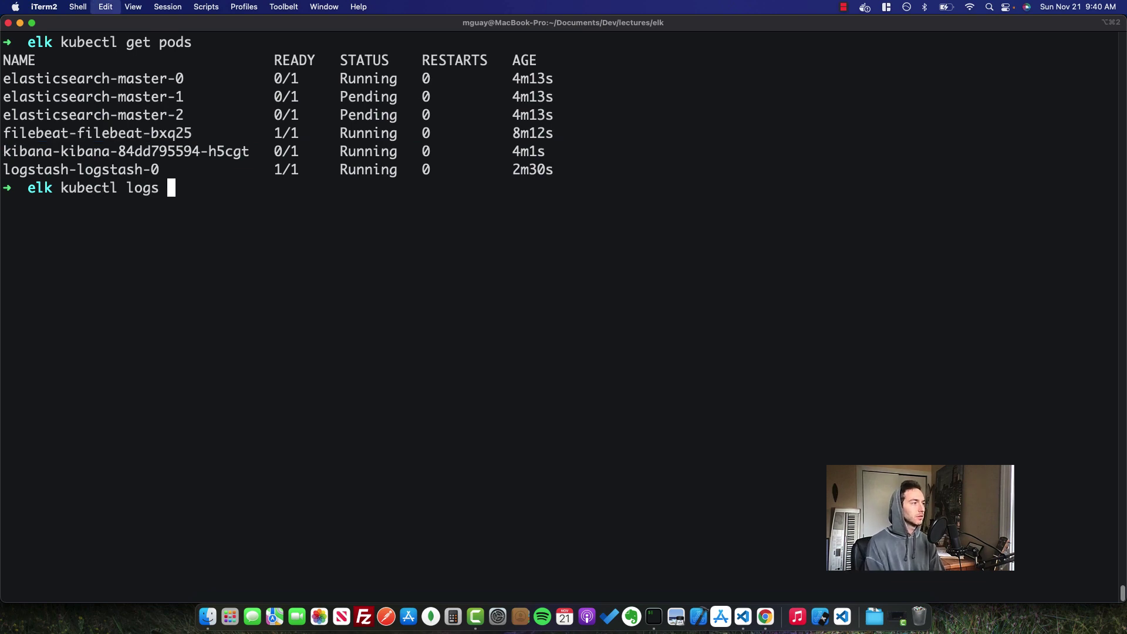
pyautogui.press('Return')
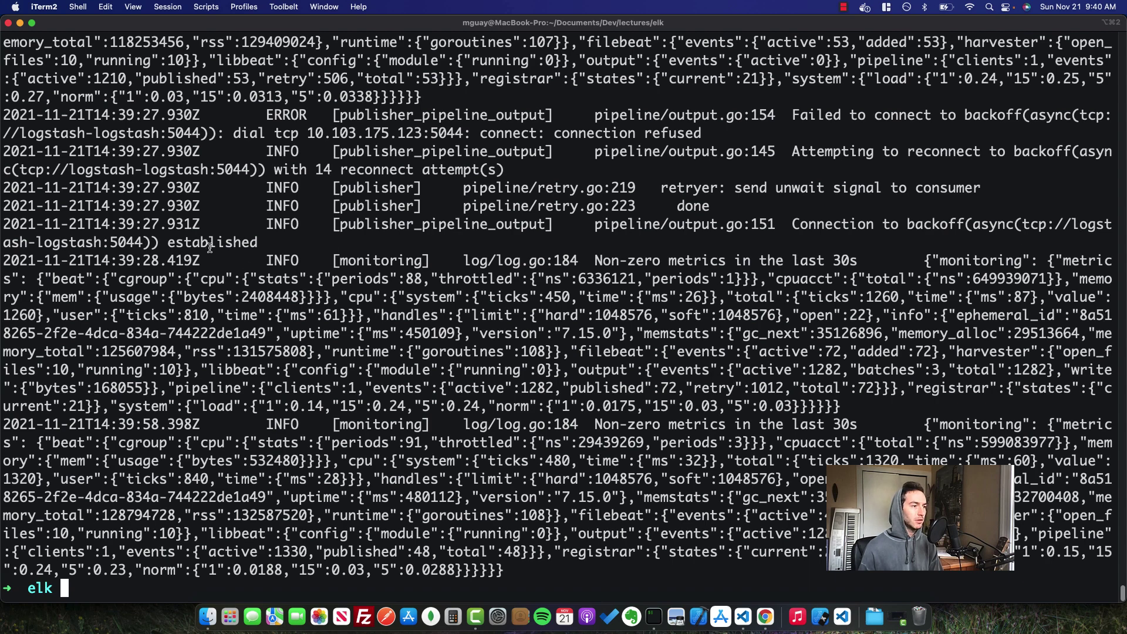
pyautogui.scroll(10, 210, 247)
pyautogui.scroll(2, 436, 396)
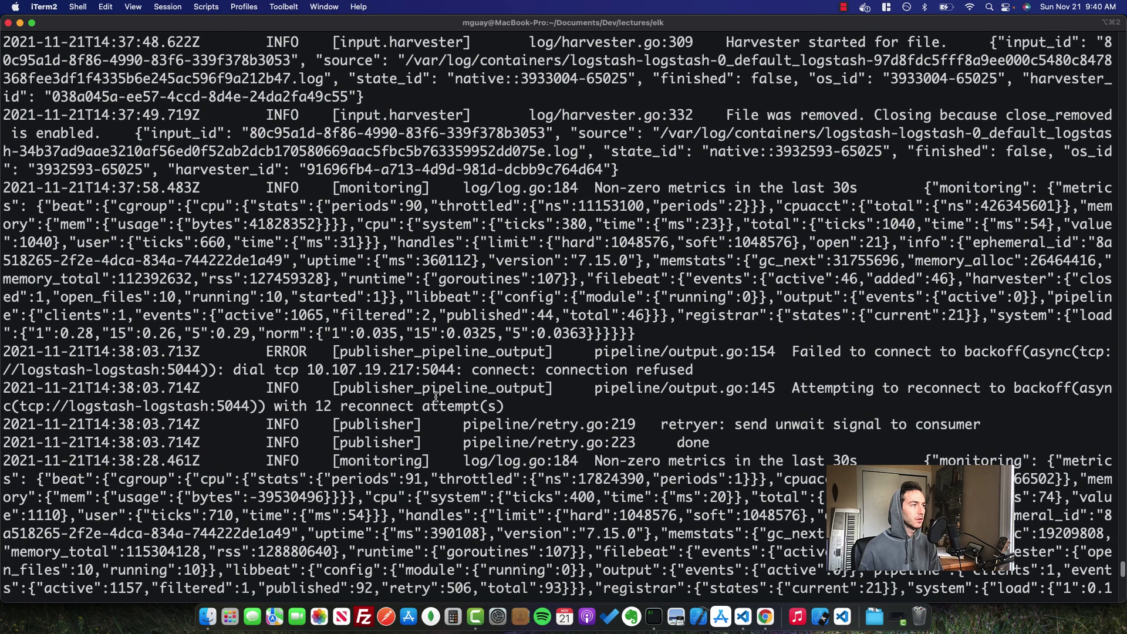
# Step: Read through the filebeat pod's log entries about connecting to logstash-logstash:5044, down to the latest ones
pyautogui.scroll(-8, 435, 396)
pyautogui.scroll(3, 435, 397)
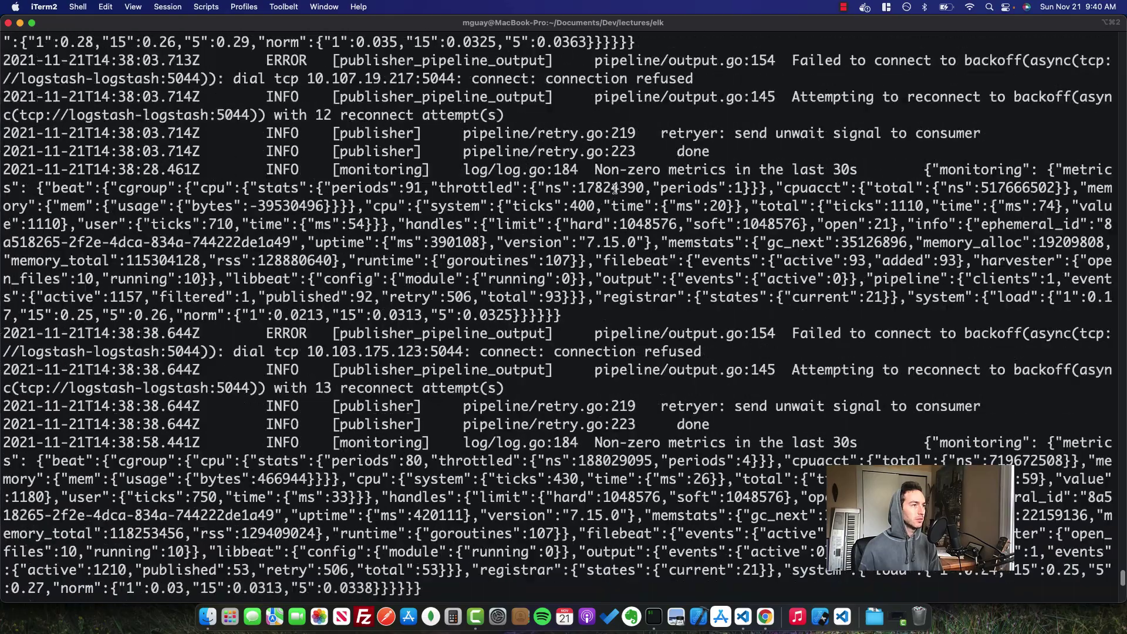
pyautogui.scroll(9, 612, 200)
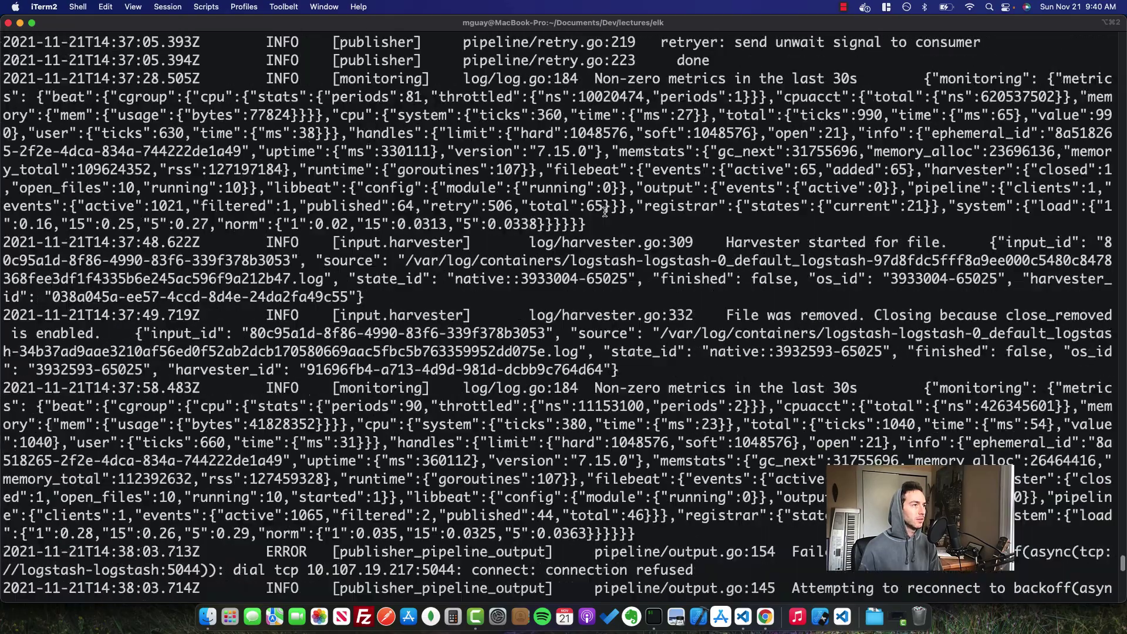
pyautogui.scroll(-15, 565, 322)
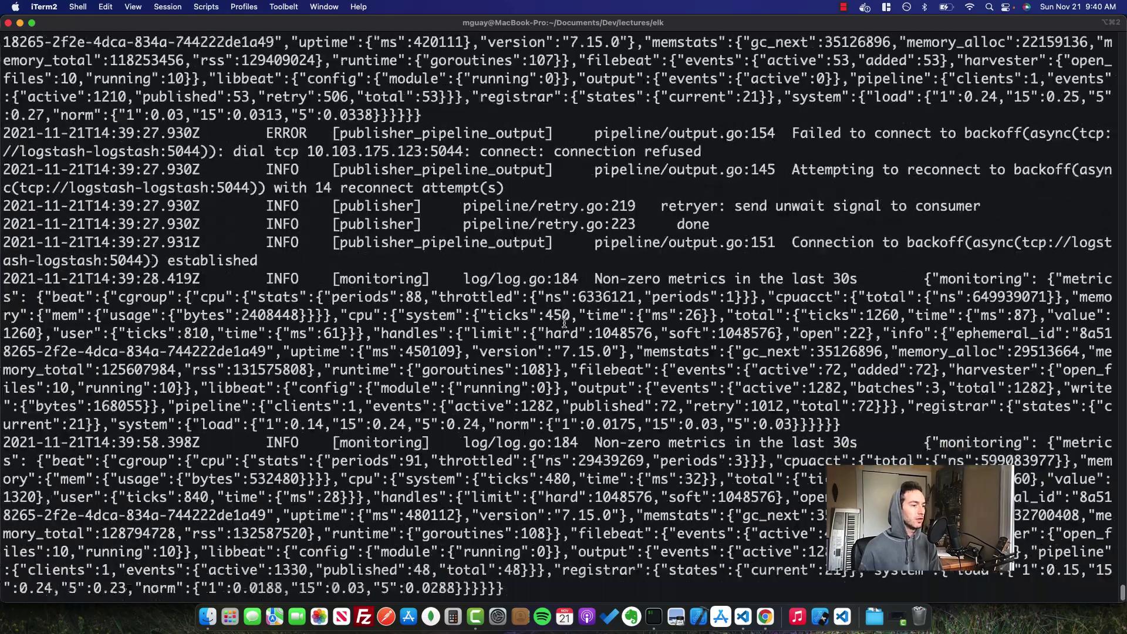
# Step: List the pods with kubectl get pods and read the Logstash pod's output with kubectl logs logstash-logstash-0, checking its Elasticsearch URL
pyautogui.write('kubectl get pods')
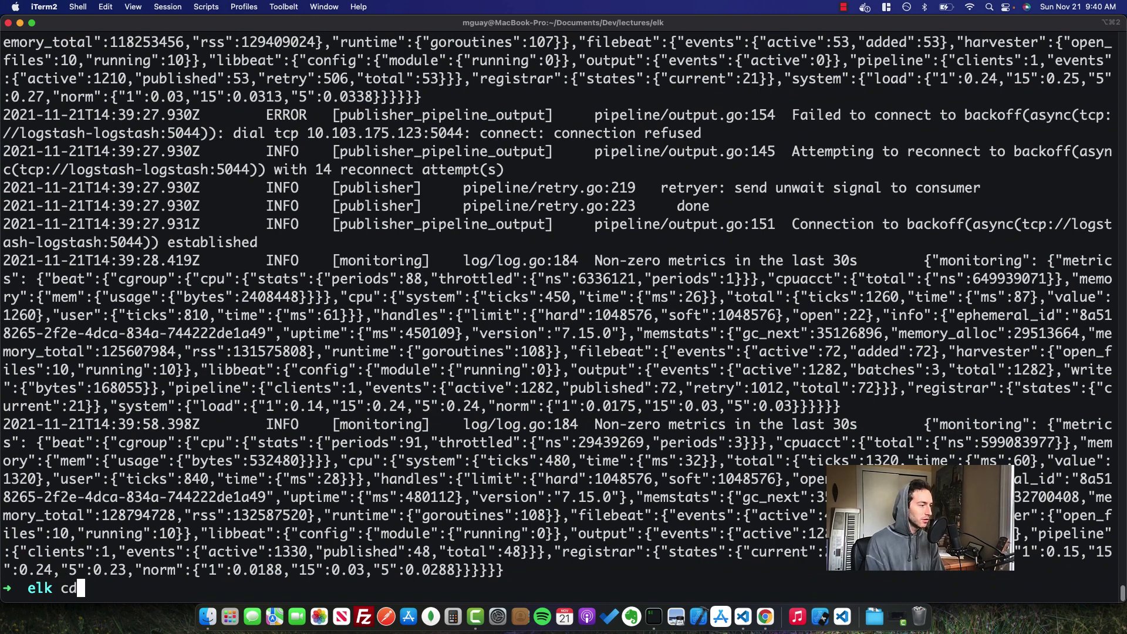
pyautogui.press('Return')
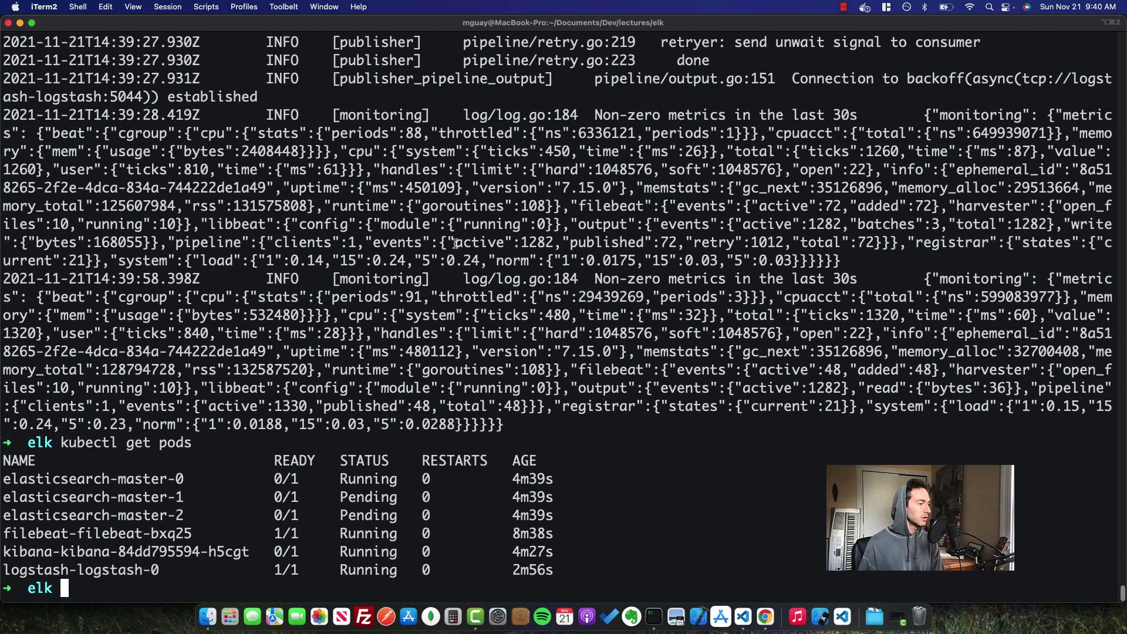
pyautogui.moveTo(161, 573); pyautogui.dragTo(2, 574)
pyautogui.press('super+c')
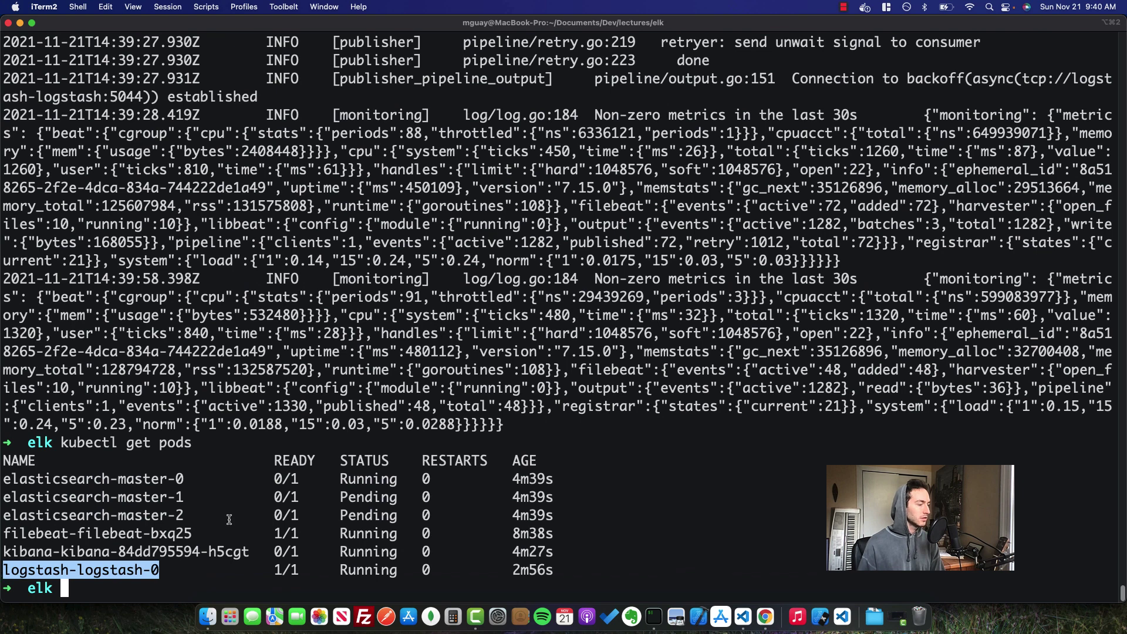
pyautogui.write('kubectl l')
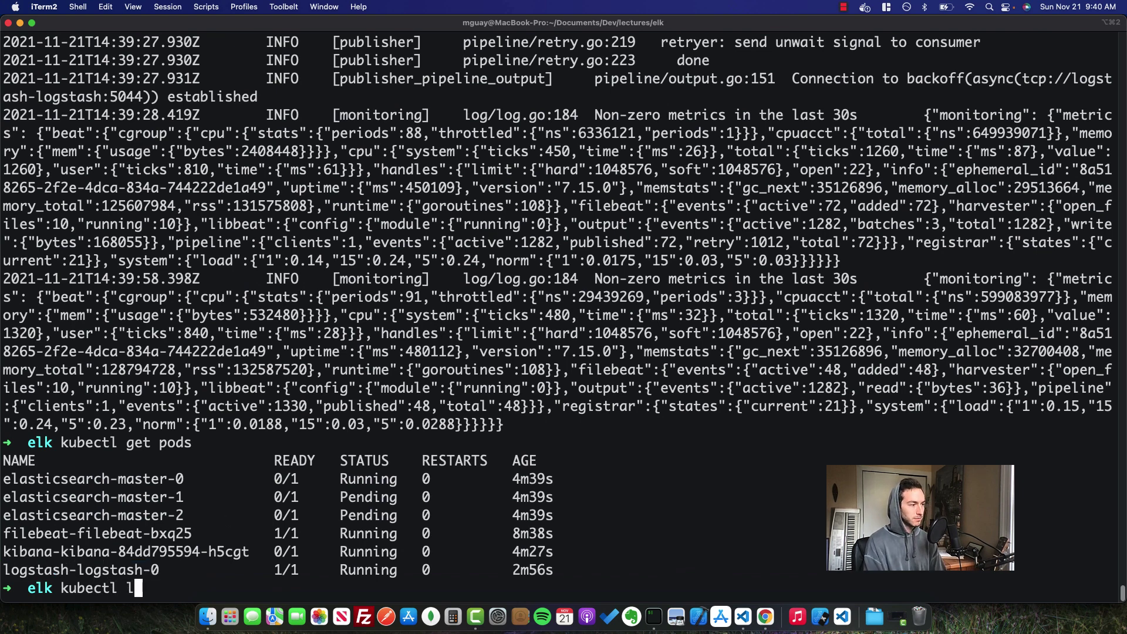
pyautogui.write('ogs')
pyautogui.press('super+v')
pyautogui.press('Return')
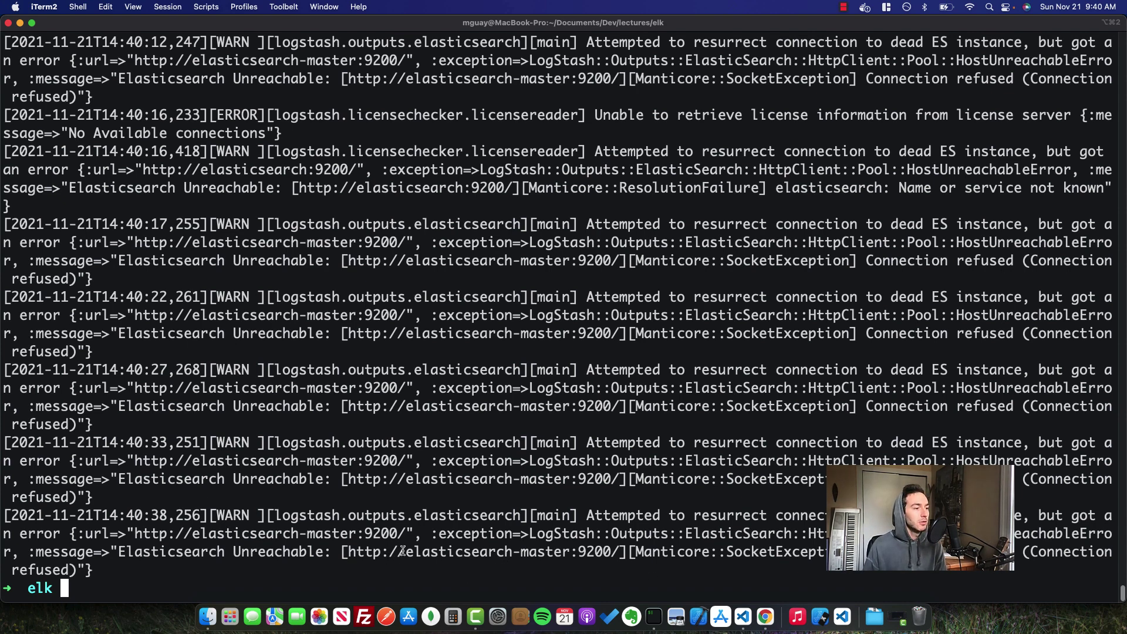
pyautogui.moveTo(402, 550); pyautogui.dragTo(561, 552)
pyautogui.click(593, 576)
# Step: Clear the terminal, list the pods again and read the first Elasticsearch pod's output with kubectl logs elasticsearch-master-0
pyautogui.hotkey('ctrl', 'l')
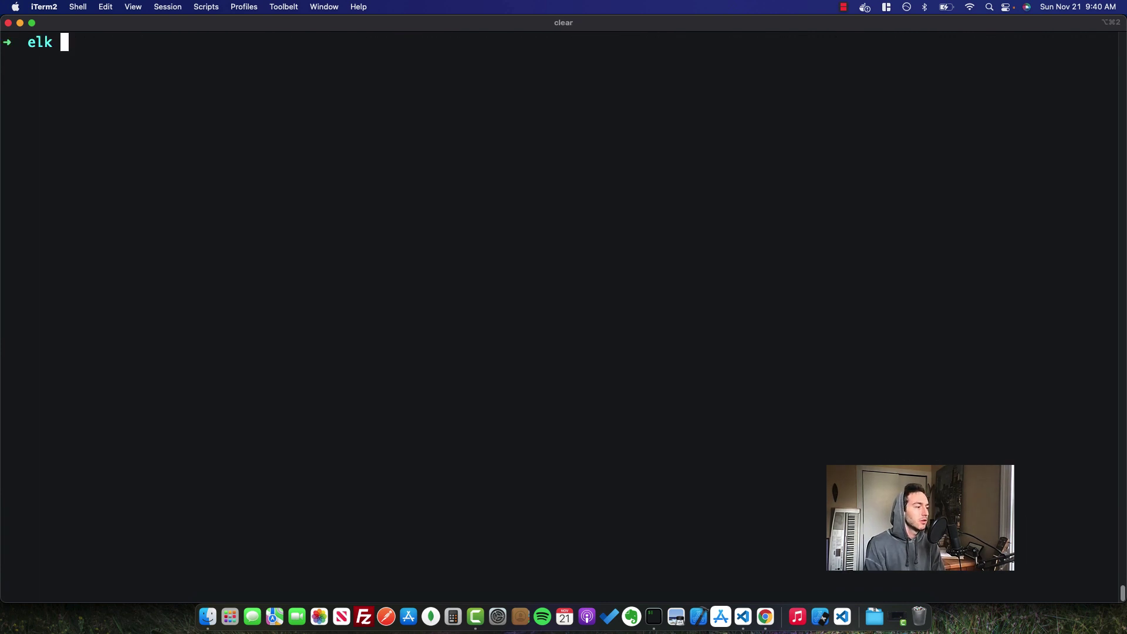
pyautogui.write('kubectl get pods')
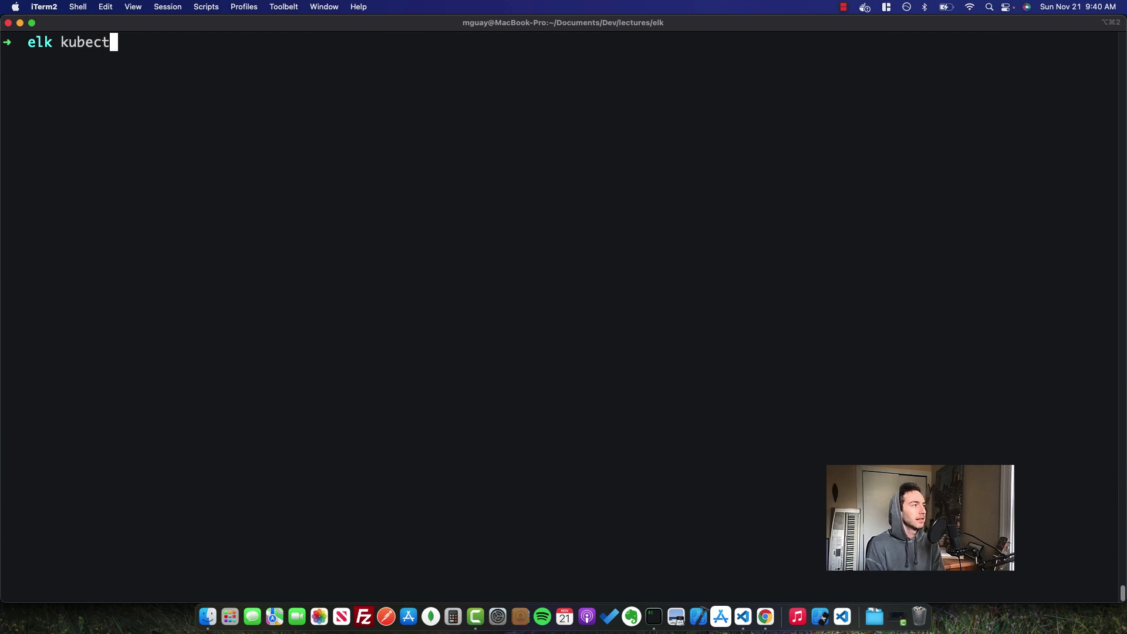
pyautogui.press('Return')
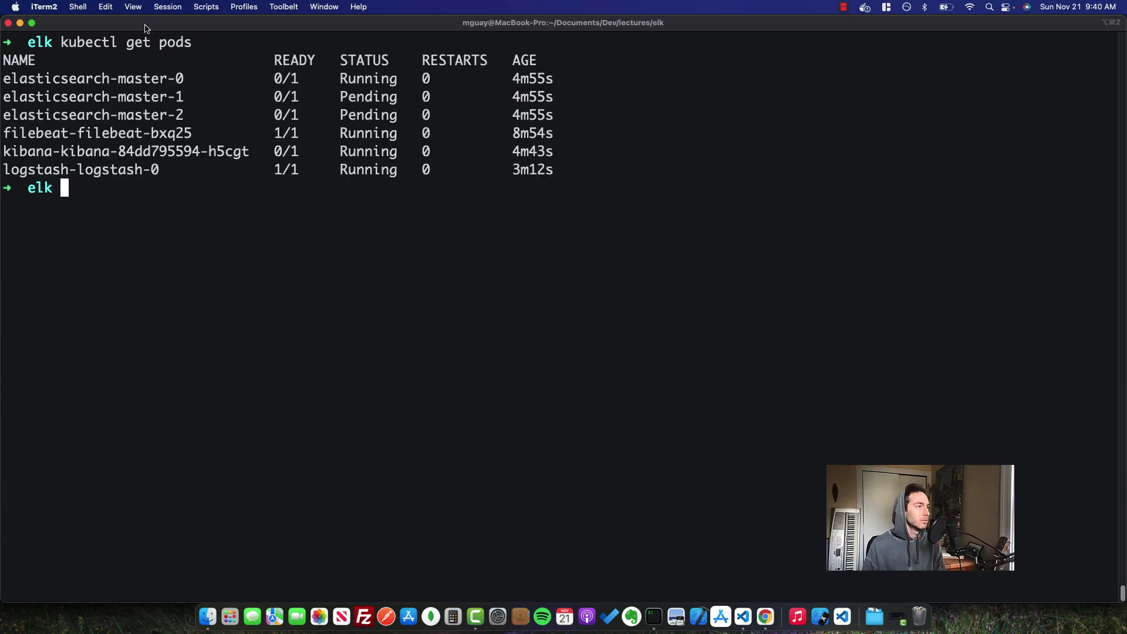
pyautogui.moveTo(186, 78); pyautogui.dragTo(2, 78)
pyautogui.press('cmd+c')
pyautogui.write('k')
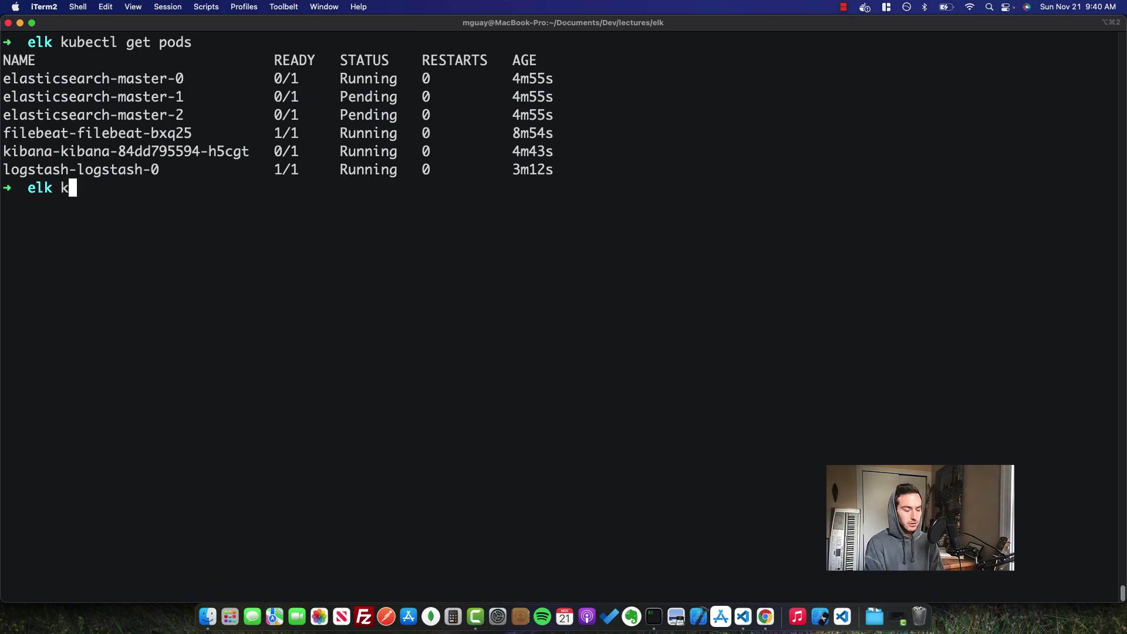
pyautogui.write('ubectl ')
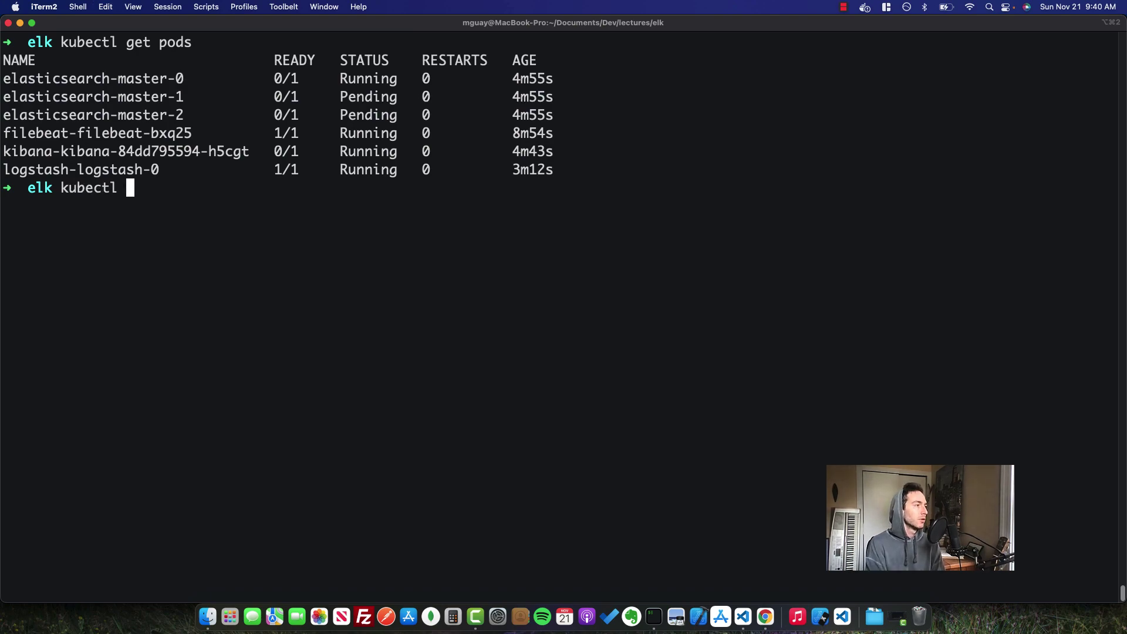
pyautogui.write('logs')
pyautogui.press('super+v')
pyautogui.press('Return')
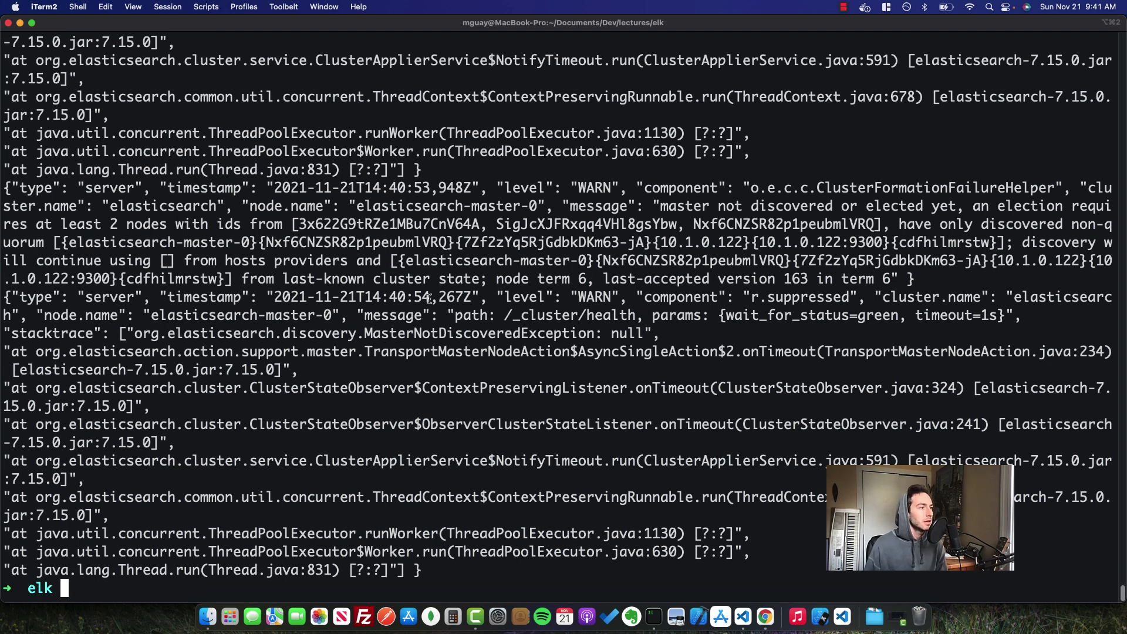
pyautogui.moveTo(250, 246); pyautogui.dragTo(72, 244)
pyautogui.click(72, 243)
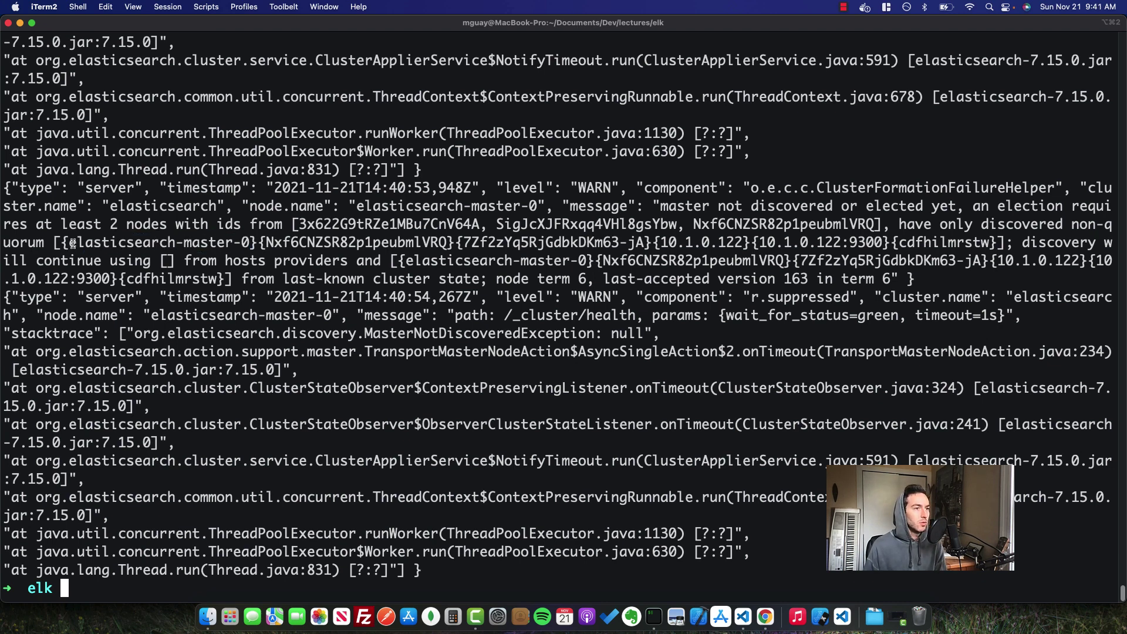
# Step: Run kubectl get pods and inspect the second Elasticsearch pod's events with kubectl describe pod elasticsearch-master-1
pyautogui.write('kubectl get pods')
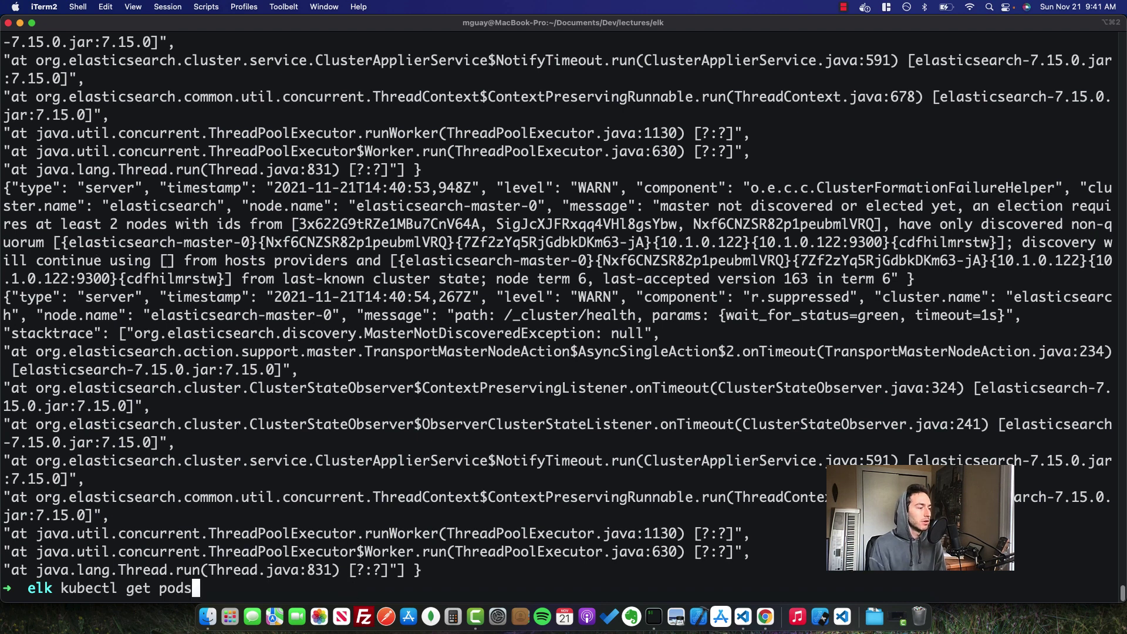
pyautogui.press('Return')
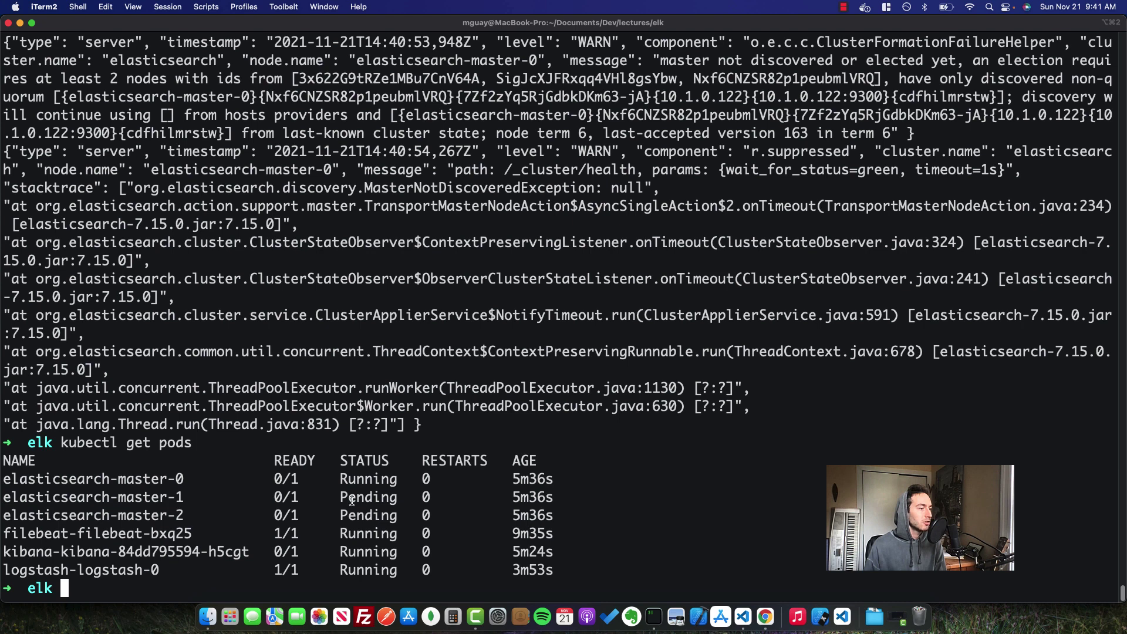
pyautogui.moveTo(186, 503); pyautogui.dragTo(3, 502)
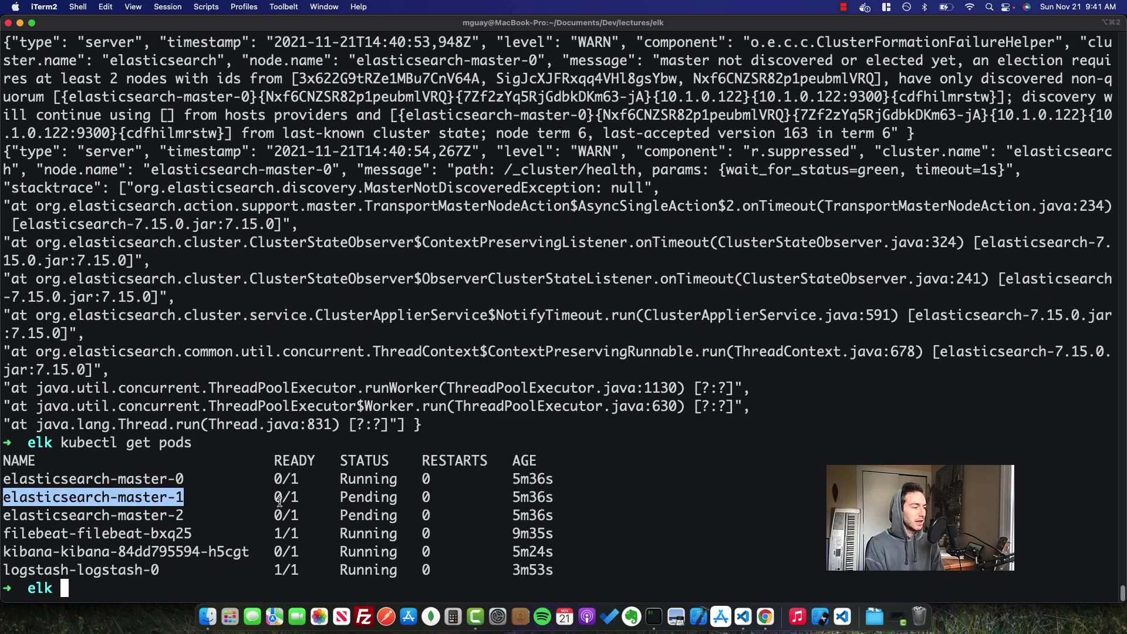
pyautogui.write('kubectl descreib')
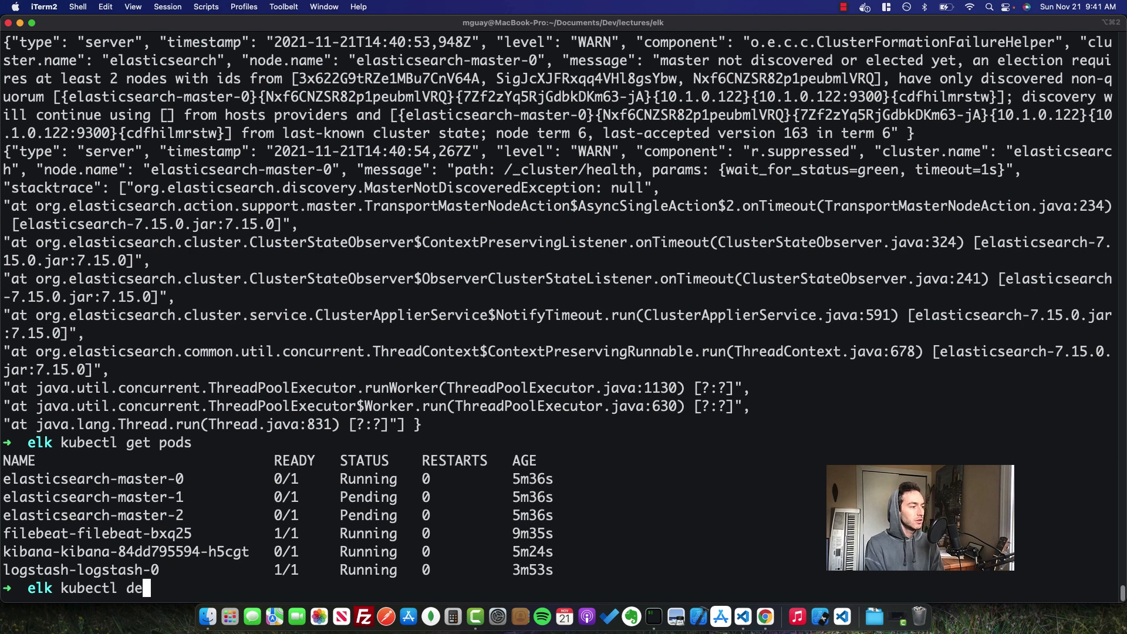
pyautogui.press('BackSpace')
pyautogui.press('BackSpace')
pyautogui.press('BackSpace')
pyautogui.write('ibe pod')
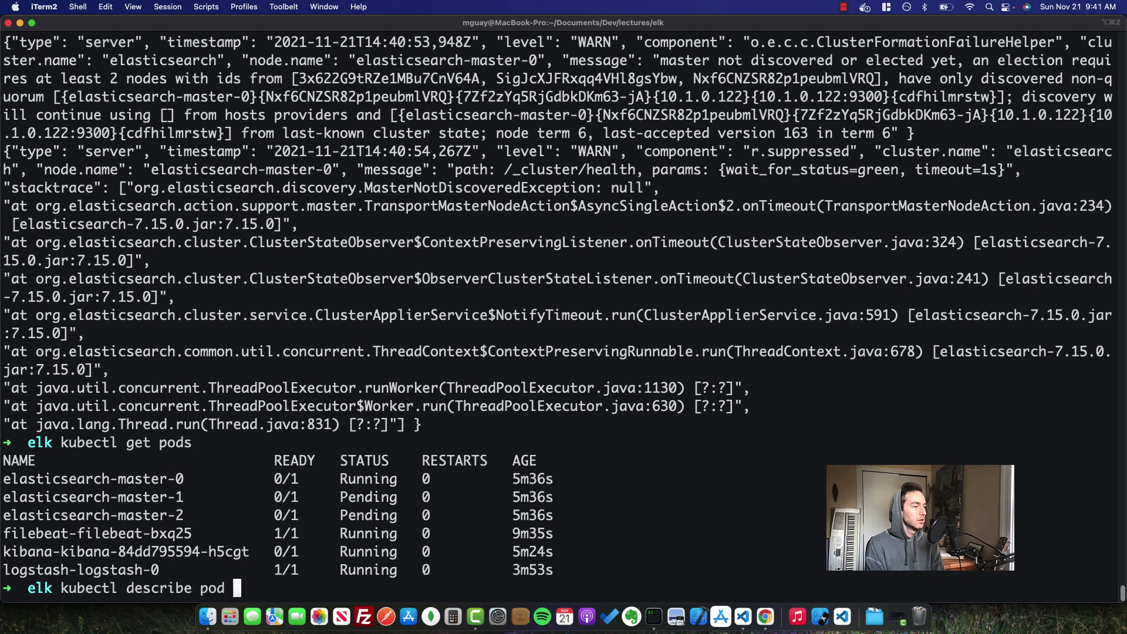
pyautogui.press('super+v')
pyautogui.press('Return')
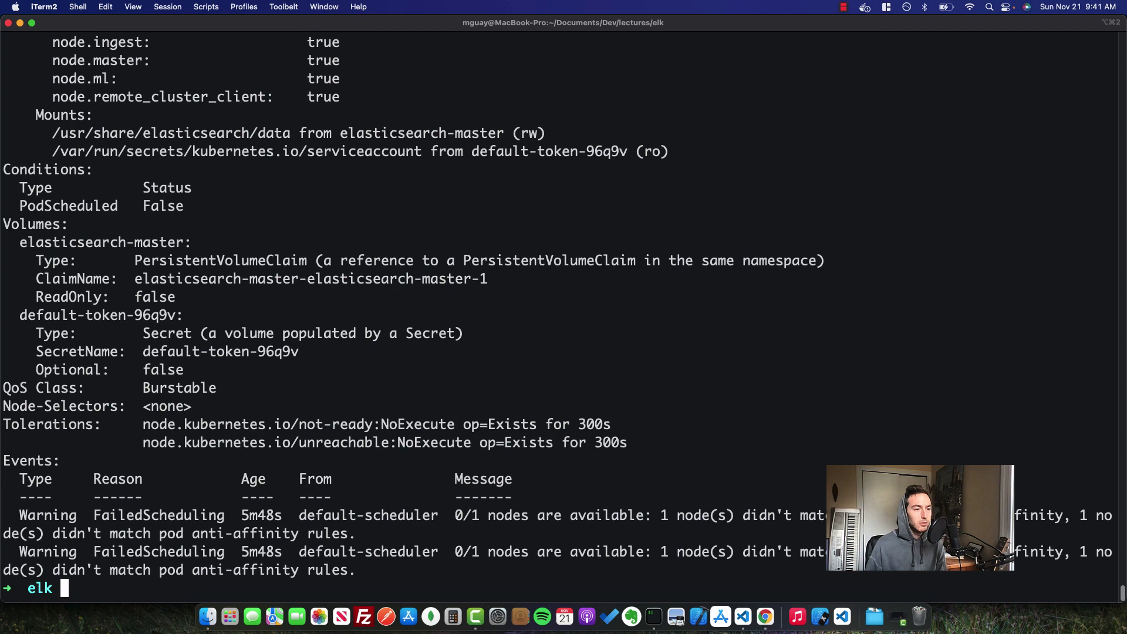
# Step: Switch to VS Code, set antiAffinity to "soft" in the elasticsearch values.yaml, save it, then close all editors and collapse the folders
pyautogui.press('super+Tab')
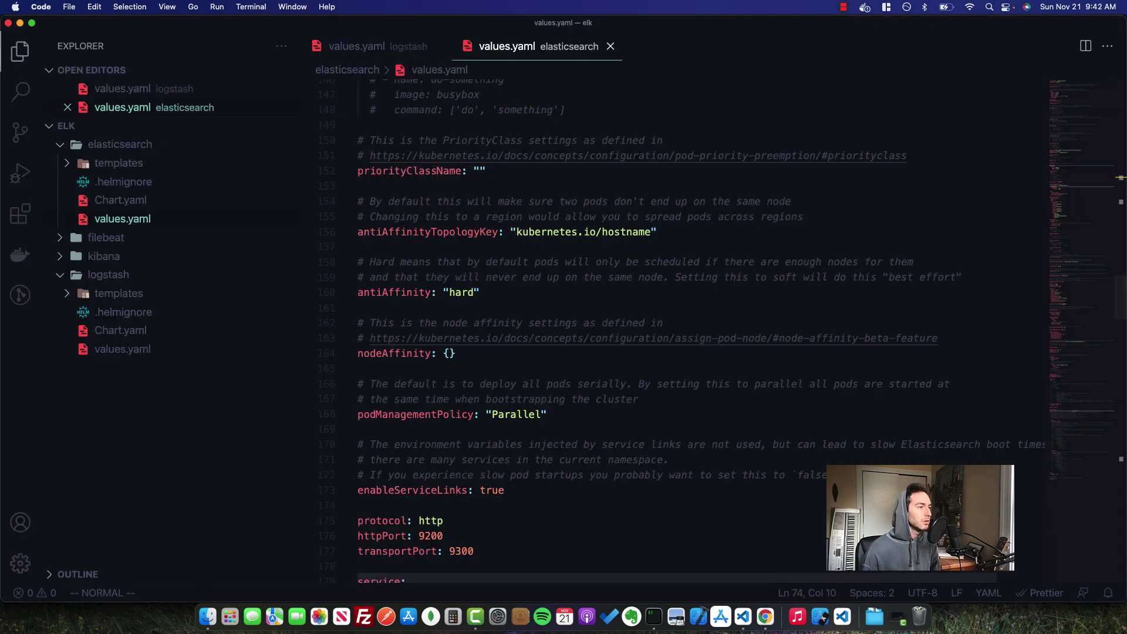
pyautogui.click(502, 286)
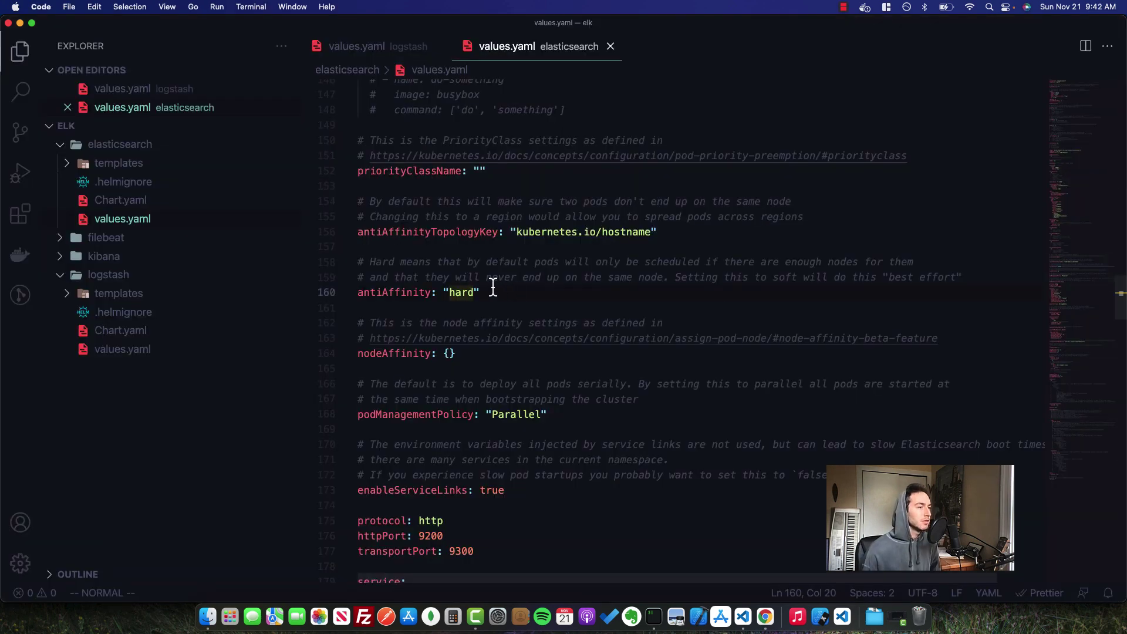
pyautogui.click(419, 298)
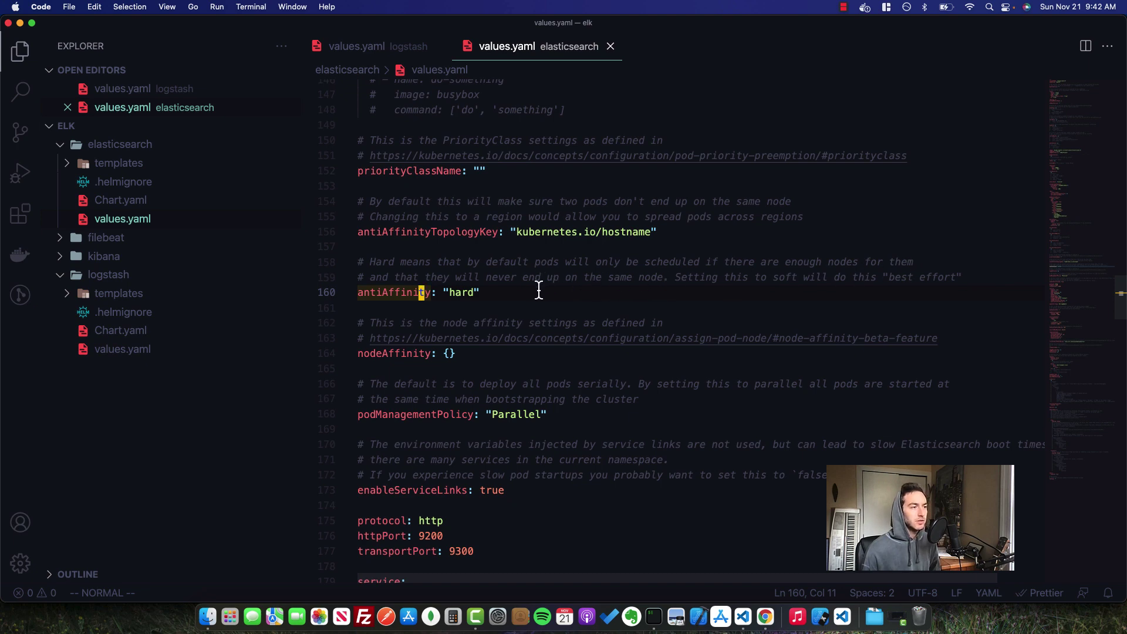
pyautogui.click(519, 294)
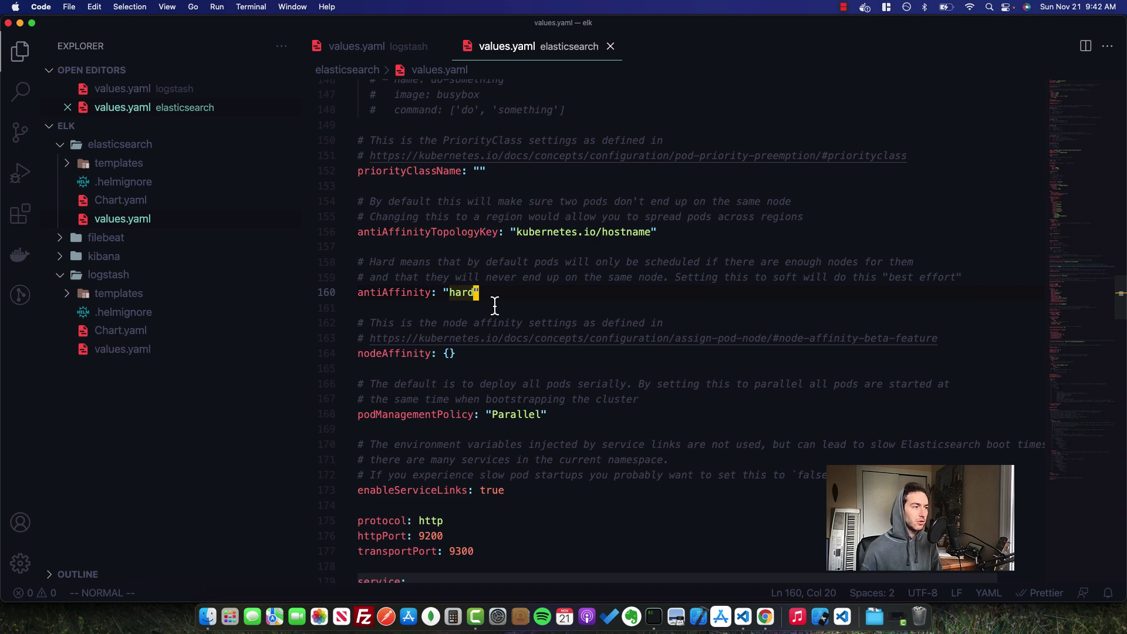
pyautogui.doubleClick(461, 299)
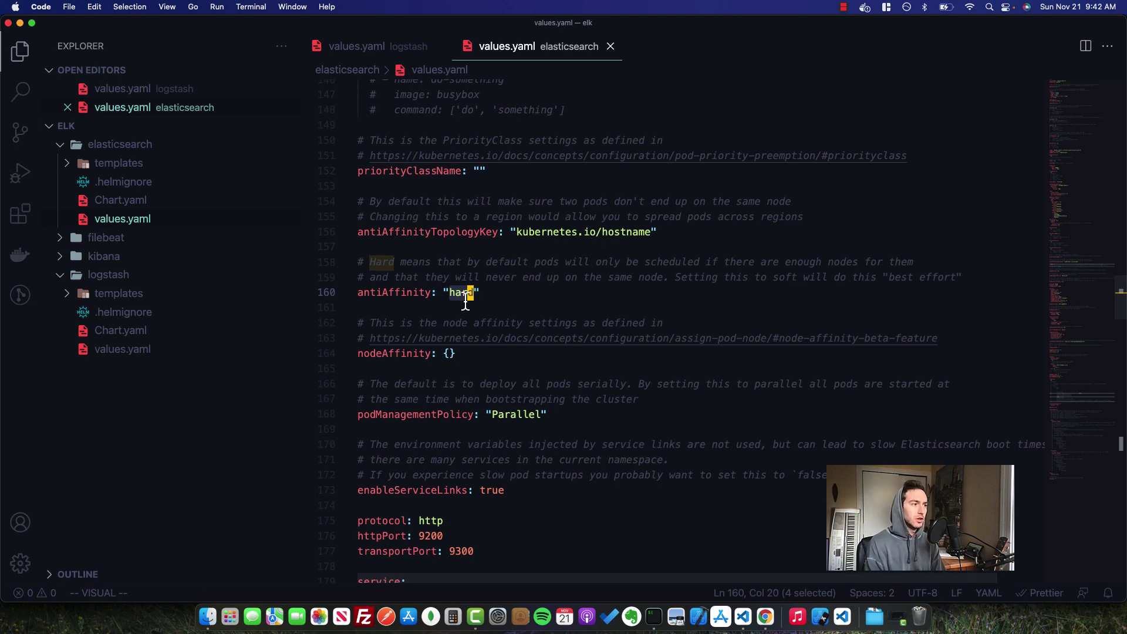
pyautogui.write('c')
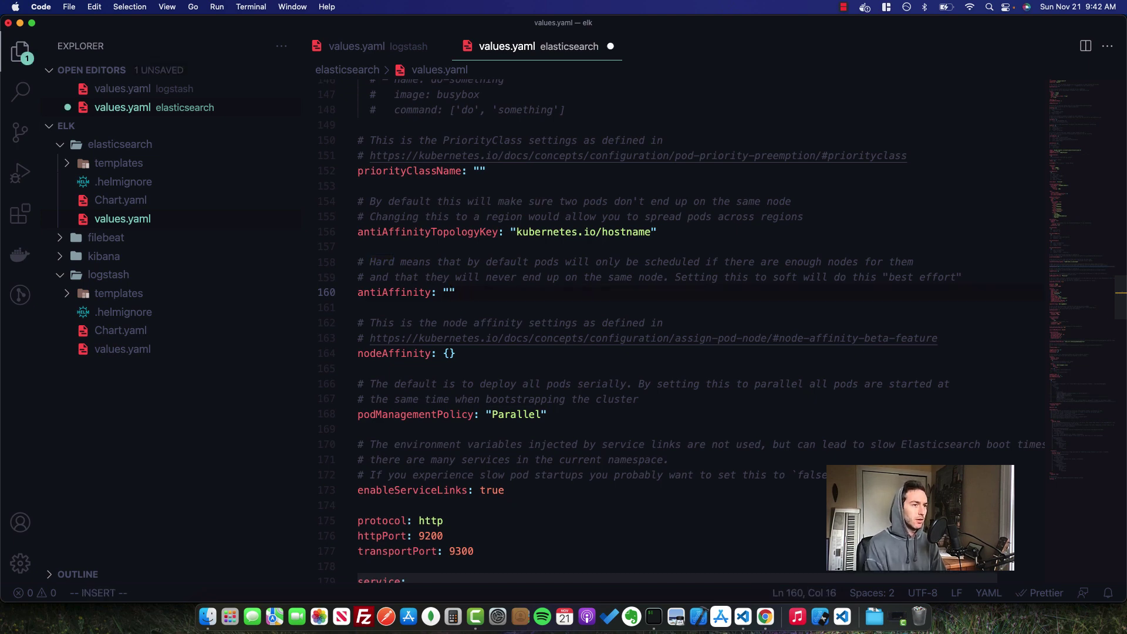
pyautogui.write('soft')
pyautogui.press('super+s')
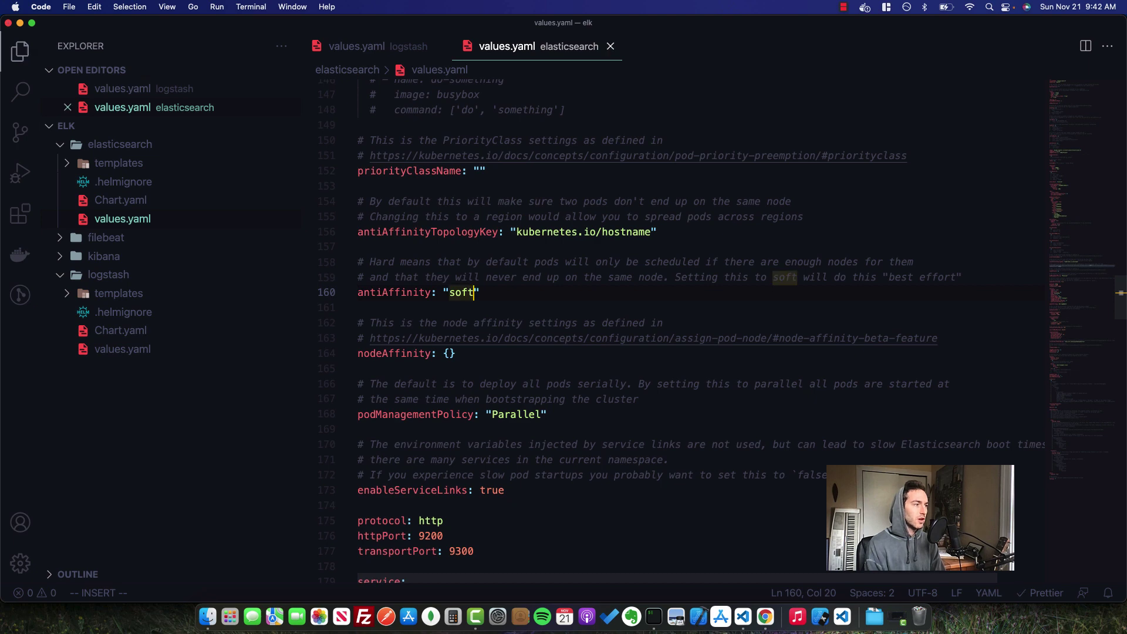
pyautogui.click(524, 293)
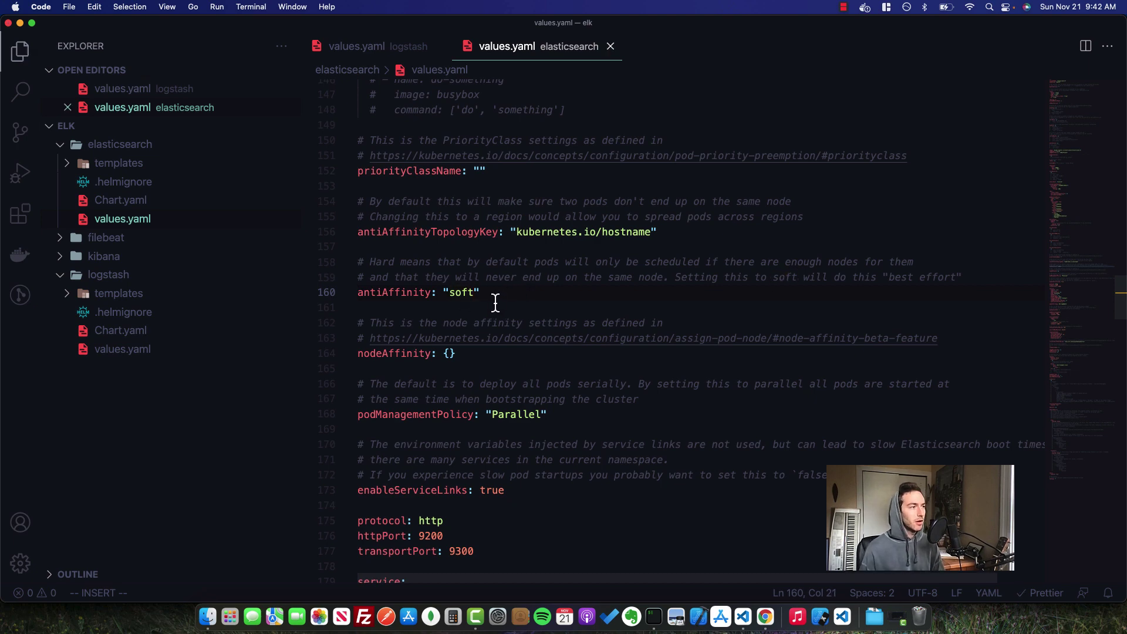
pyautogui.click(288, 71)
pyautogui.click(290, 88)
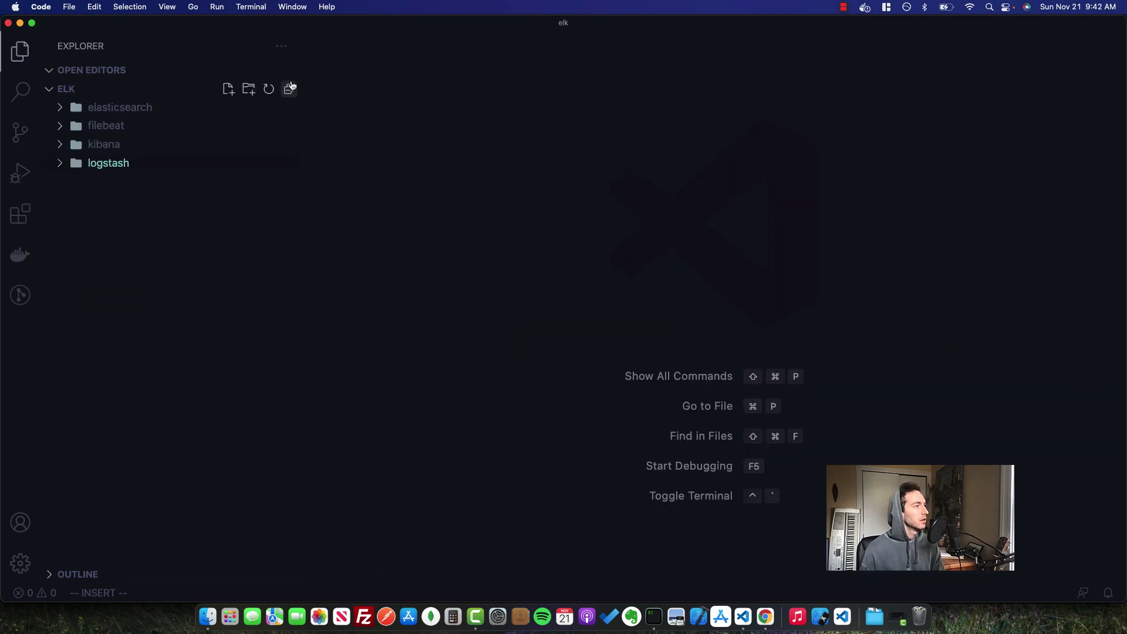
# Step: Switch to iTerm2 and remove the Elasticsearch release with helm uninstall elasticsearch
pyautogui.press('super+Tab')
pyautogui.write('helm un')
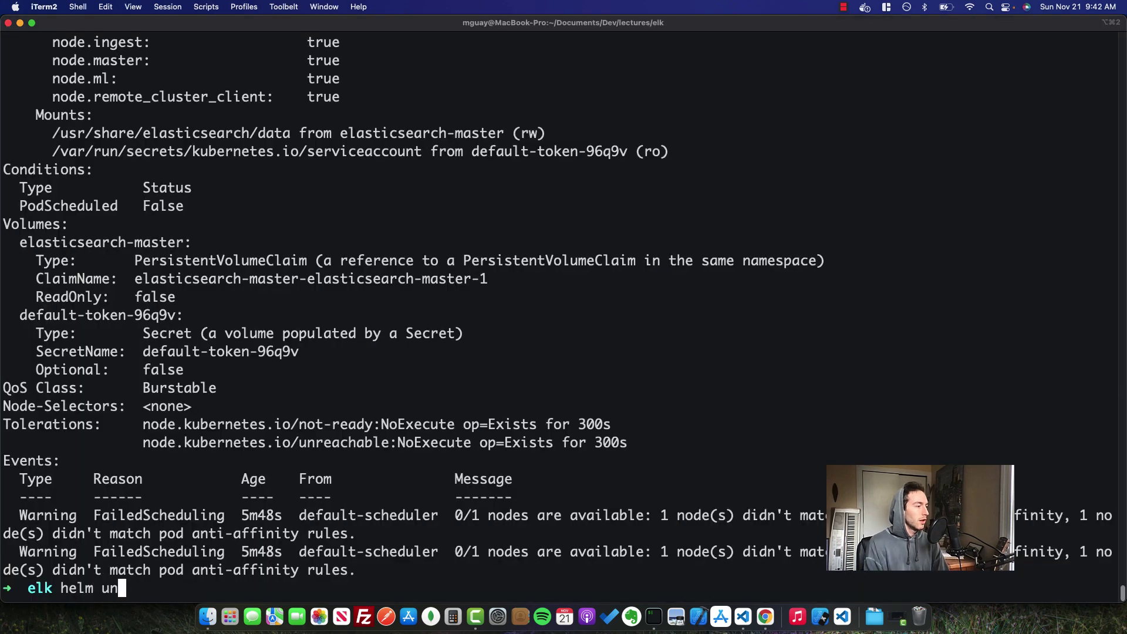
pyautogui.write('install elasti')
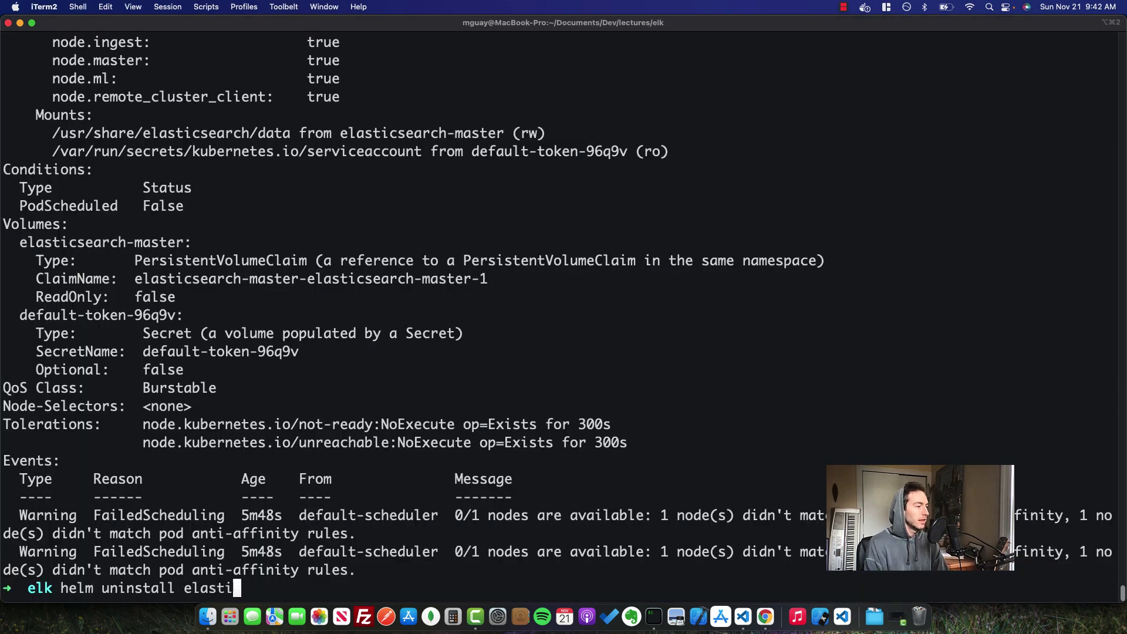
pyautogui.write('csearch')
pyautogui.press('Return')
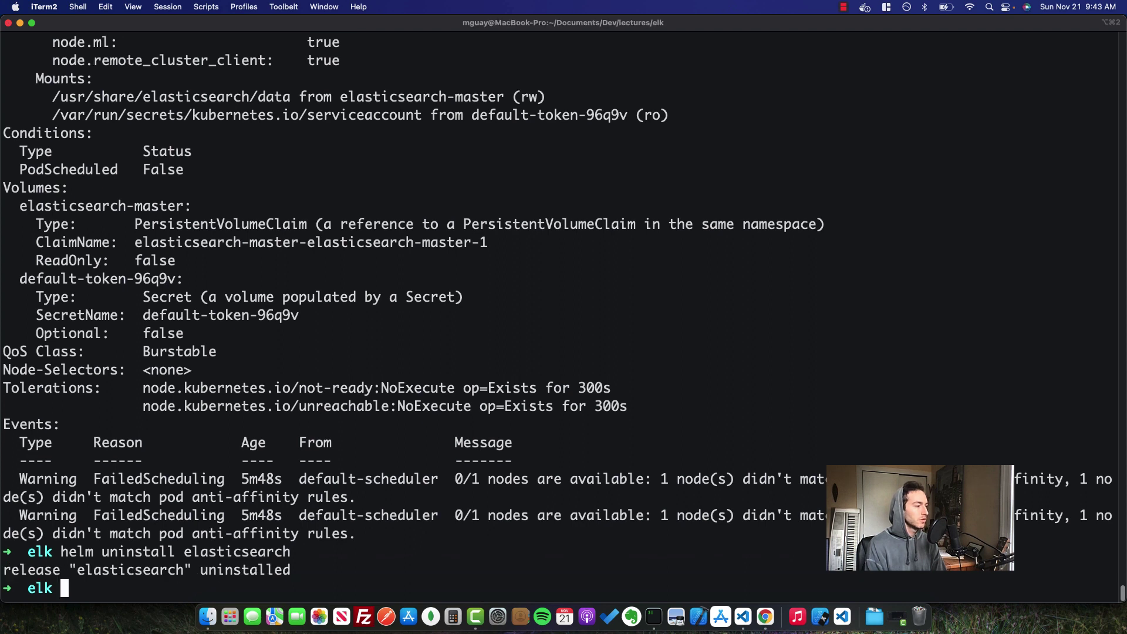
# Step: Install the Elasticsearch release again from the local chart folder with helm install elasticsearch ./elasticsearch
pyautogui.write('cl')
pyautogui.press('BackSpace')
pyautogui.press('BackSpace')
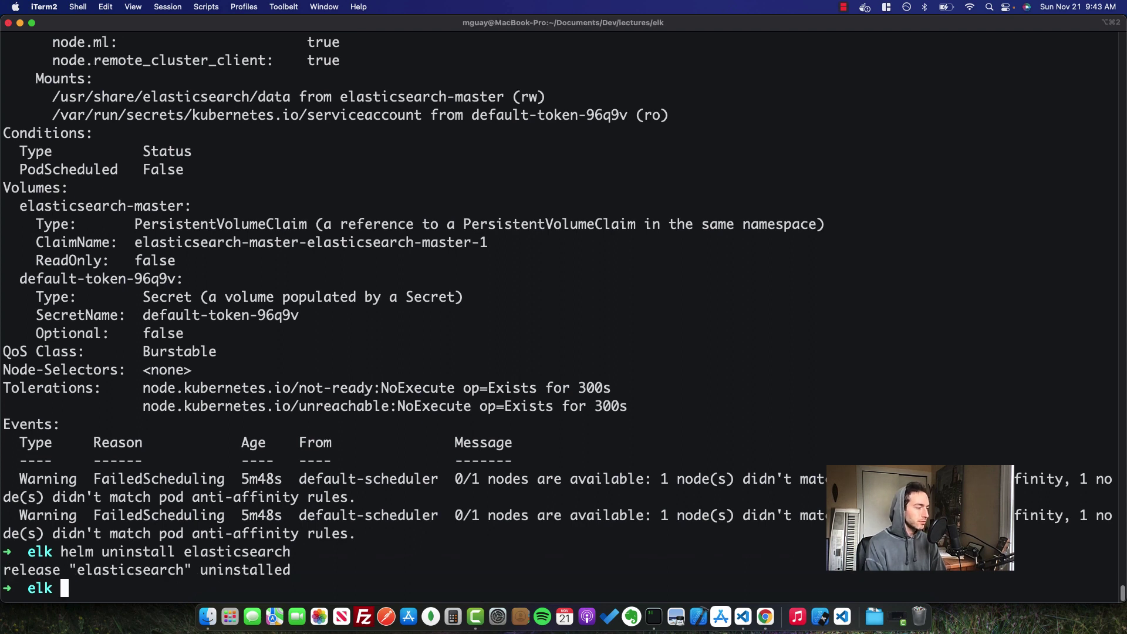
pyautogui.write('helm install ')
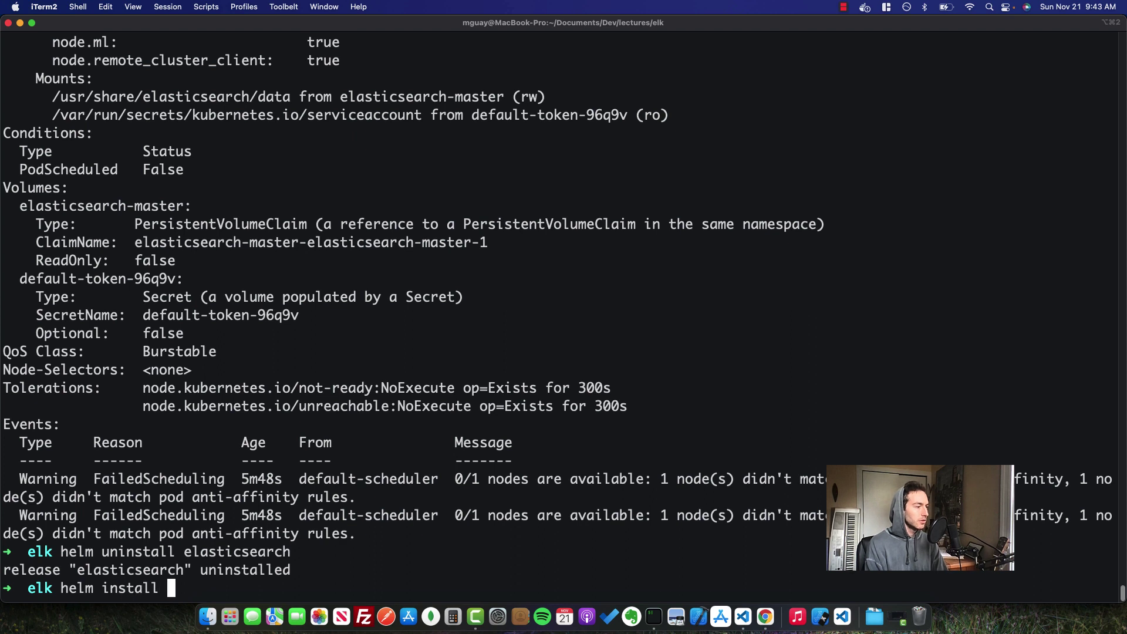
pyautogui.write('elasticsearch ./')
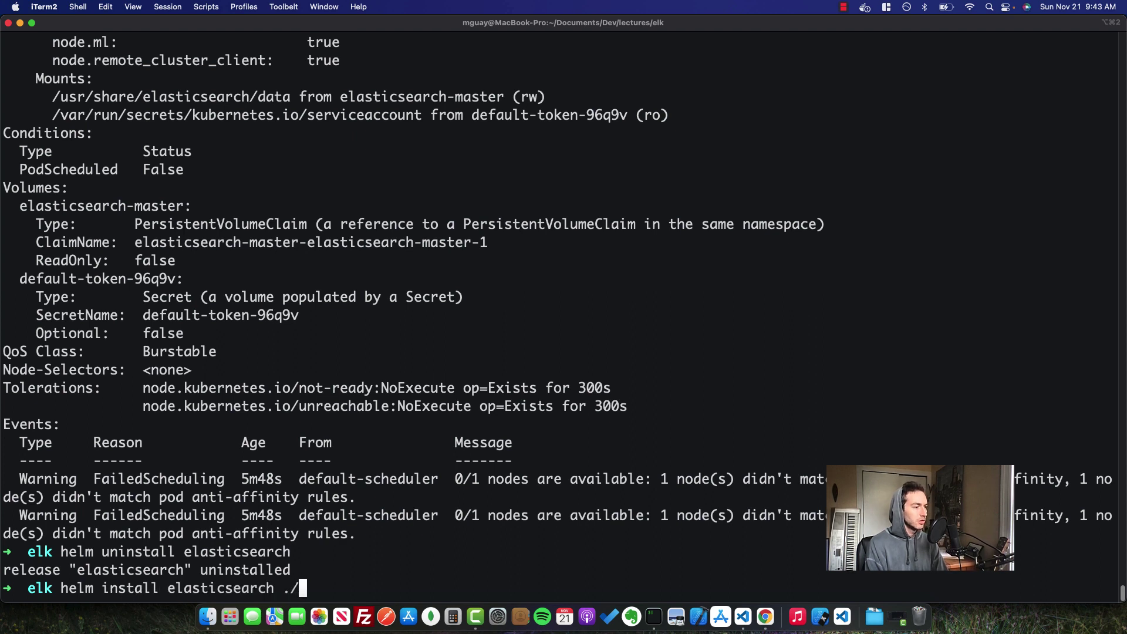
pyautogui.write('e')
pyautogui.press('Tab')
pyautogui.press('Return')
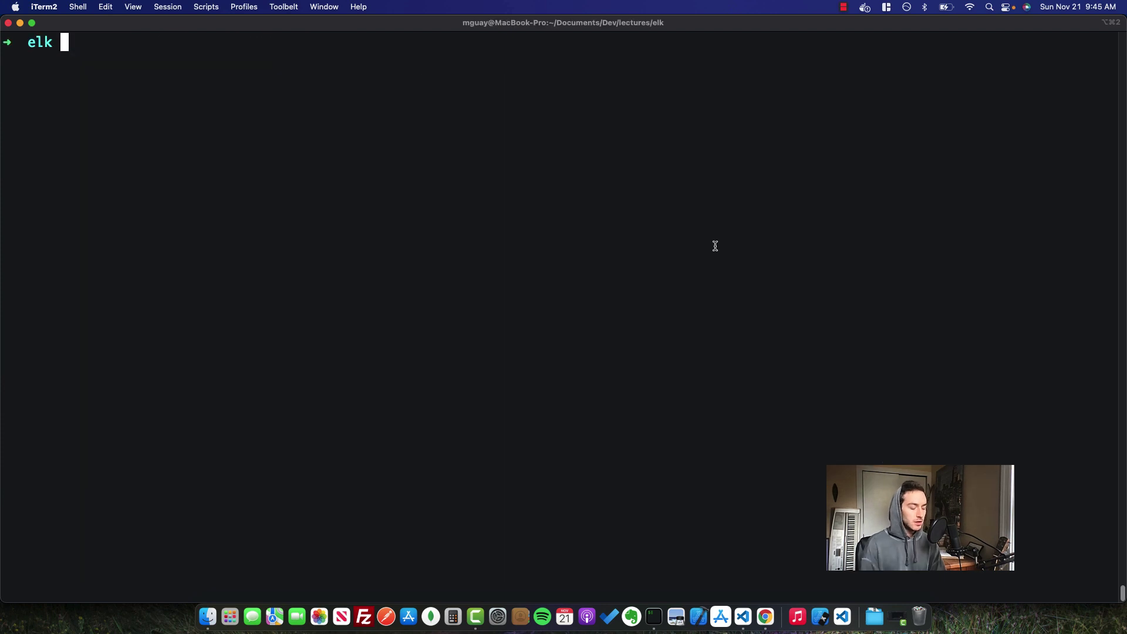
# Step: List the cluster's pods with kubectl get pods to check their readiness and status
pyautogui.write('kubect')
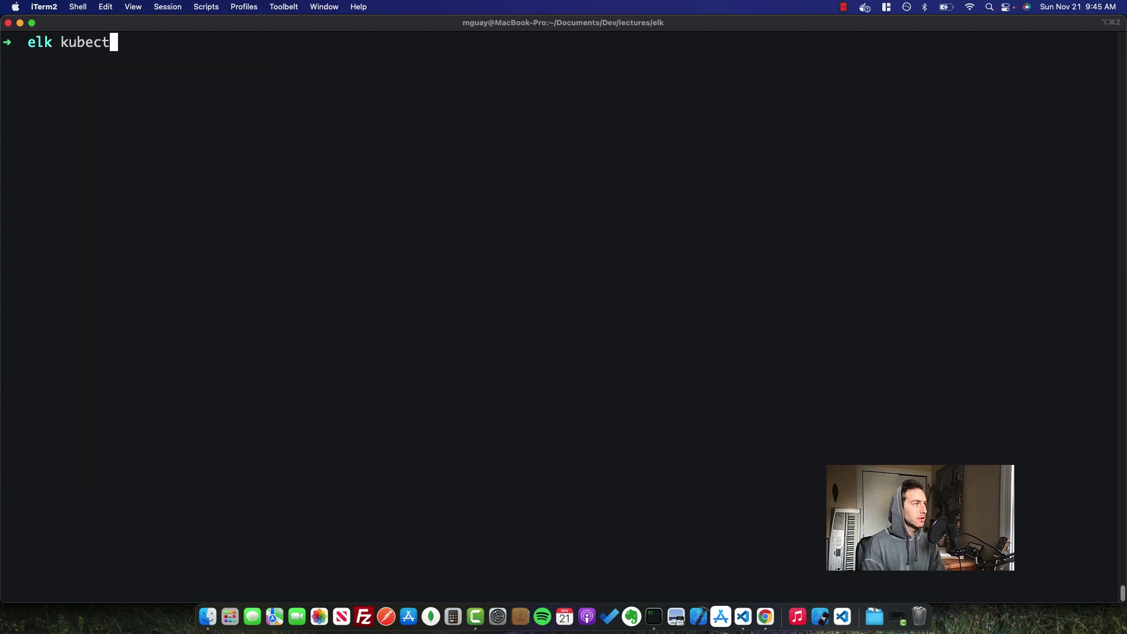
pyautogui.write('l get pods')
pyautogui.press('Return')
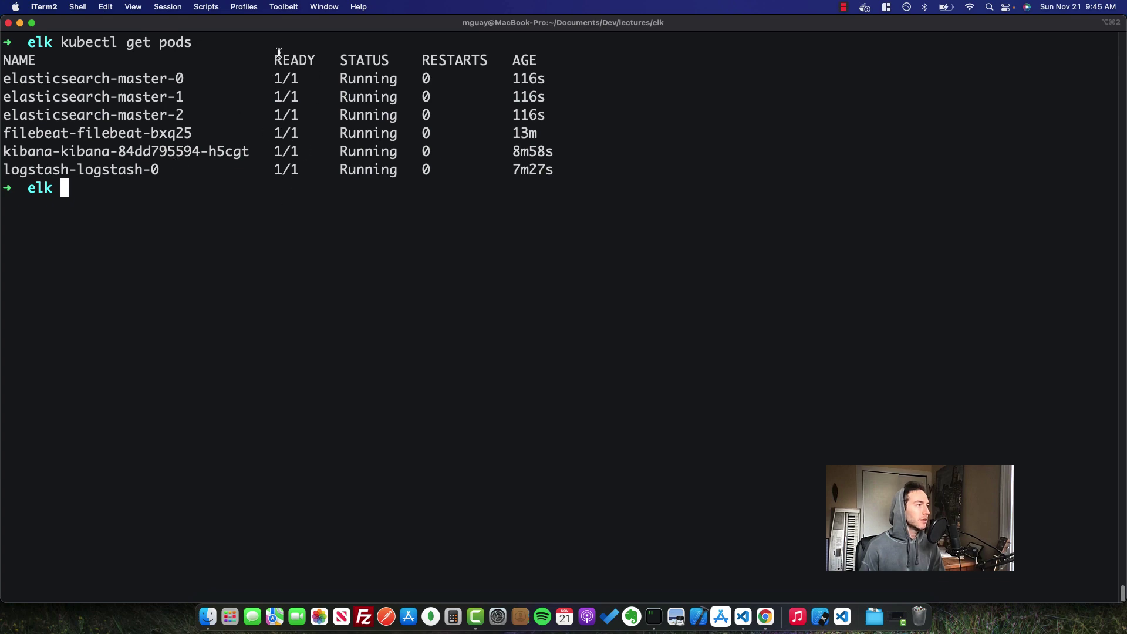
# Step: Switch to Chrome and open the Elastic home page at kubernetes.docker.internal
pyautogui.click(765, 617)
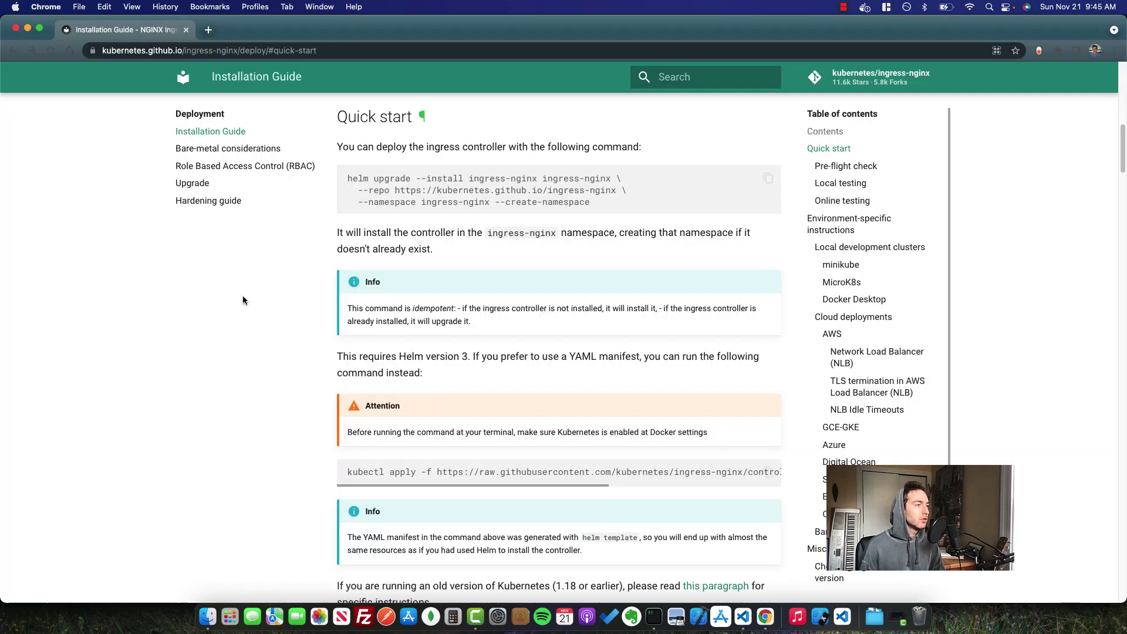
pyautogui.click(386, 51)
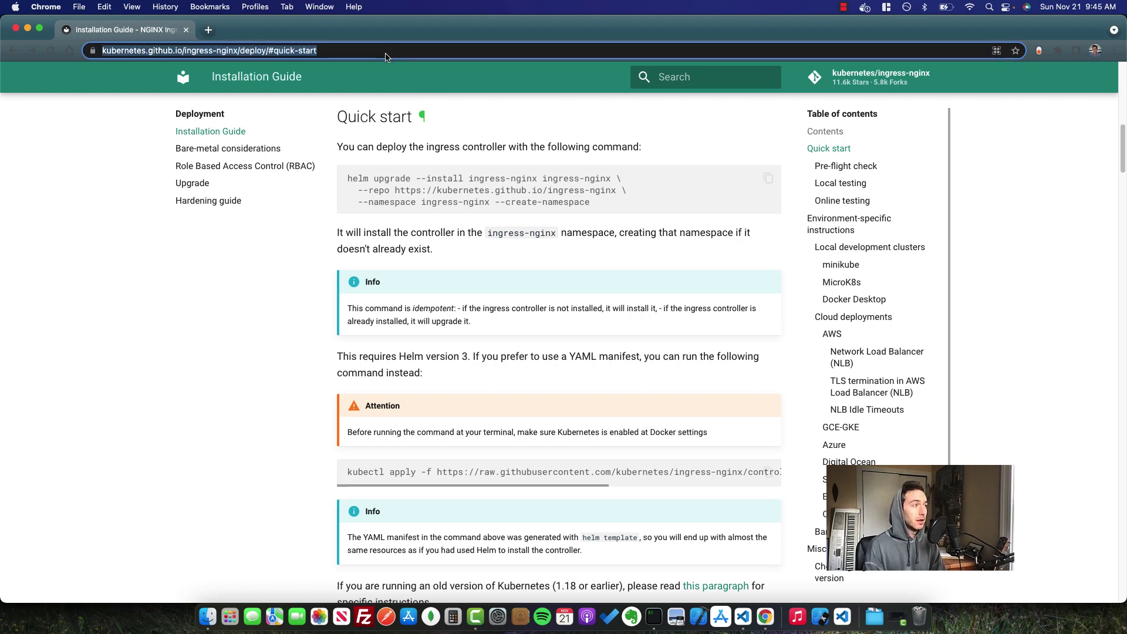
pyautogui.write('kuber')
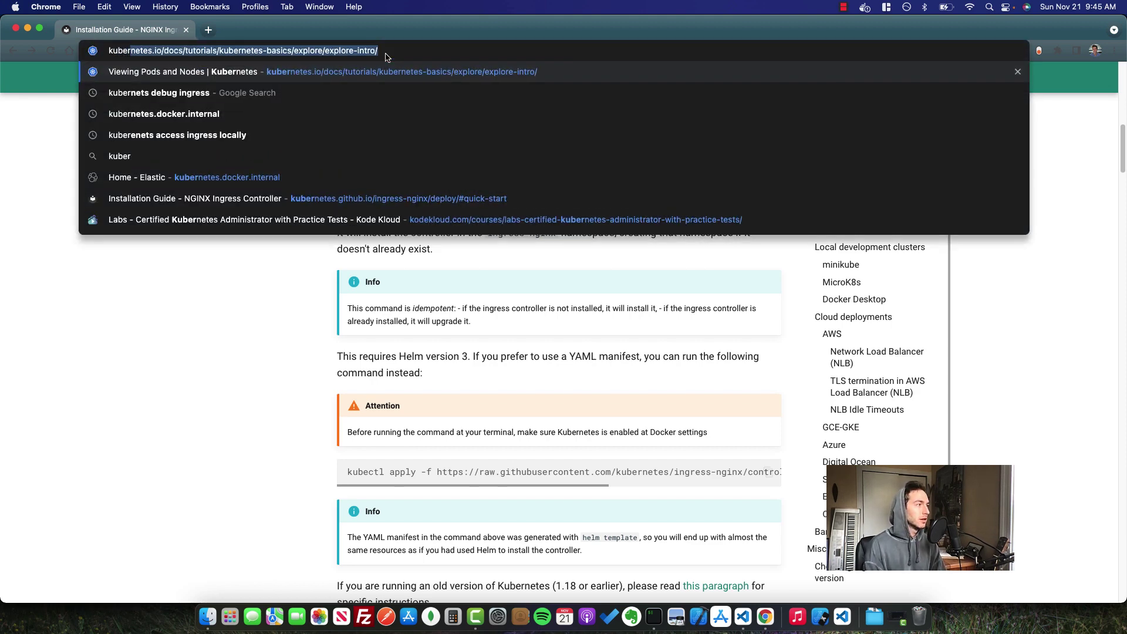
pyautogui.press('Down')
pyautogui.press('Down')
pyautogui.press('Down')
pyautogui.press('Down')
pyautogui.press('Down')
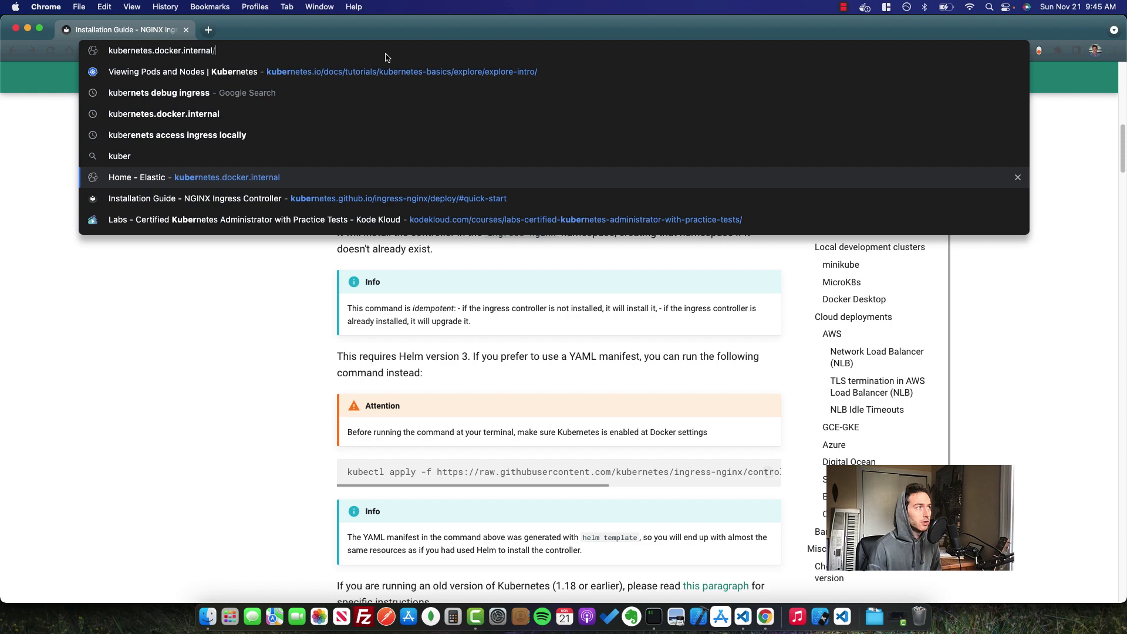
pyautogui.press('Return')
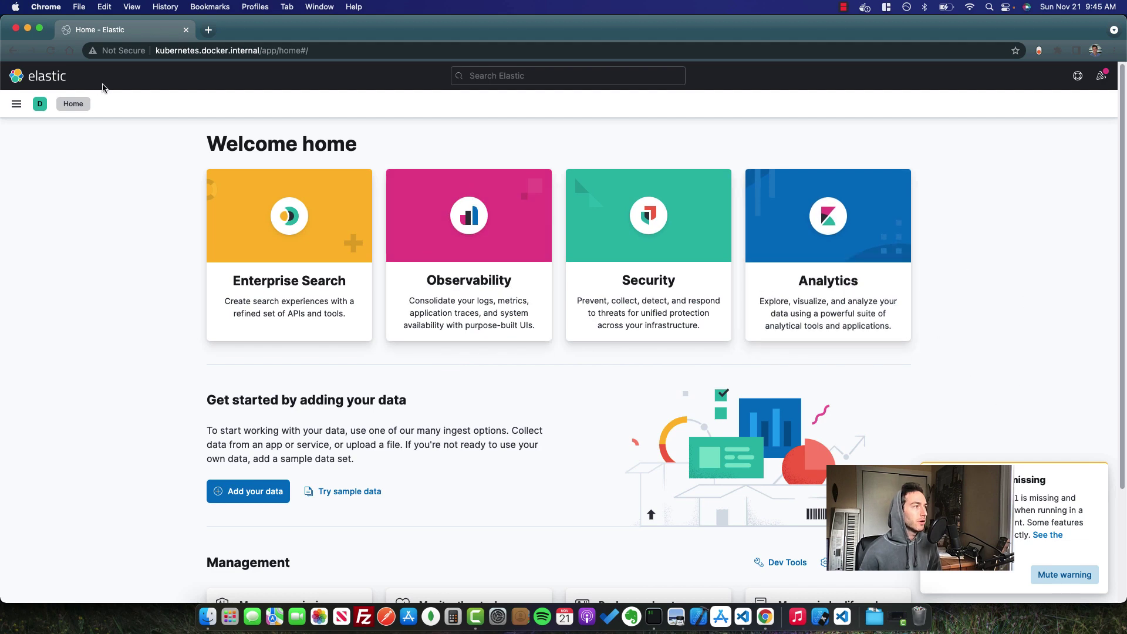
# Step: Open Discover in the Analytics section and look over the log histogram and the most recent documents
pyautogui.click(8, 109)
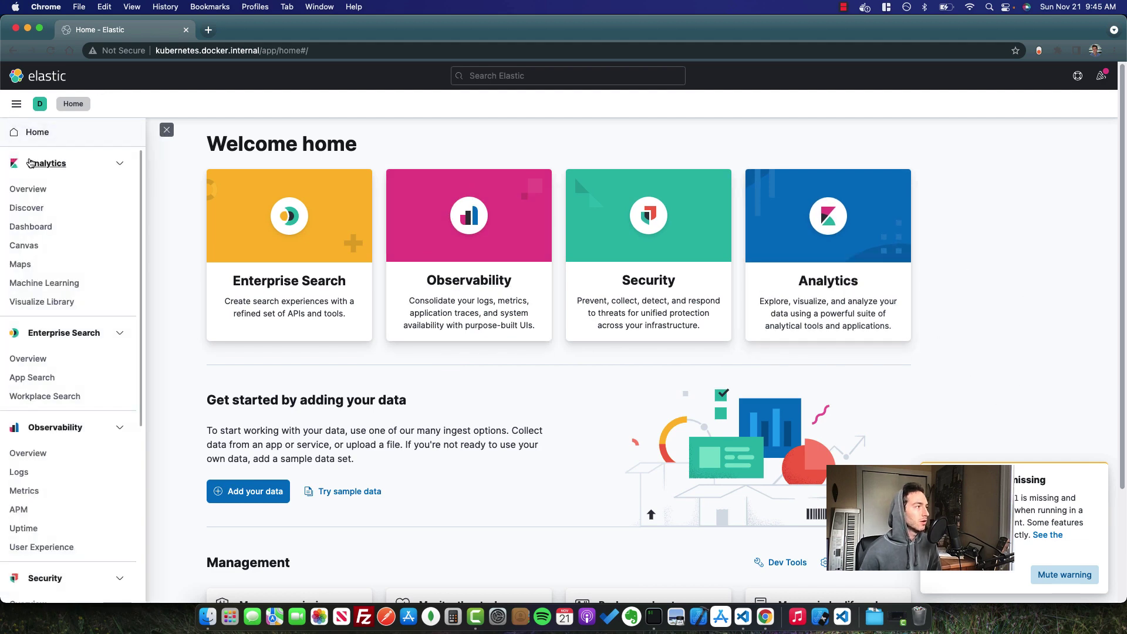
pyautogui.click(25, 208)
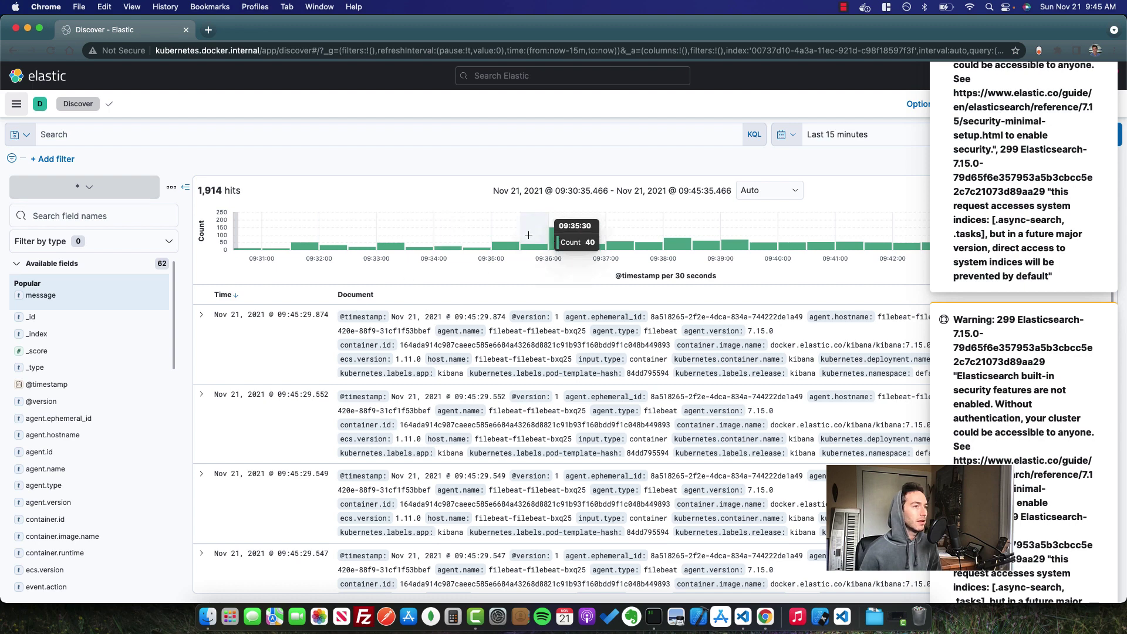
pyautogui.moveTo(562, 246)
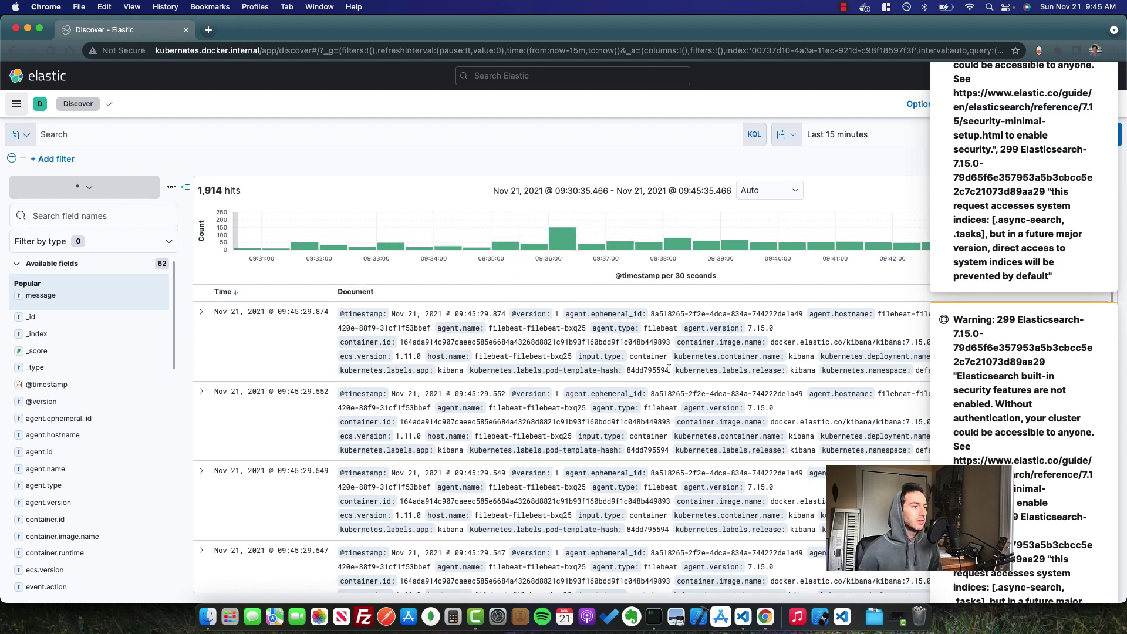
pyautogui.scroll(-3, 675, 364)
pyautogui.scroll(-4, 656, 394)
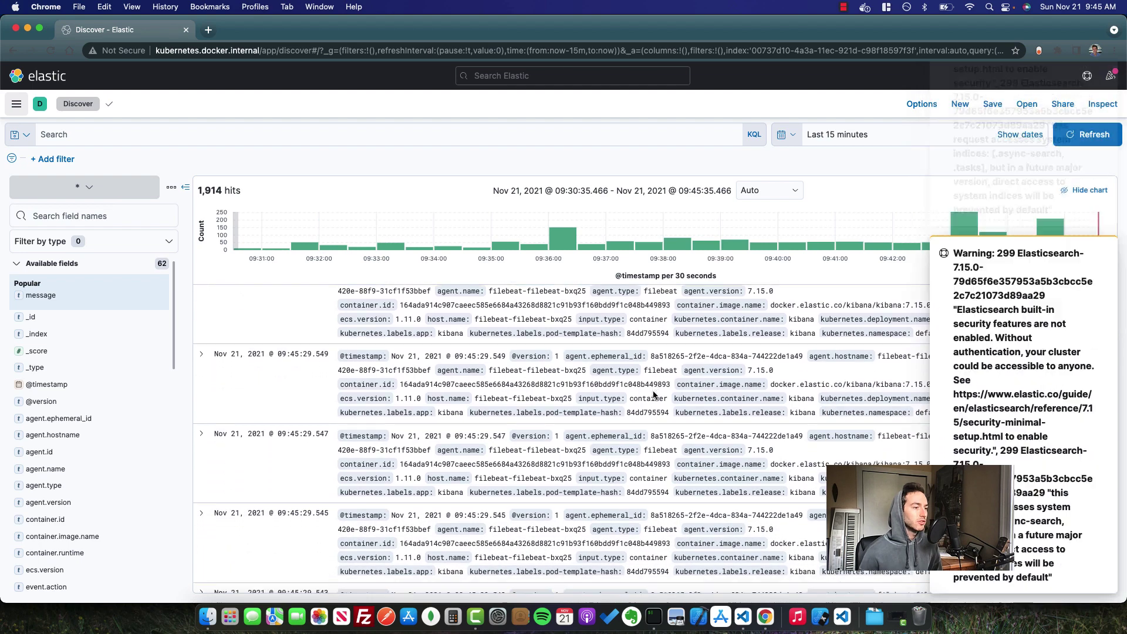
pyautogui.scroll(5, 652, 427)
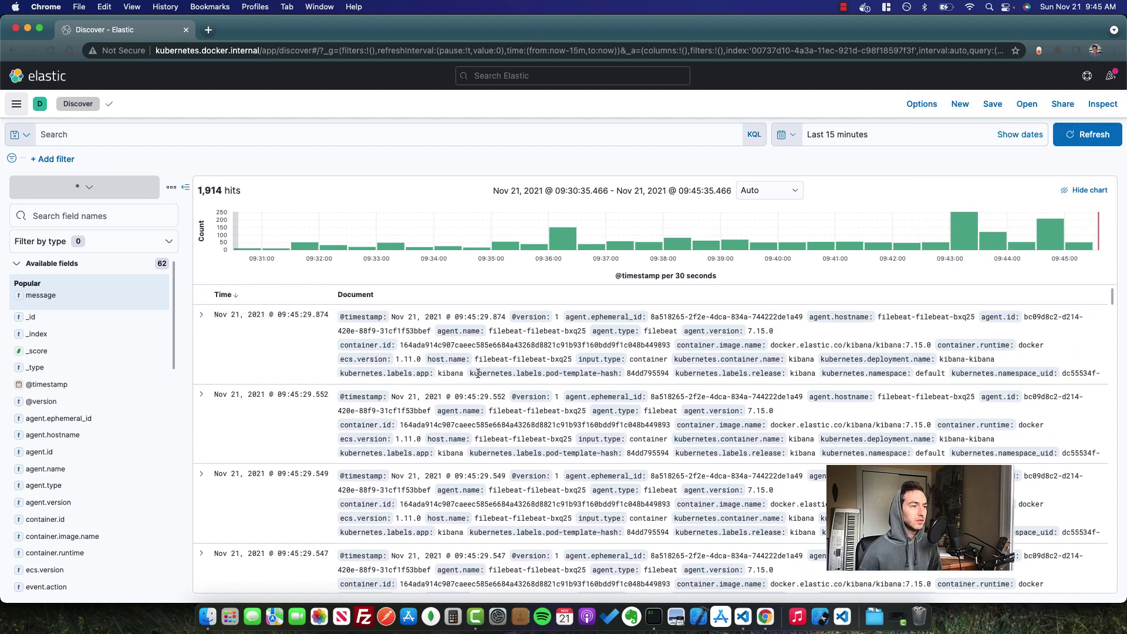
# Step: Expand the newest log document and examine its container image, Kubernetes namespace, labels, pod and message fields
pyautogui.click(200, 318)
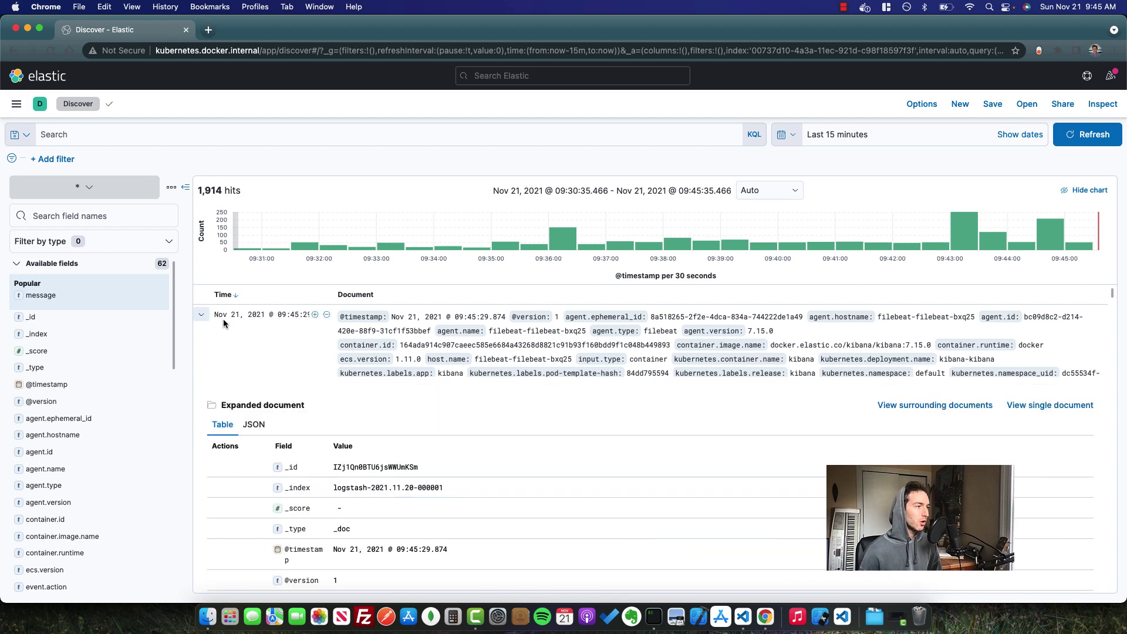
pyautogui.scroll(-3, 407, 402)
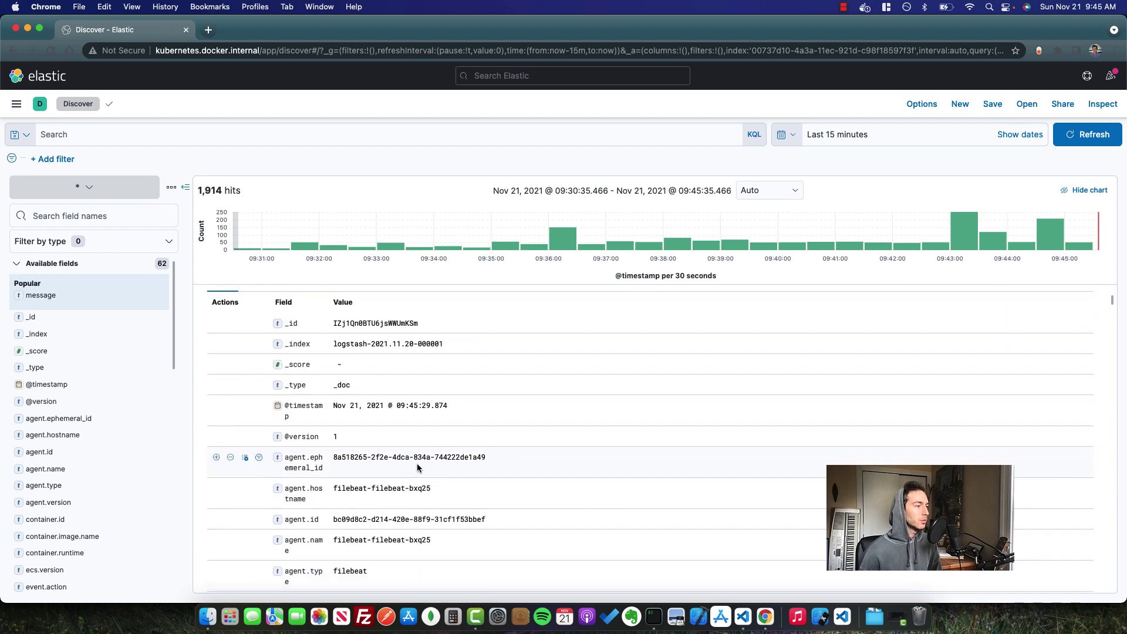
pyautogui.scroll(-5, 422, 467)
pyautogui.scroll(-6, 425, 470)
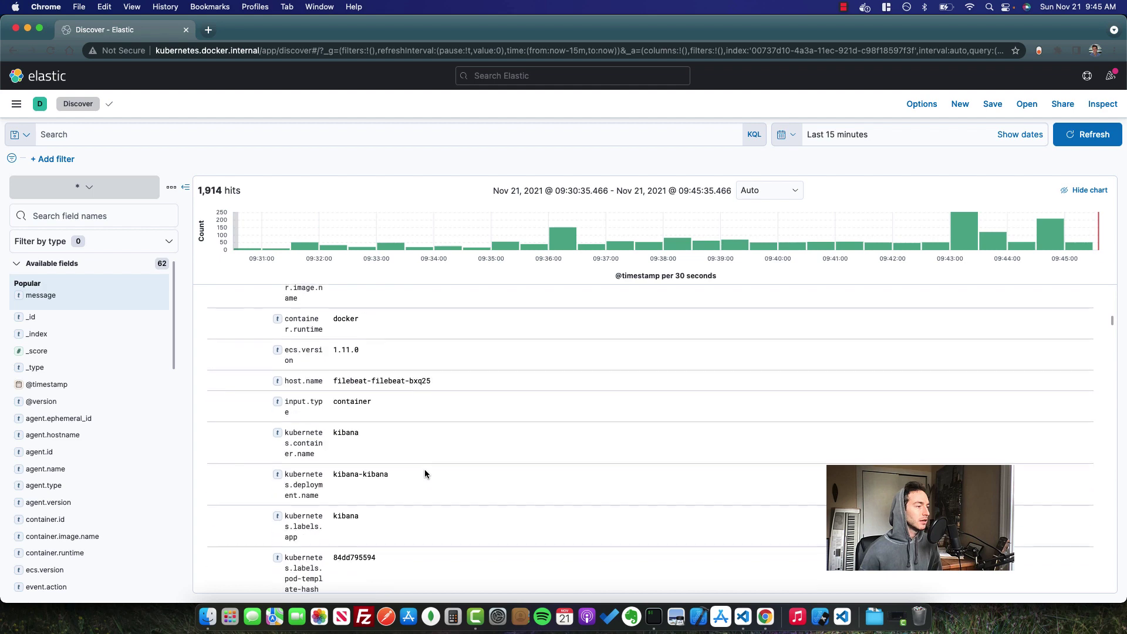
pyautogui.scroll(-3, 424, 468)
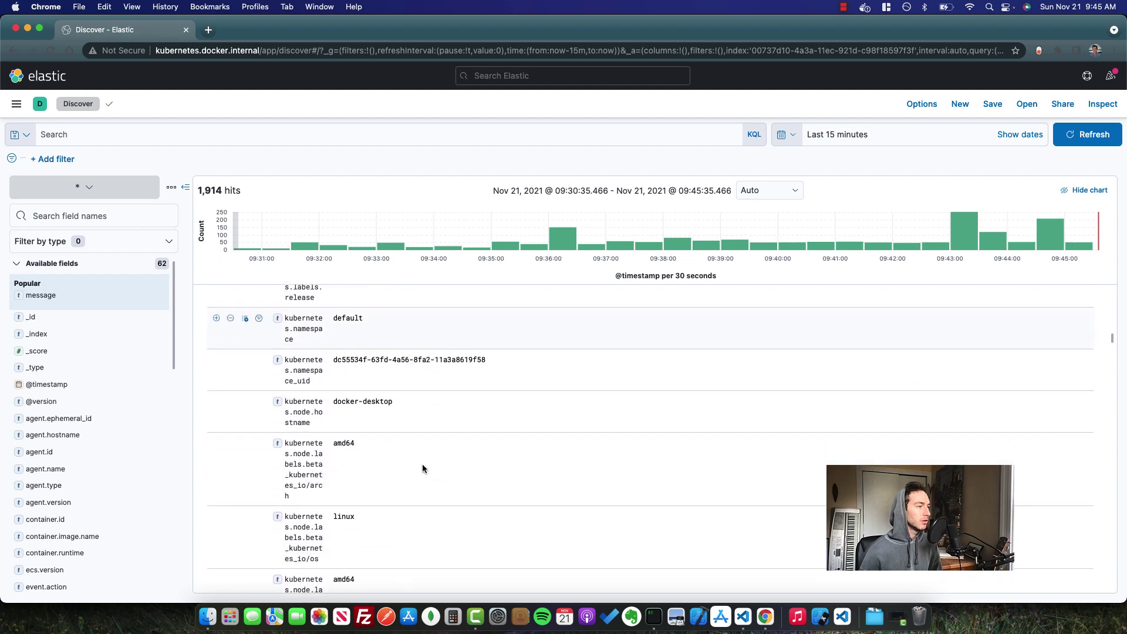
pyautogui.scroll(1, 410, 434)
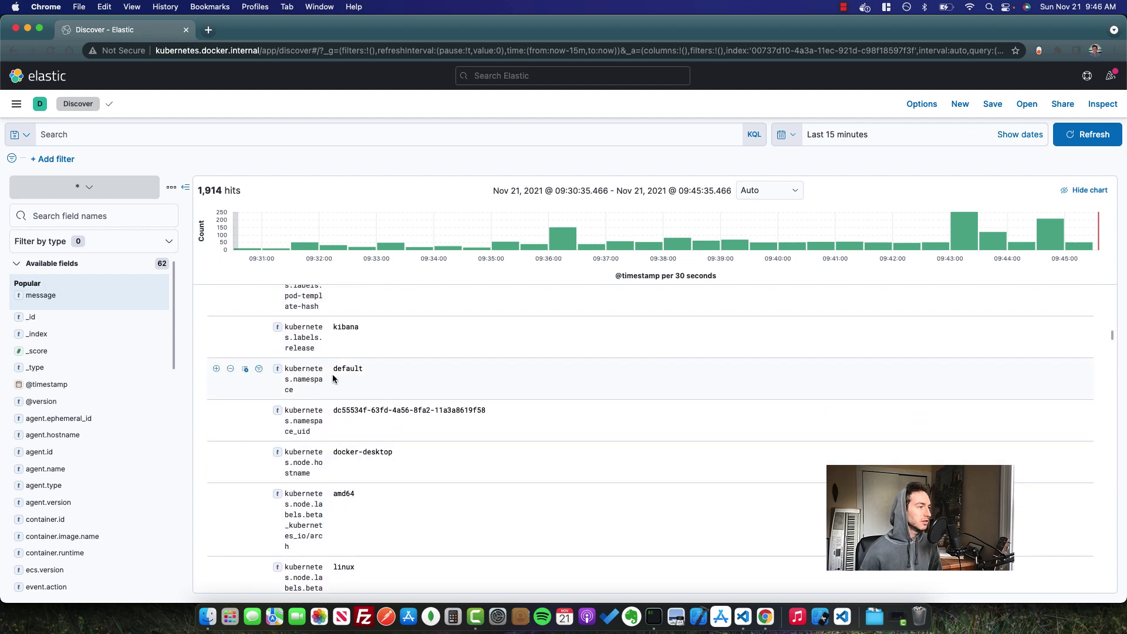
pyautogui.scroll(3, 333, 378)
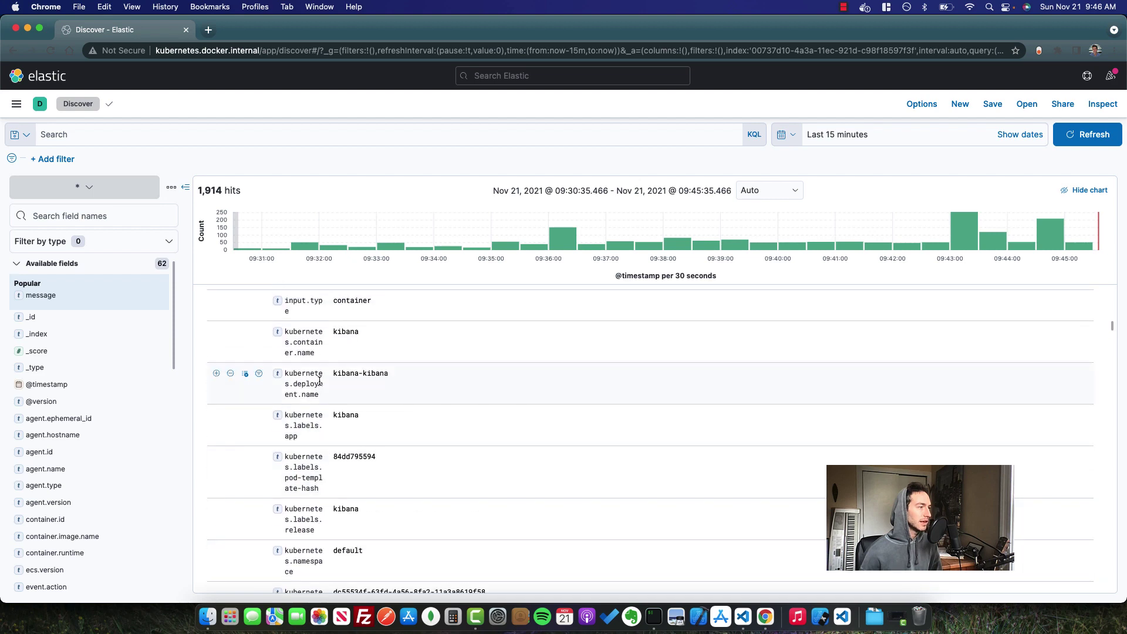
pyautogui.scroll(1, 320, 382)
pyautogui.scroll(1, 341, 380)
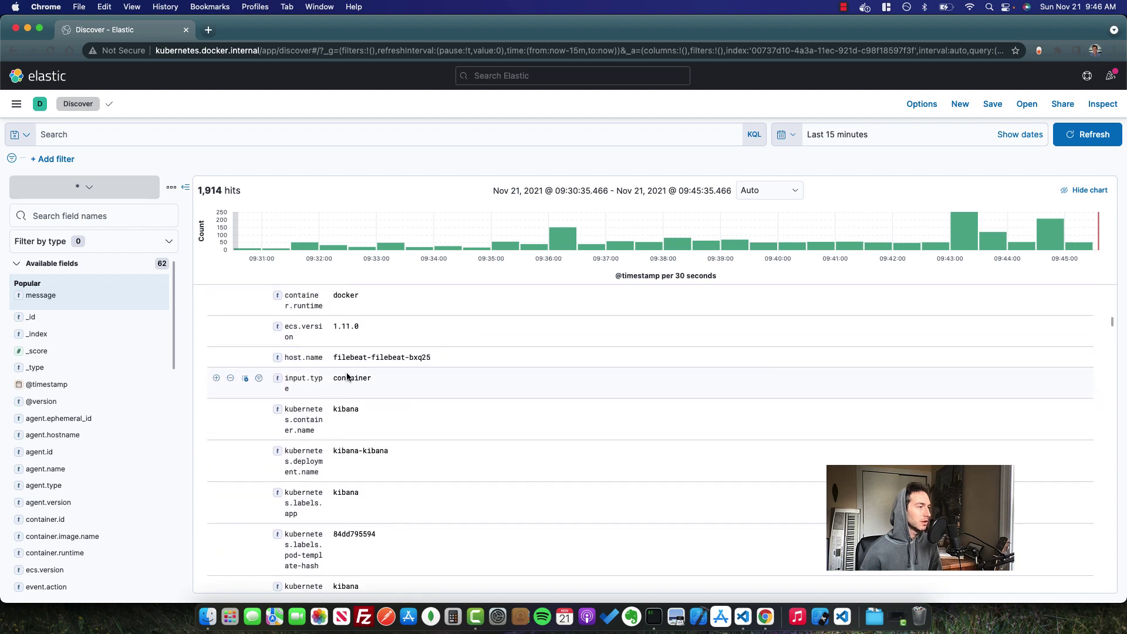
pyautogui.scroll(3, 429, 361)
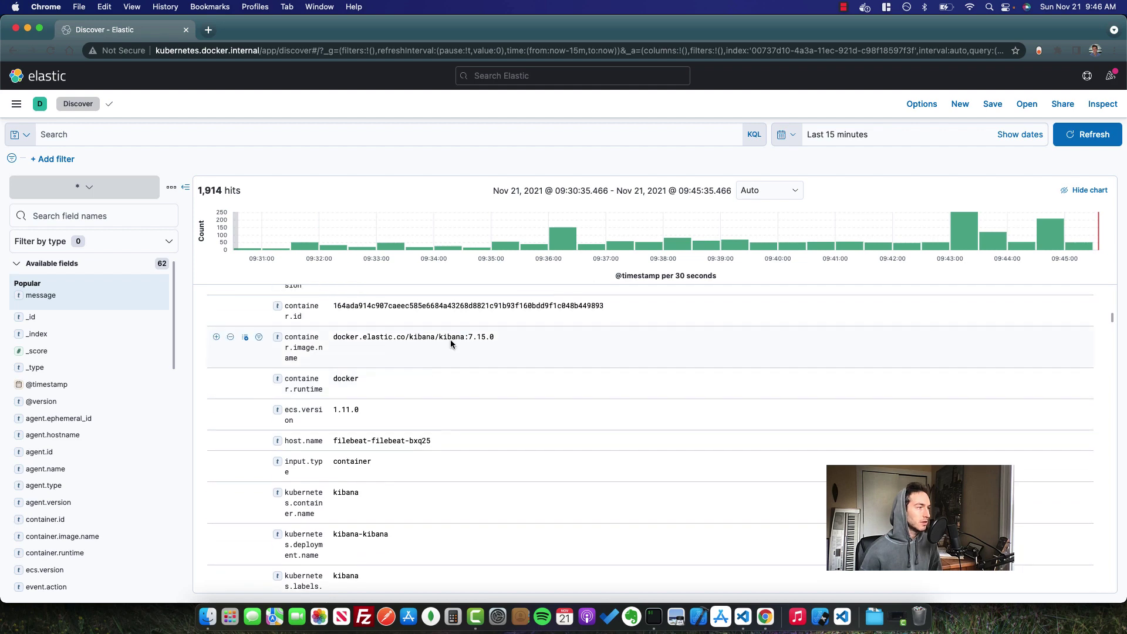
pyautogui.scroll(-10, 450, 339)
pyautogui.scroll(-8, 417, 467)
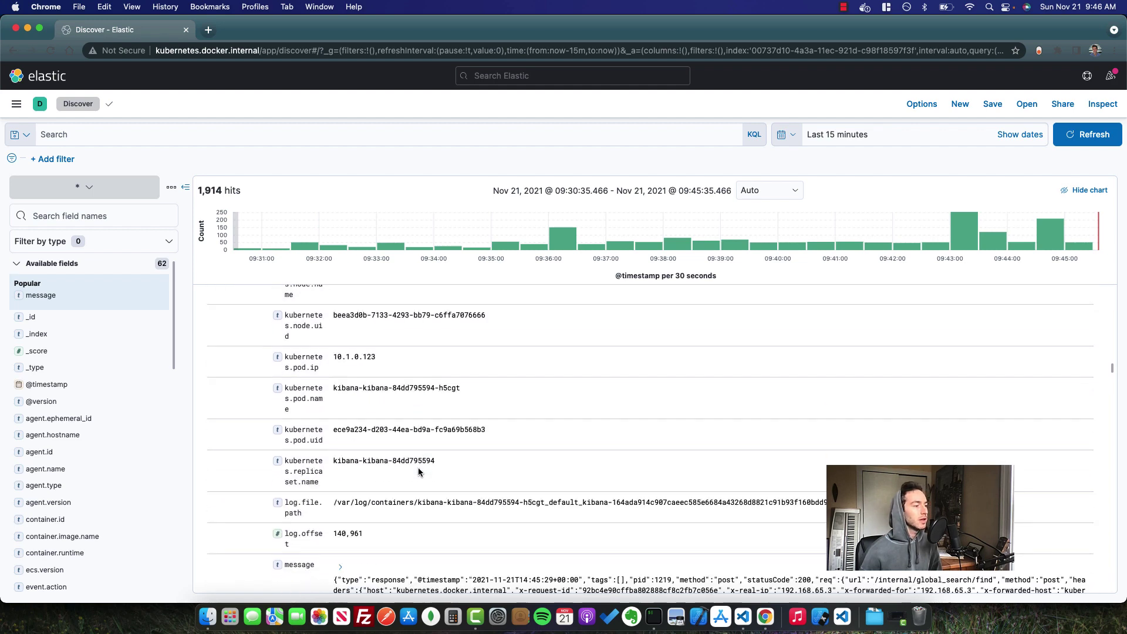
pyautogui.scroll(-1, 419, 479)
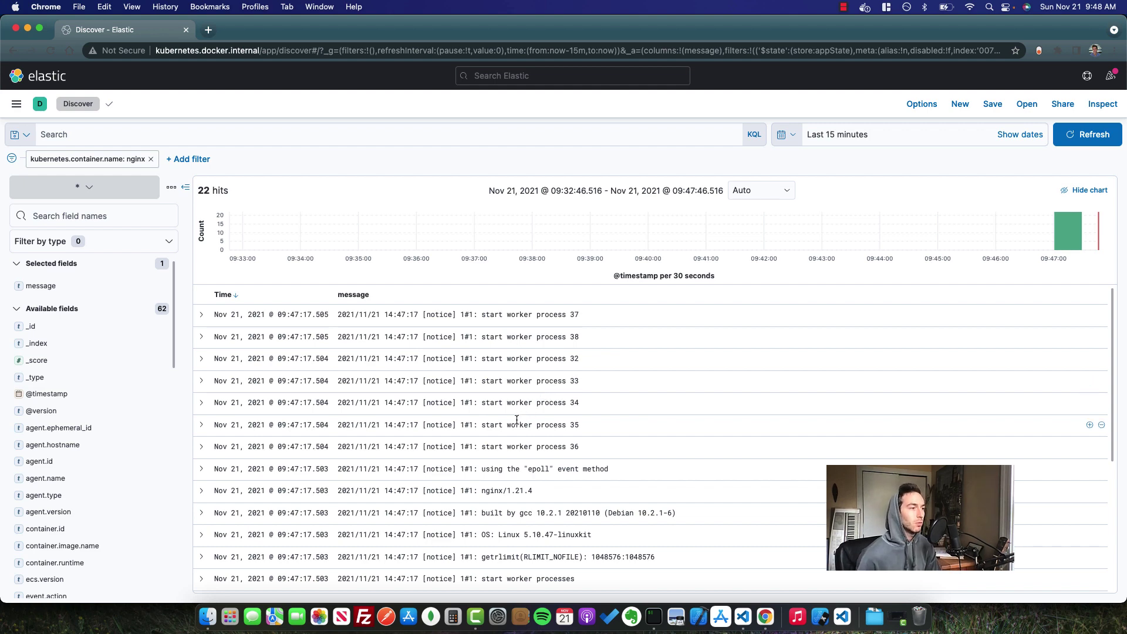
# Step: Compare the kubectl logs nginx output in iTerm2 with the nginx container's messages in Chrome's Discover view
pyautogui.press('super+Tab')
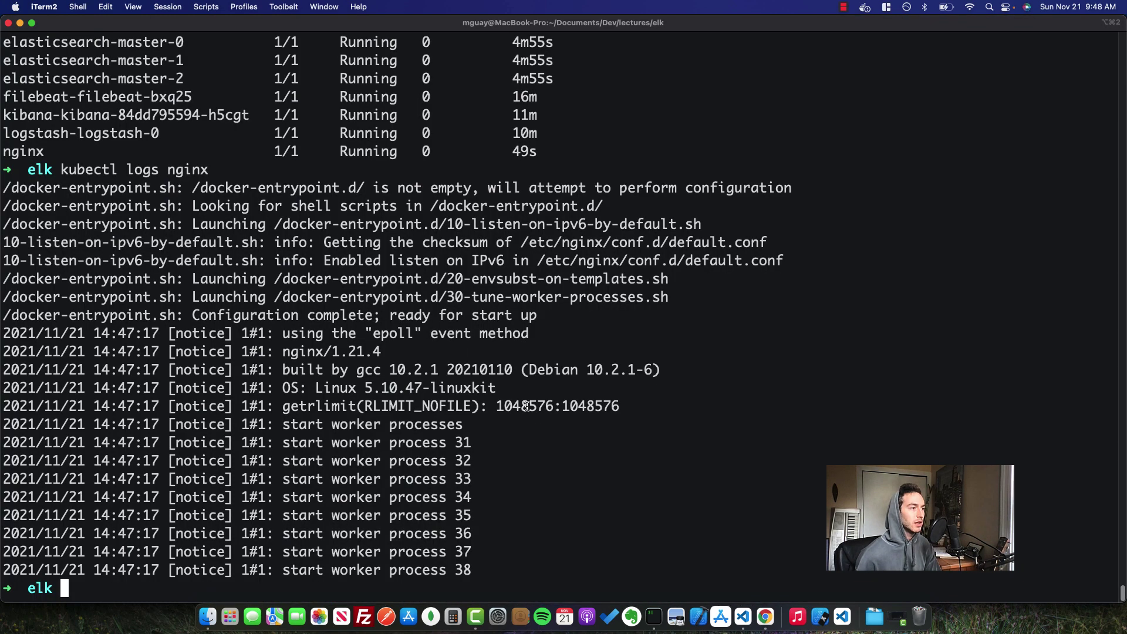
pyautogui.press('super+Tab')
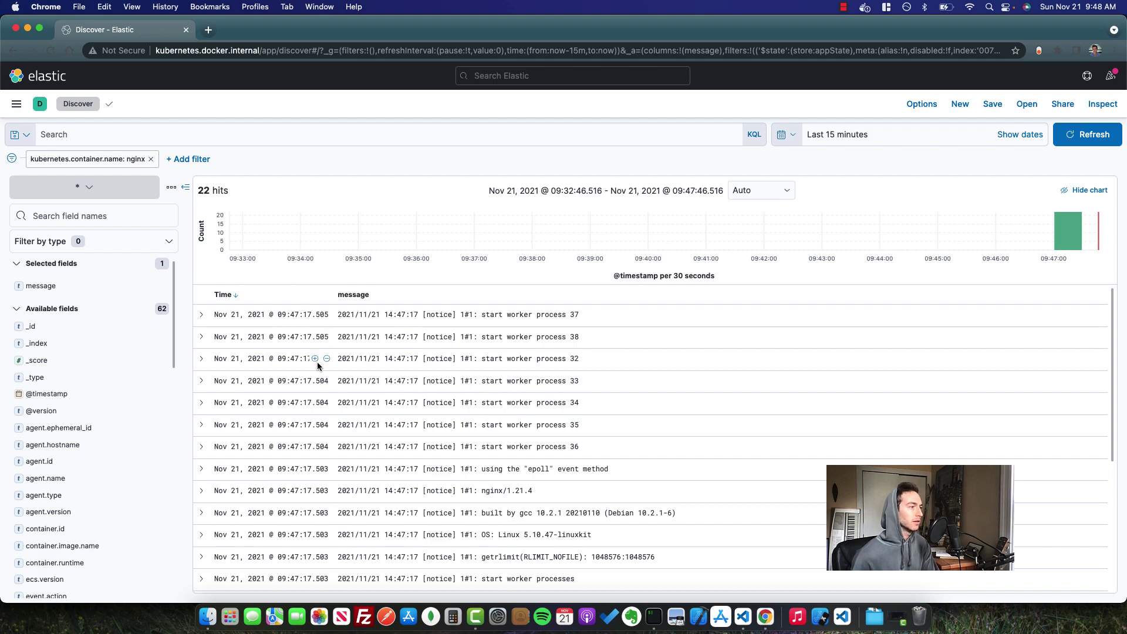
pyautogui.scroll(-5, 510, 411)
pyautogui.scroll(4, 499, 423)
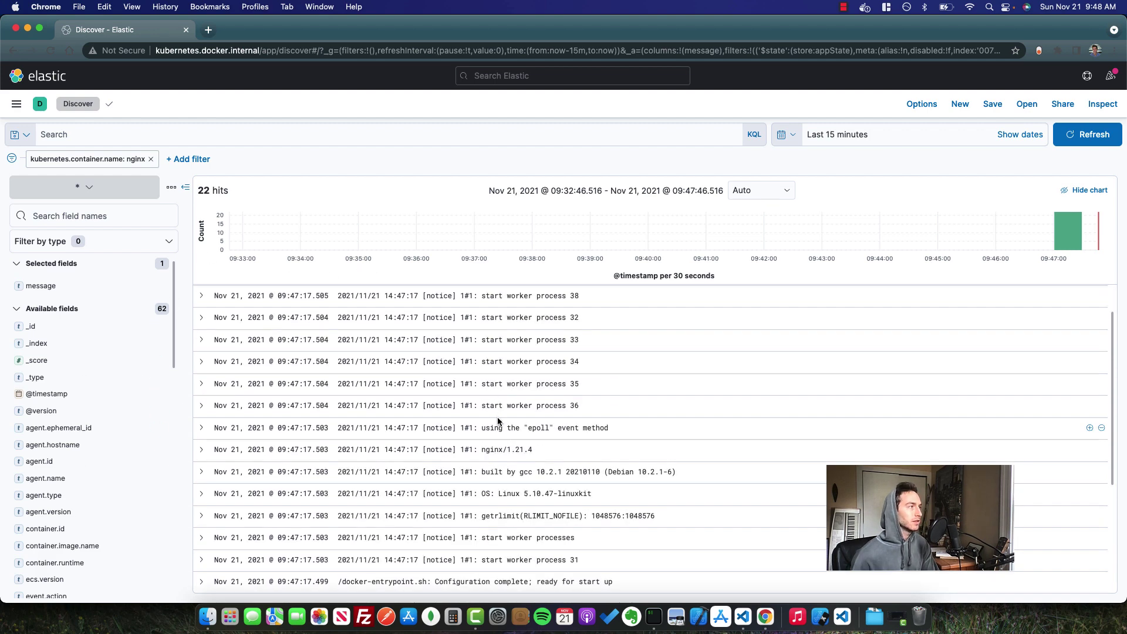
pyautogui.scroll(2, 495, 427)
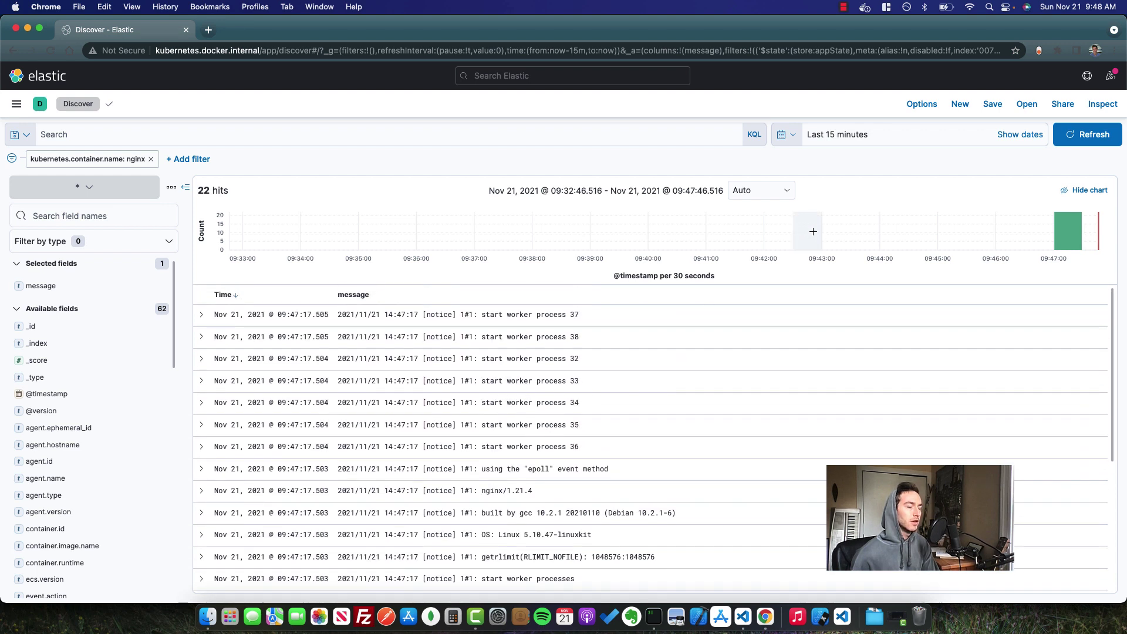